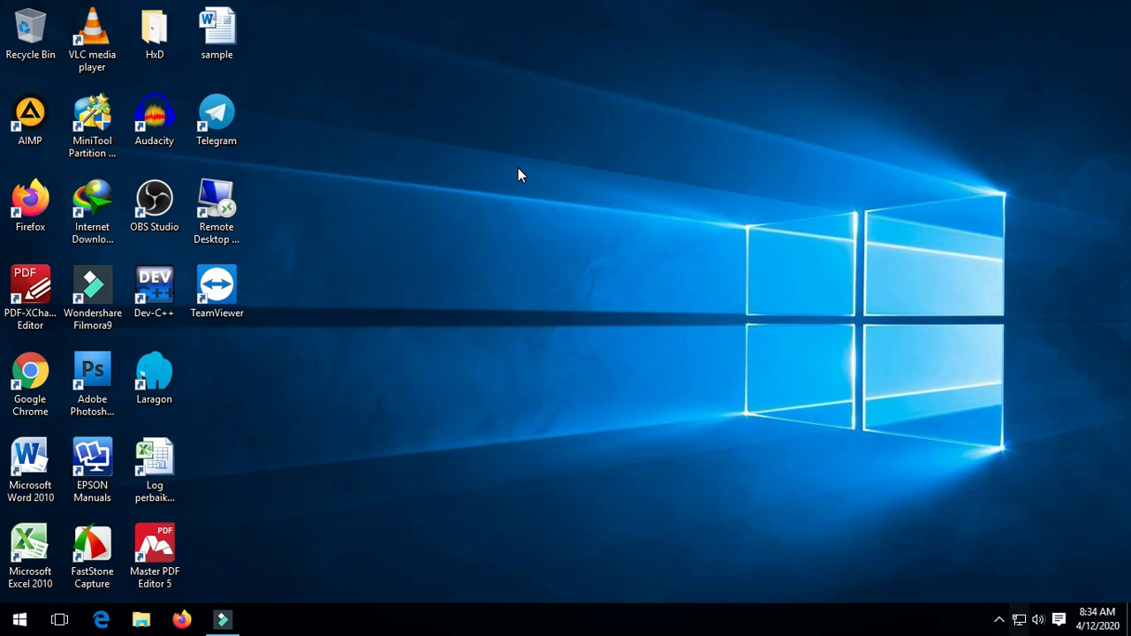
Rename the desktop sample file to 'soal informatika' and open it in Word.
click(227, 33)
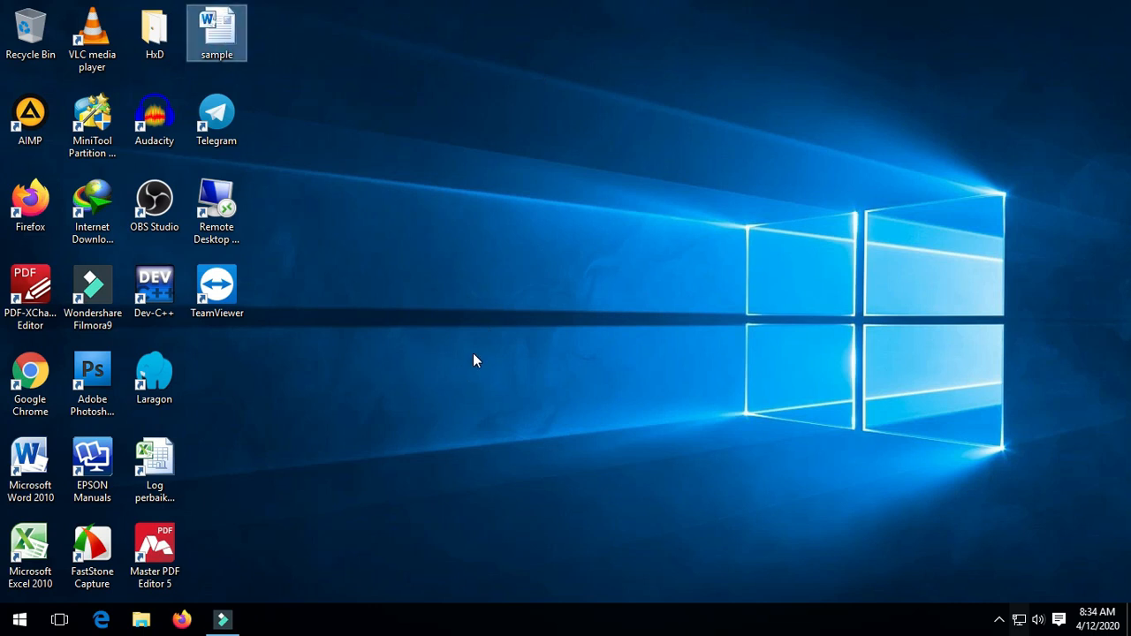
click(423, 232)
click(223, 48)
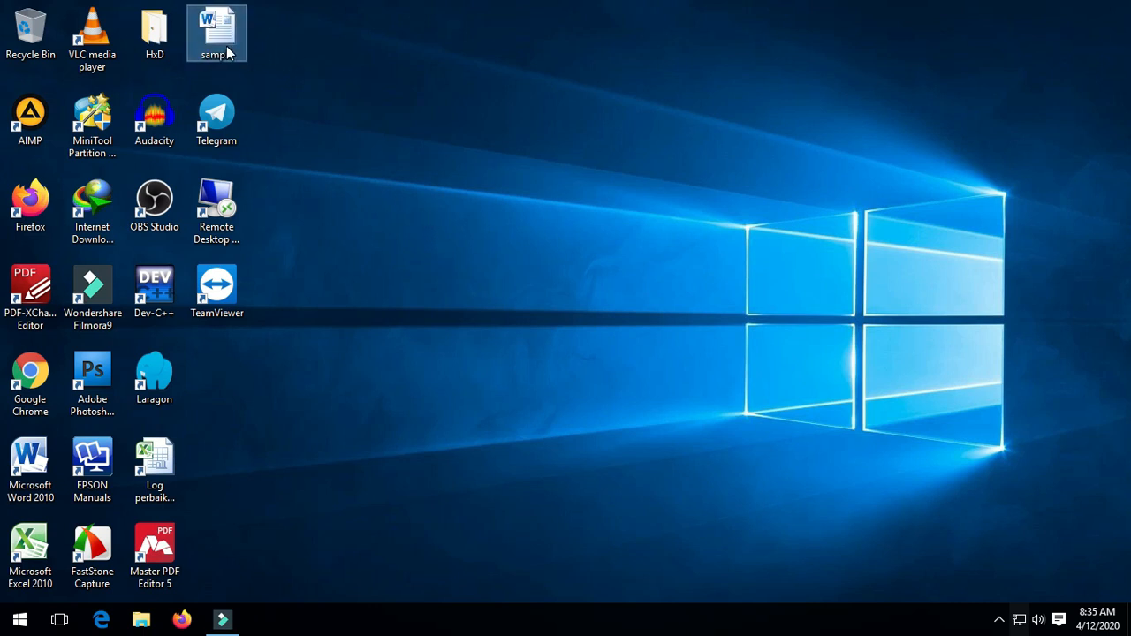
mouse_move(227, 53)
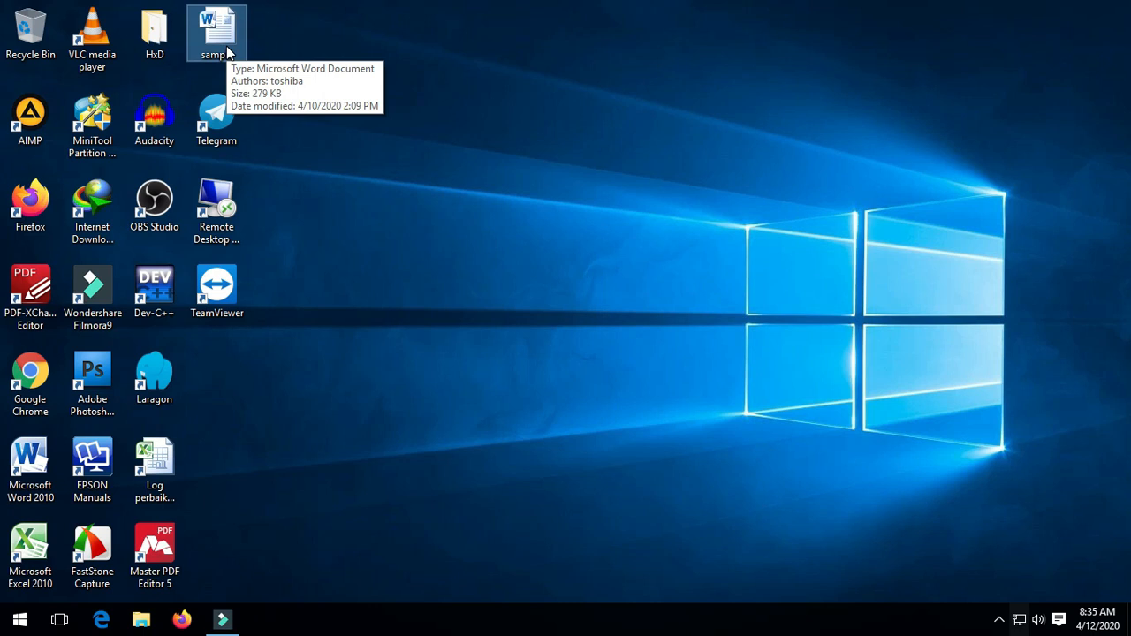
right_click(226, 46)
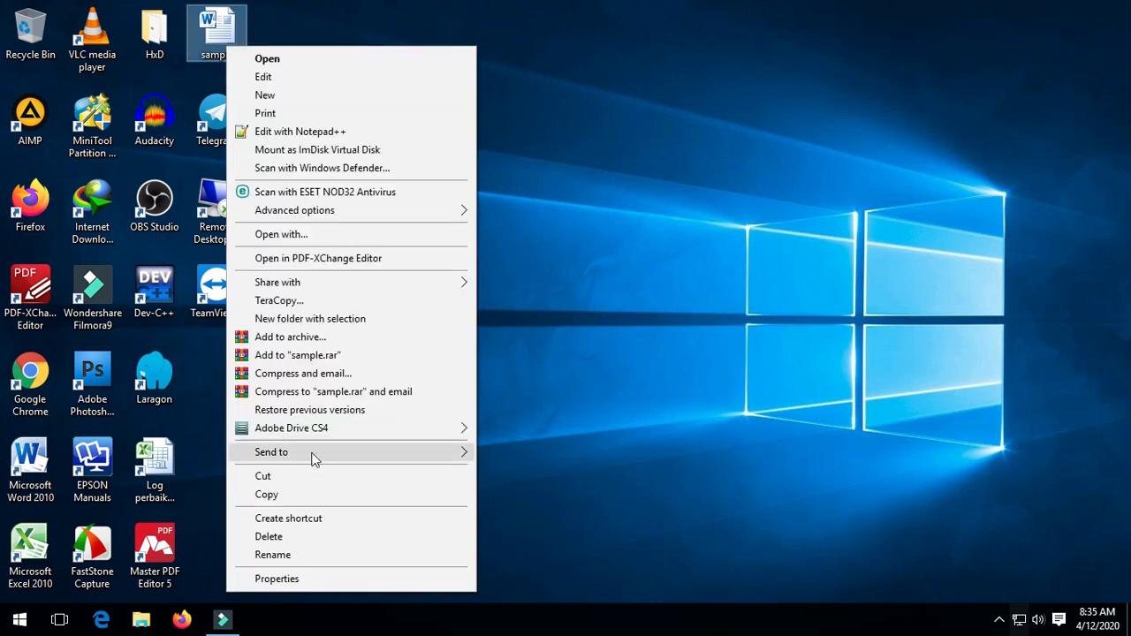
click(325, 555)
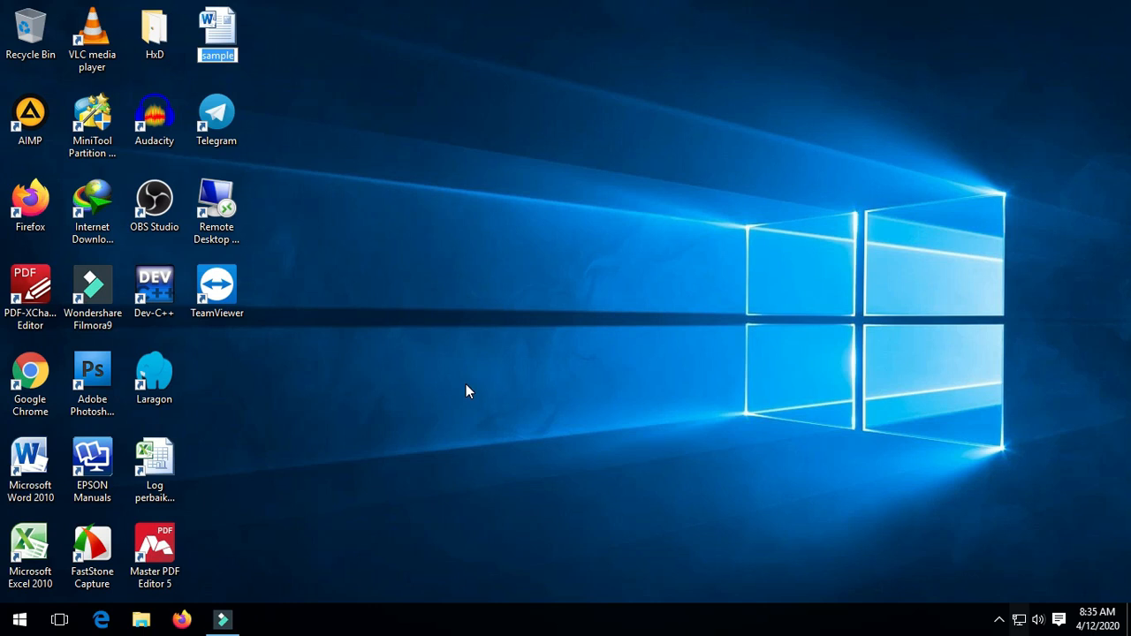
text(soal informatika)
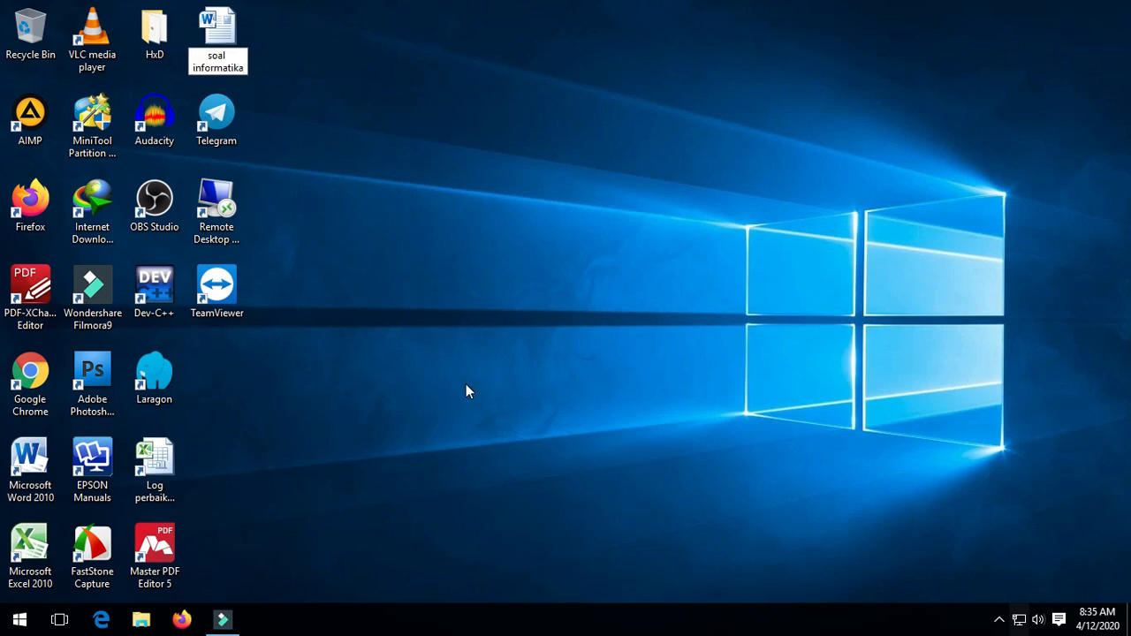
key(Return)
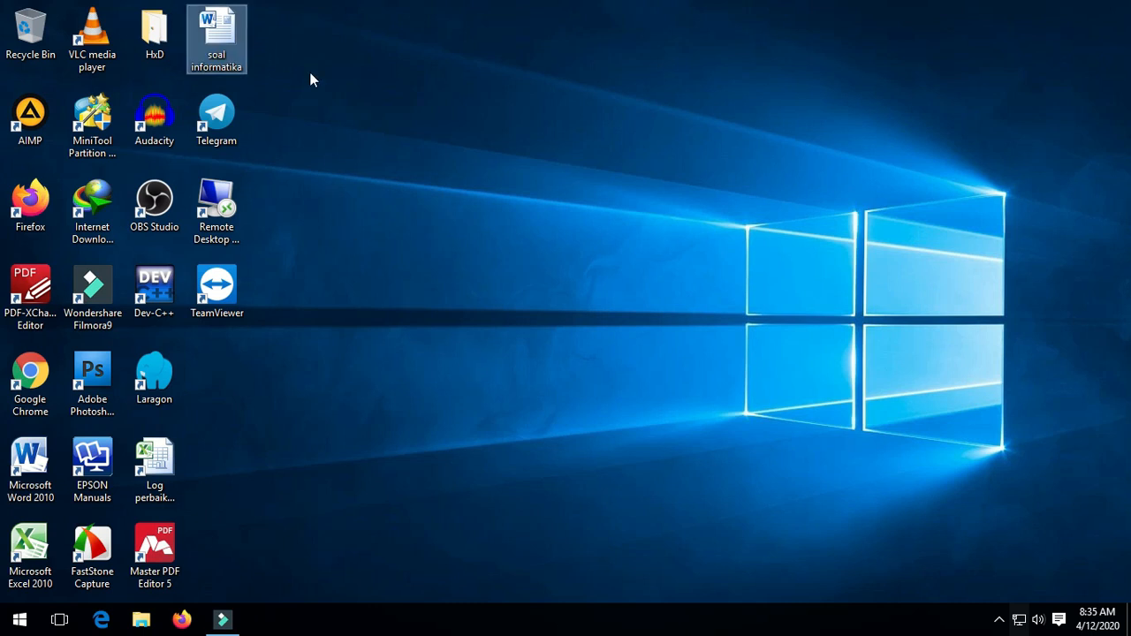
double_click(223, 35)
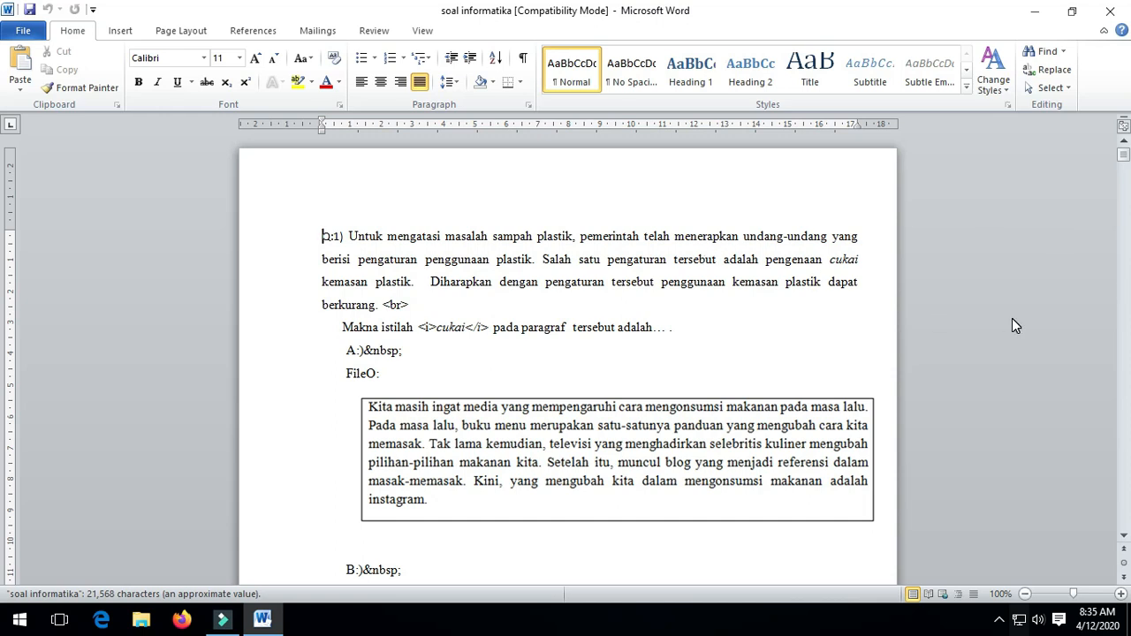
scroll(1009, 327, down, 3)
scroll(605, 344, down, 5)
scroll(609, 331, up, 8)
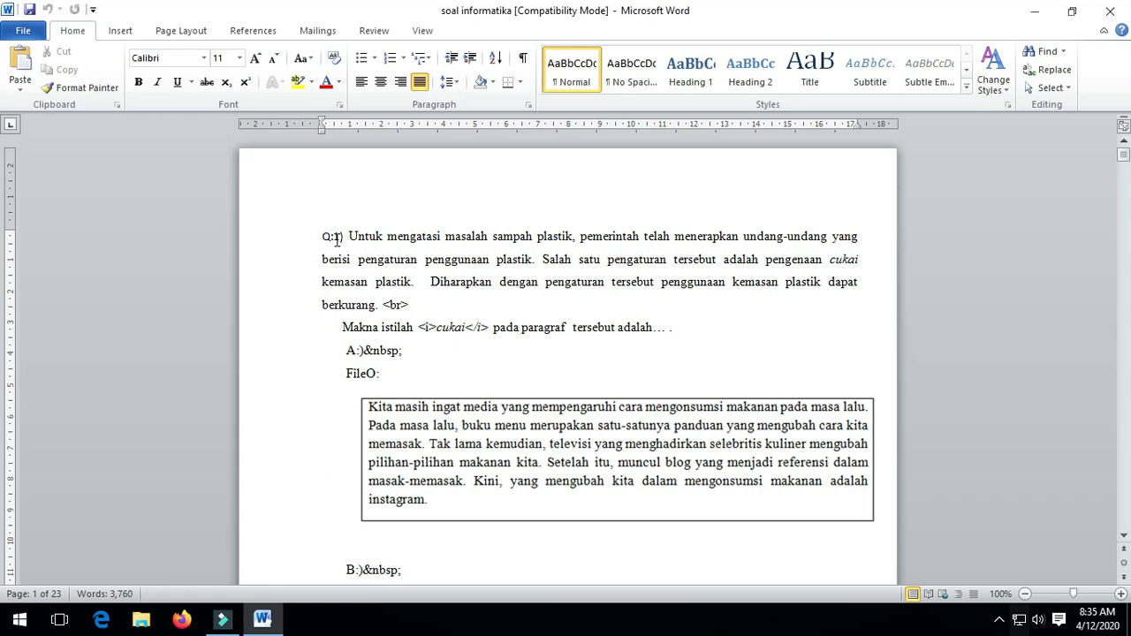
click(429, 283)
click(324, 240)
scroll(500, 289, down, 1)
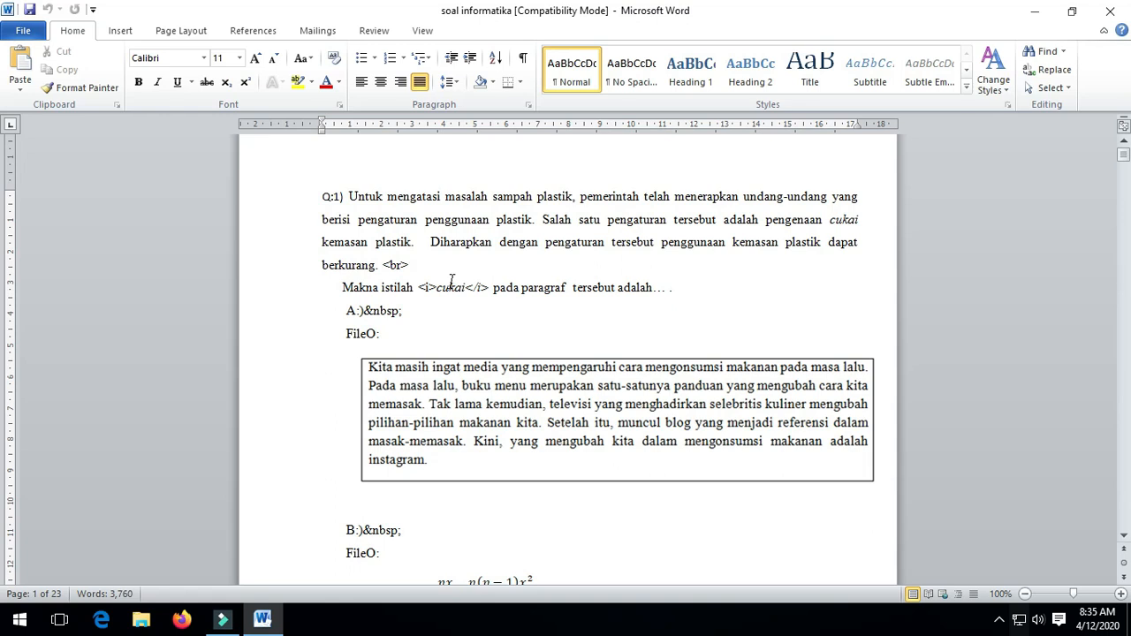
drag(383, 265, 408, 265)
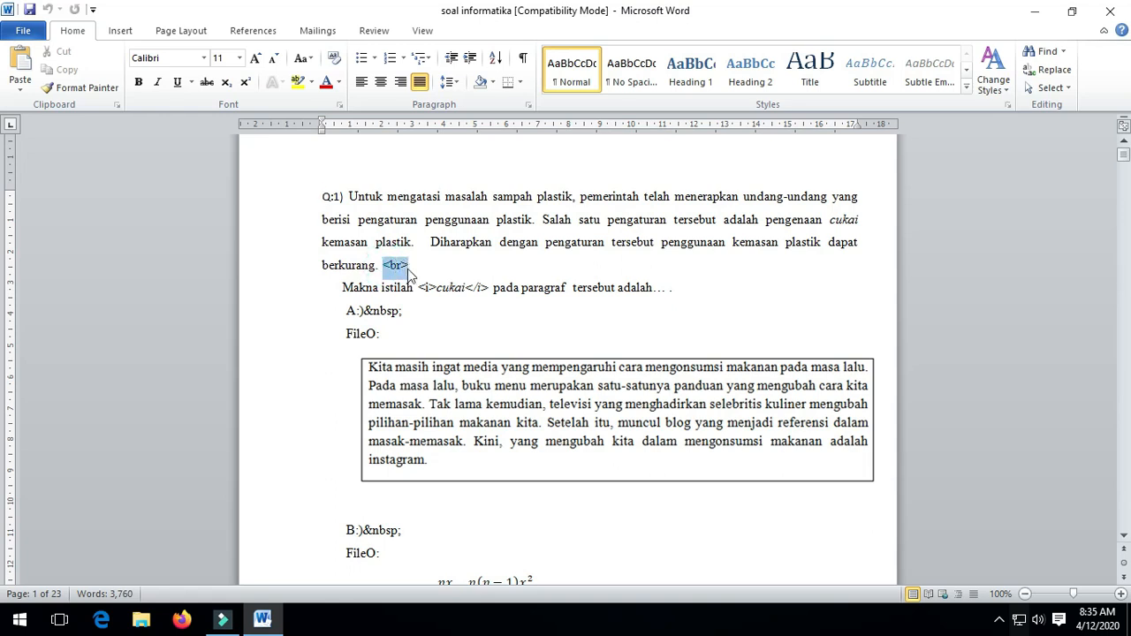
click(571, 309)
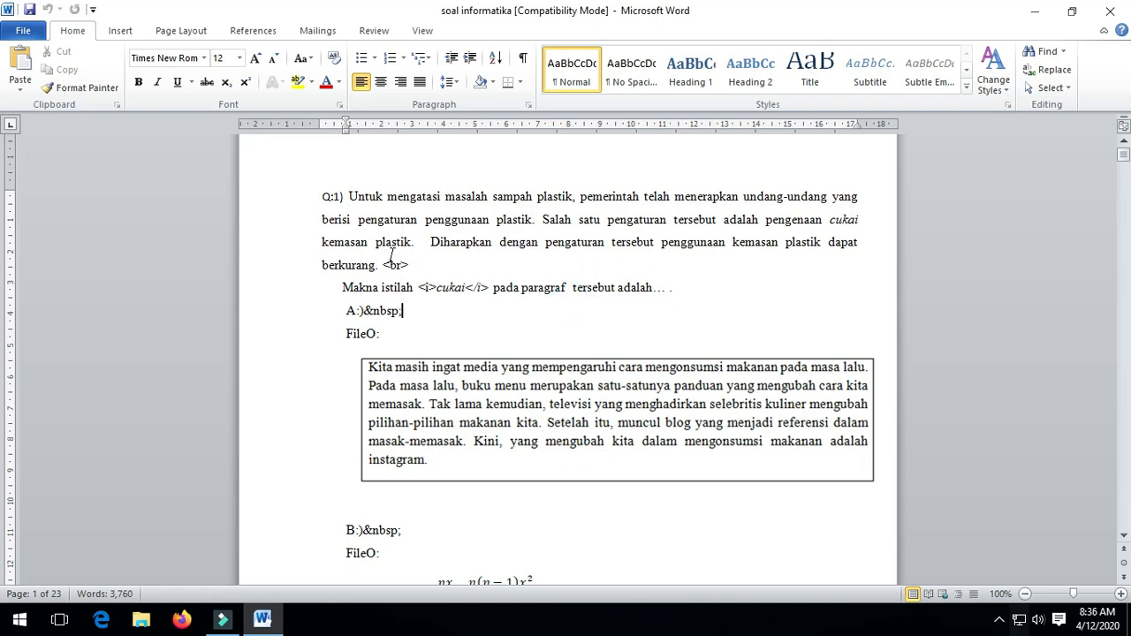
drag(382, 265, 419, 274)
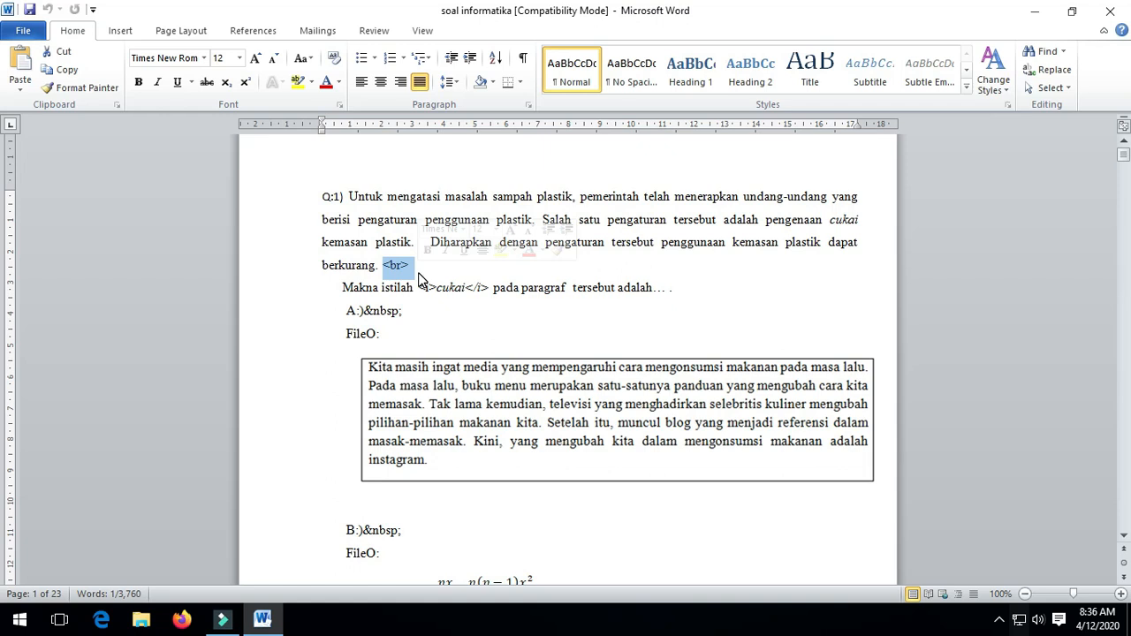
Create a new blank document from File > New.
click(31, 37)
click(34, 218)
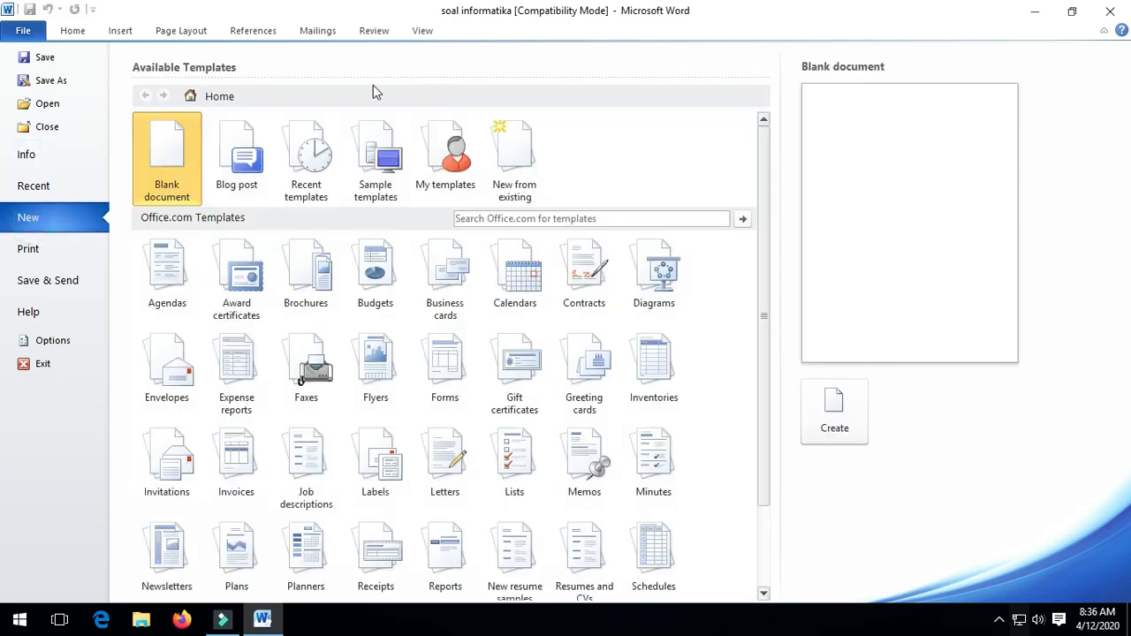
double_click(159, 166)
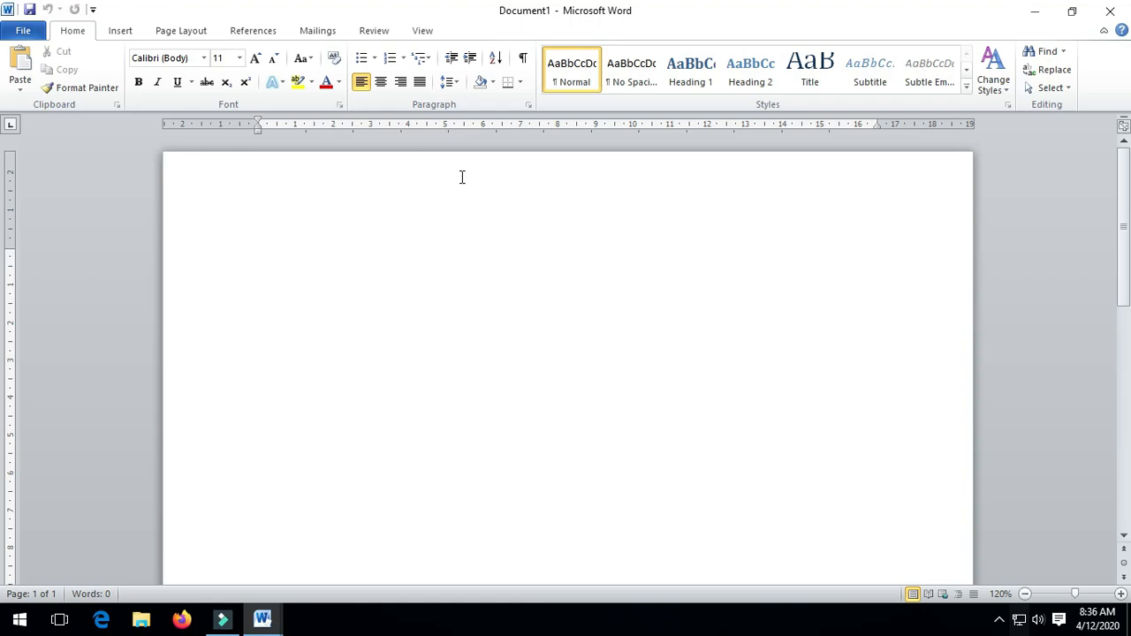
Type 'Pagi yang cerah' and 'Matahari bersinar terang' on two separate lines.
text(Pagi yang cerah)
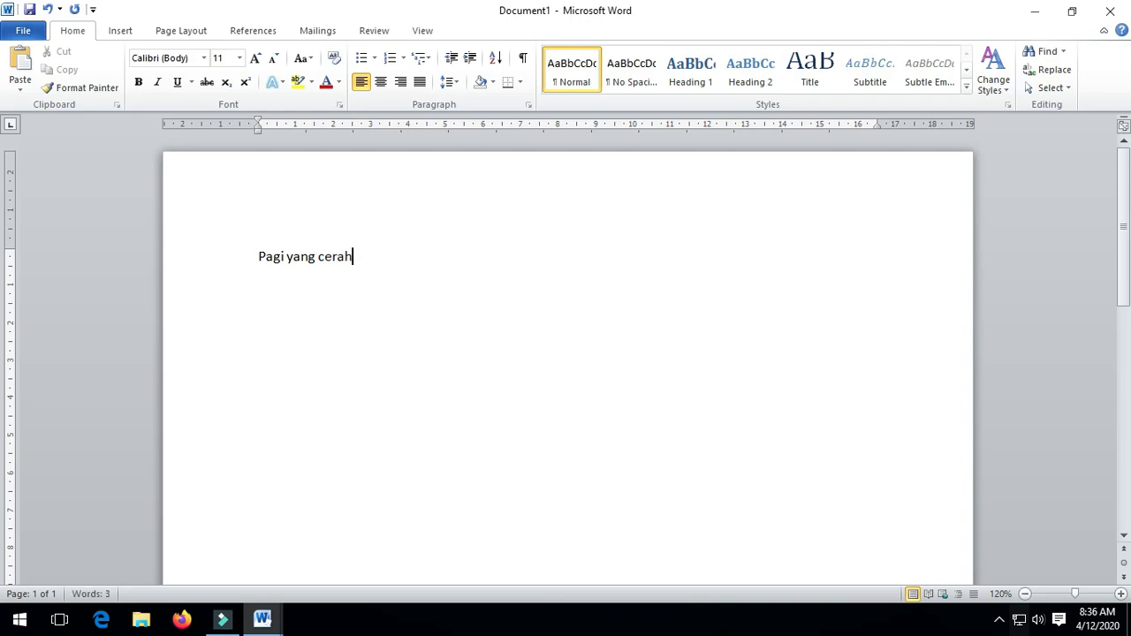
key(Return)
text(Matahari bersinar terang)
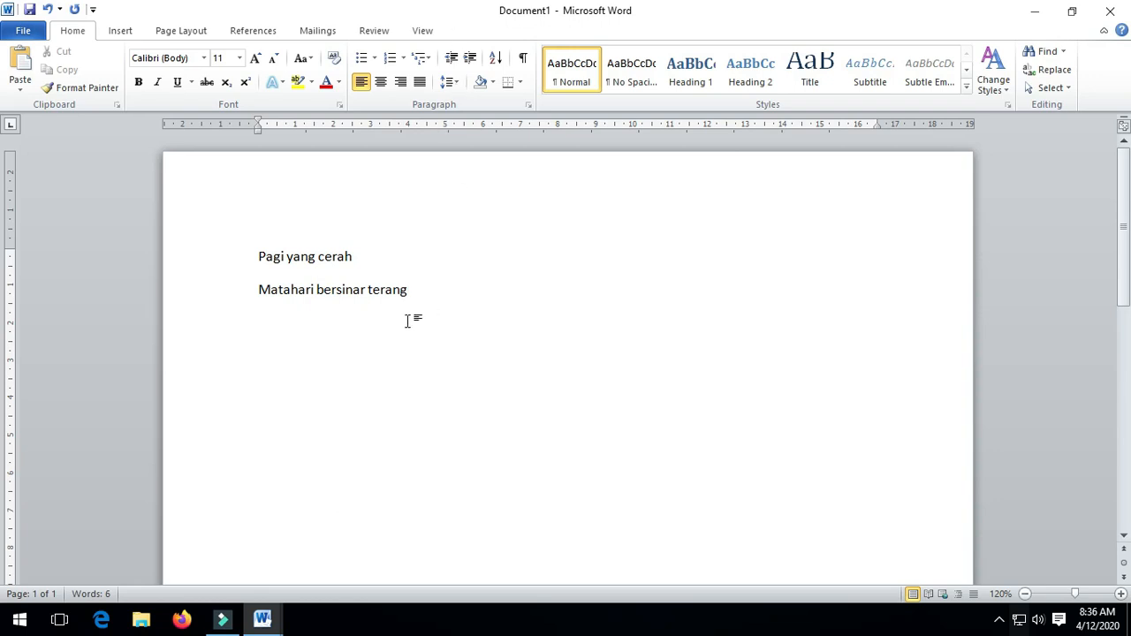
drag(423, 291, 263, 301)
click(318, 329)
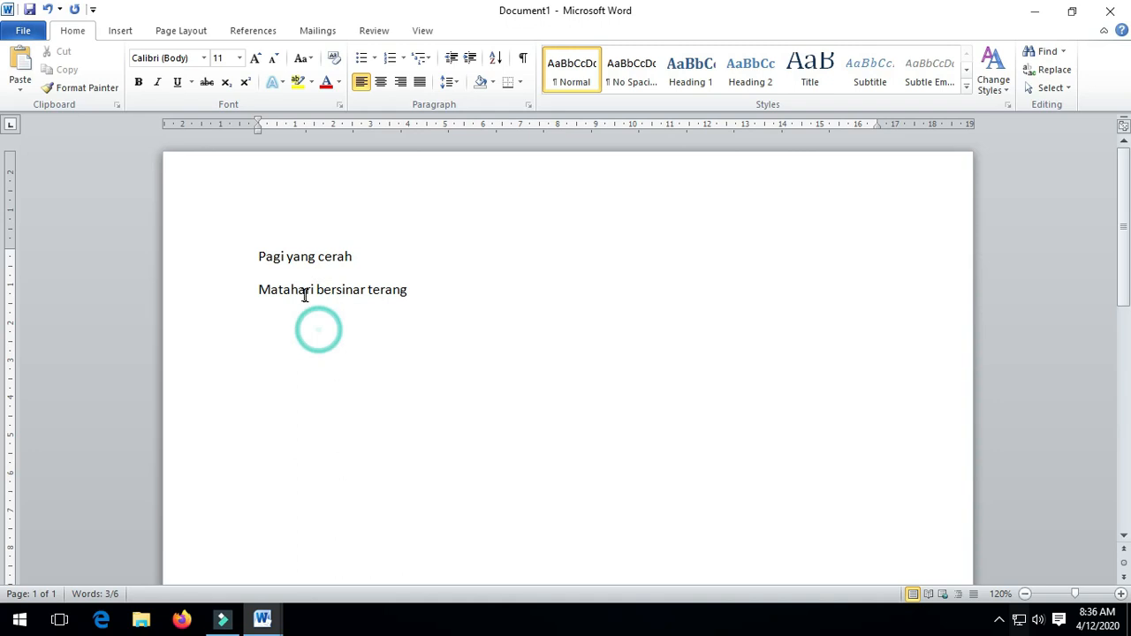
click(256, 287)
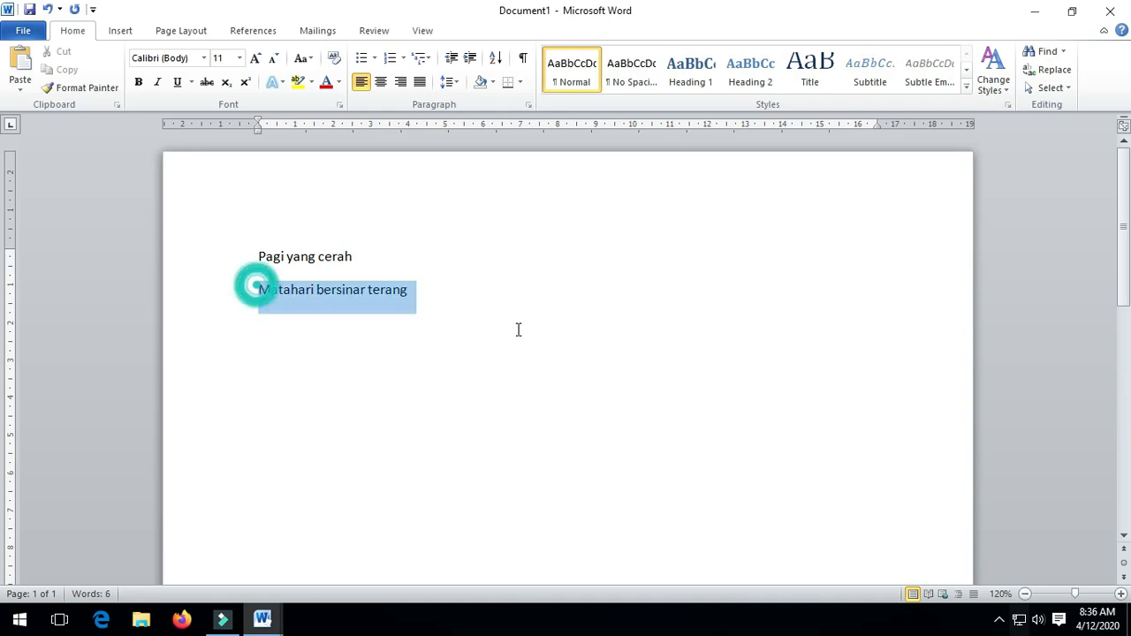
click(454, 328)
drag(412, 292, 258, 293)
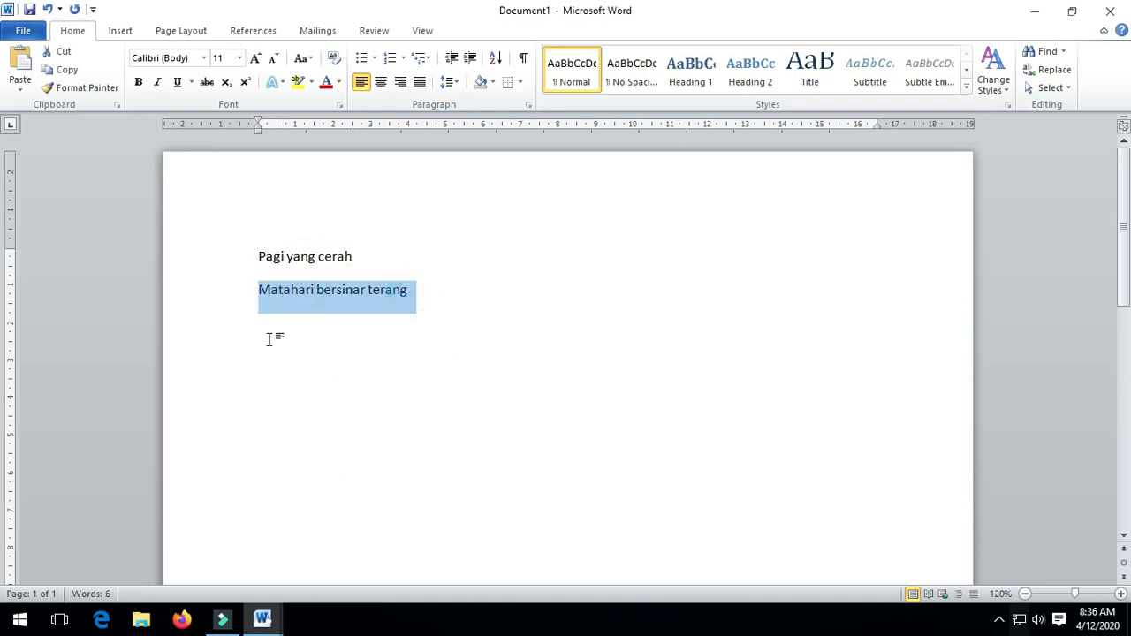
click(265, 619)
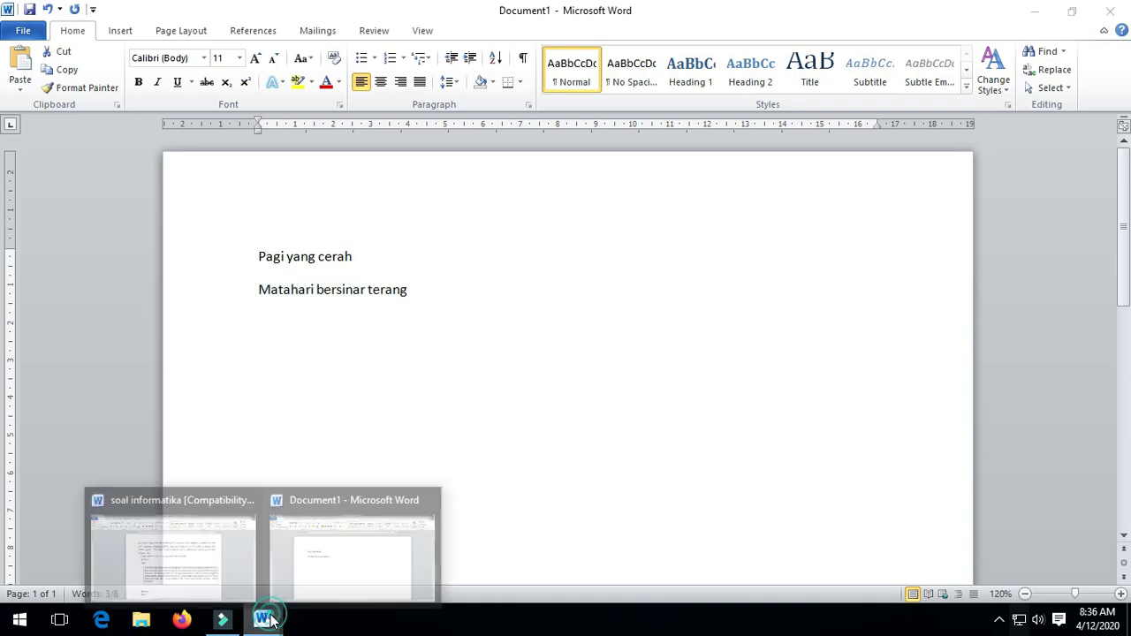
click(225, 540)
click(429, 265)
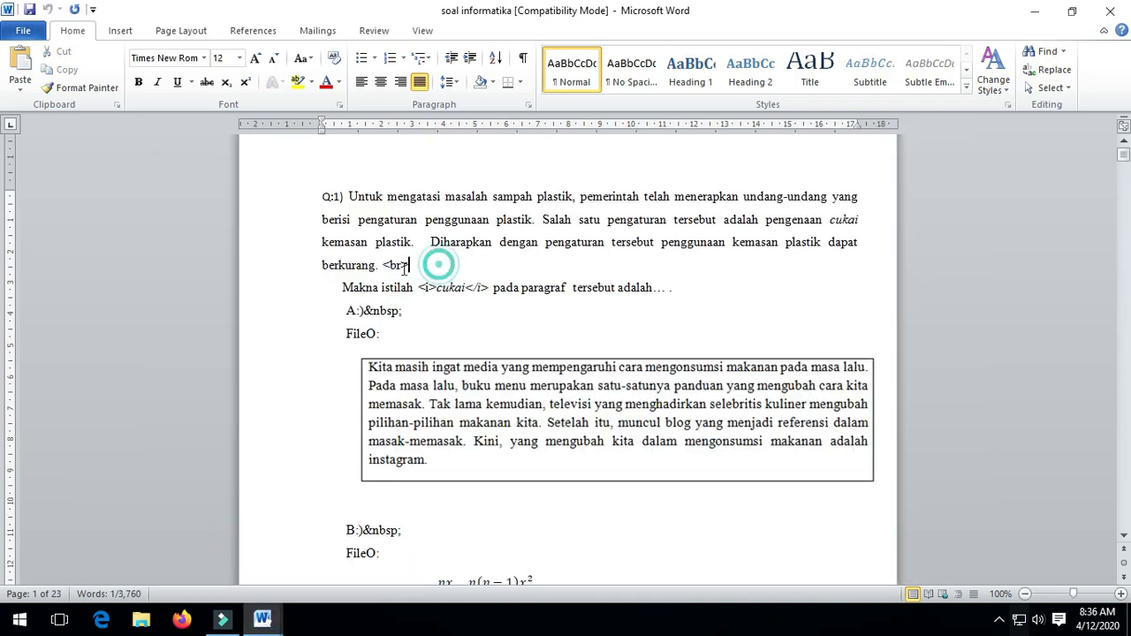
drag(379, 266, 410, 268)
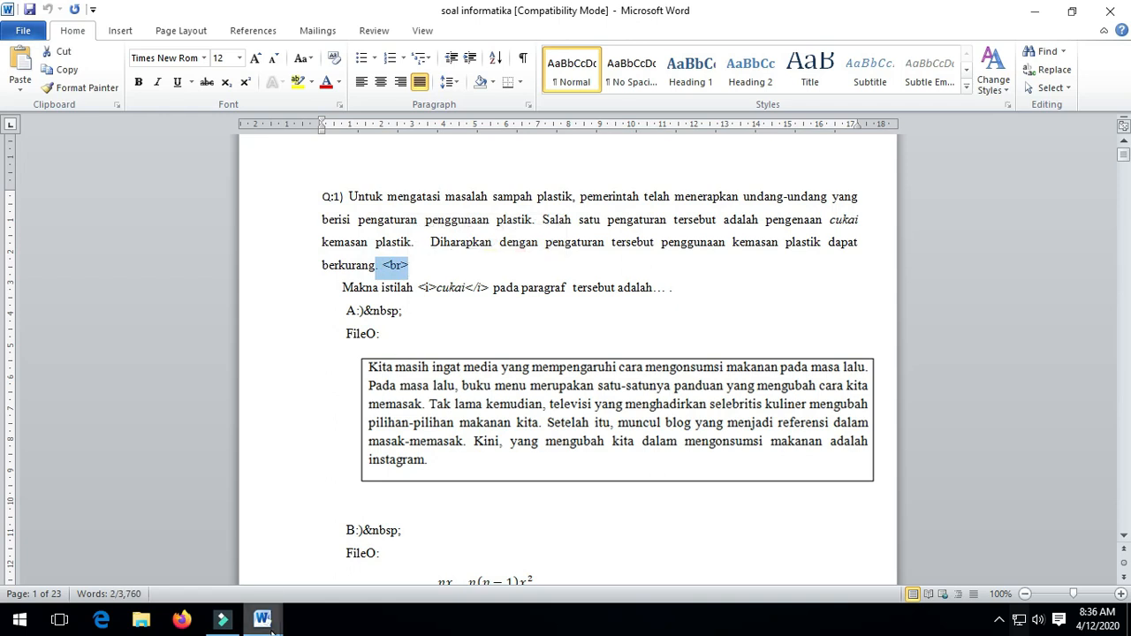
click(436, 270)
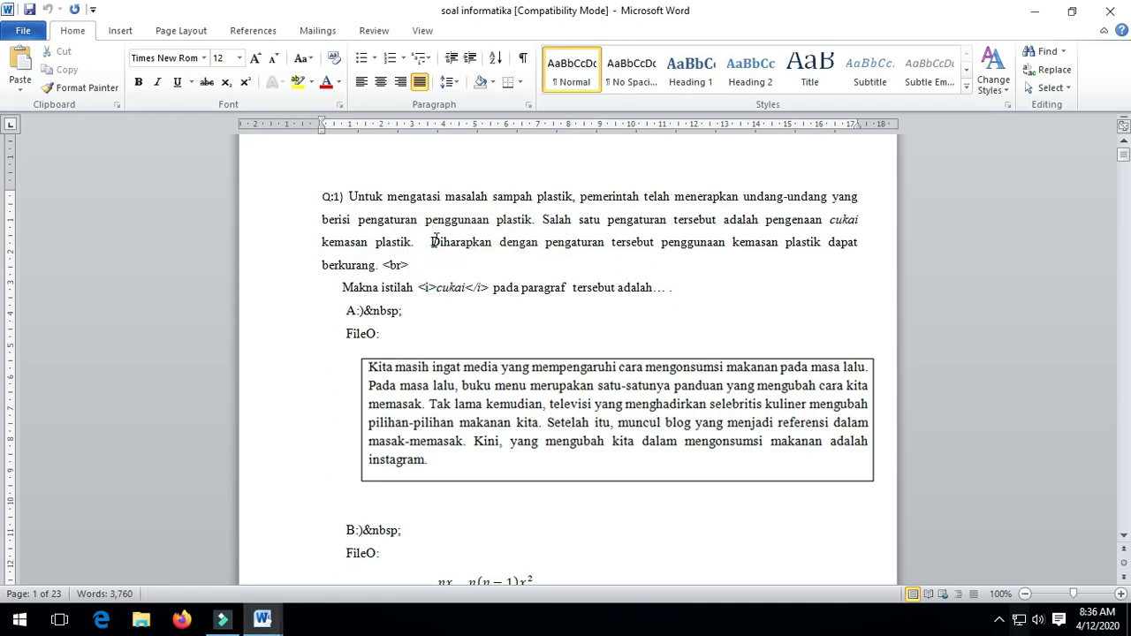
click(431, 242)
key(Return)
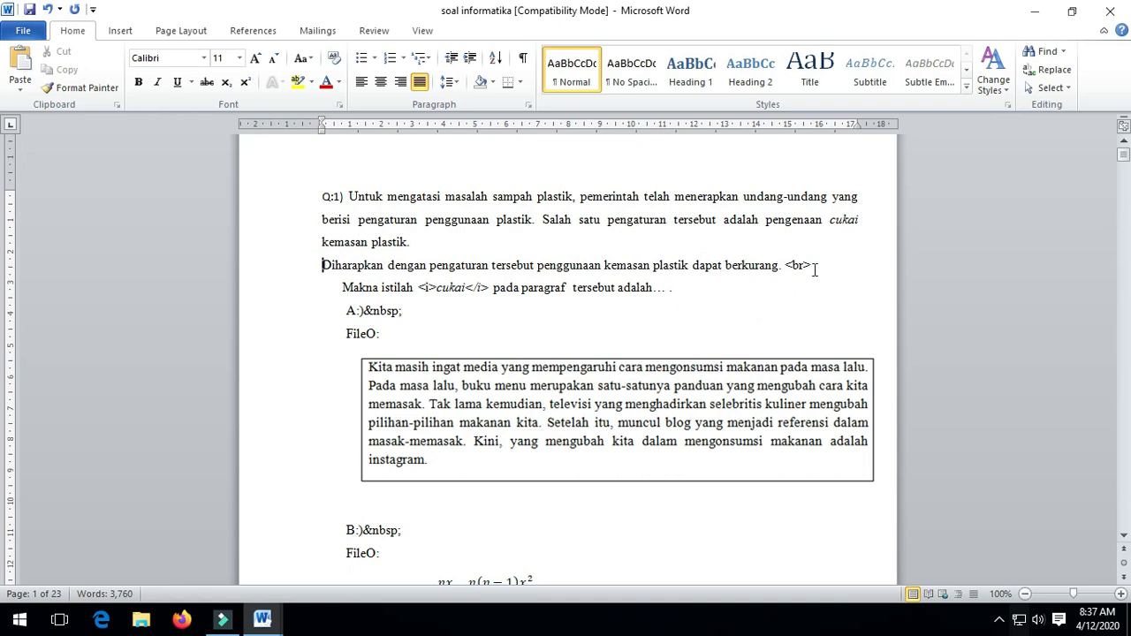
mouse_move(262, 618)
click(315, 555)
click(318, 371)
drag(253, 241, 267, 291)
click(405, 386)
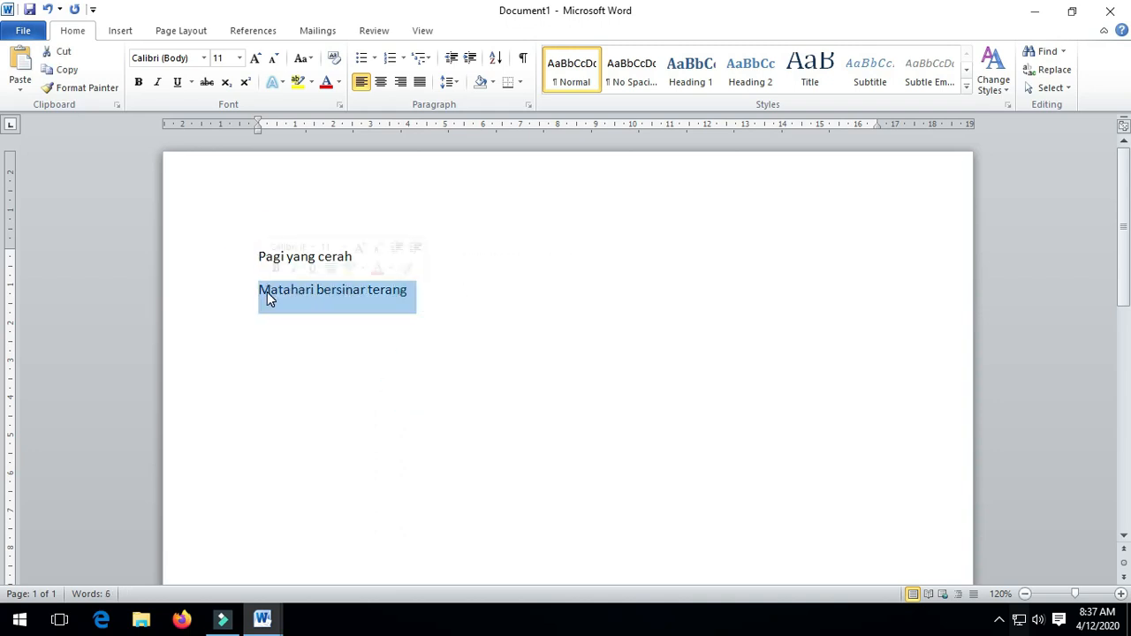
click(339, 376)
mouse_move(262, 618)
click(227, 538)
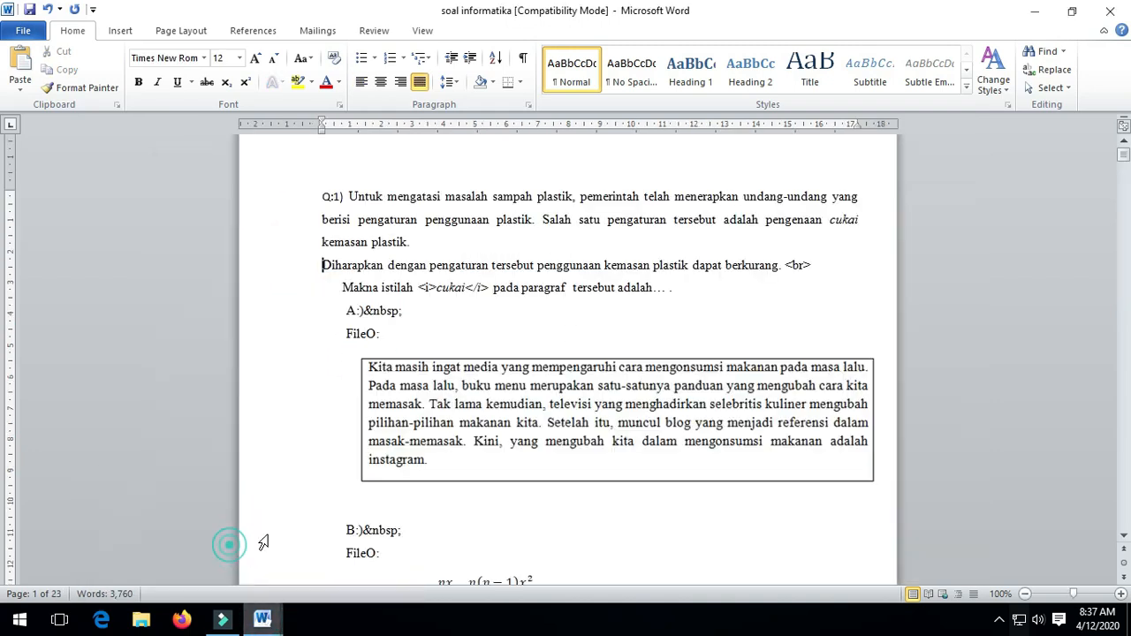
drag(349, 196, 424, 240)
click(425, 240)
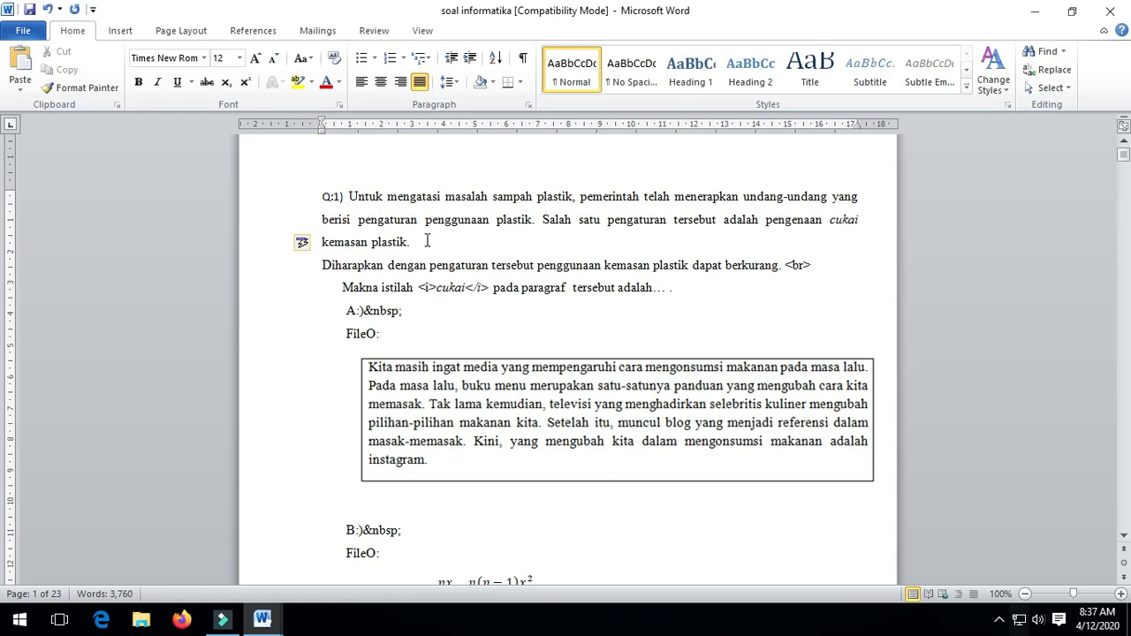
key(Delete)
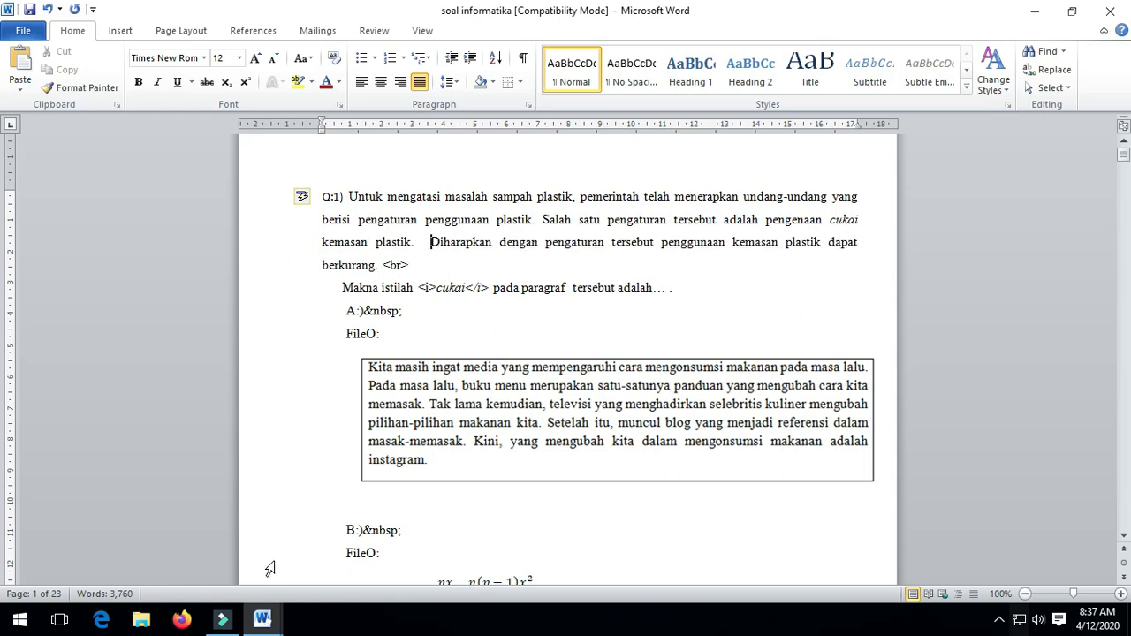
mouse_move(261, 618)
click(303, 560)
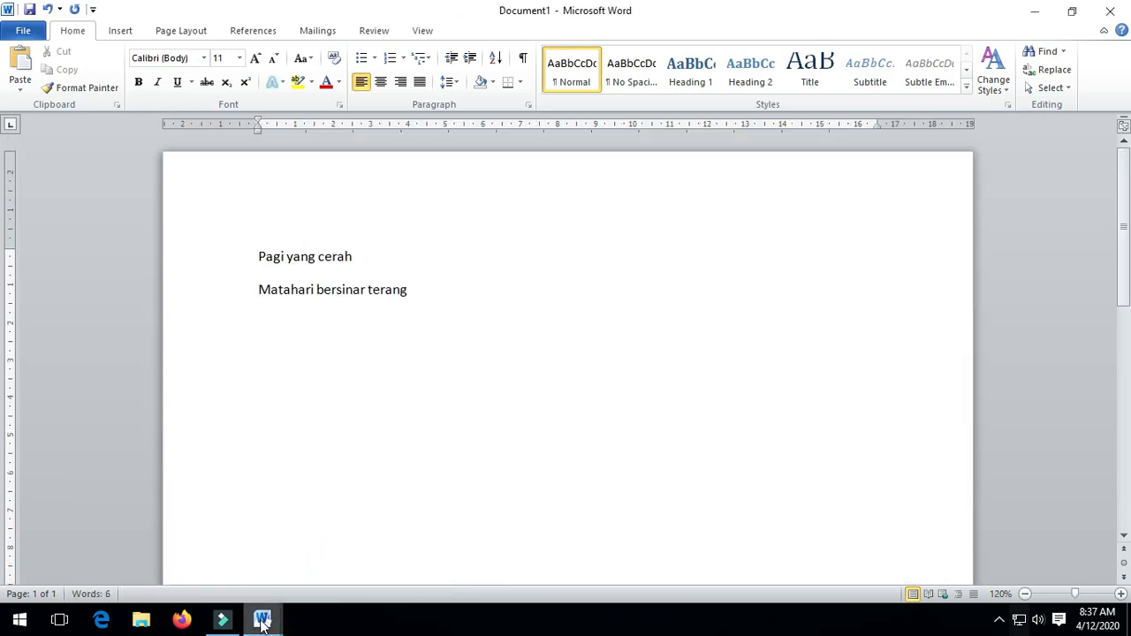
click(203, 543)
double_click(384, 265)
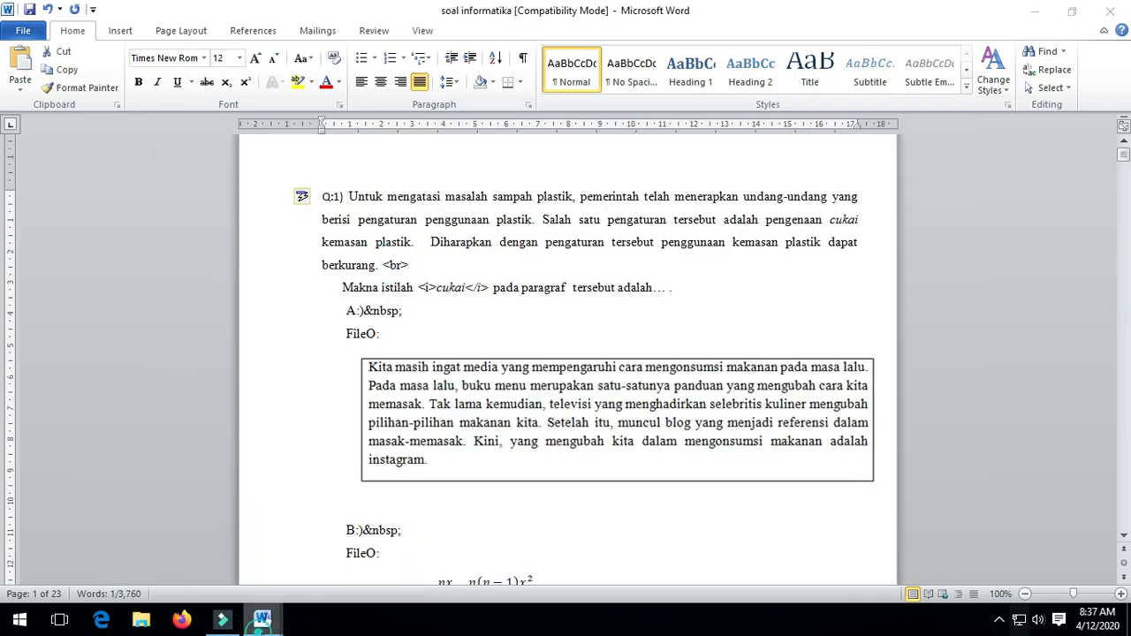
mouse_move(262, 619)
click(338, 541)
drag(250, 291, 434, 293)
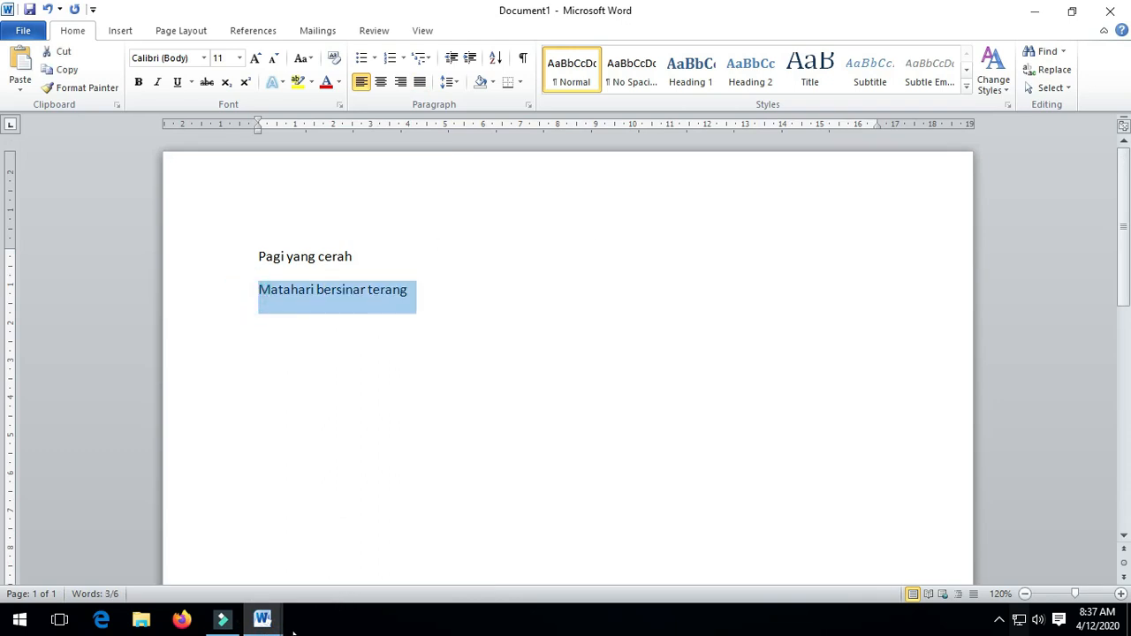
Bring the soal informatika document to the front and inspect Q1's 'cukai' wording.
click(263, 618)
click(223, 558)
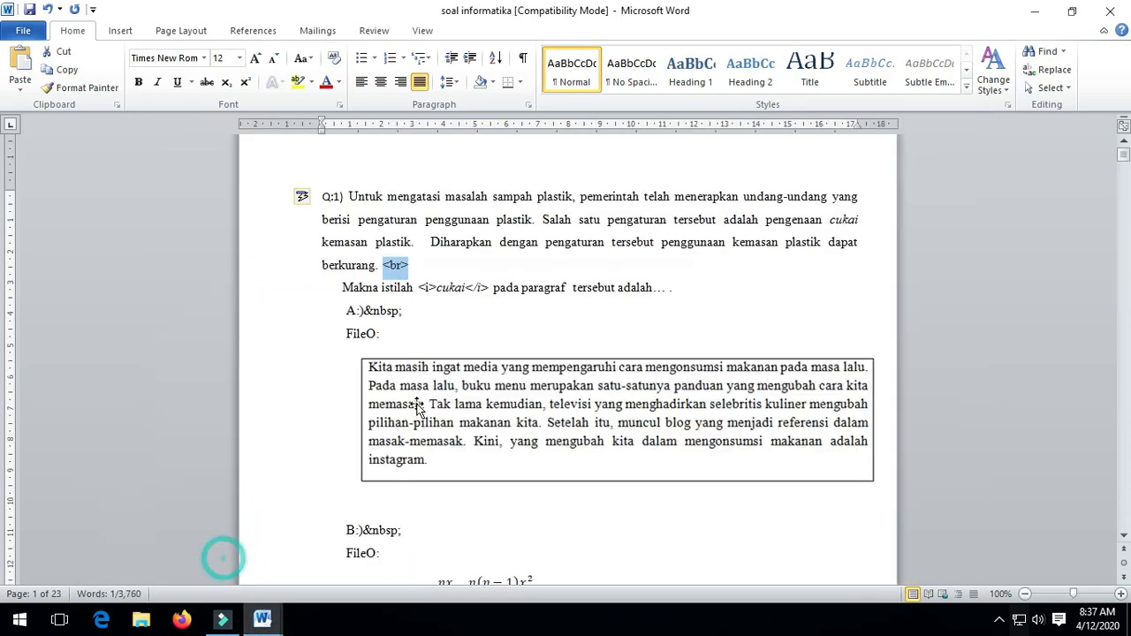
click(463, 316)
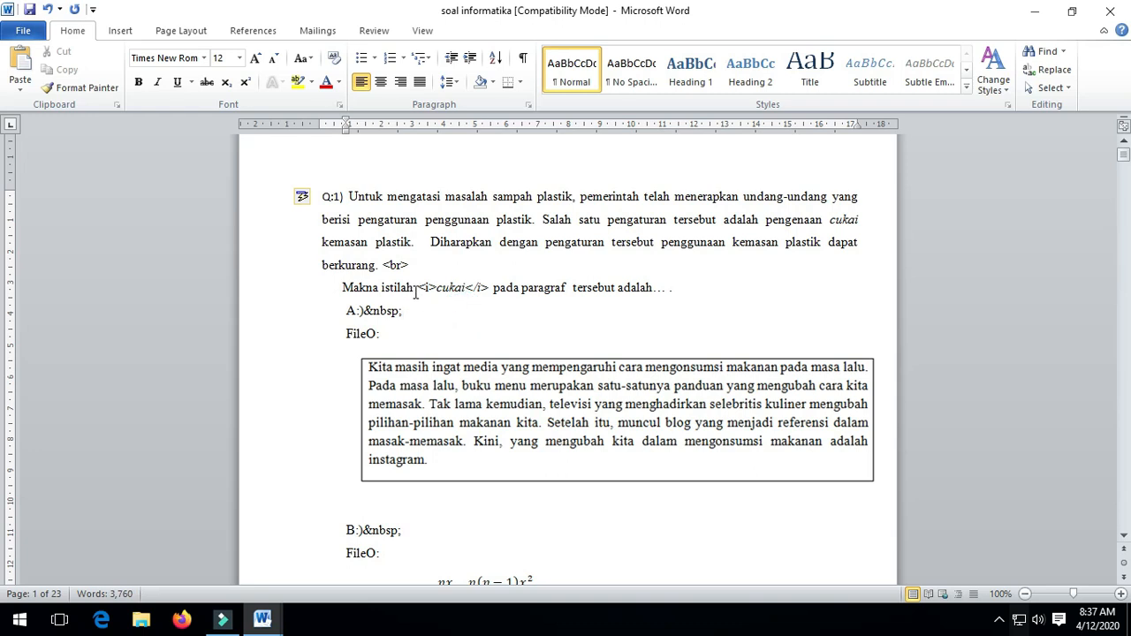
drag(419, 290, 436, 289)
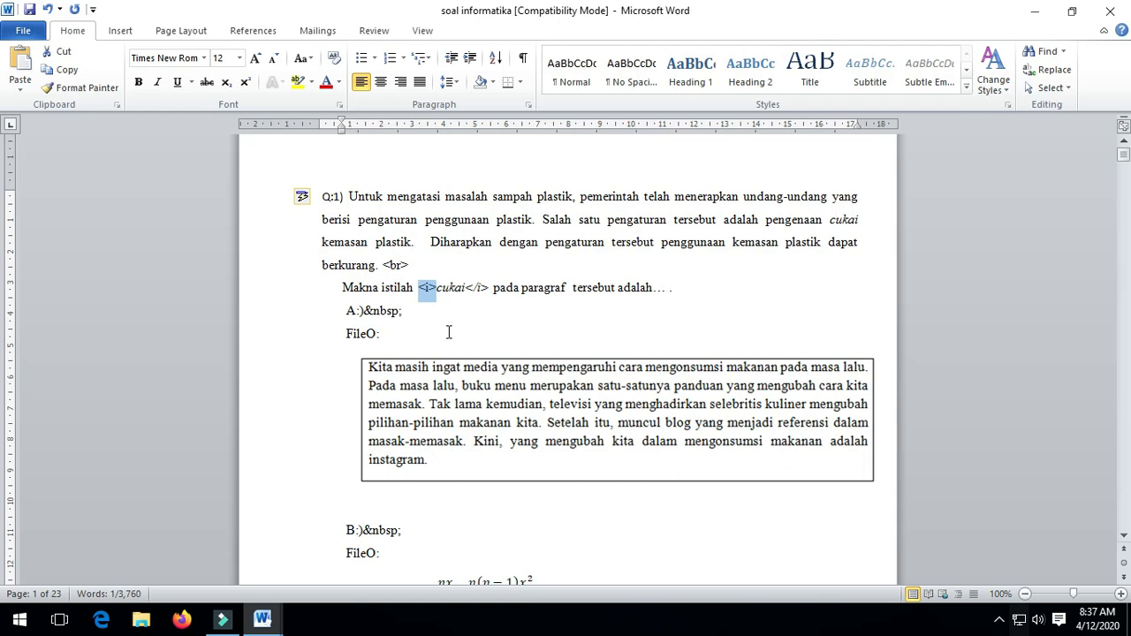
click(465, 305)
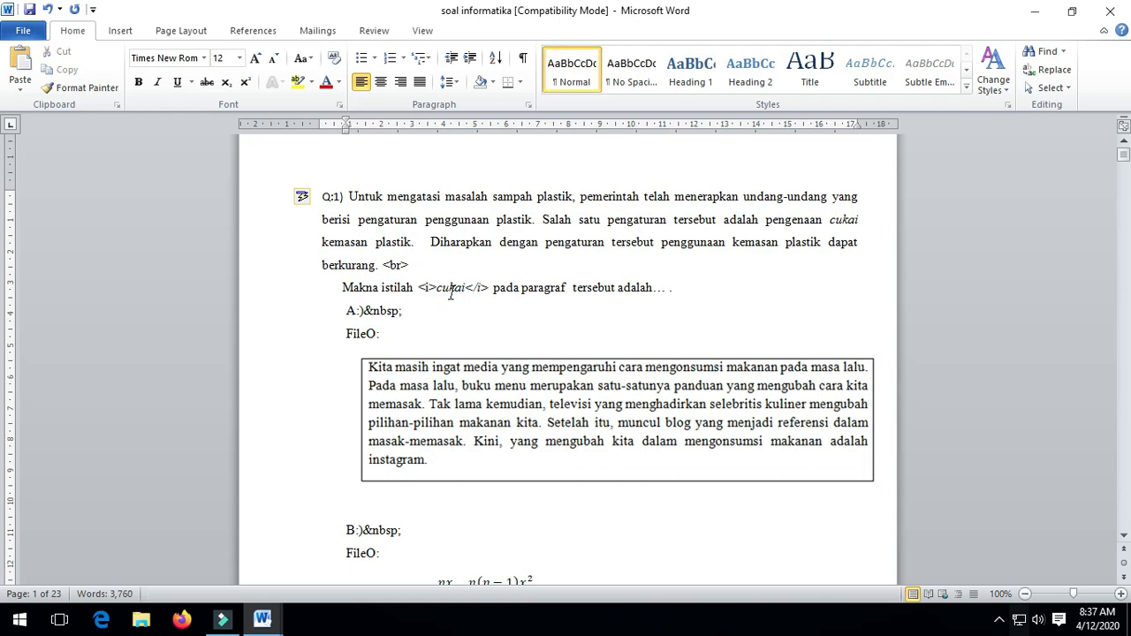
drag(437, 290, 464, 291)
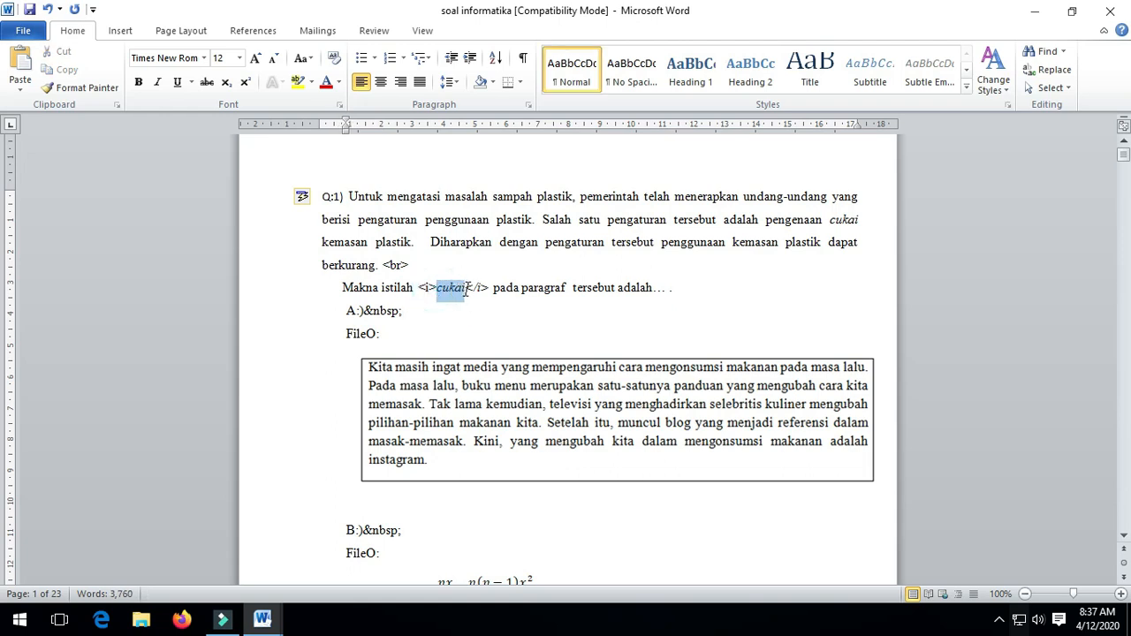
click(555, 311)
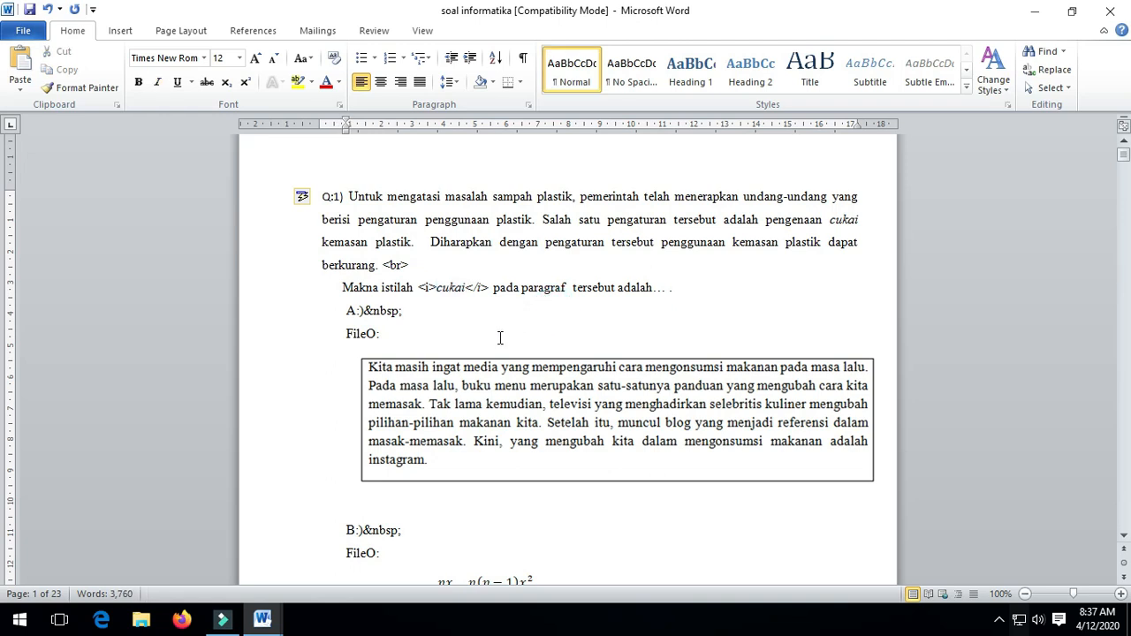
scroll(500, 336, down, 1)
scroll(628, 486, down, 2)
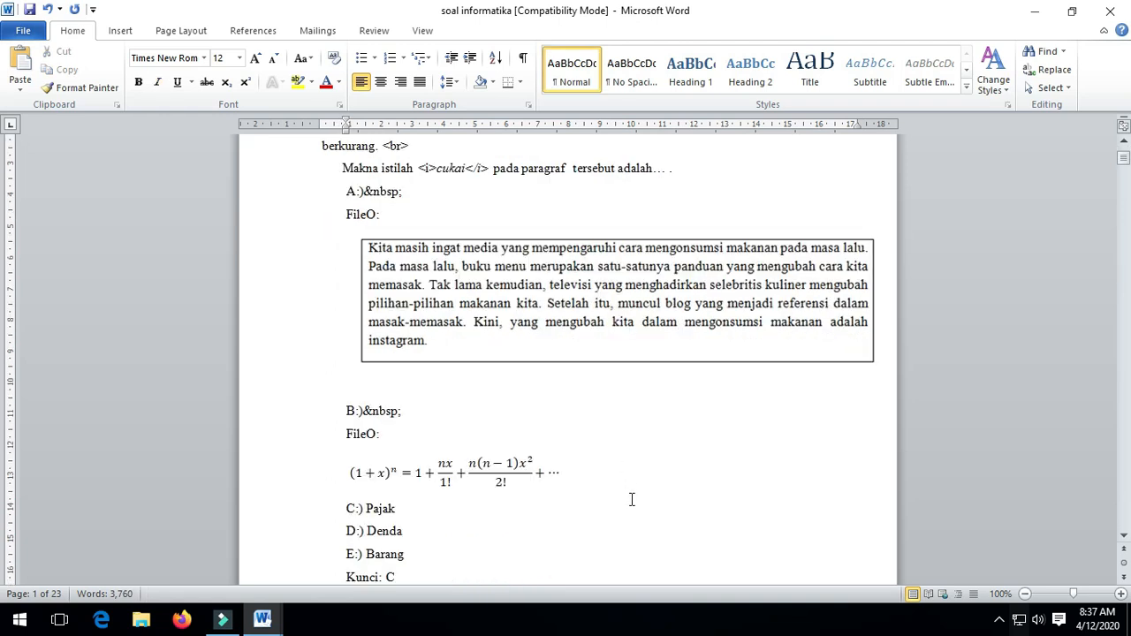
scroll(627, 494, up, 3)
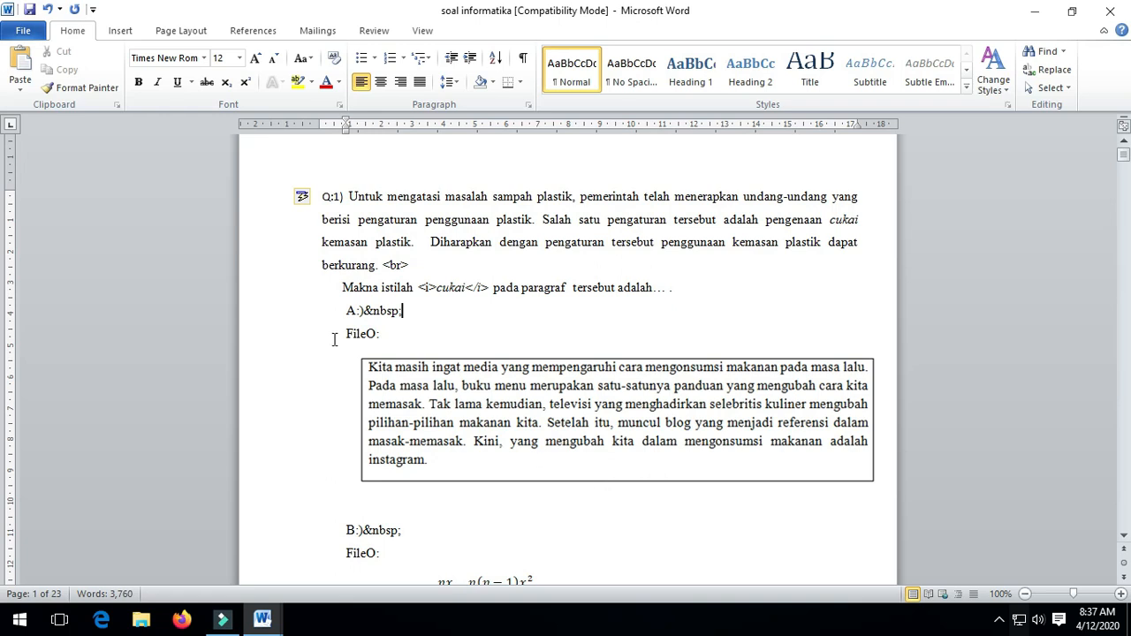
Delete the stray '&nbsp;' code after 'A:)' in Q1.
click(522, 521)
click(366, 311)
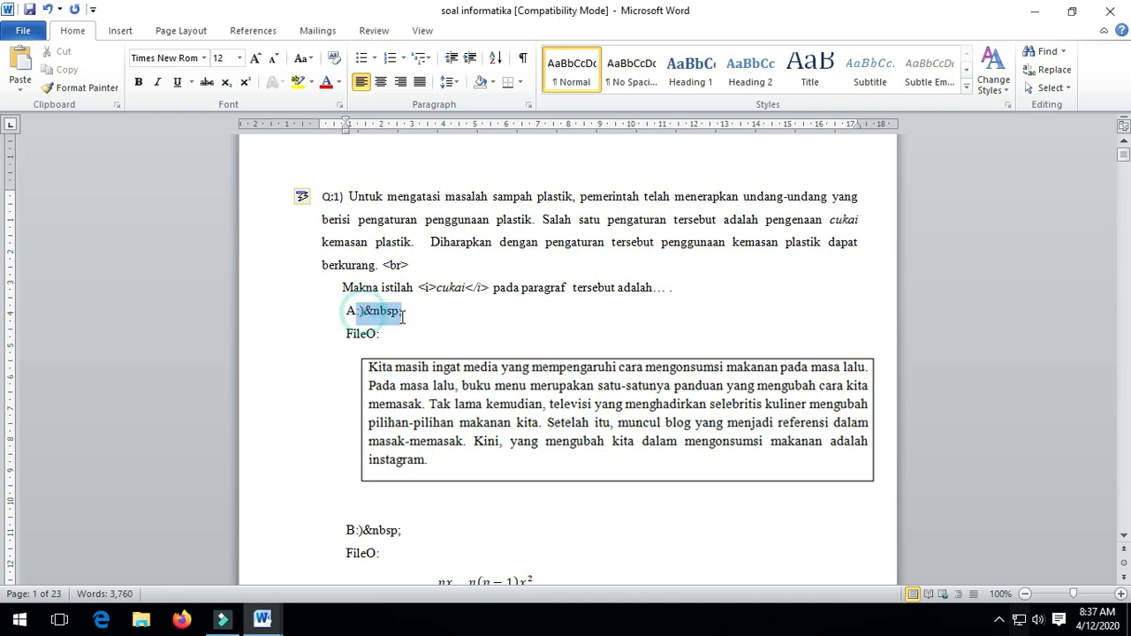
click(406, 314)
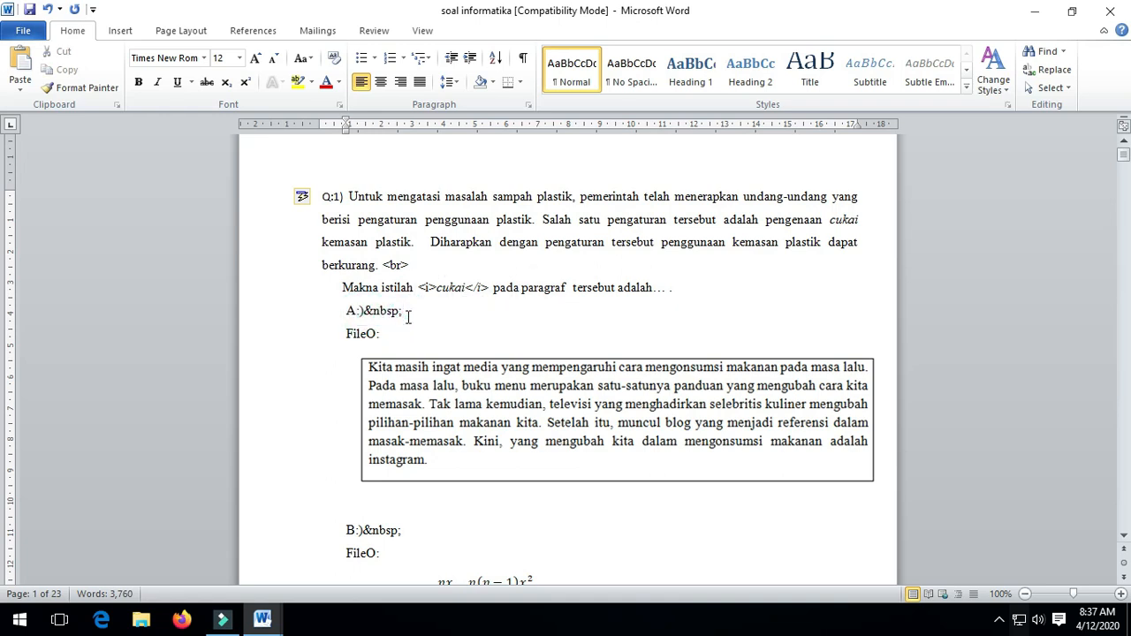
key(BackSpace)
key(BackSpace)
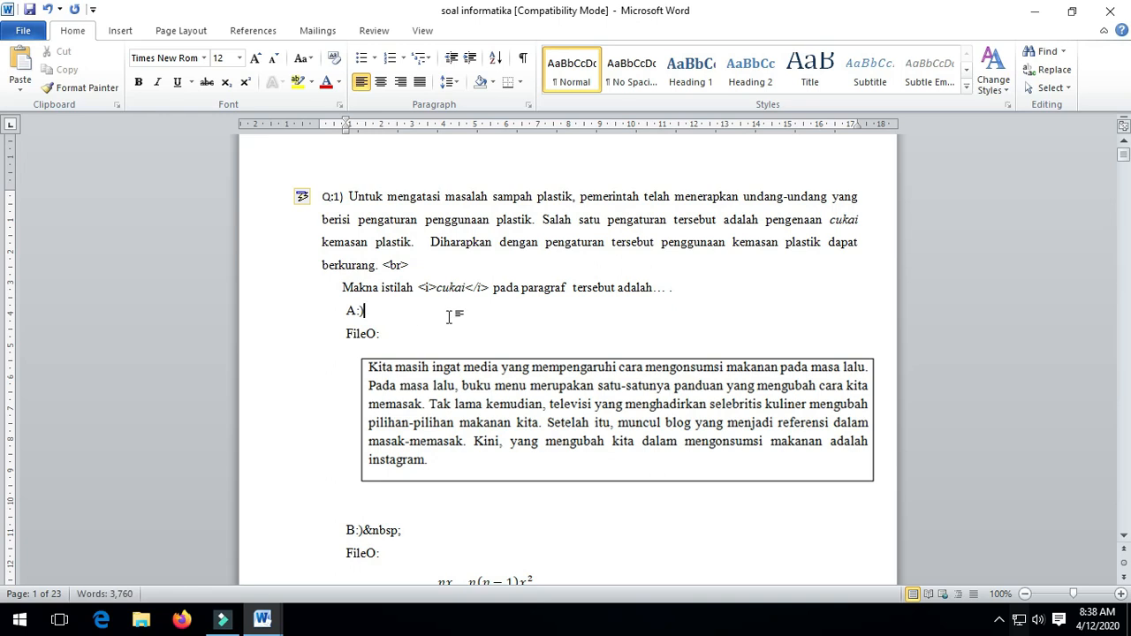
Review Q1's FileO: pictures and answer lines C through E.
scroll(526, 424, down, 2)
click(678, 298)
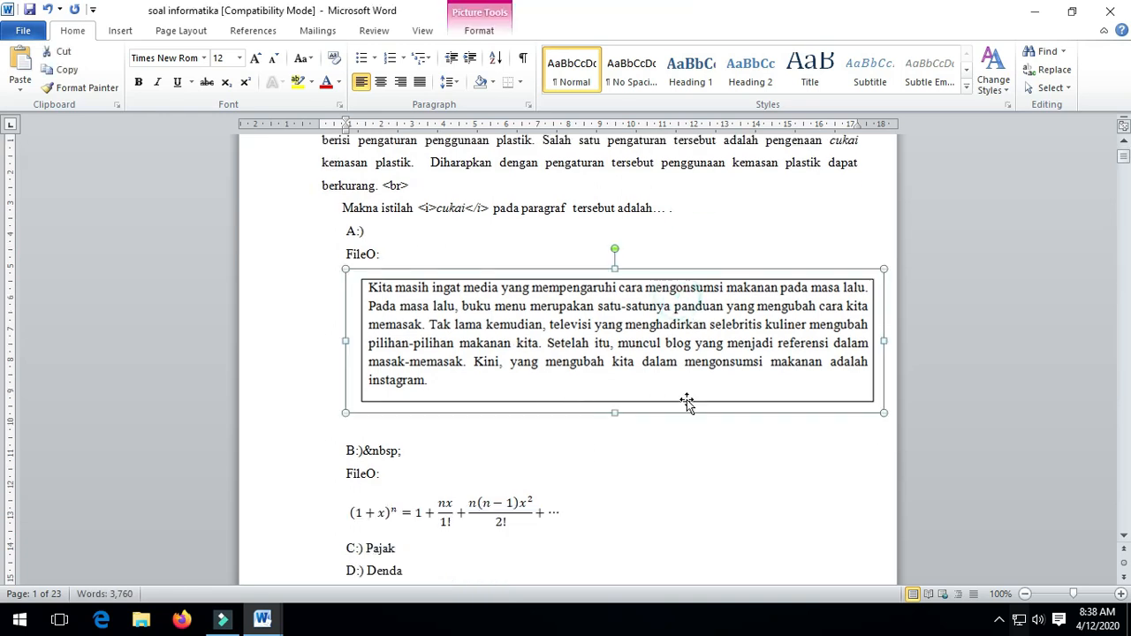
click(718, 472)
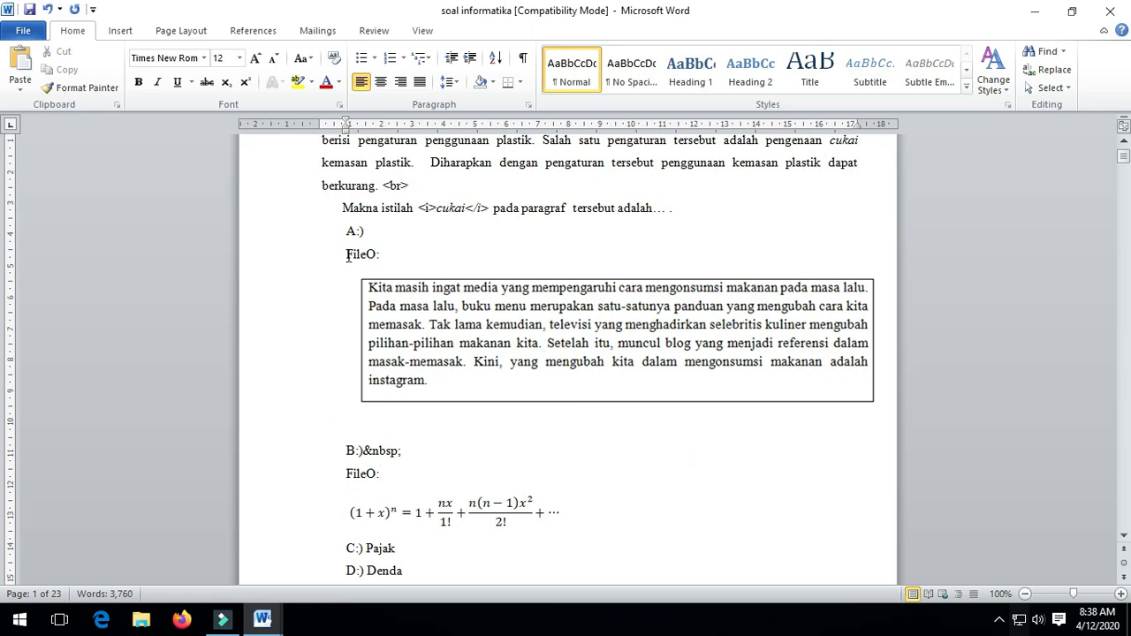
click(467, 339)
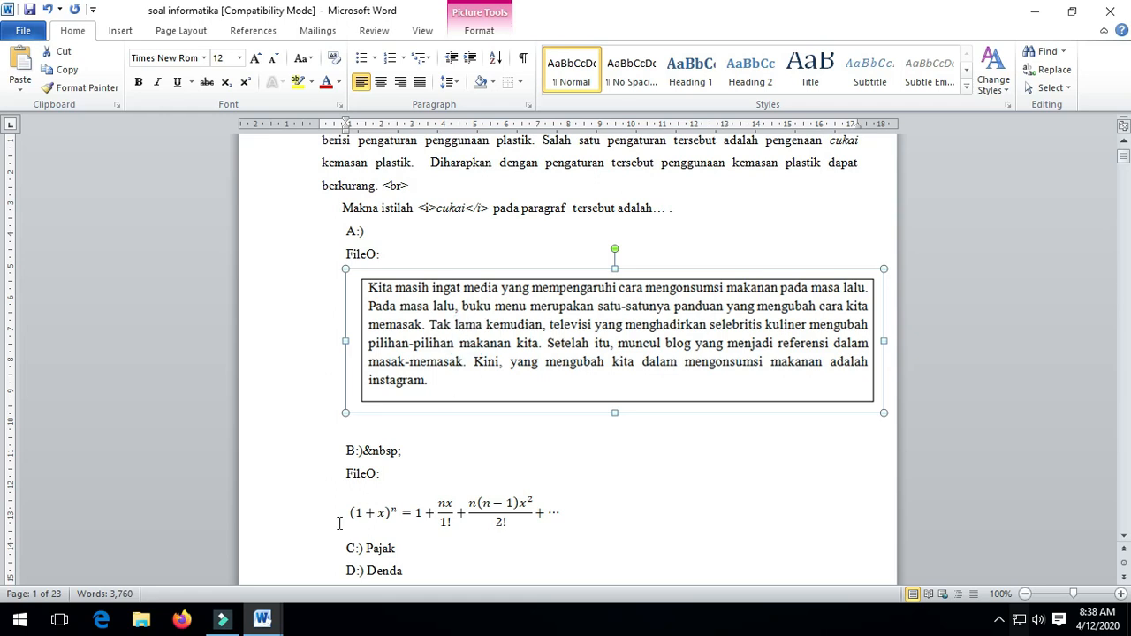
click(453, 473)
scroll(399, 430, down, 1)
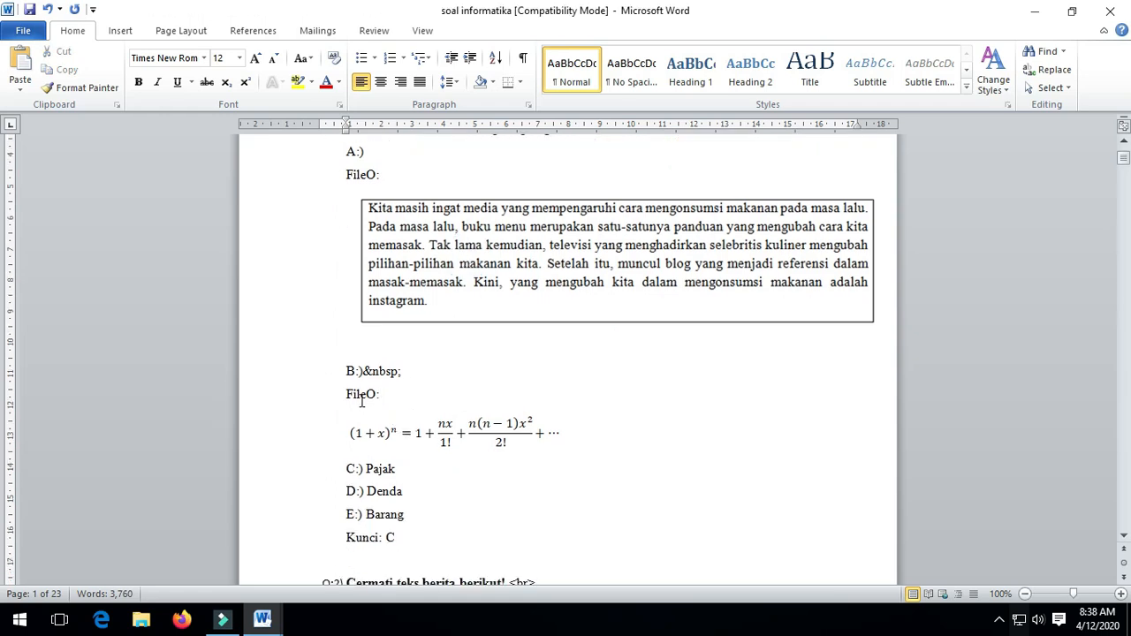
click(415, 431)
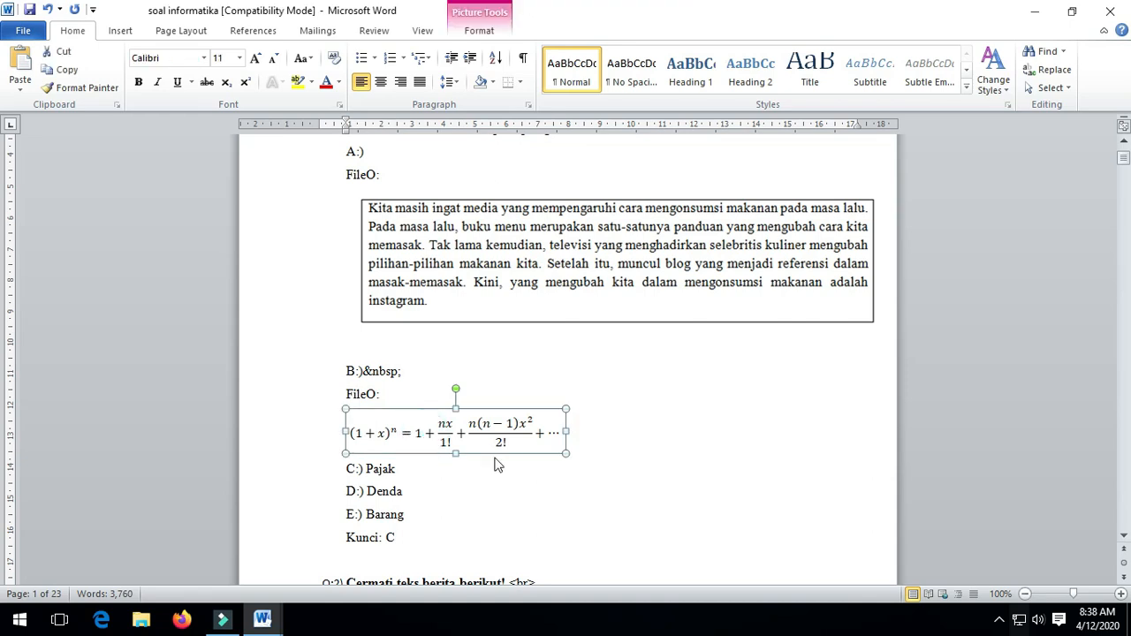
click(403, 470)
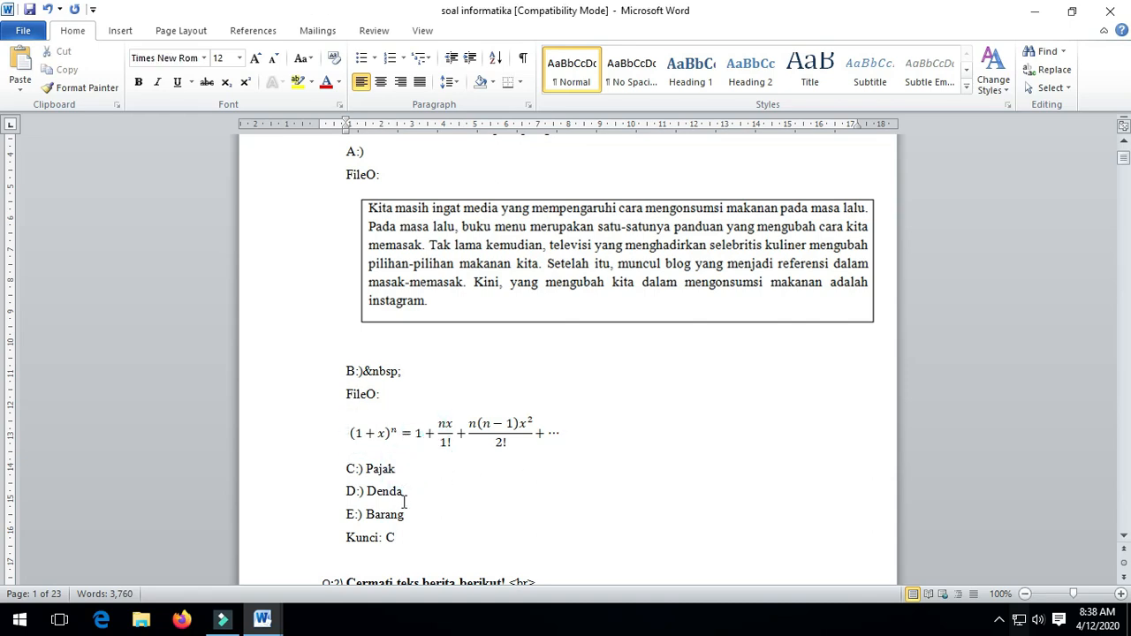
click(403, 495)
click(409, 520)
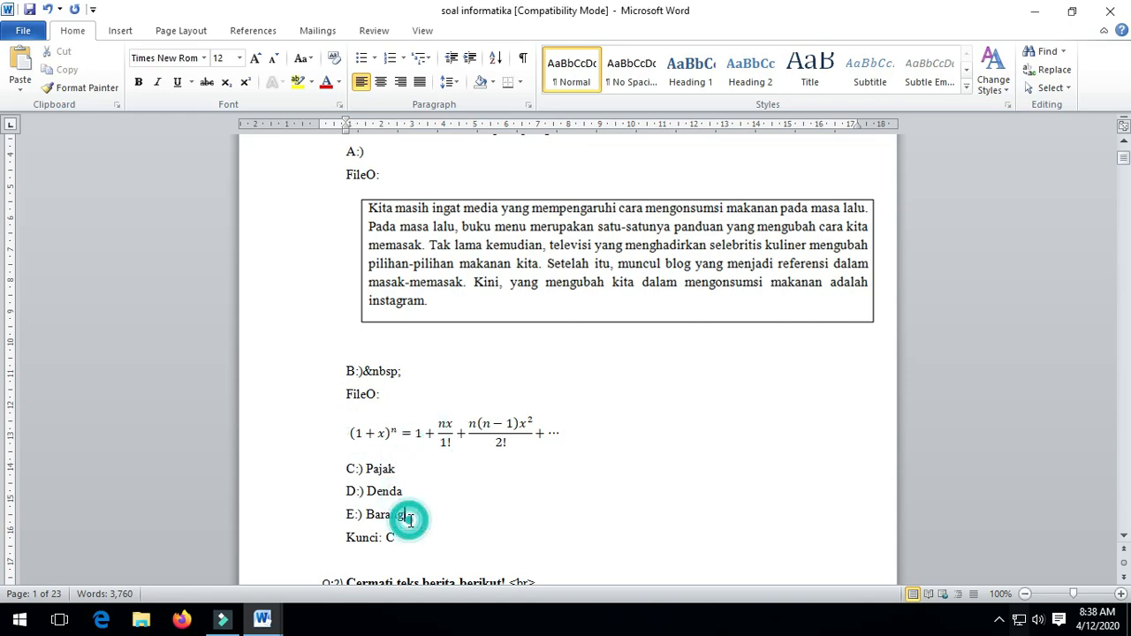
click(422, 552)
Check the 'Kunci: C' answer key and Q1's bordered picture.
scroll(422, 551, up, 2)
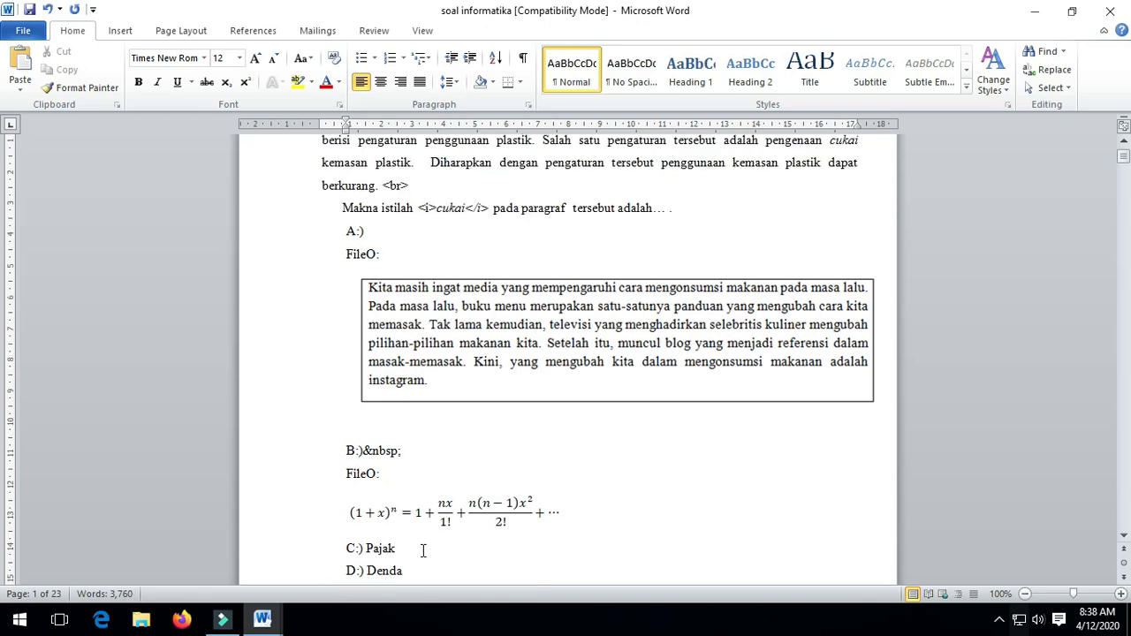
scroll(423, 550, down, 3)
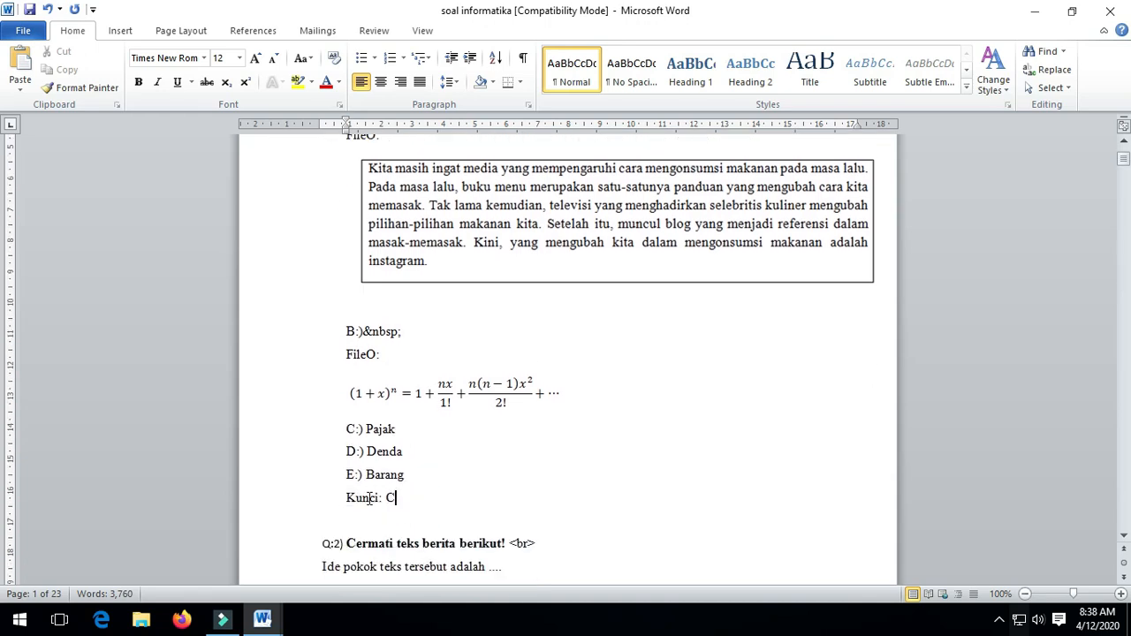
double_click(389, 498)
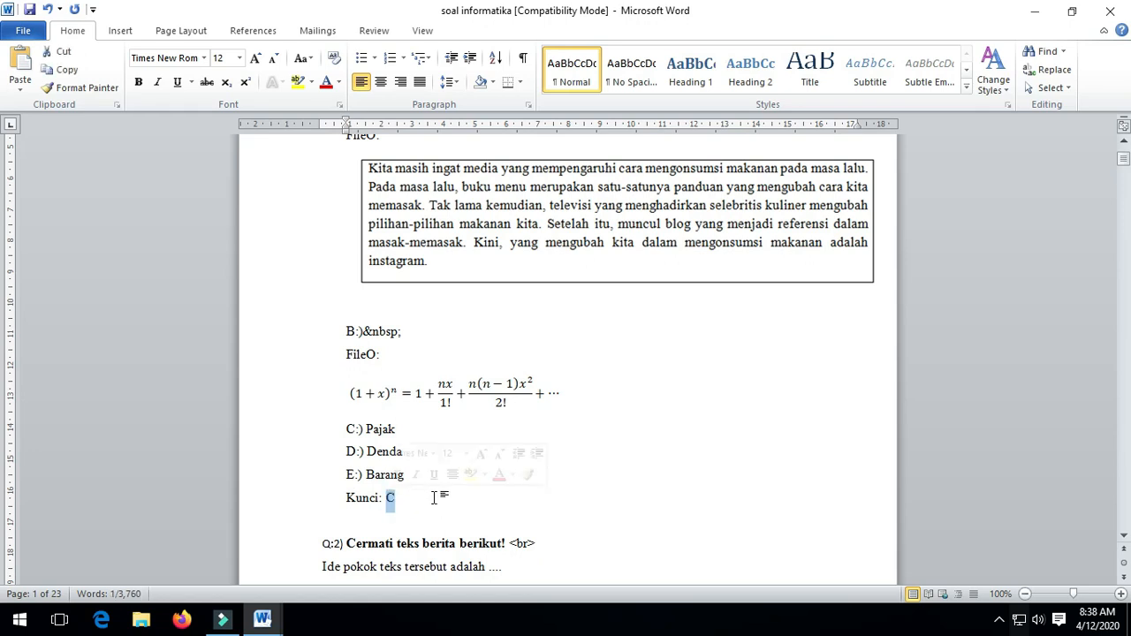
scroll(433, 498, up, 5)
click(557, 497)
scroll(557, 495, down, 1)
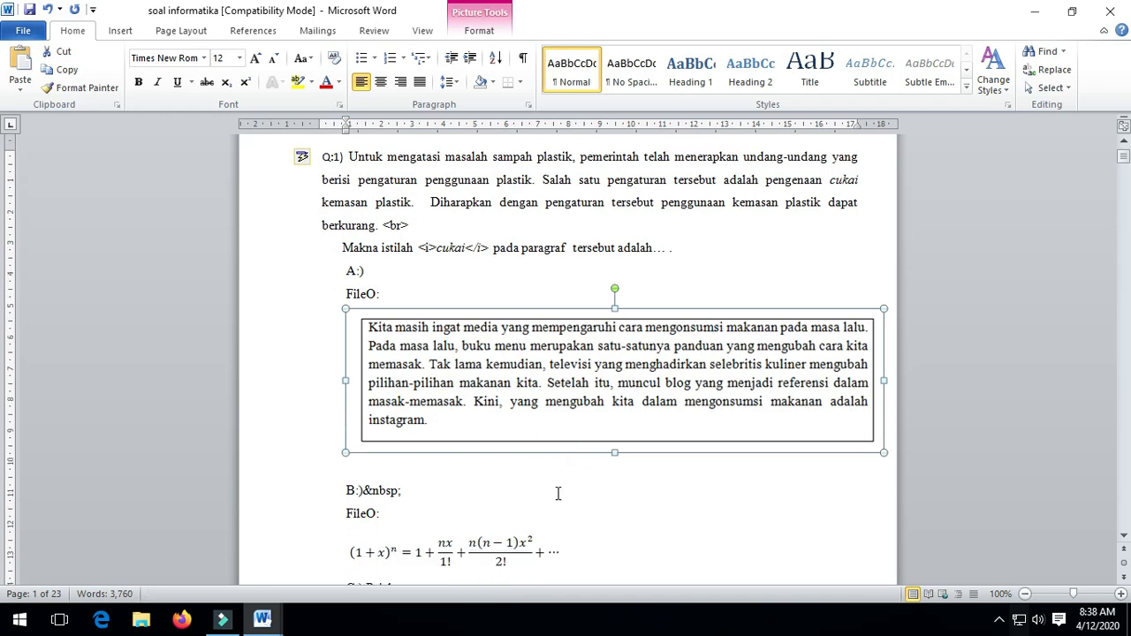
scroll(558, 494, down, 9)
scroll(573, 500, down, 5)
scroll(573, 500, up, 4)
Place the insertion point at the start of Q:3 to mark the deletion start.
click(323, 309)
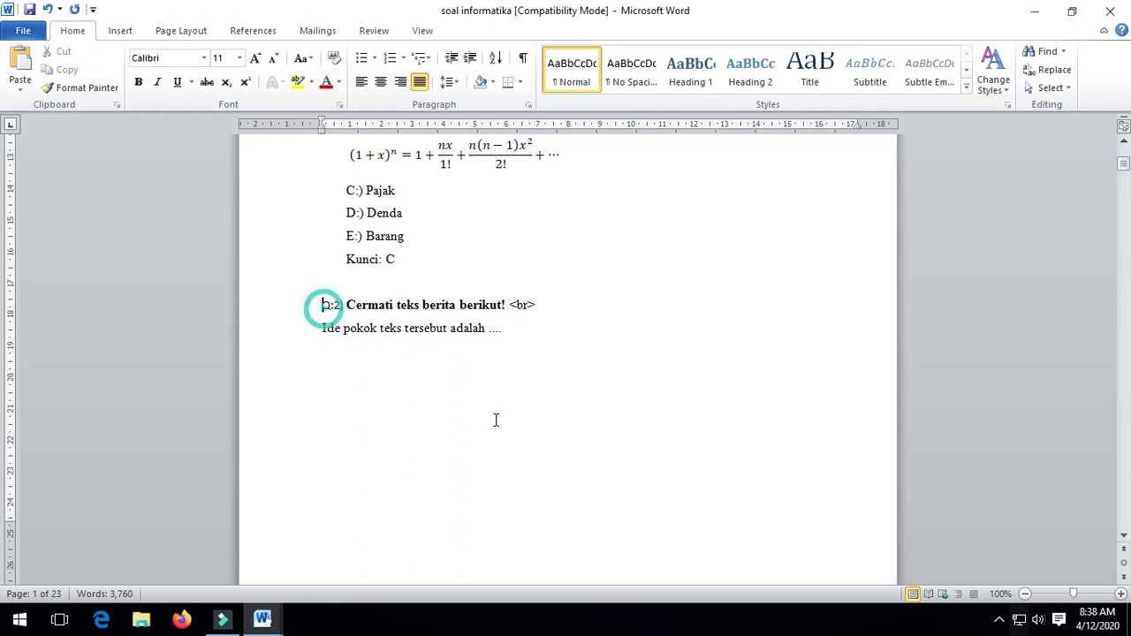
scroll(495, 419, down, 20)
click(321, 329)
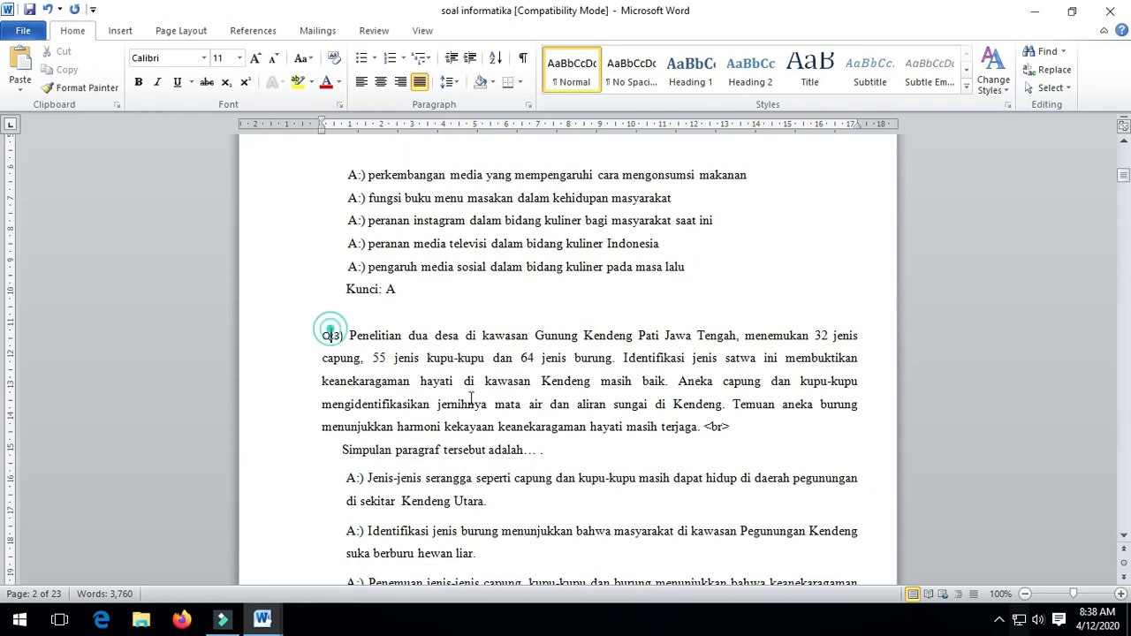
scroll(905, 458, down, 6)
scroll(905, 458, up, 19)
scroll(903, 463, down, 9)
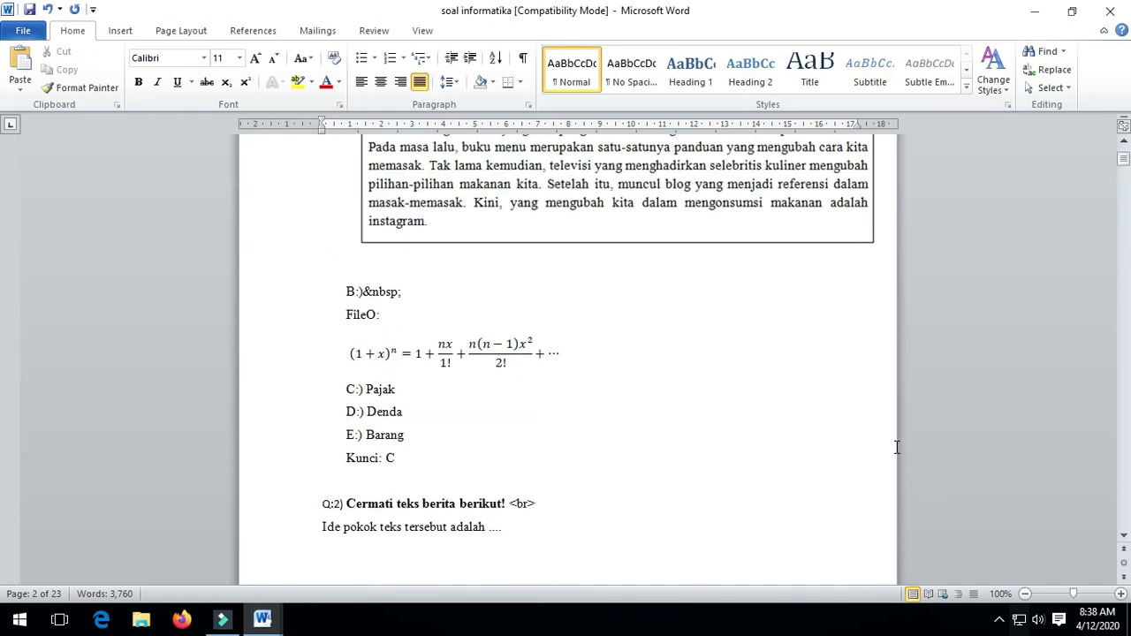
scroll(876, 454, down, 5)
scroll(875, 450, up, 5)
scroll(876, 442, down, 17)
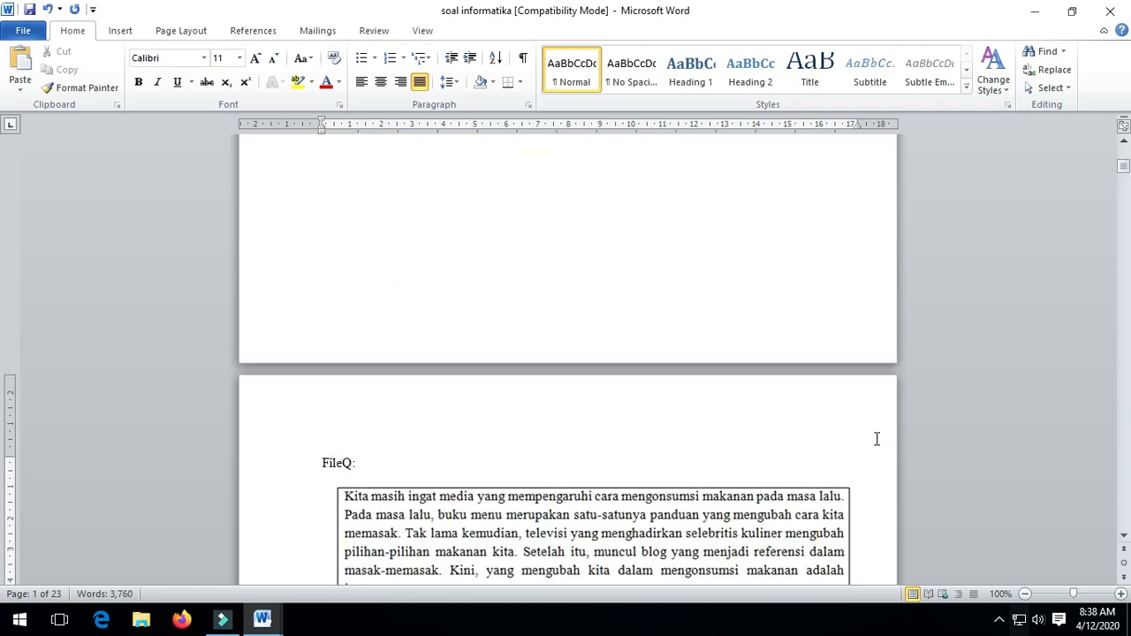
scroll(871, 452, down, 3)
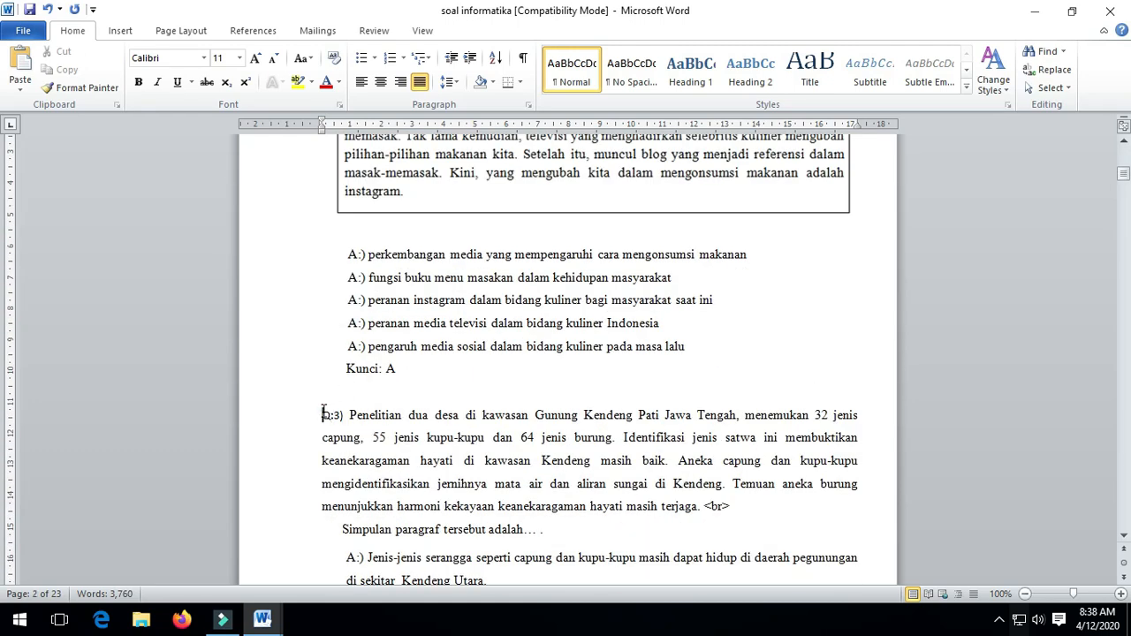
scroll(1046, 392, down, 13)
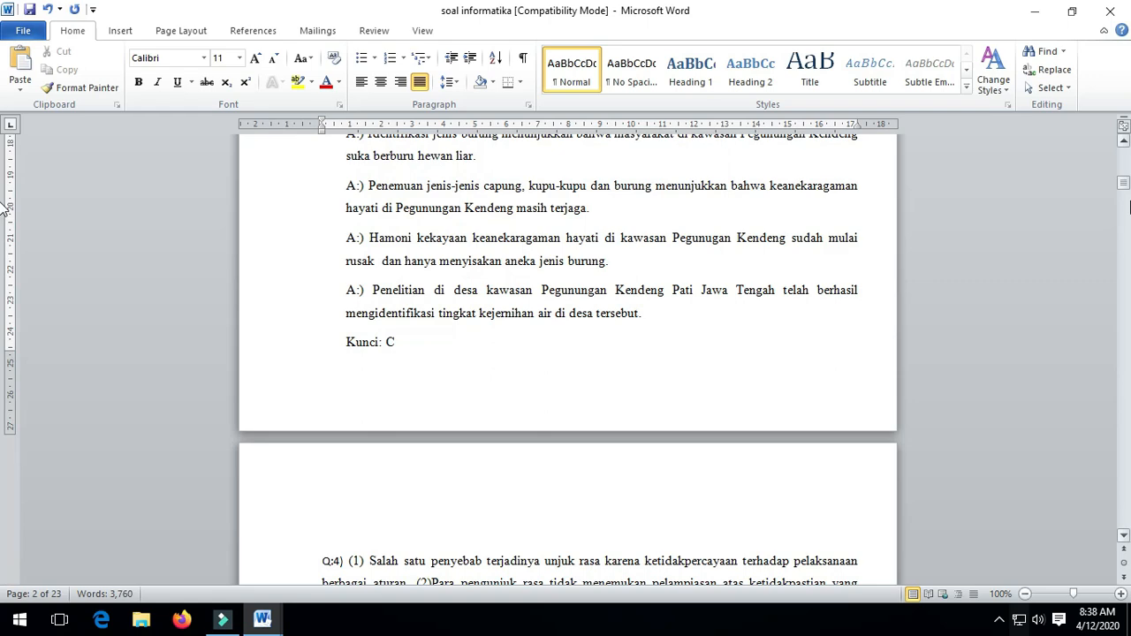
Extend the selection to 'jelaskan!' on the last page and delete everything from Q:3 onward.
drag(1125, 183, 1122, 537)
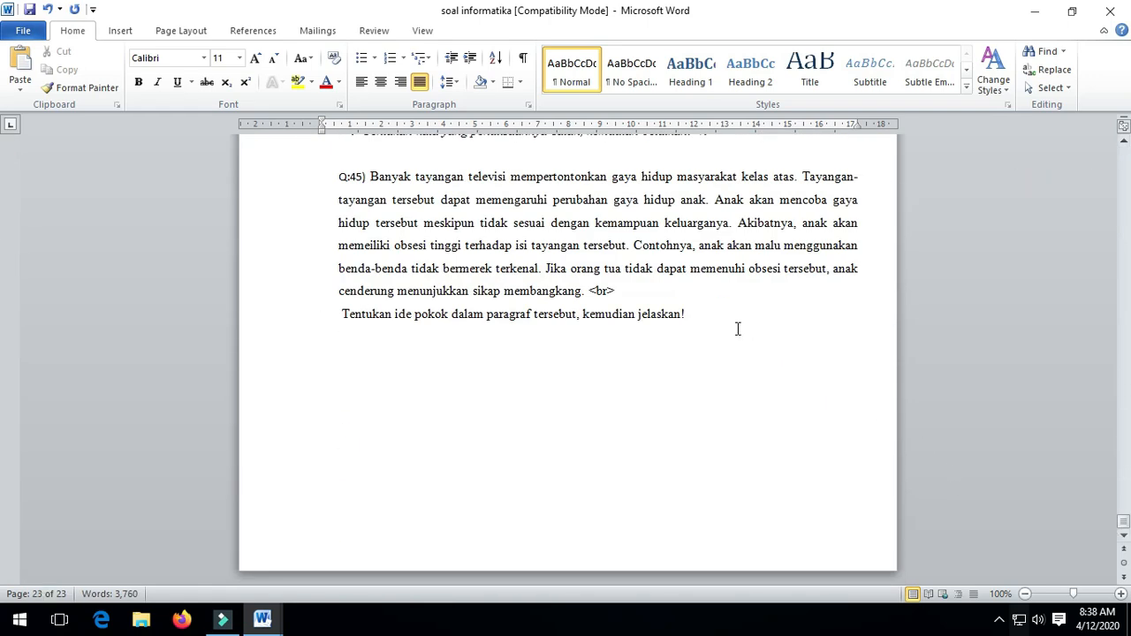
shift+click(738, 329)
key(Delete)
scroll(681, 392, up, 10)
drag(1124, 265, 1129, 172)
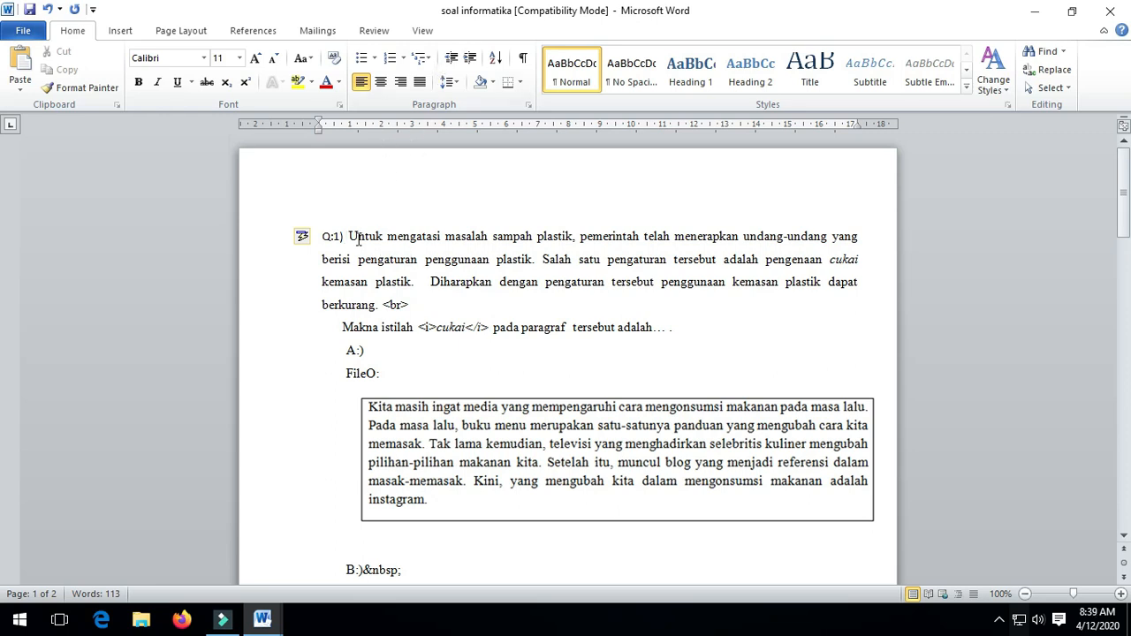
Replace Q1's opening with 'Menu adalah sekumpulan perintah yang dilambangkan dengan teks. Sedangkan icon adalah…' definitions.
drag(349, 237, 379, 304)
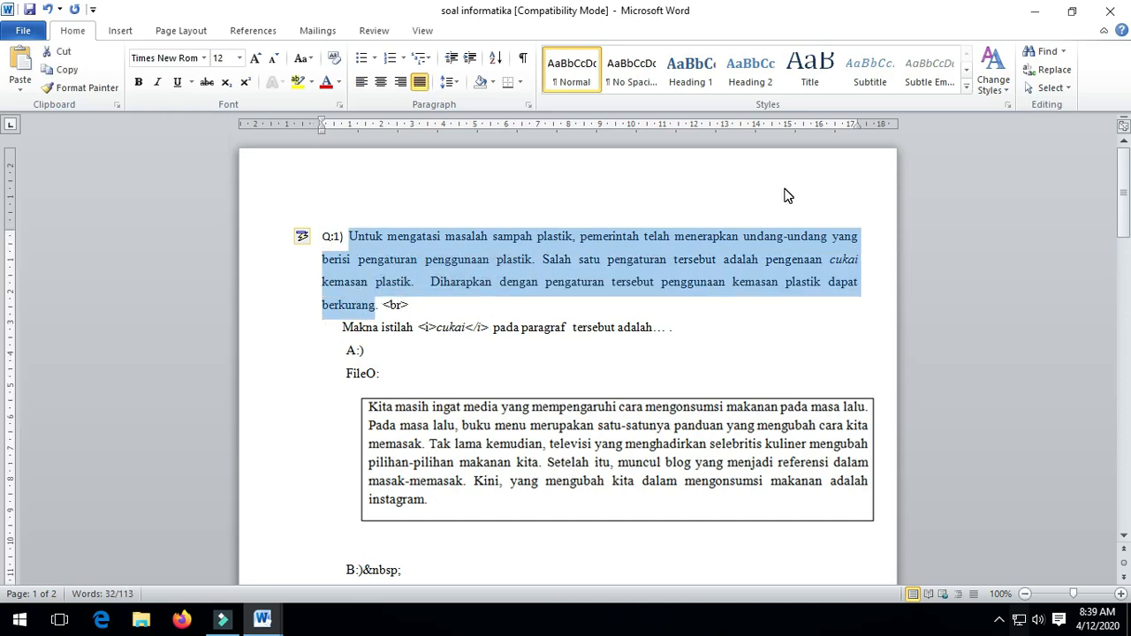
text(Menu adalah )
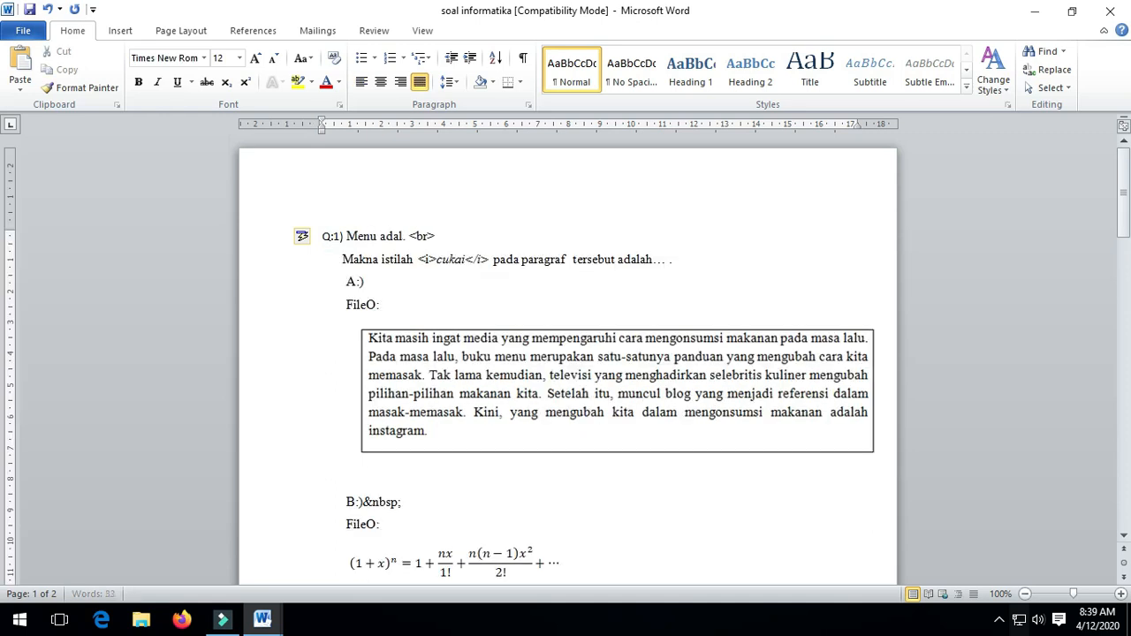
text(sekukmp)
key(BackSpace)
key(BackSpace)
key(BackSpace)
key(BackSpace)
text(umpulan )
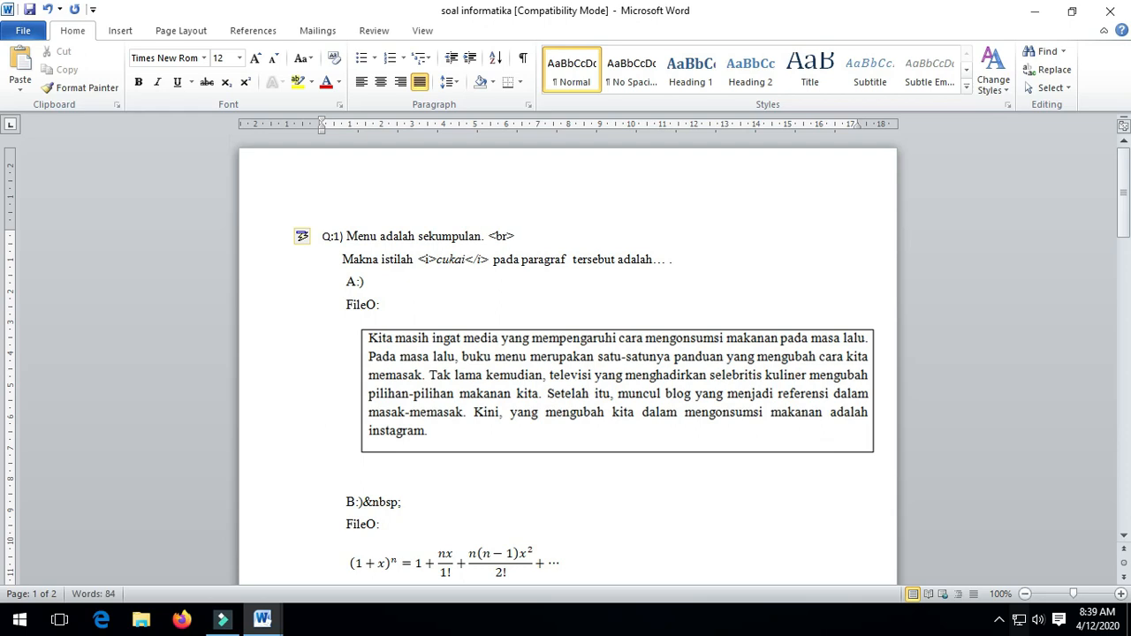
text(perintah yang d)
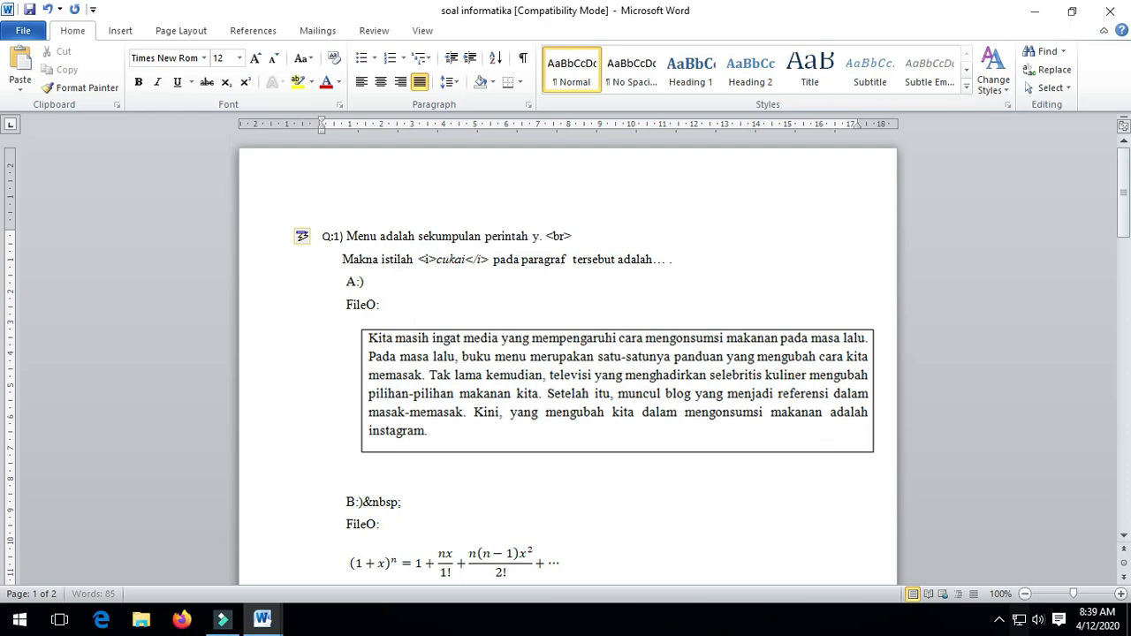
text(ilan)
key(BackSpace)
text(m)
text(bangkan dengan te)
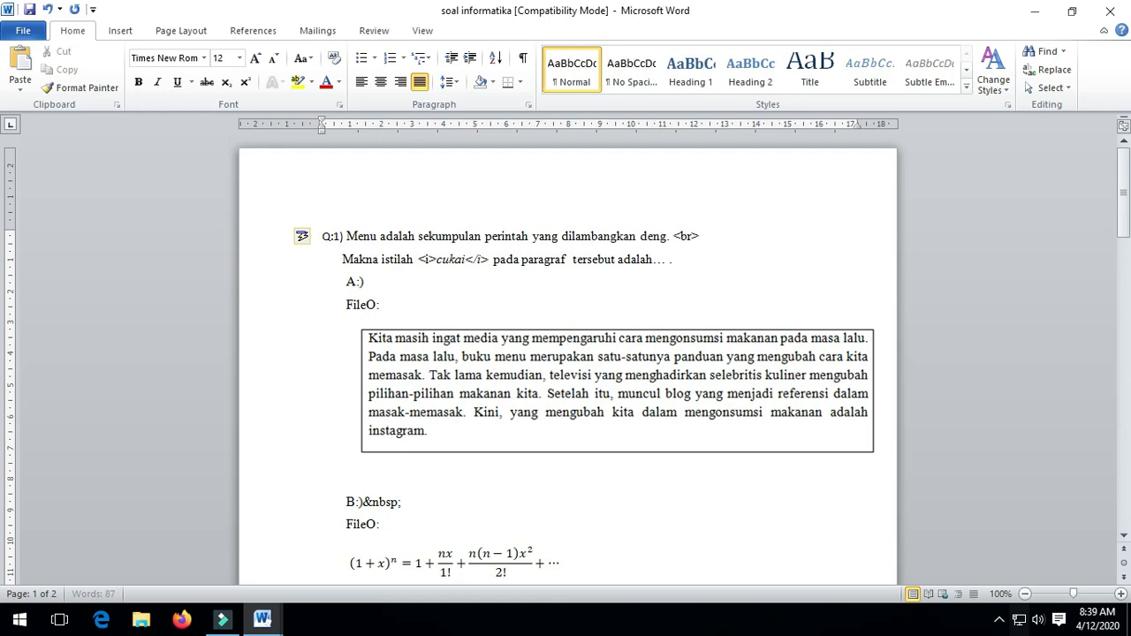
text(ks.)
text( Sedangkan)
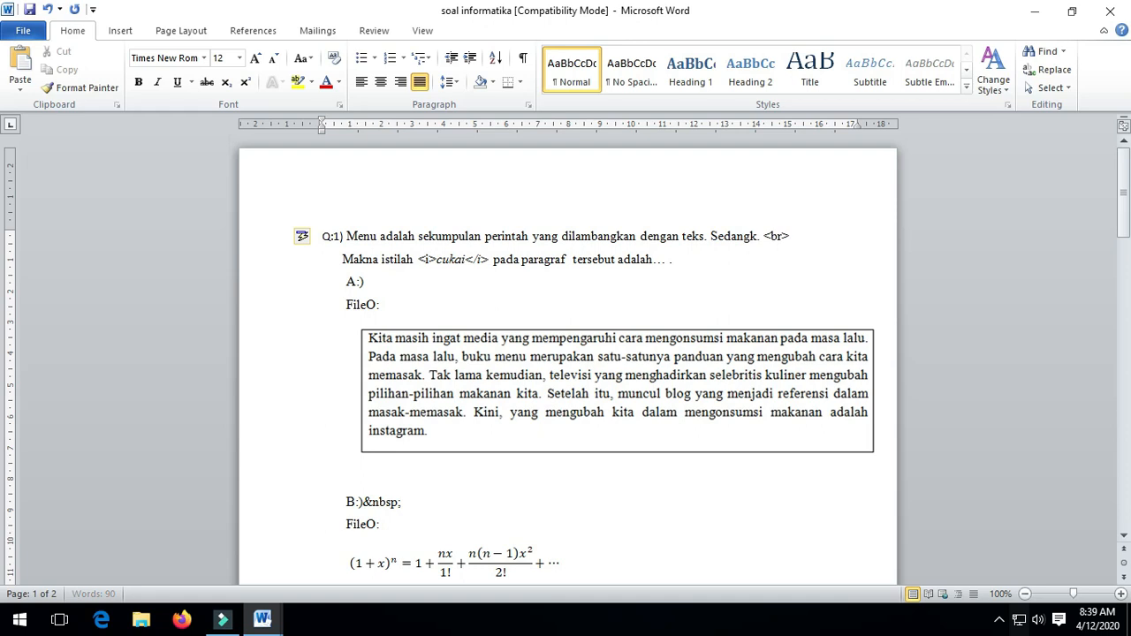
text( icon adalah seba)
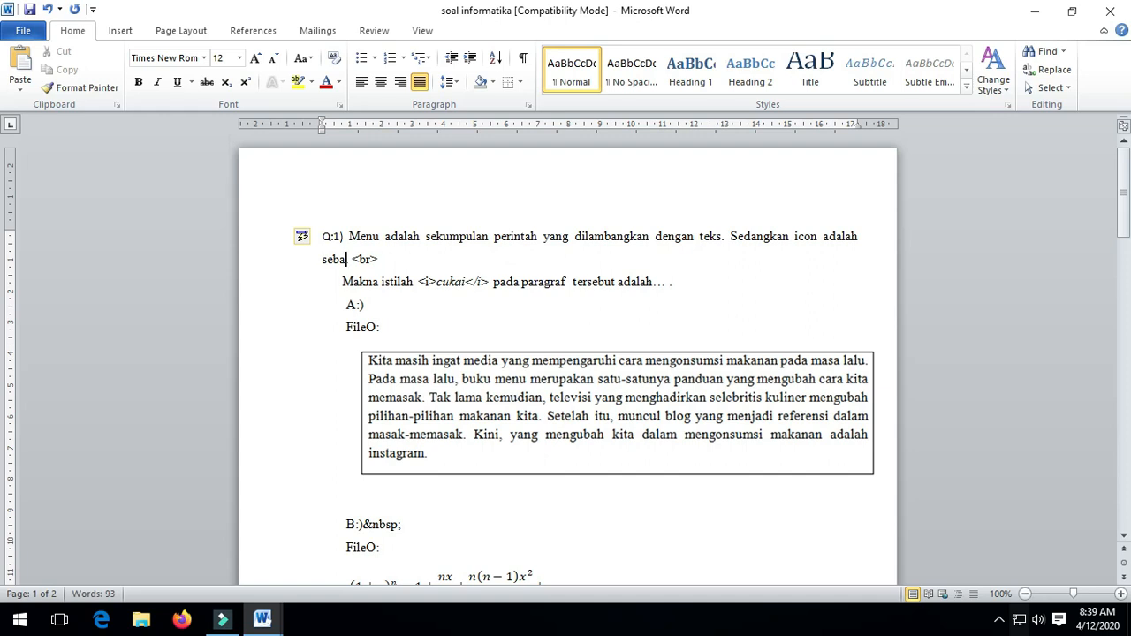
key(BackSpace)
key(BackSpace)
text(ku.)
key(Left)
text(mpulan perintah yag)
key(BackSpace)
text(ng dilamb)
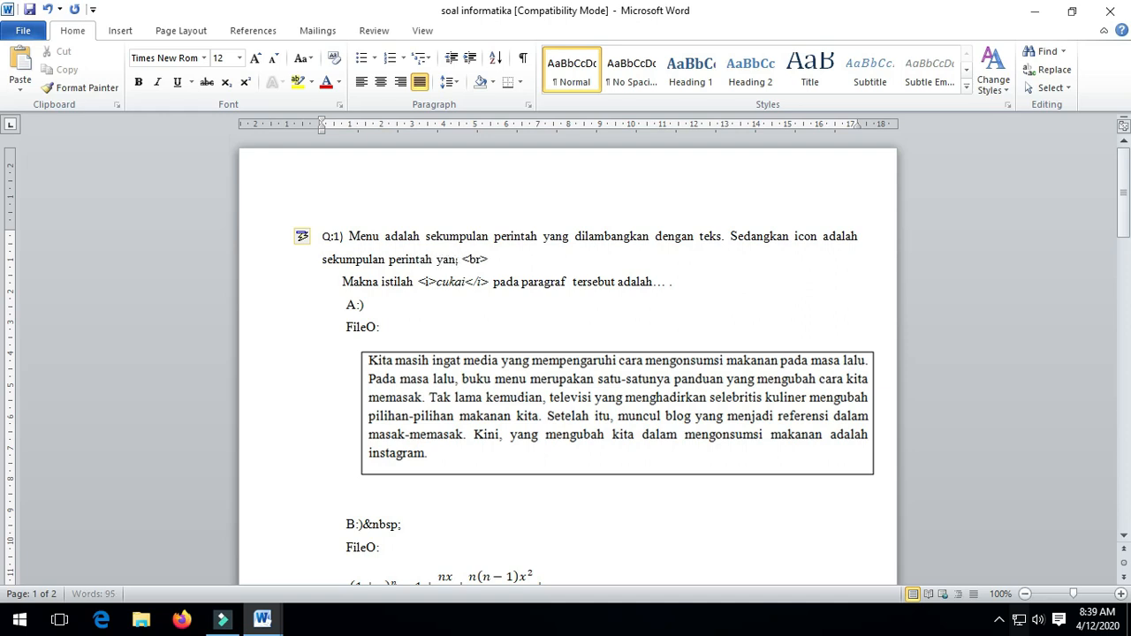
text(angkan dengan)
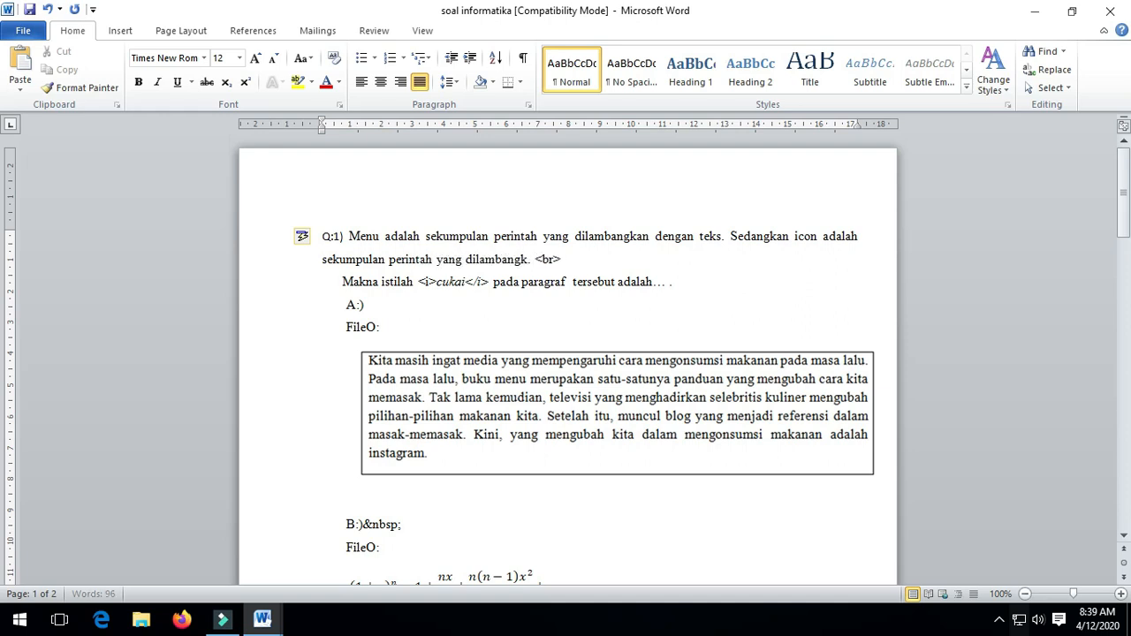
text( teks)
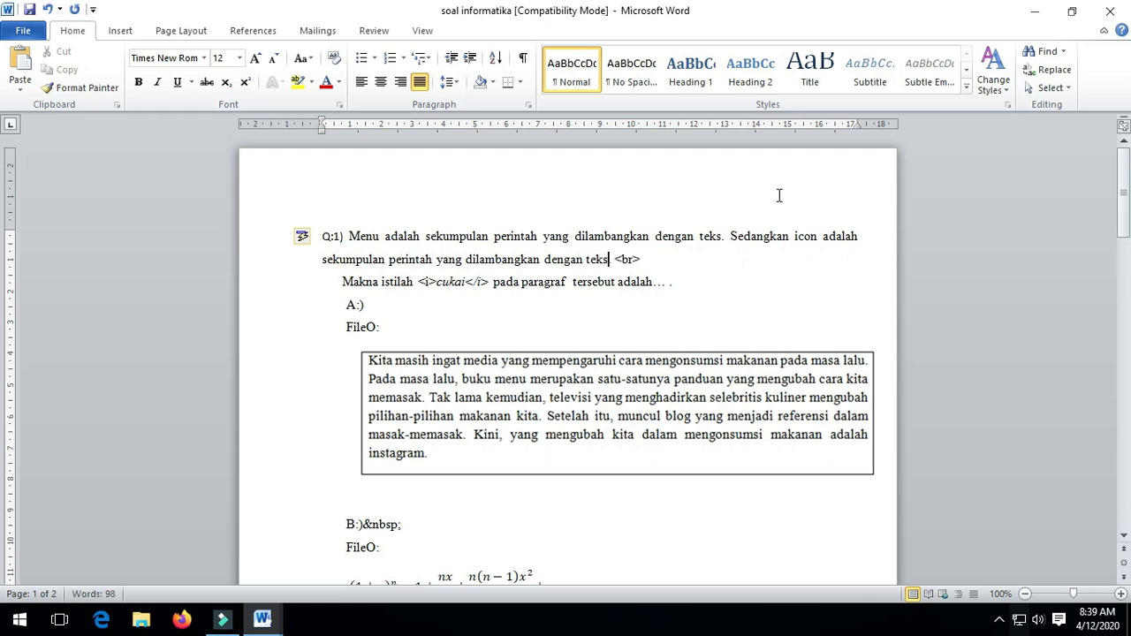
Replace the 'Makna istilah … adalah' line with 'Icon untuk menyimpan file adalah'.
click(640, 263)
drag(651, 261, 616, 264)
drag(346, 283, 651, 277)
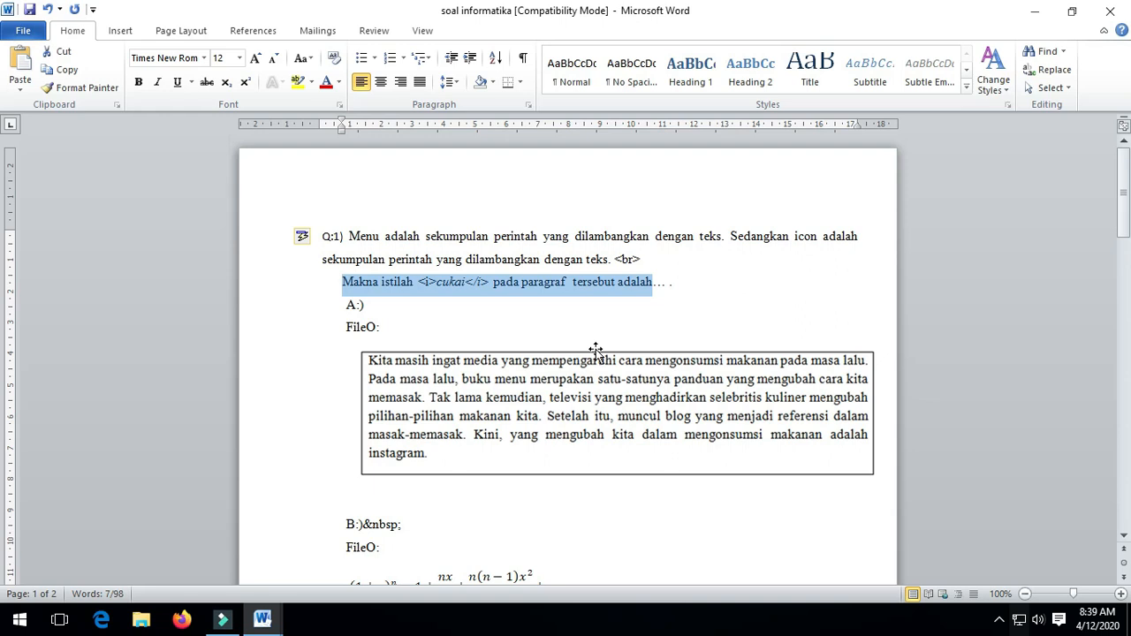
text(Icon untuk menyimpan s)
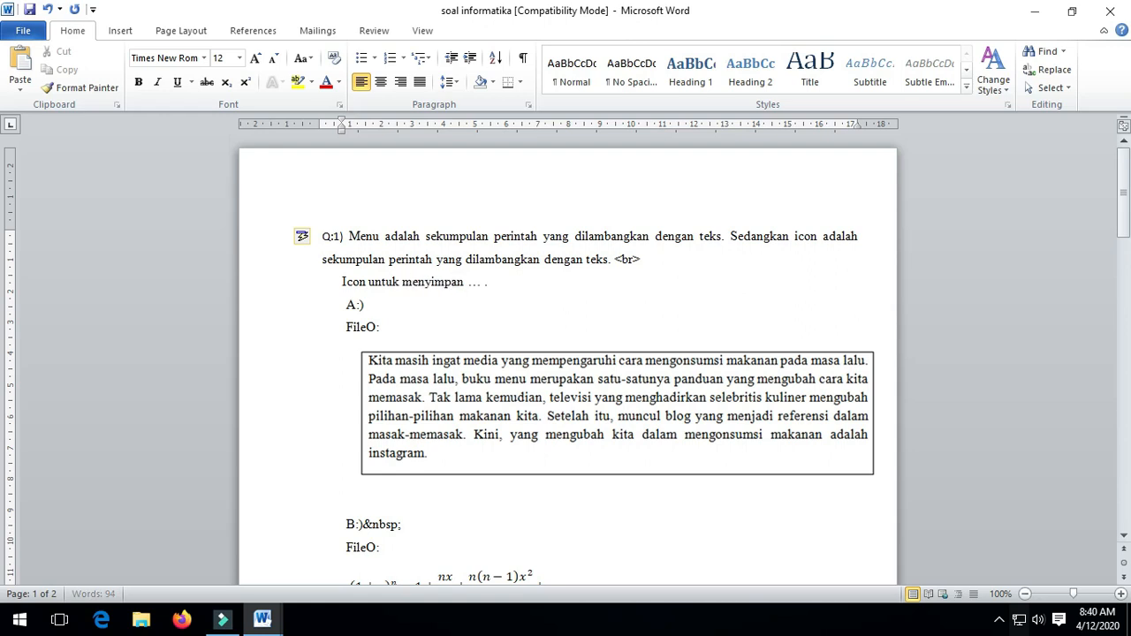
key(BackSpace)
text(file adalah)
click(643, 260)
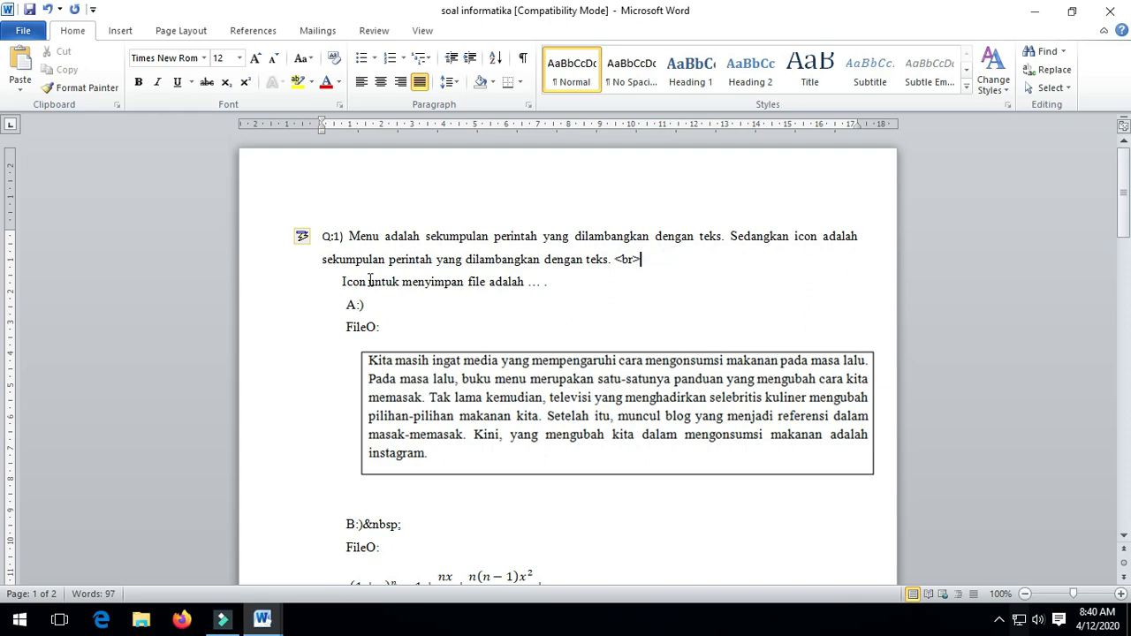
drag(337, 282, 496, 288)
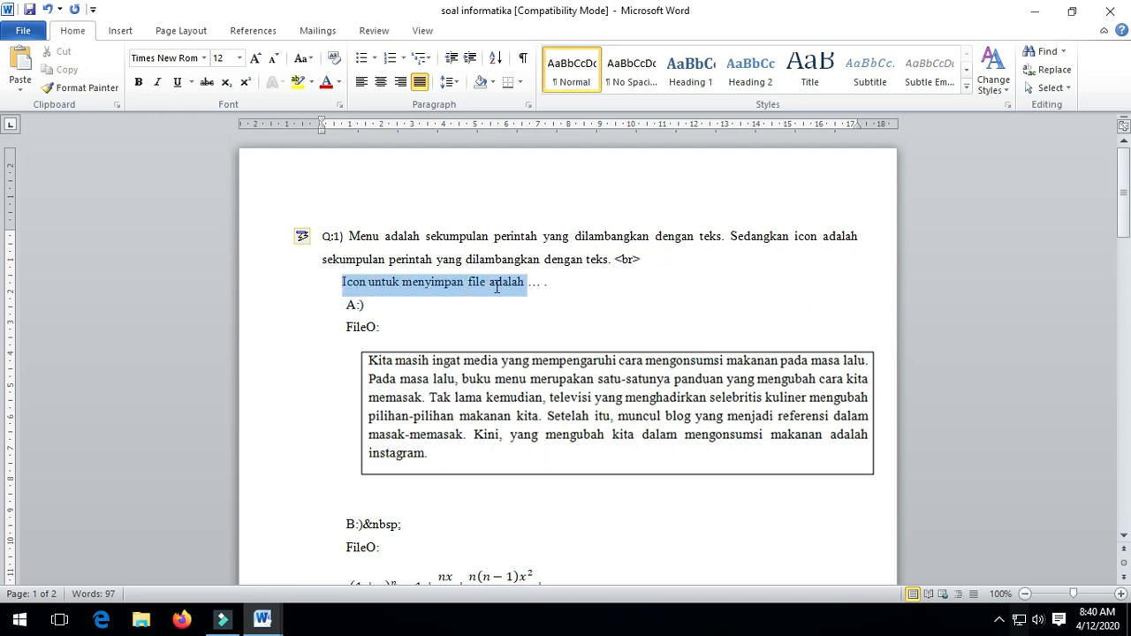
Check Document1's sample lines, then return to soal informatika.
click(262, 619)
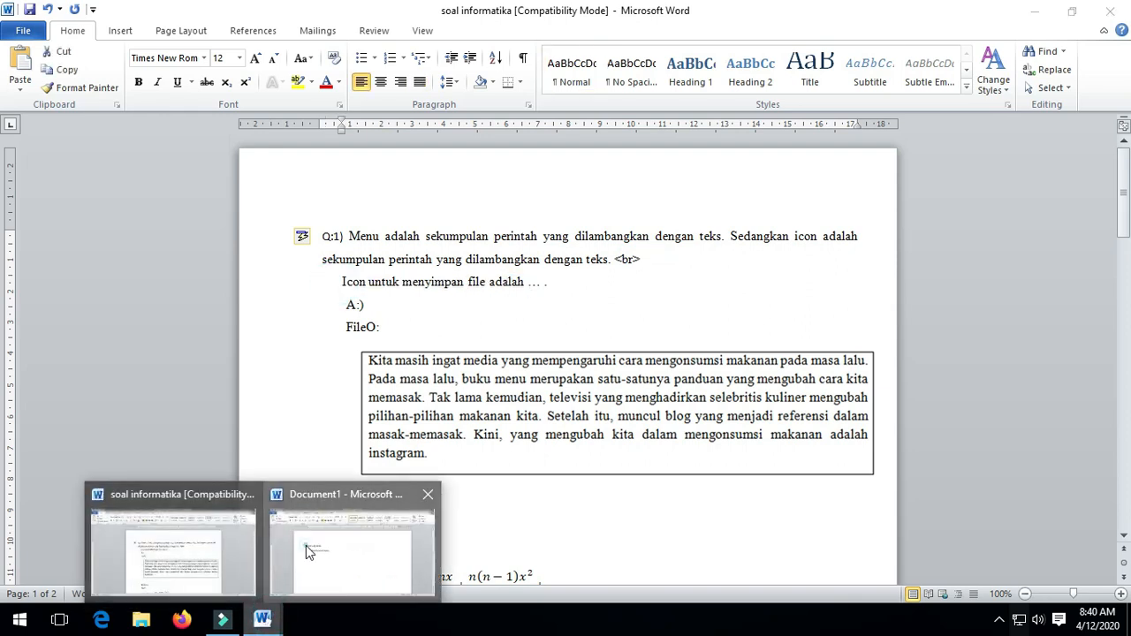
click(306, 545)
click(268, 292)
drag(254, 290, 485, 295)
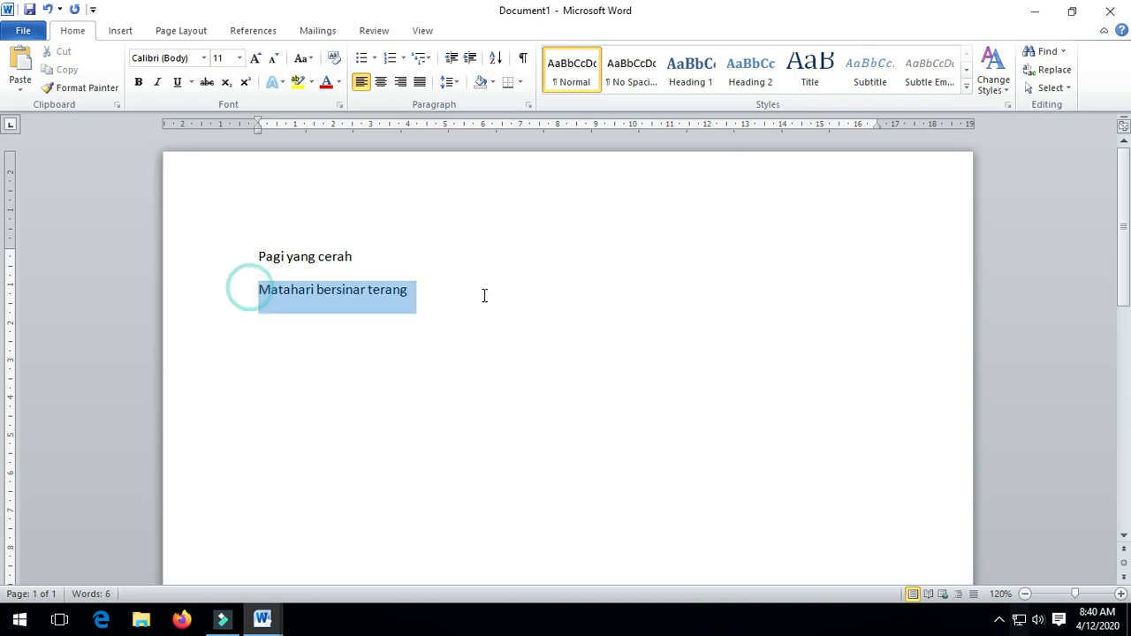
click(399, 390)
click(265, 619)
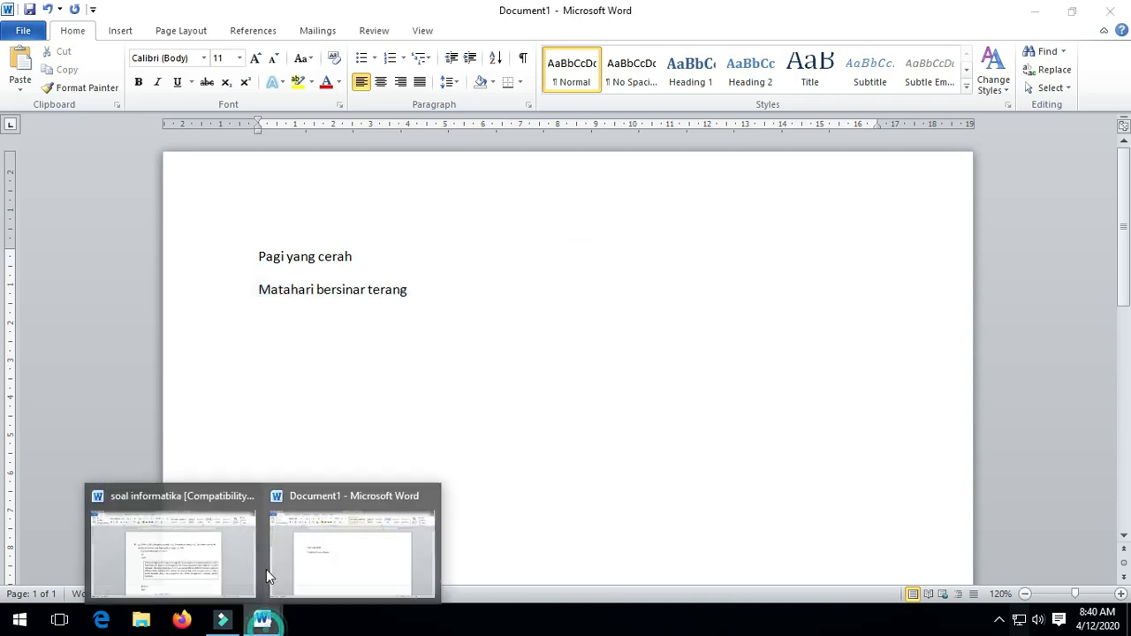
click(239, 529)
Copy Q1's definition text and paste it over 'Pagi yang cerah' in Document1.
drag(350, 237, 594, 265)
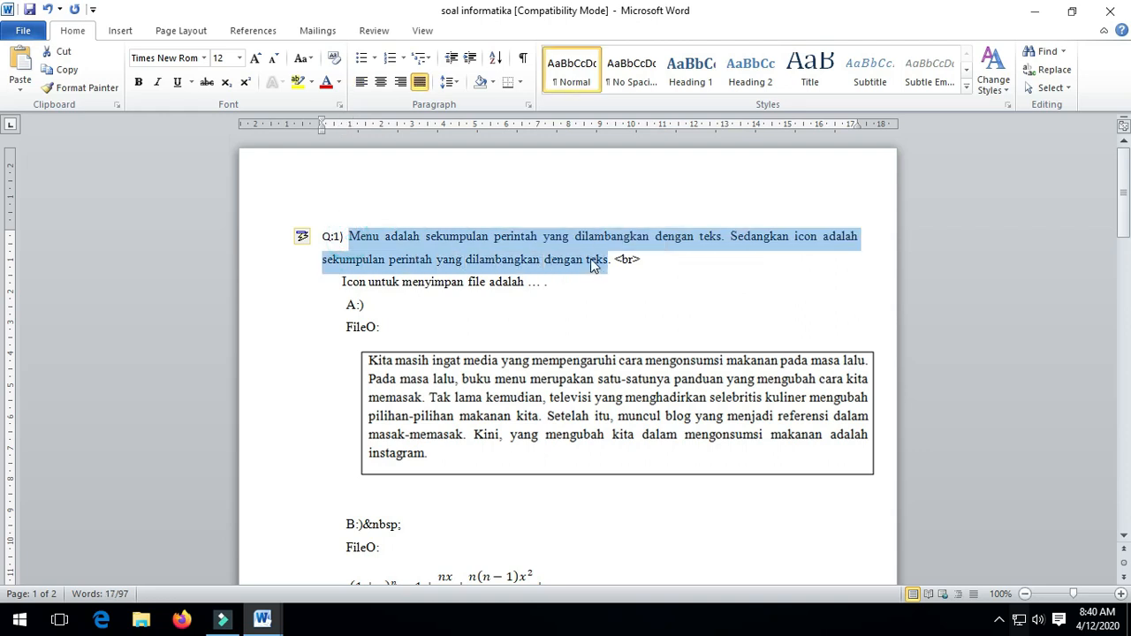
right_click(592, 262)
click(616, 291)
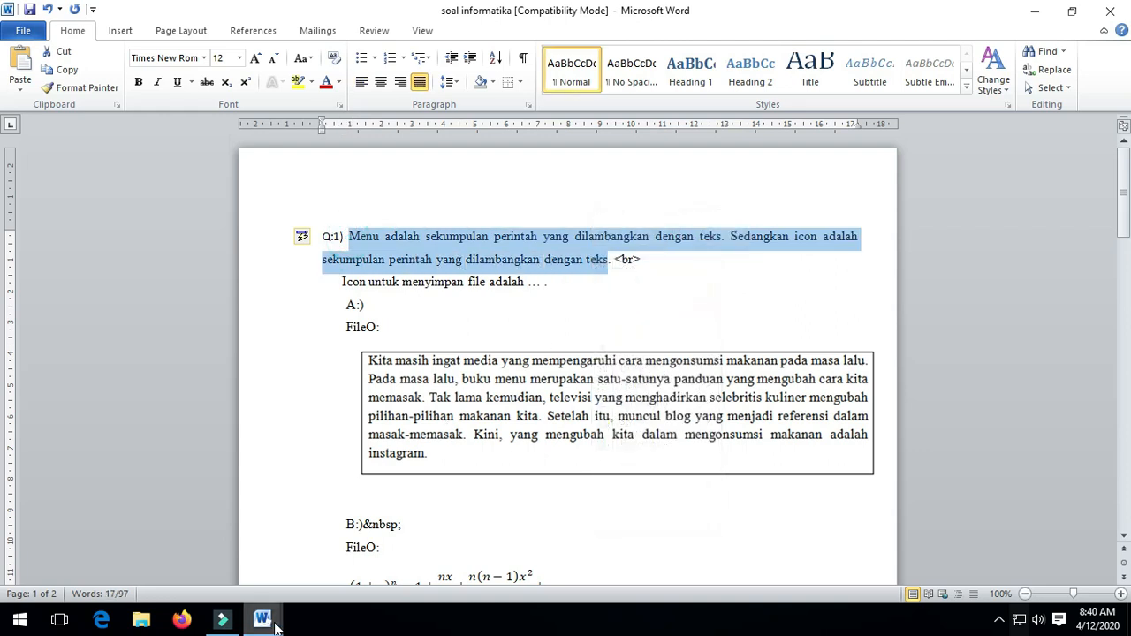
mouse_move(269, 623)
click(316, 560)
drag(256, 257, 350, 269)
key(ctrl+v)
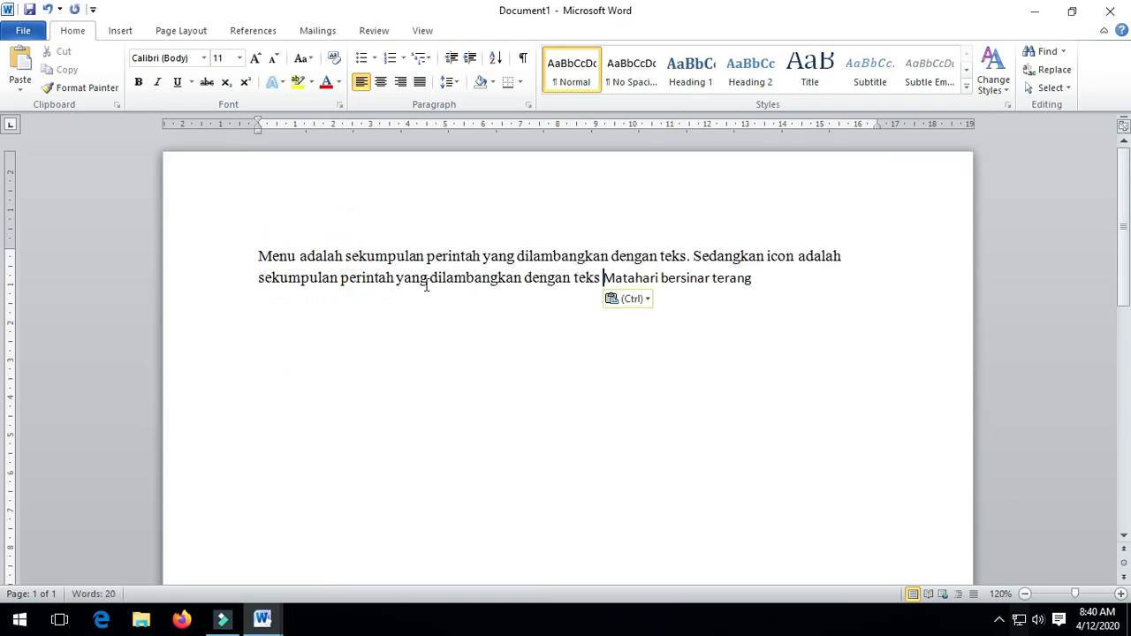
Remove 'Matahari bersinar terang' and end the definition sentence with a period.
drag(745, 283, 631, 294)
key(ctrl+x)
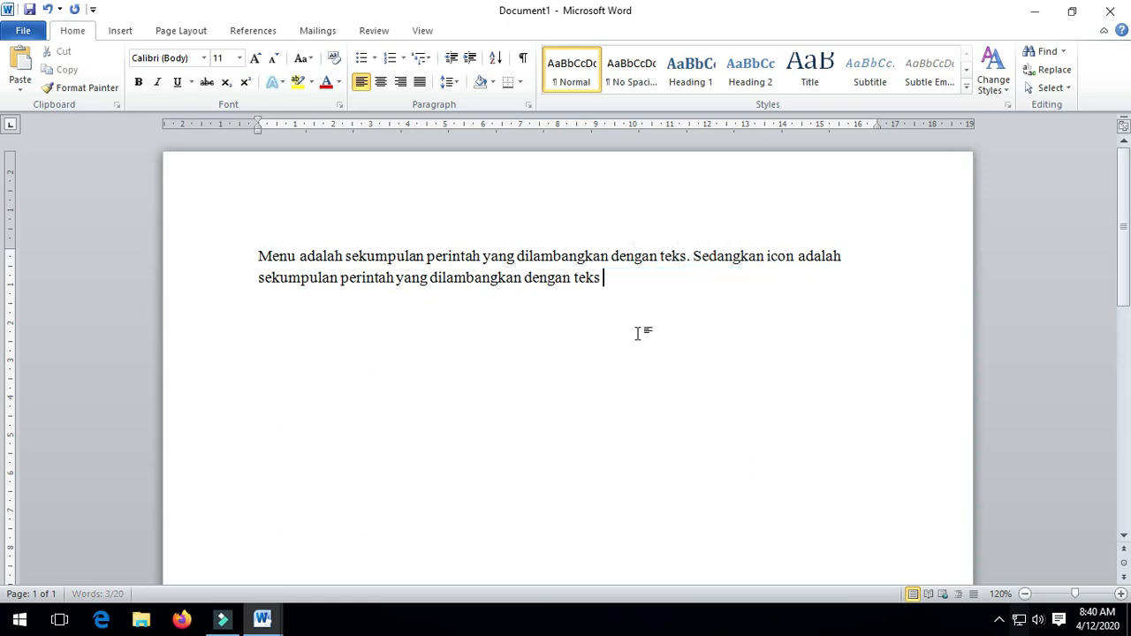
key(BackSpace)
text(.)
mouse_move(265, 617)
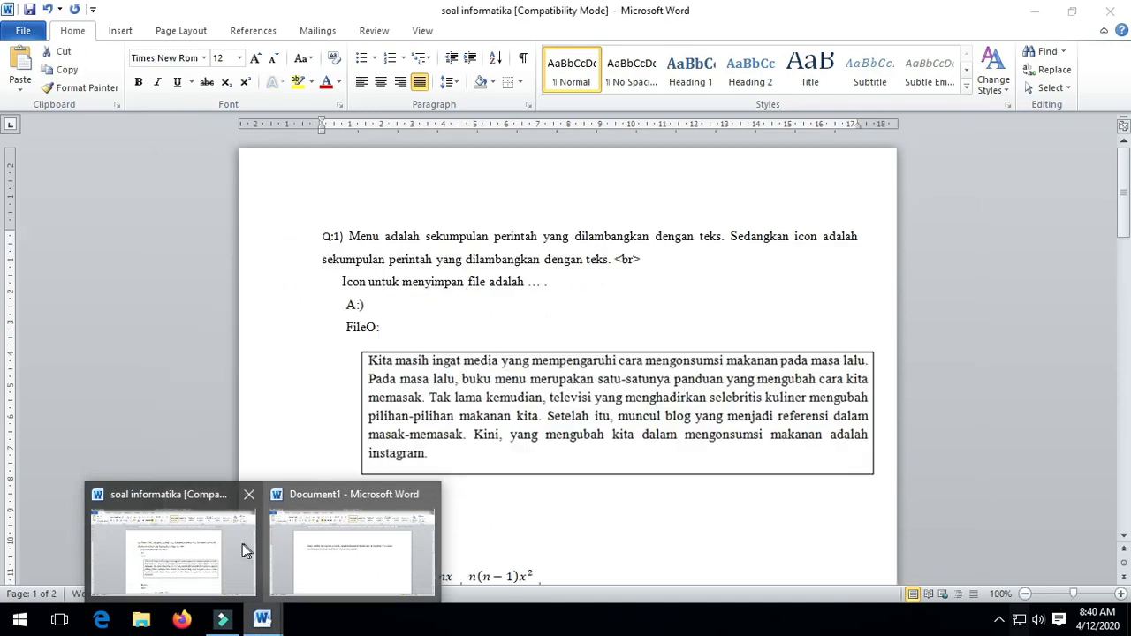
click(214, 543)
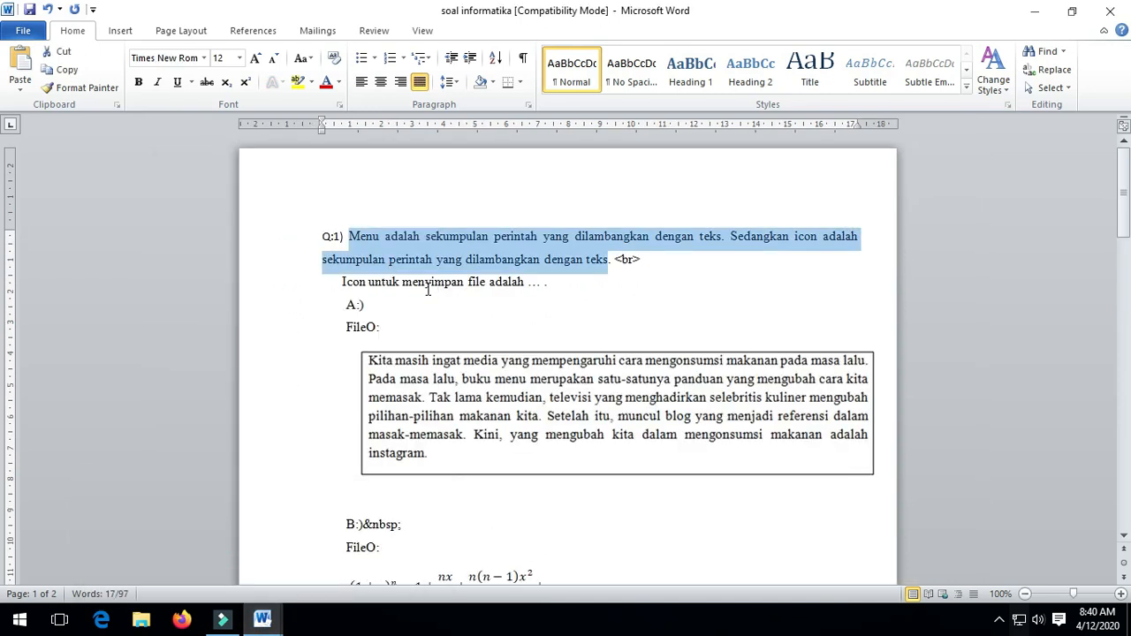
Paste the 'Icon untuk menyimpan file adalah' question onto a new line after 'teks.' in Document1.
drag(343, 282, 551, 288)
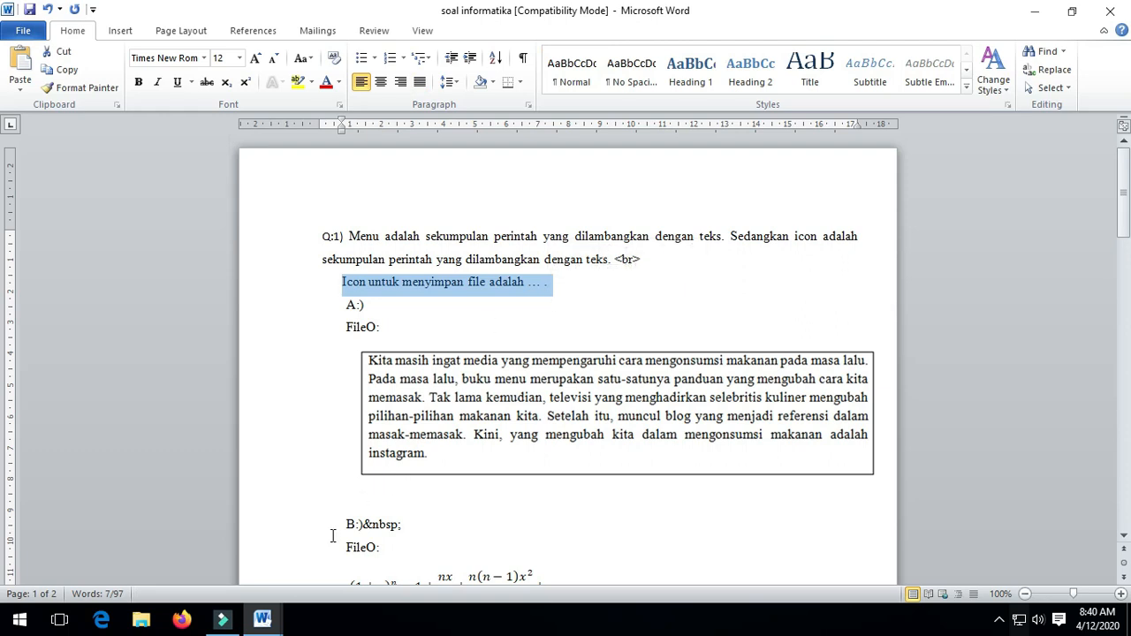
click(277, 621)
click(393, 550)
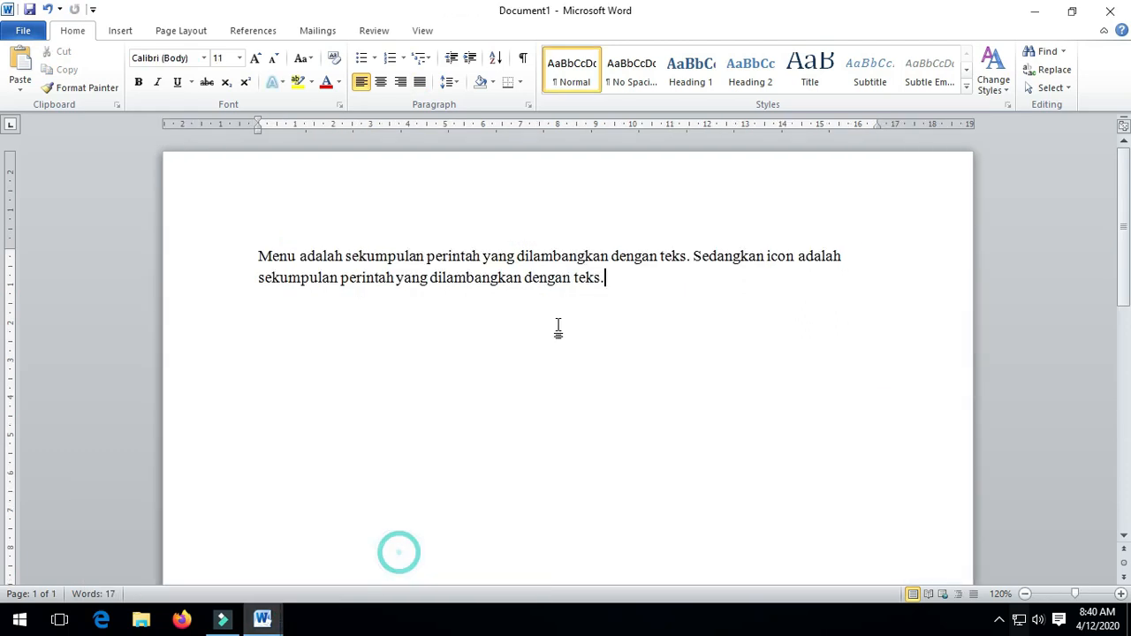
click(621, 287)
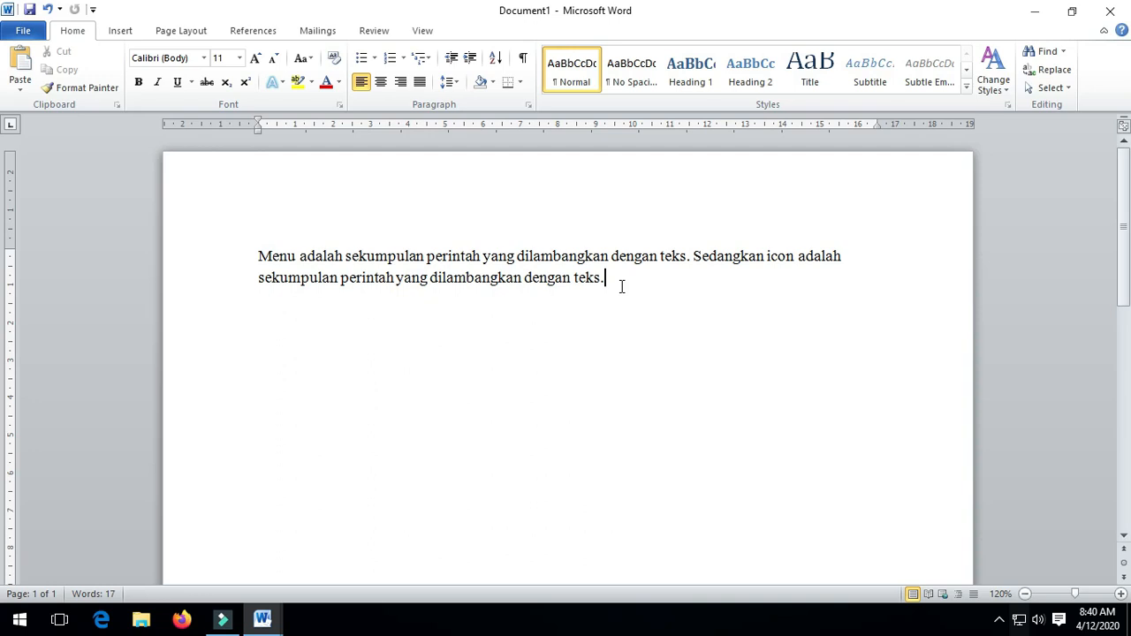
key(Return)
key(ctrl+v)
click(284, 315)
key(BackSpace)
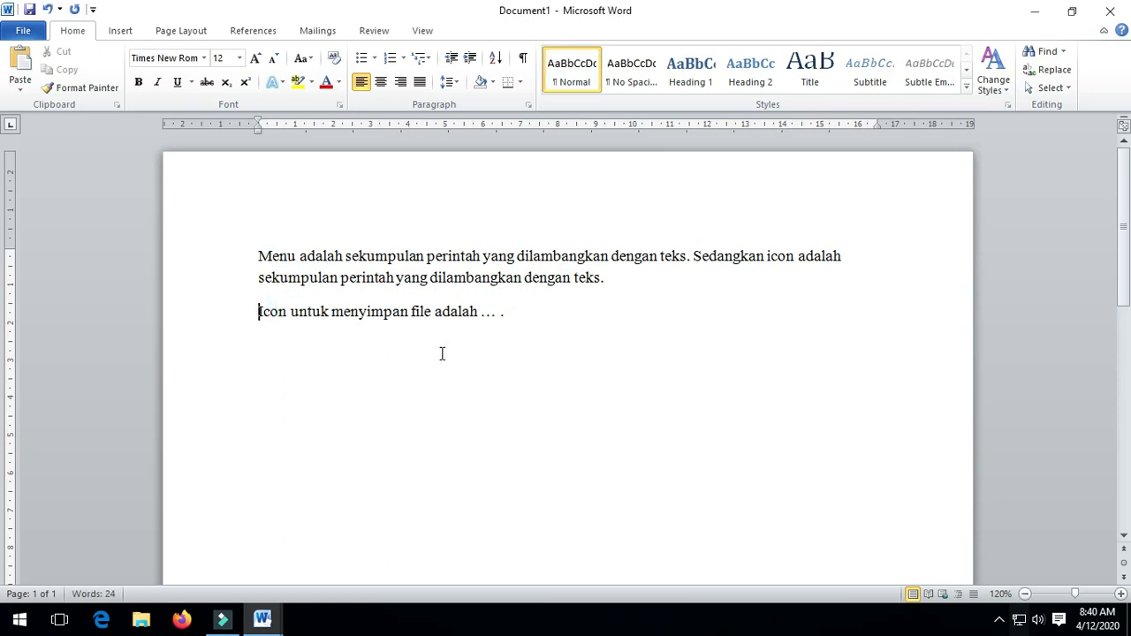
Delete the pasted question line and paste it again right after 'teks.'.
drag(256, 313, 525, 308)
click(397, 359)
drag(257, 313, 518, 303)
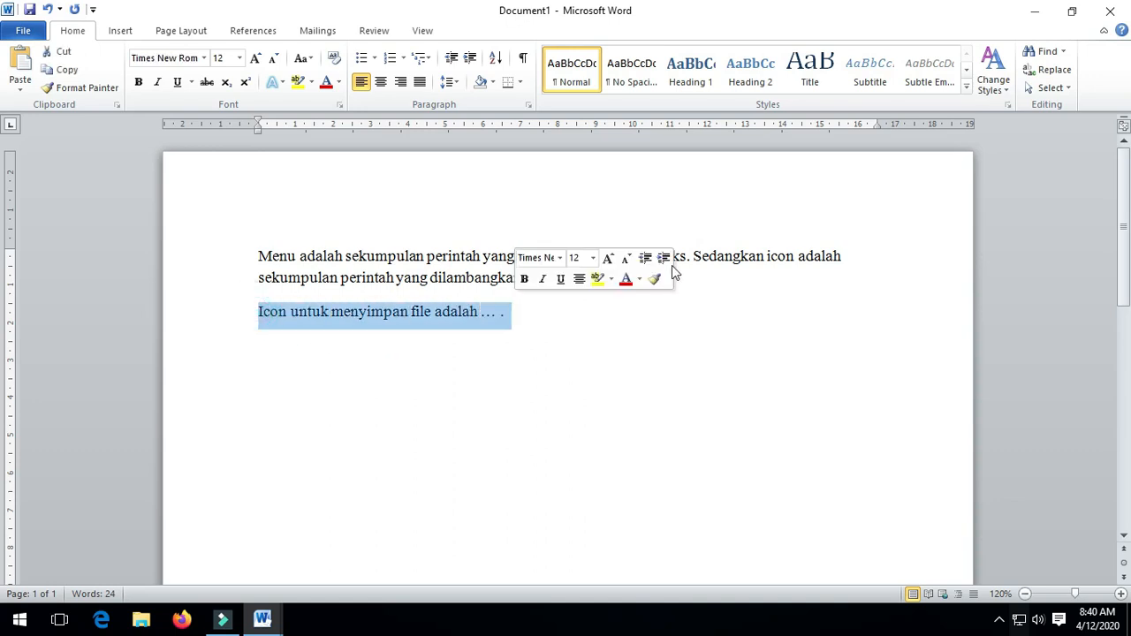
click(673, 336)
drag(254, 313, 522, 305)
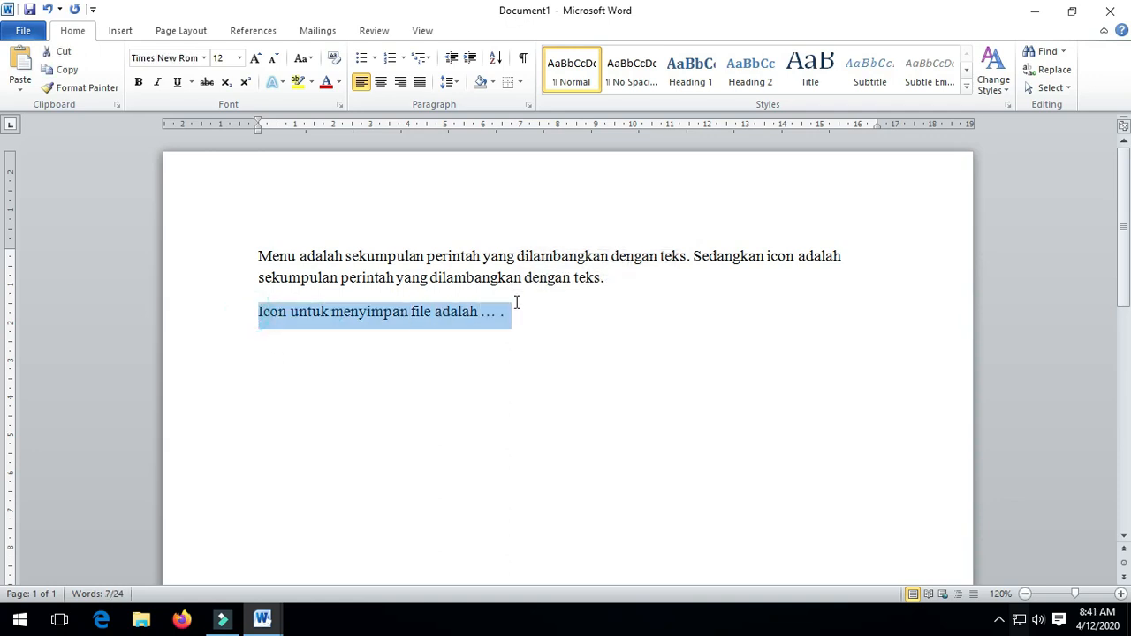
key(BackSpace)
click(637, 278)
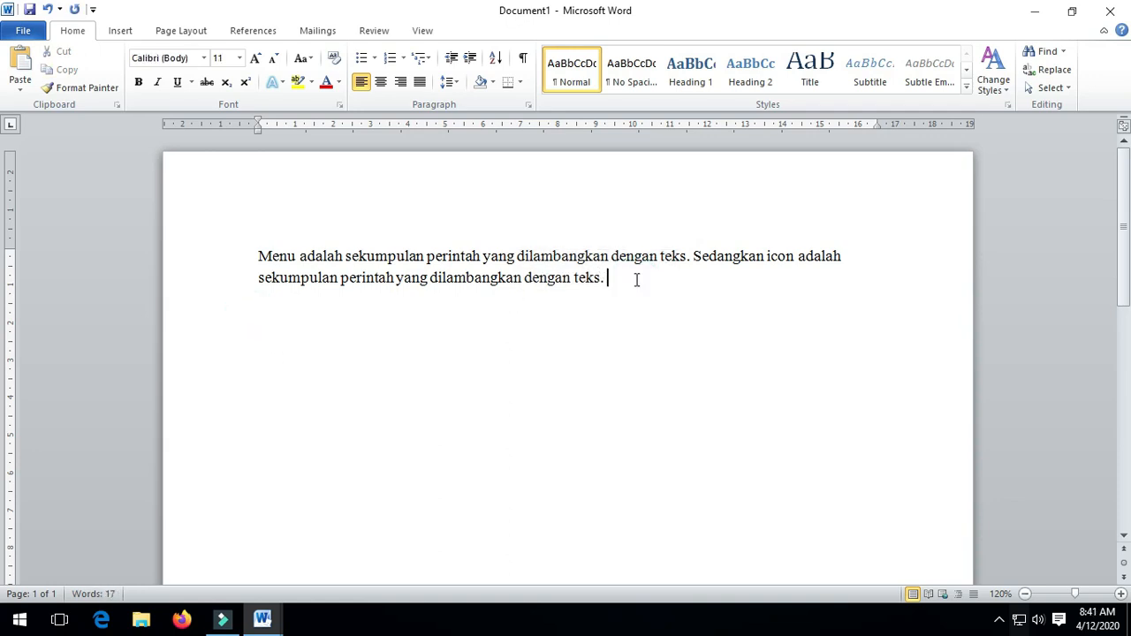
key(ctrl+v)
Check the <br> tag on soal informatika's Q:1 line, then return to Document1.
click(605, 287)
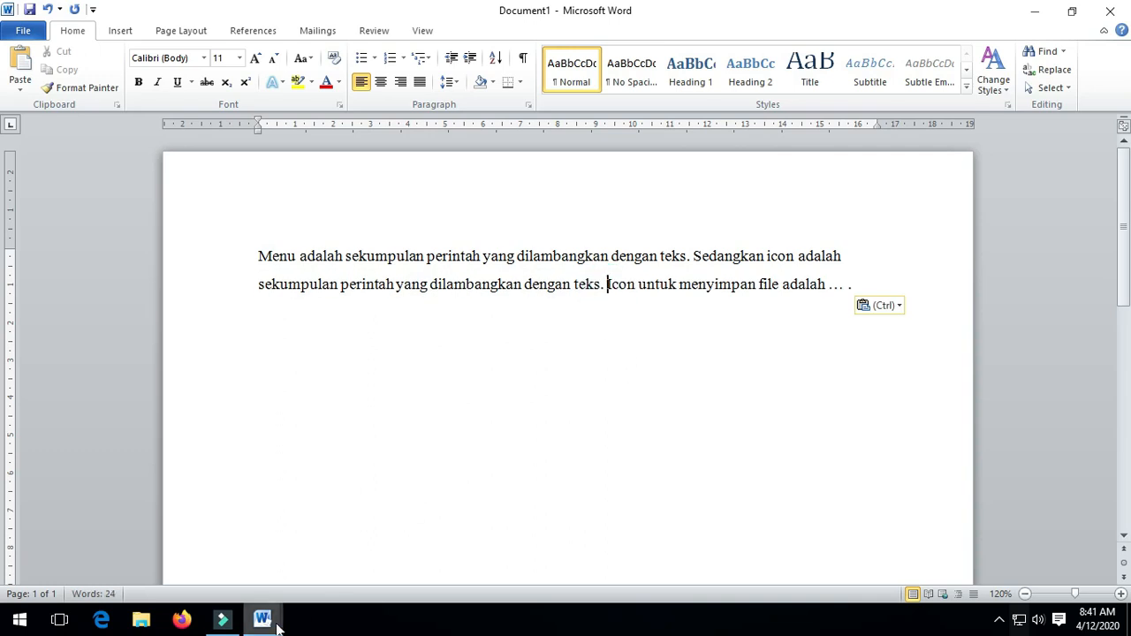
mouse_move(276, 620)
click(217, 574)
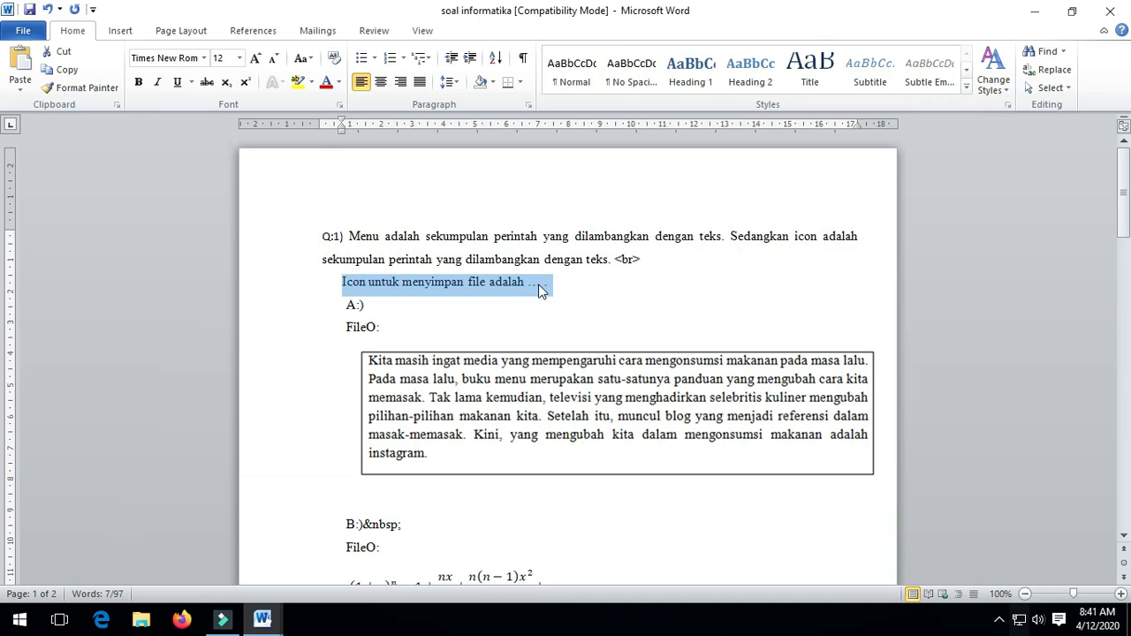
double_click(616, 256)
mouse_move(276, 619)
click(334, 568)
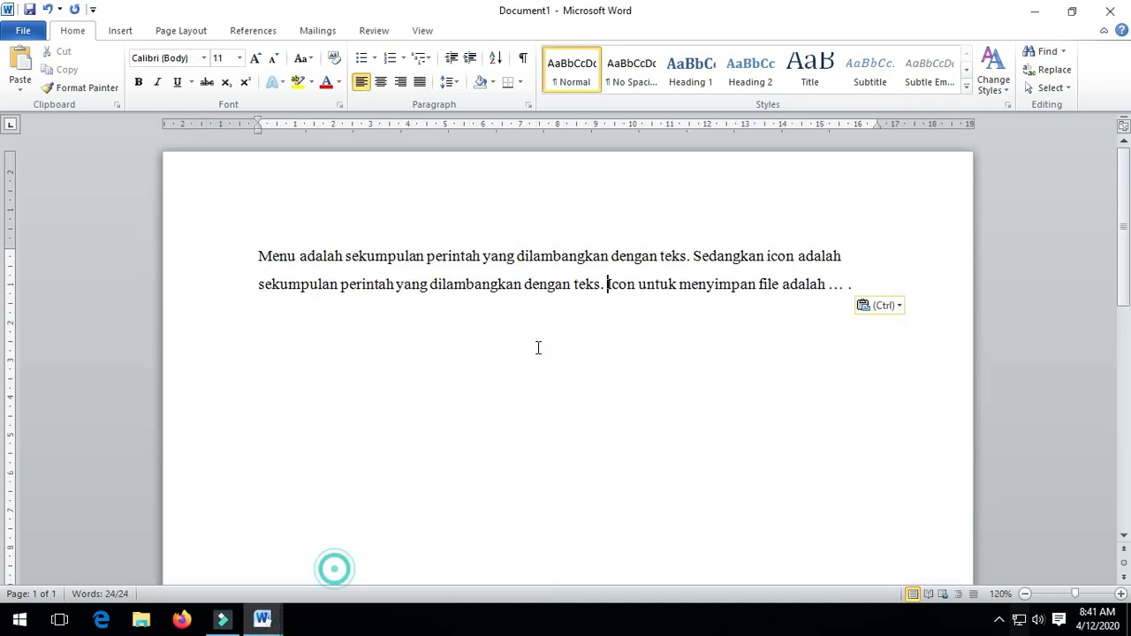
Move the question sentence onto its own line below the definitions and select it.
drag(607, 284, 855, 298)
key(BackSpace)
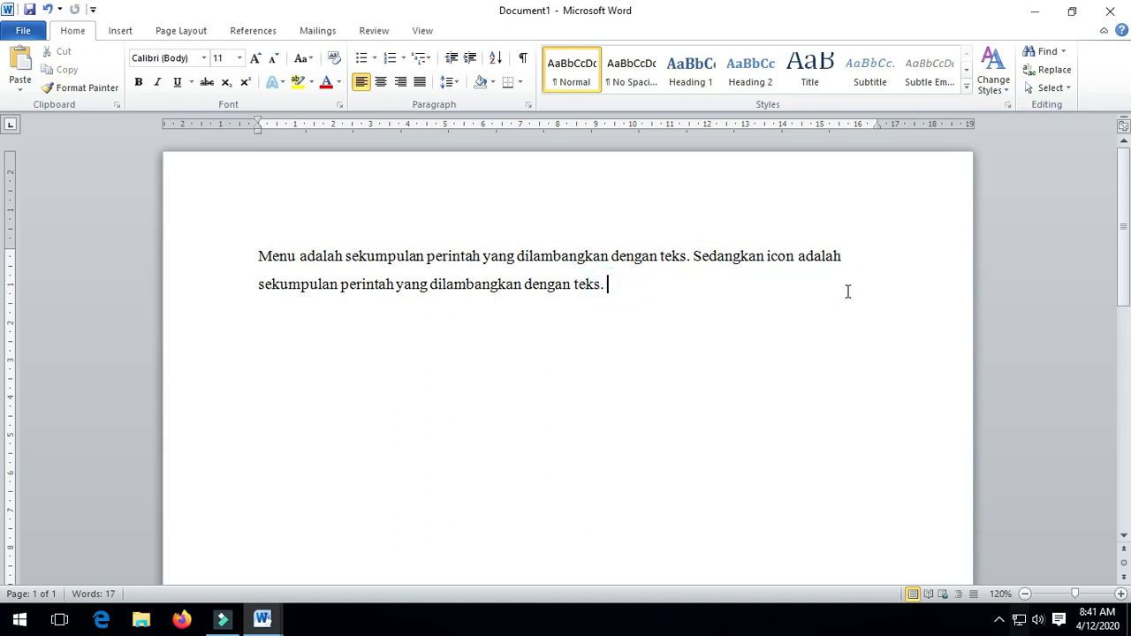
key(Down)
key(ctrl+v)
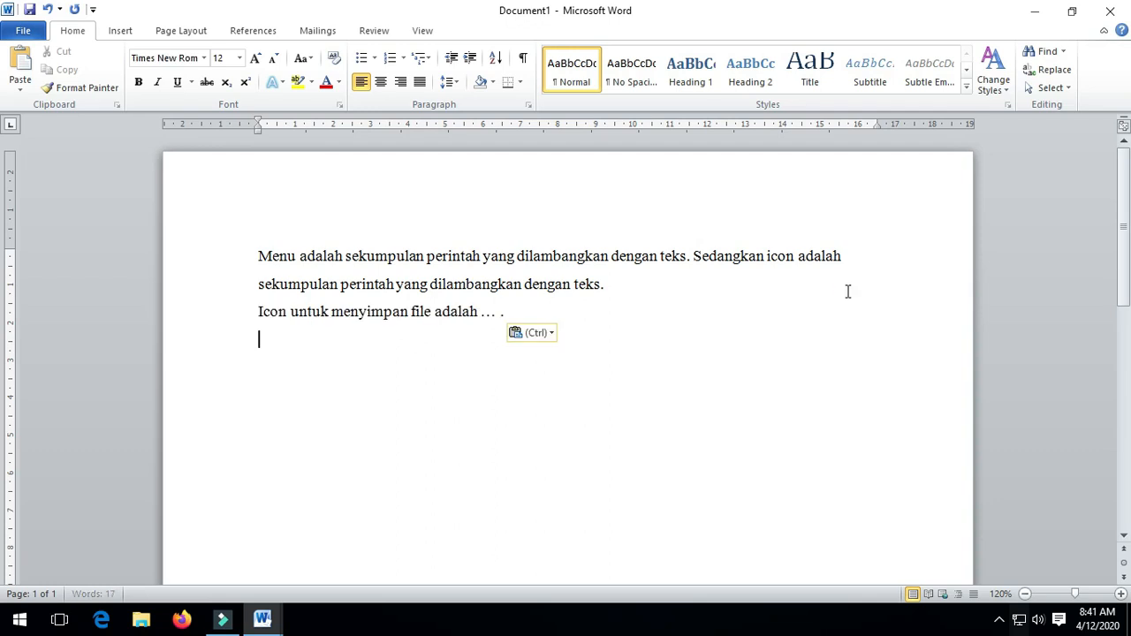
click(504, 455)
drag(256, 311, 447, 399)
Bring the soal informatika document forward and go to option A of Q:1.
click(262, 618)
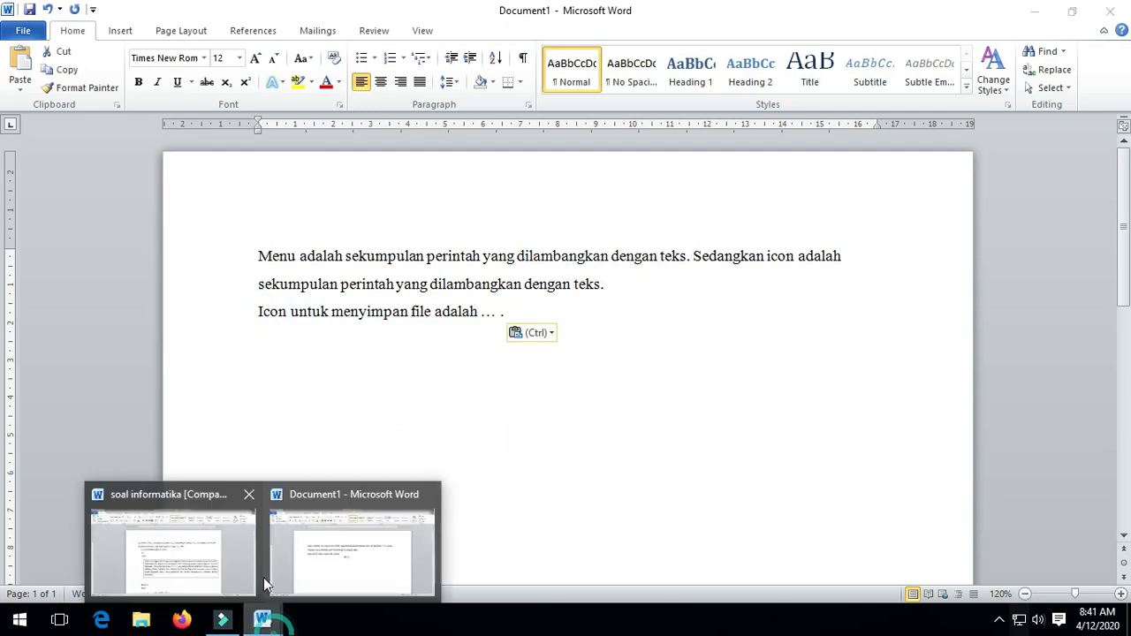
click(235, 558)
click(386, 315)
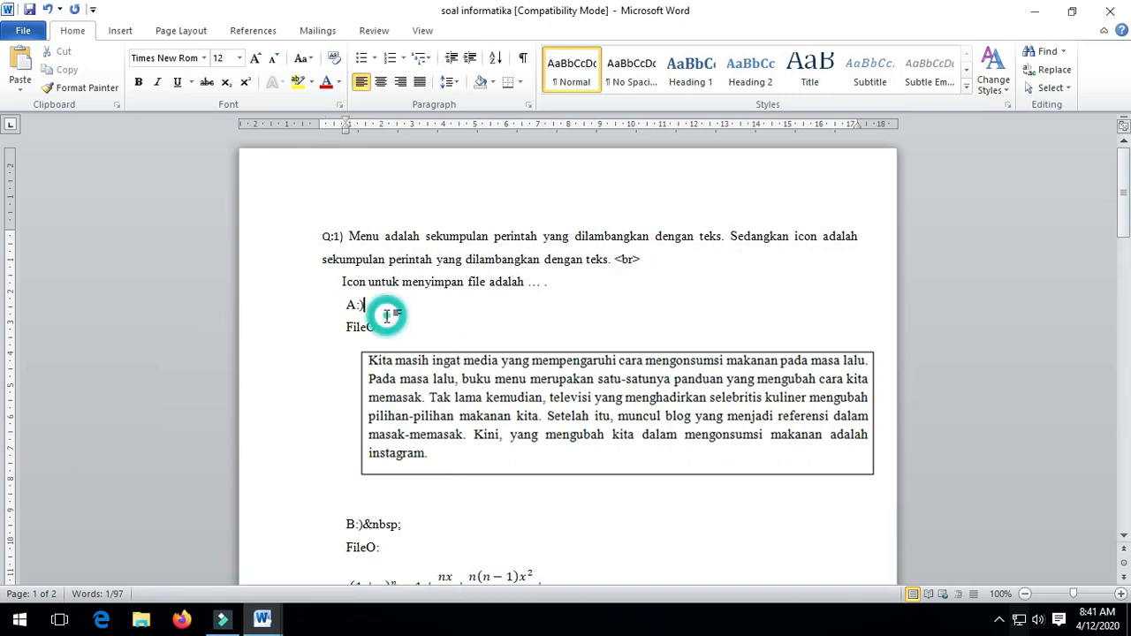
scroll(387, 315, down, 1)
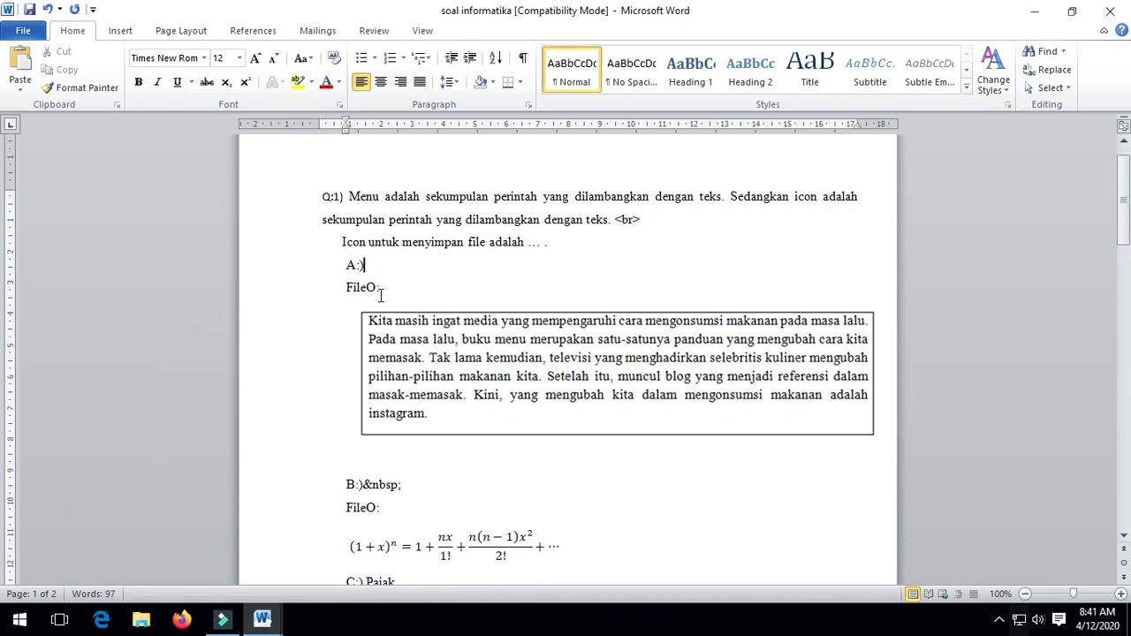
Replace the text-passage picture under option A with the 'save' image from Pictures.
click(661, 392)
right_click(661, 392)
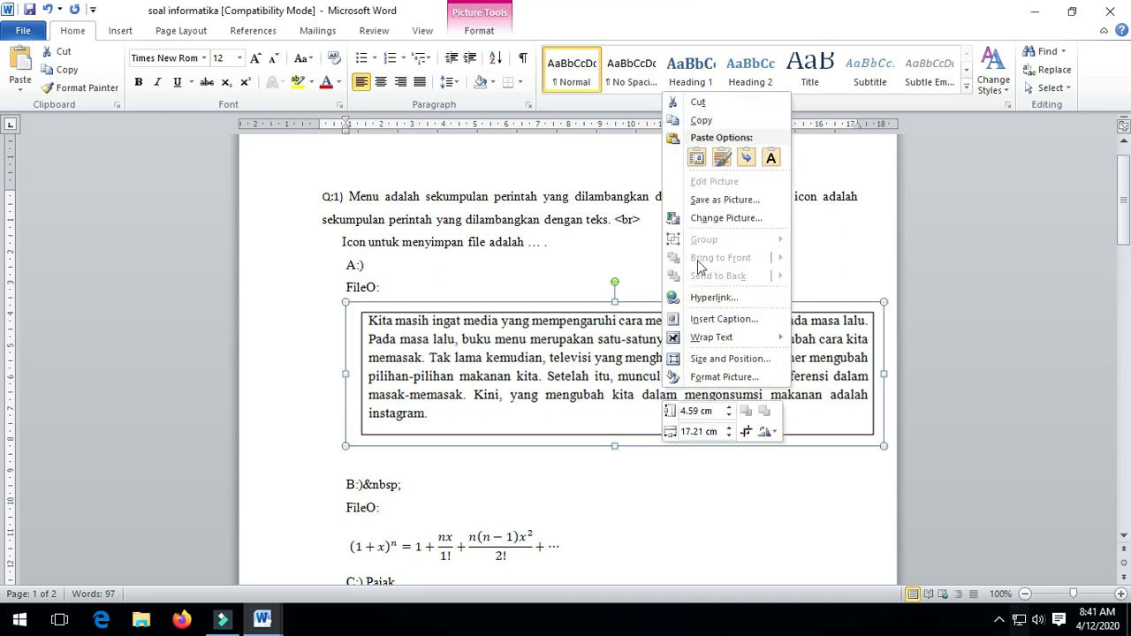
click(704, 218)
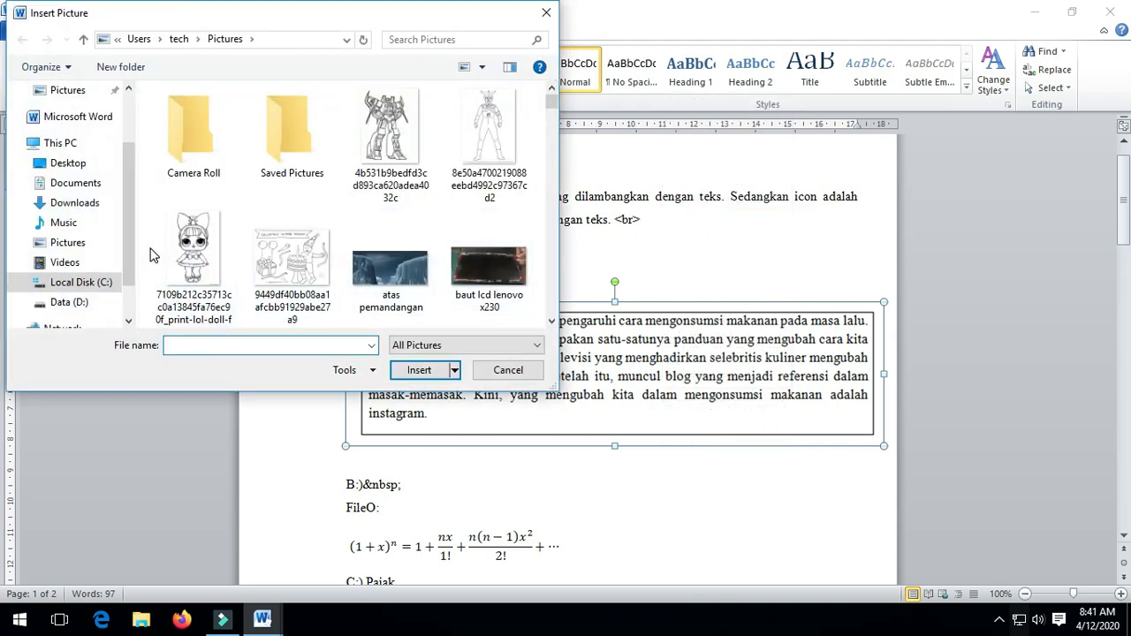
click(68, 242)
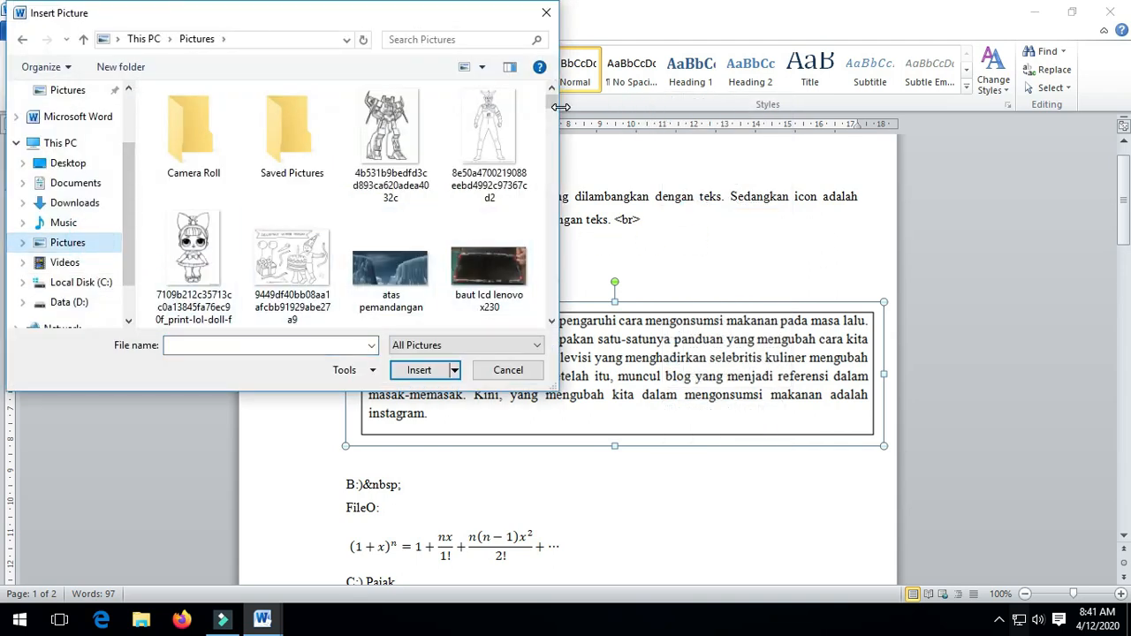
click(422, 252)
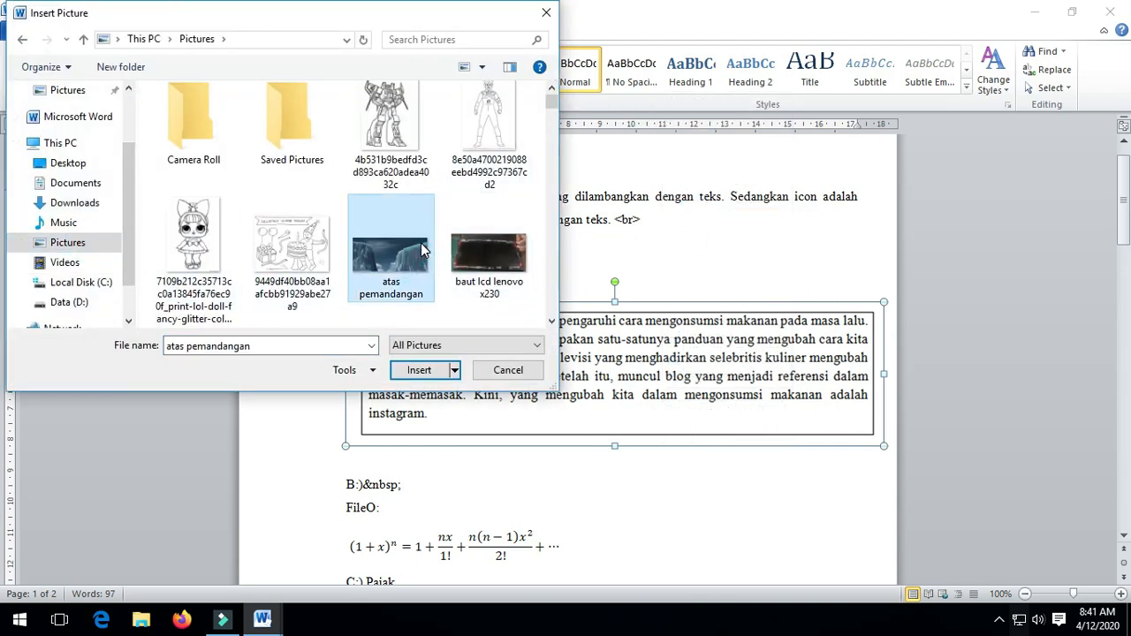
key(s)
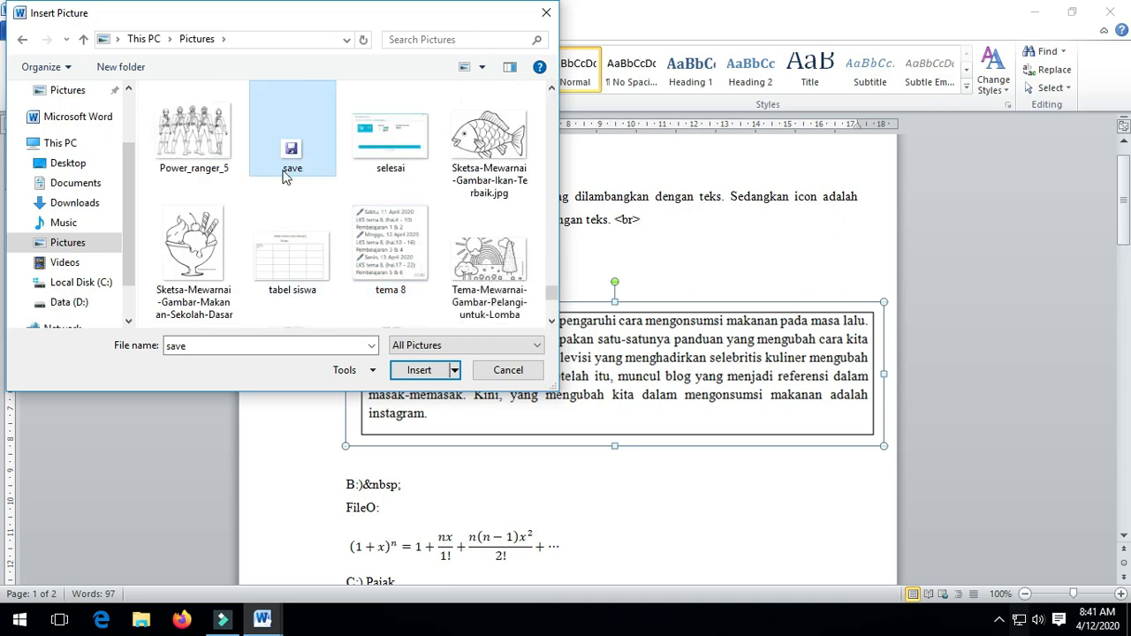
click(416, 372)
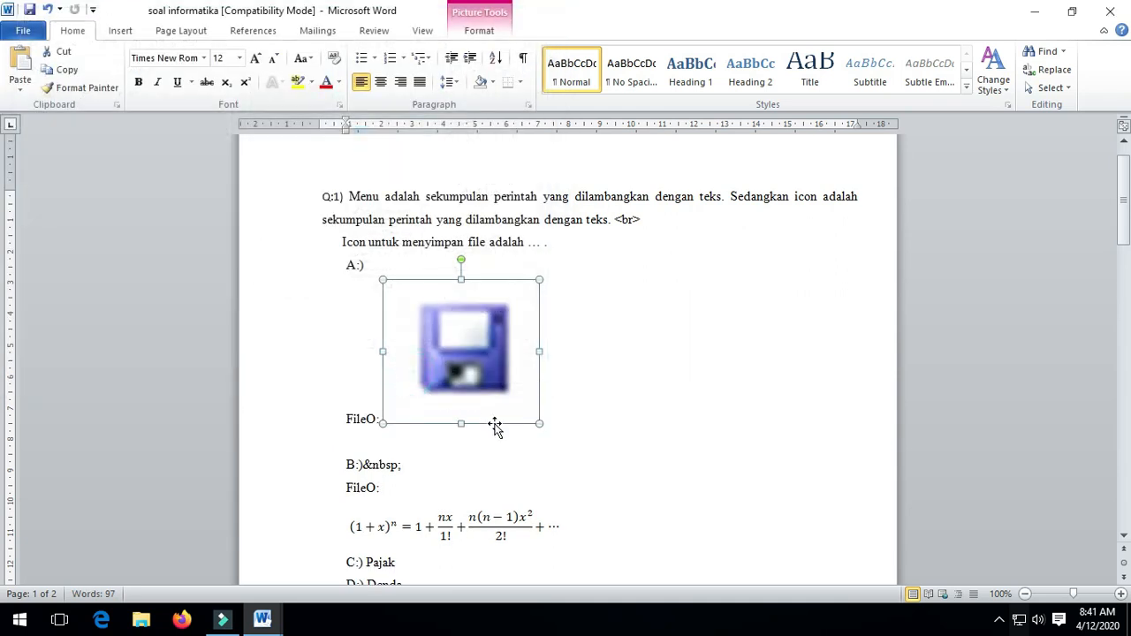
Set the save icon to In Line with Text and move it onto its own line below FileO:.
click(669, 425)
click(496, 375)
click(474, 34)
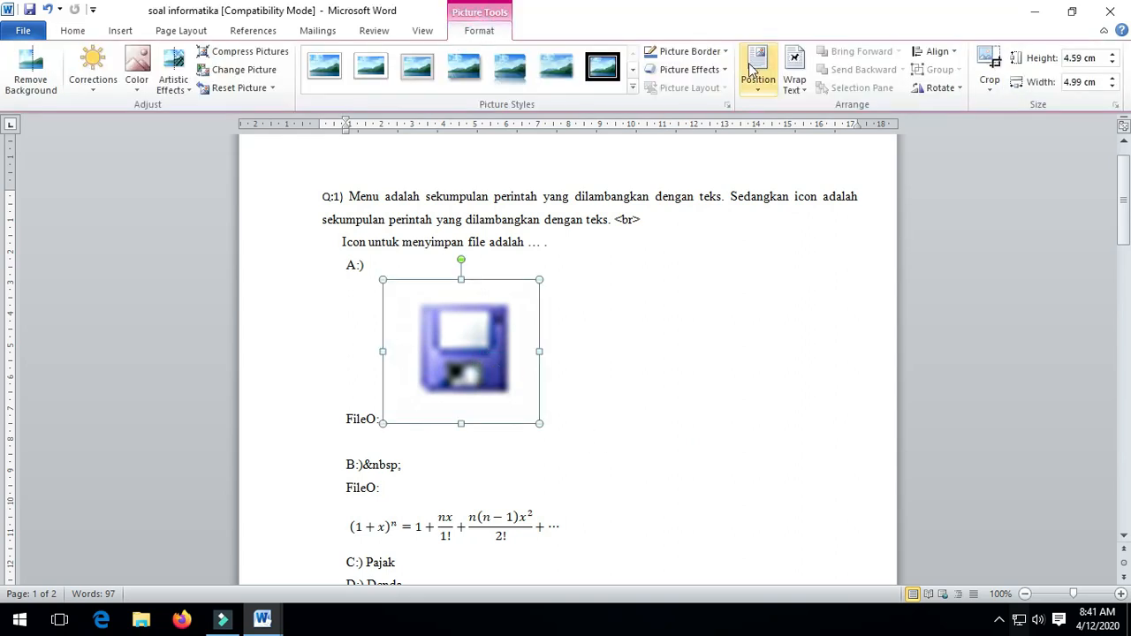
click(793, 82)
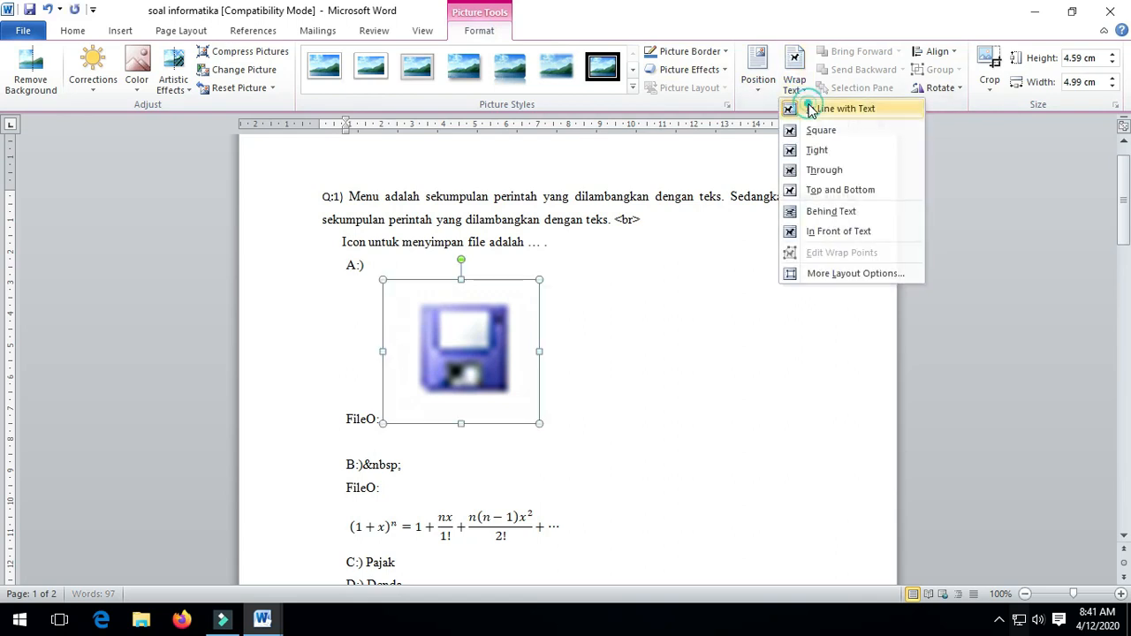
click(810, 109)
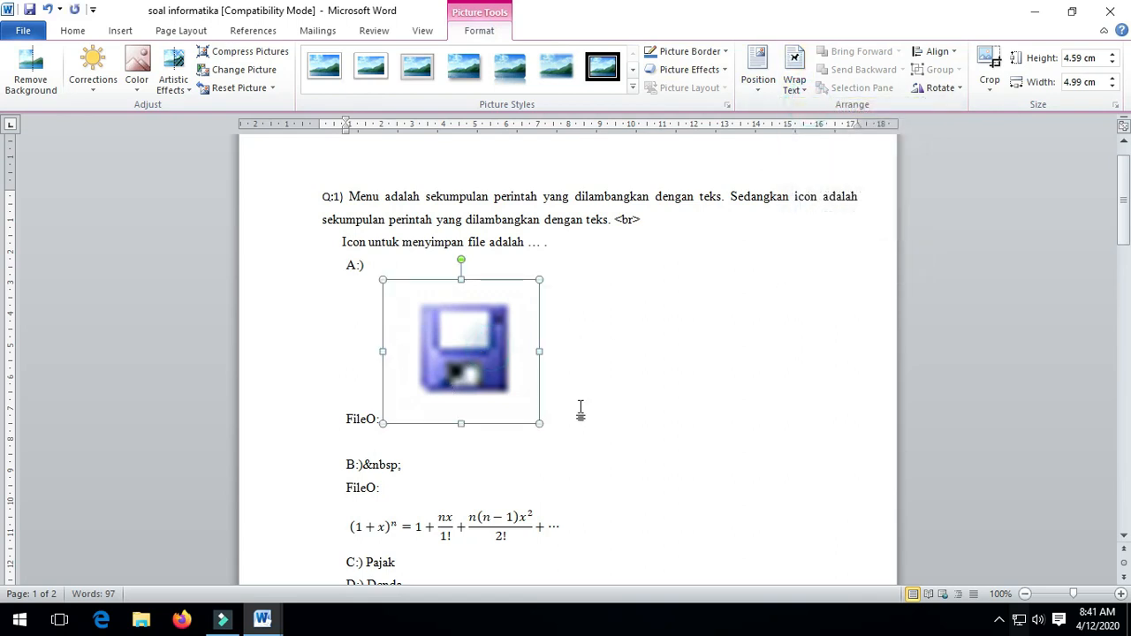
scroll(580, 408, down, 1)
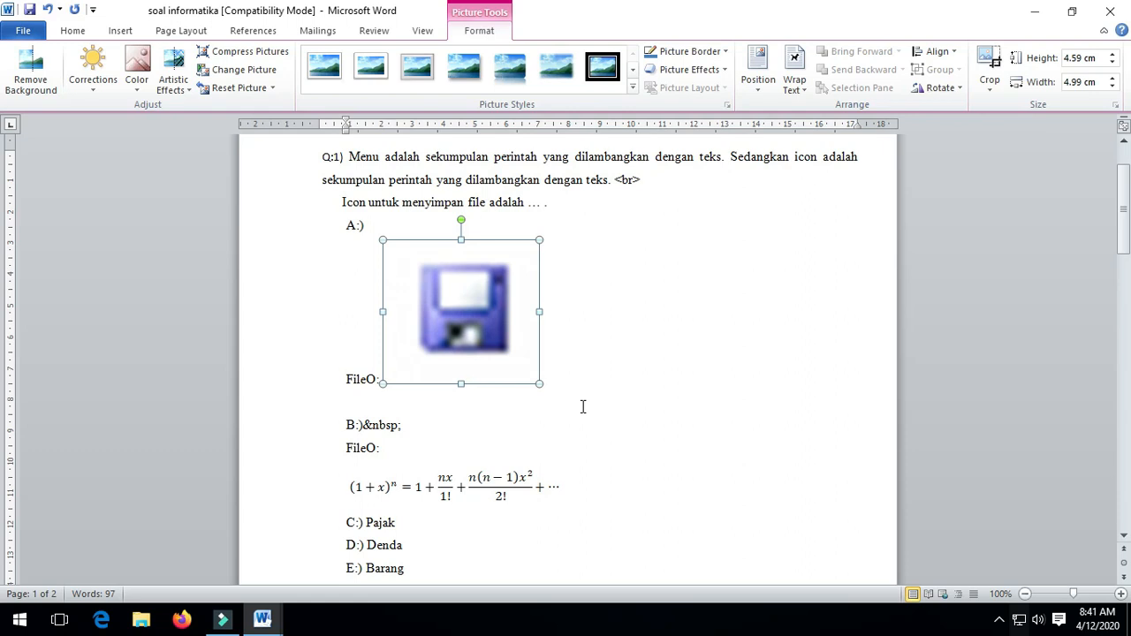
drag(412, 320, 447, 399)
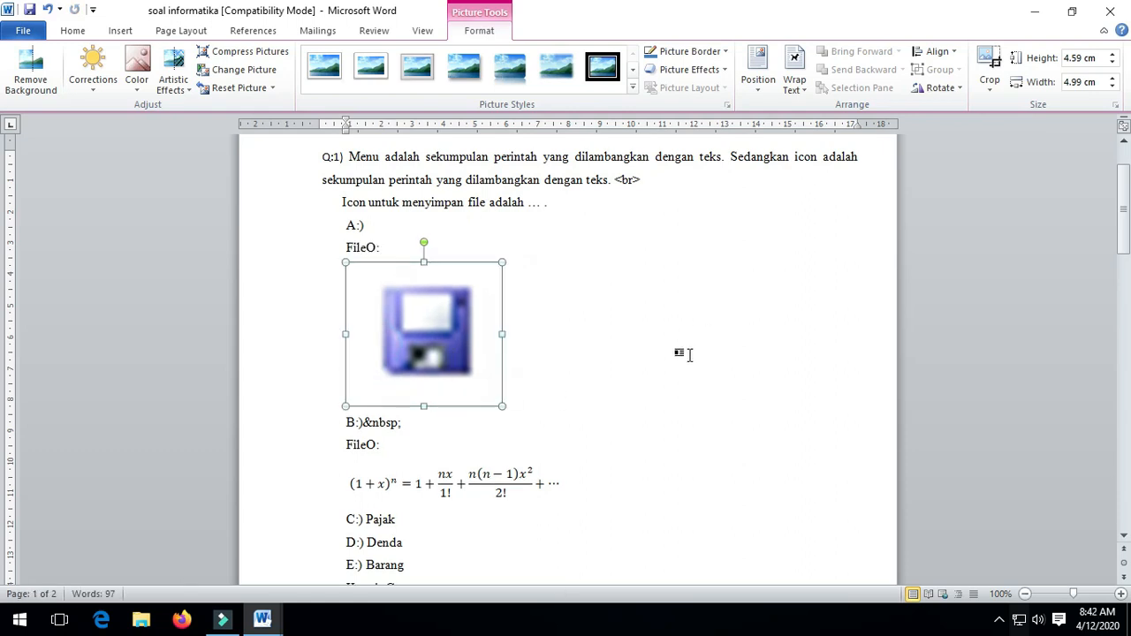
click(795, 81)
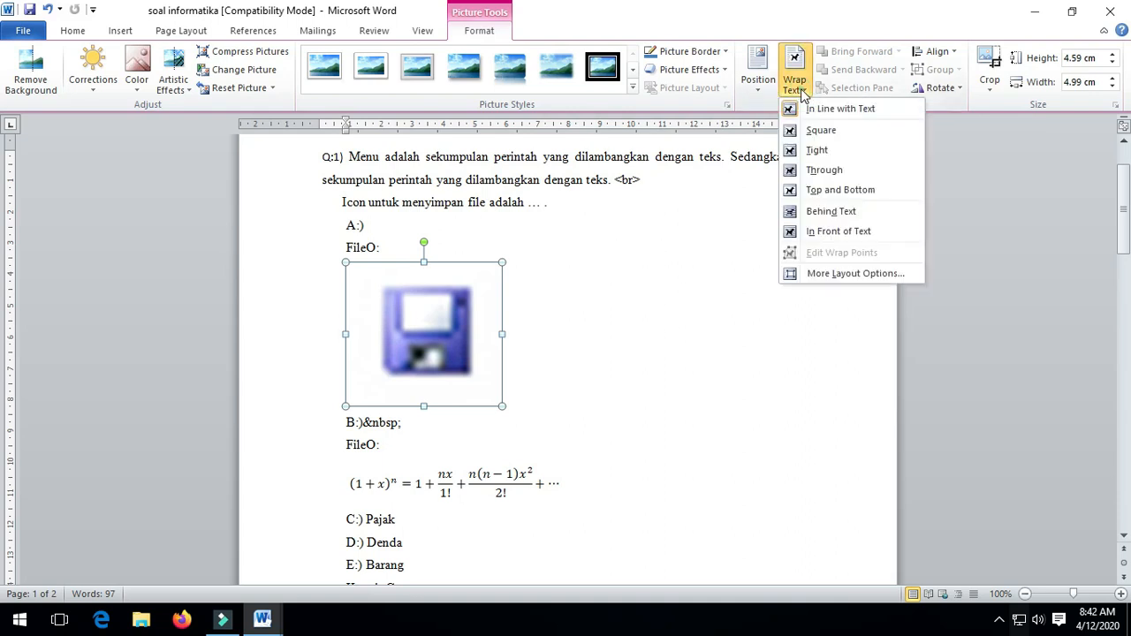
click(810, 113)
click(618, 453)
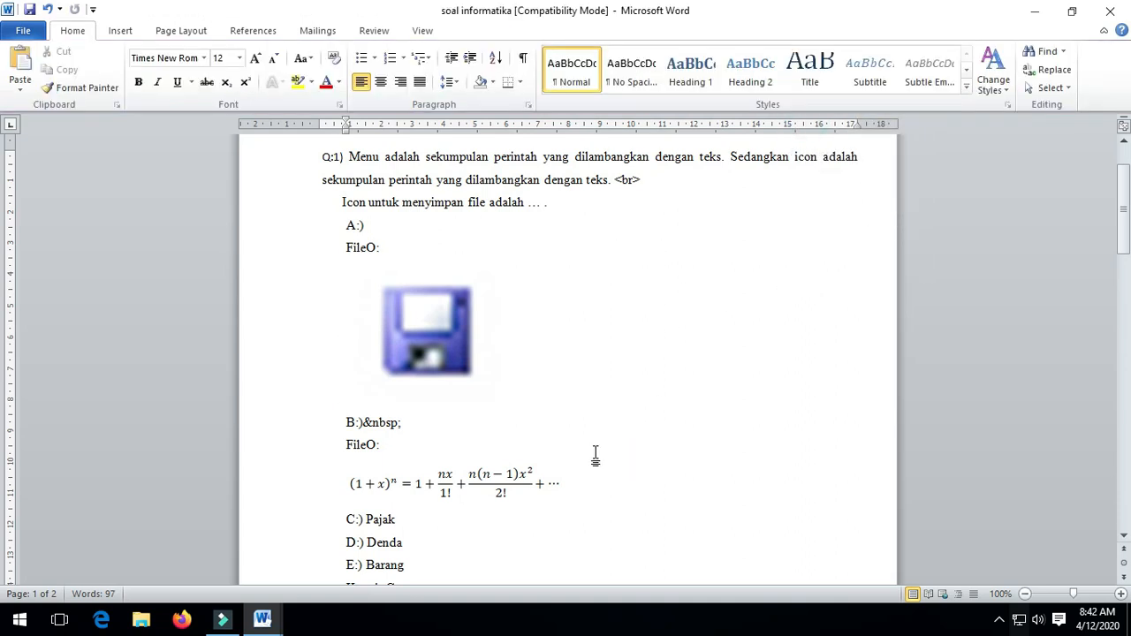
scroll(474, 464, down, 2)
Clear option B's &nbsp;, equation and FileO: label, and make it read Open.
click(411, 343)
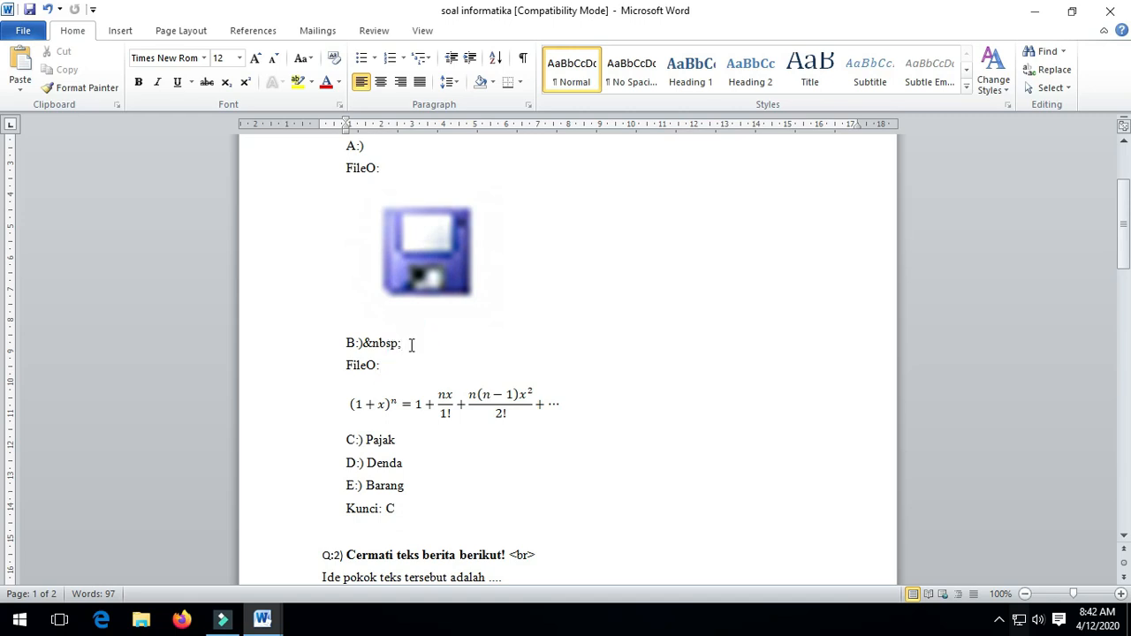
key(BackSpace)
key(BackSpace)
key(BackSpace)
key(BackSpace)
click(421, 402)
key(Delete)
click(394, 367)
key(BackSpace)
key(BackSpace)
key(BackSpace)
key(BackSpace)
key(BackSpace)
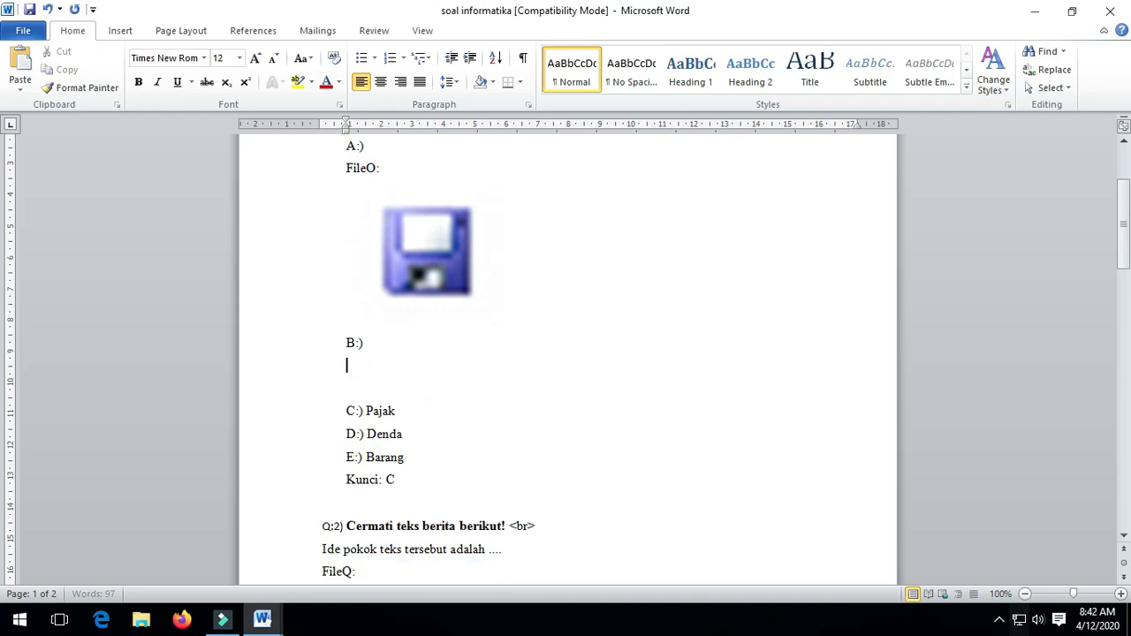
key(Delete)
key(Delete)
click(390, 344)
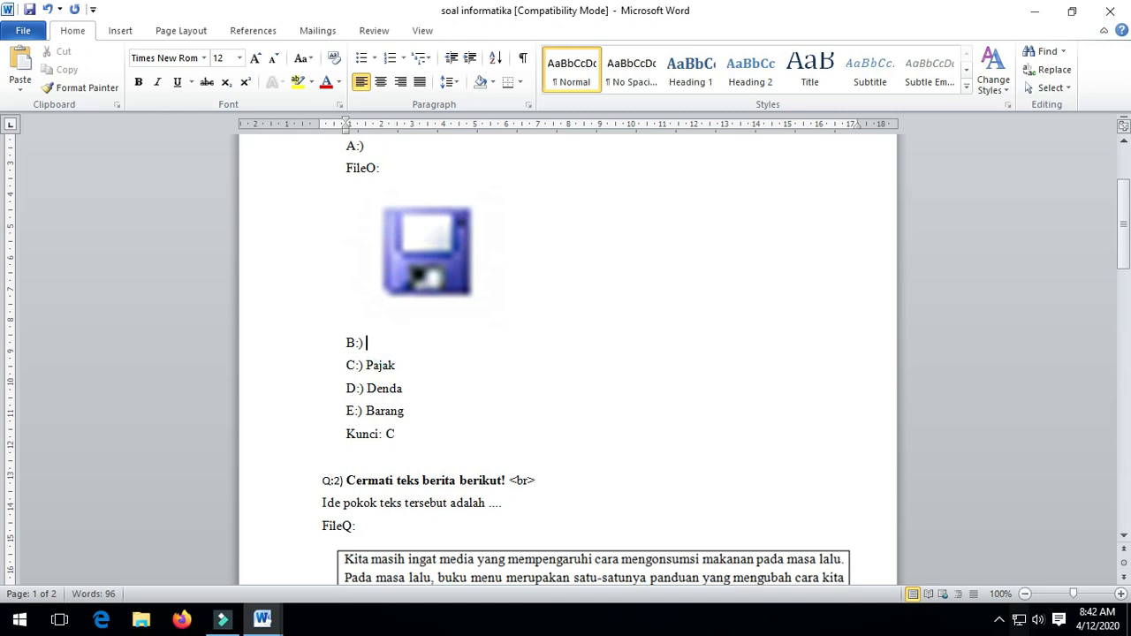
text(open)
key(BackSpace)
key(BackSpace)
key(BackSpace)
key(BackSpace)
text(Open)
Replace Pajak, Denda and Barang in options C–E with Insert, Format and View.
drag(412, 365, 366, 366)
text(I)
drag(425, 391, 369, 391)
text(Format)
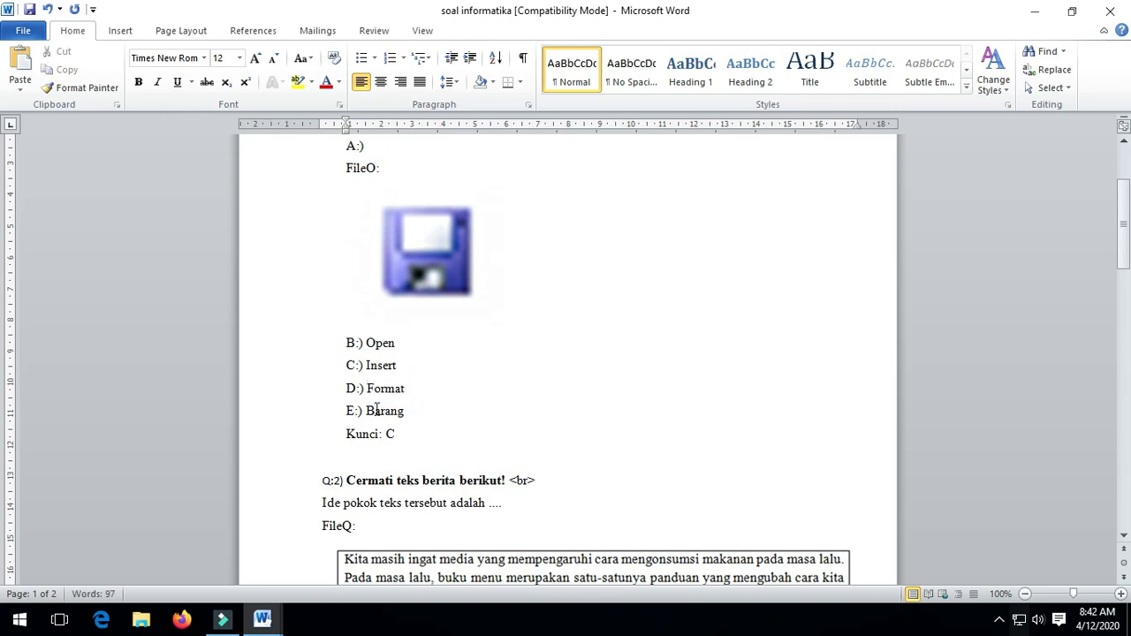
drag(411, 411, 371, 415)
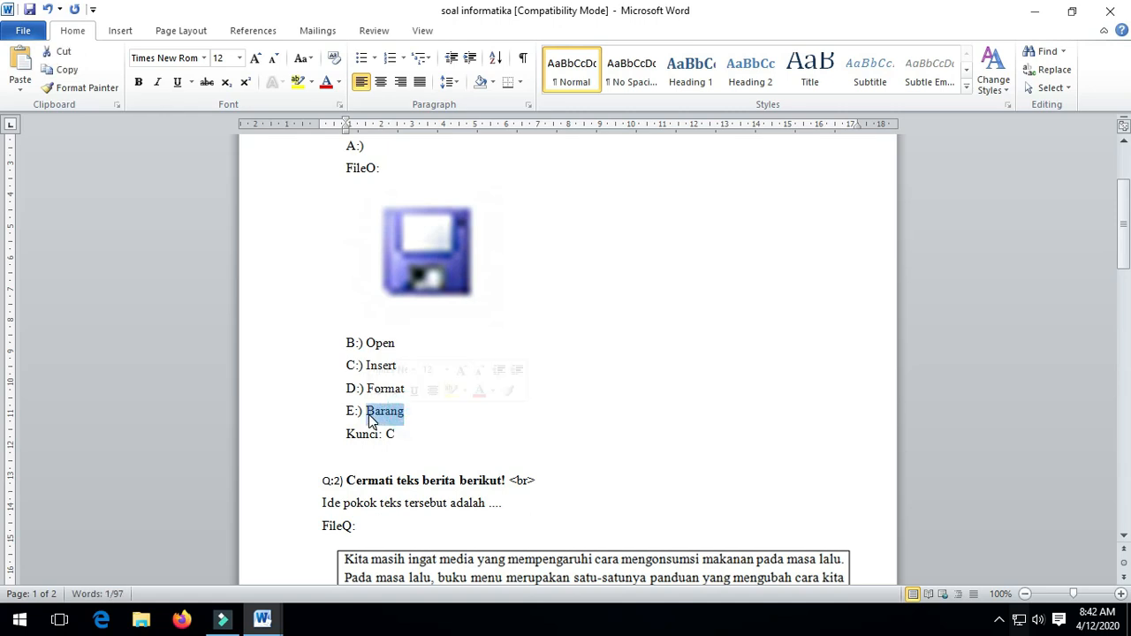
text(View)
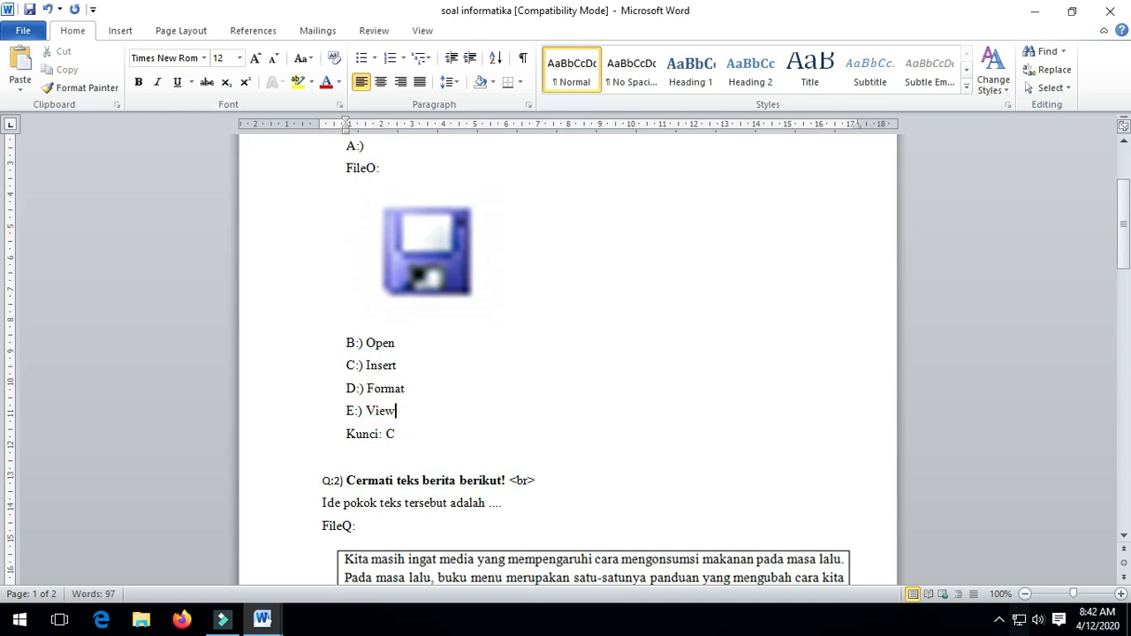
Change Q:1's answer key from C to A.
scroll(424, 438, up, 1)
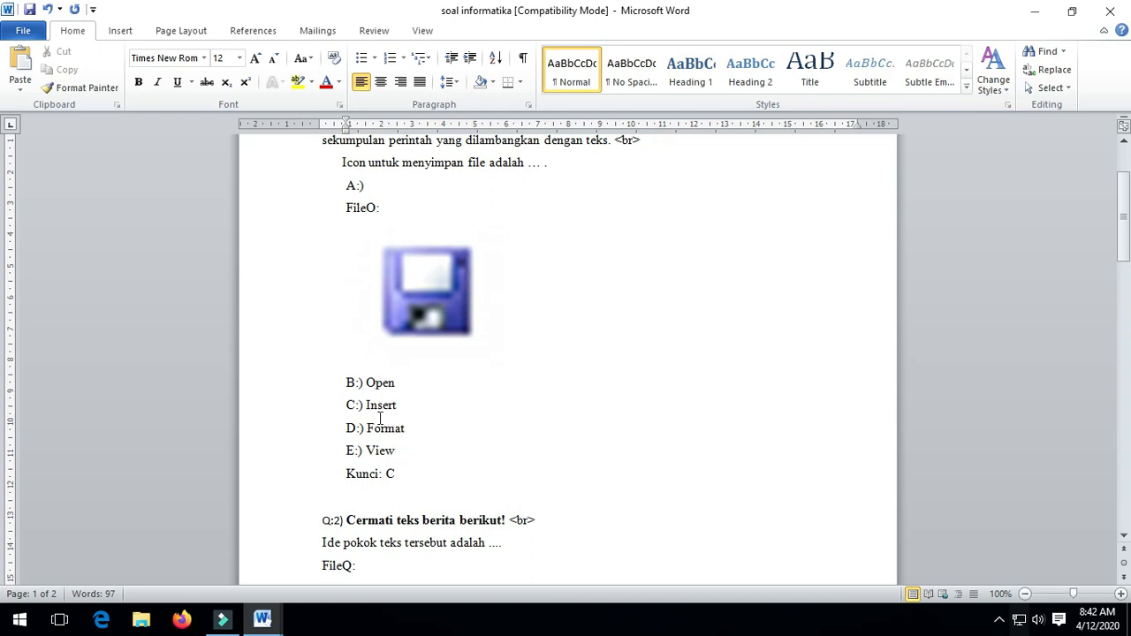
click(397, 474)
key(BackSpace)
text(A)
scroll(414, 412, up, 3)
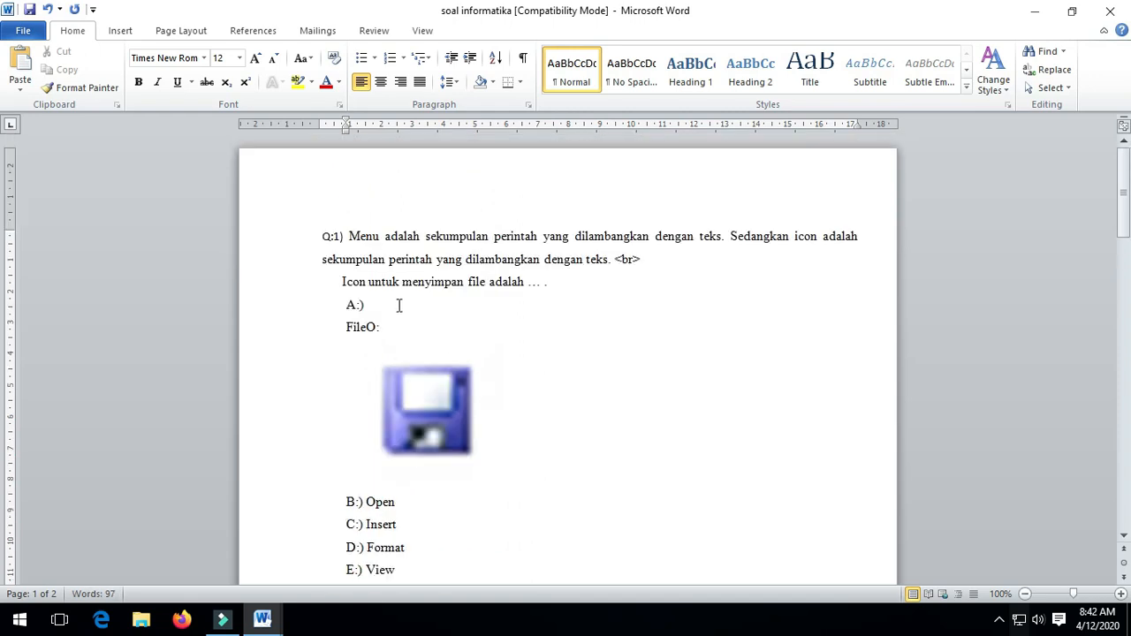
scroll(588, 457, down, 6)
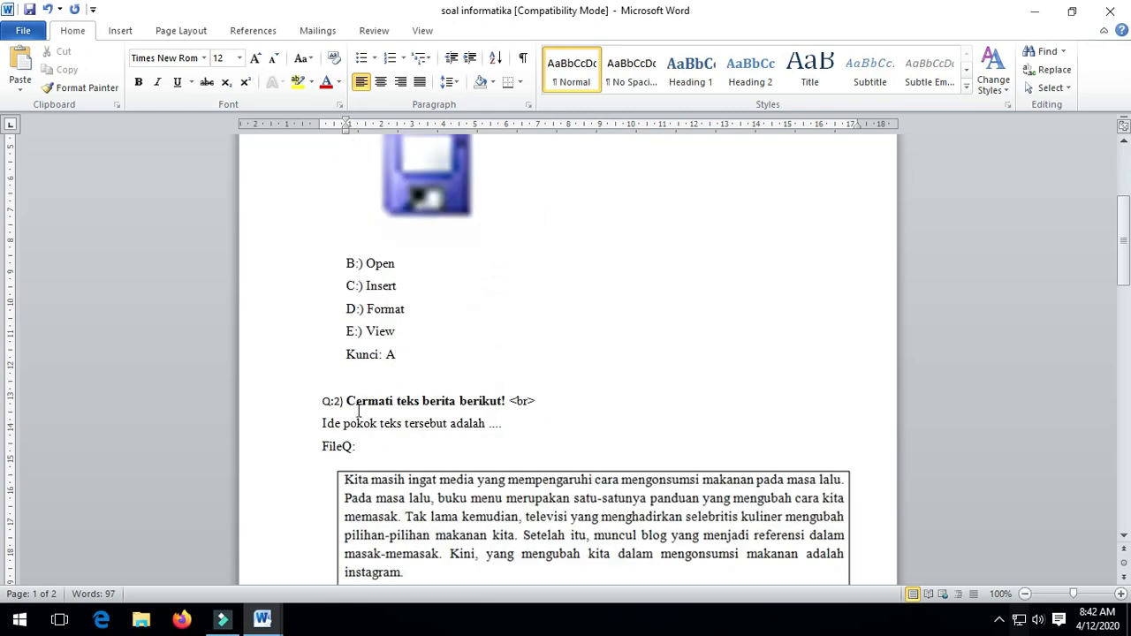
scroll(478, 412, down, 2)
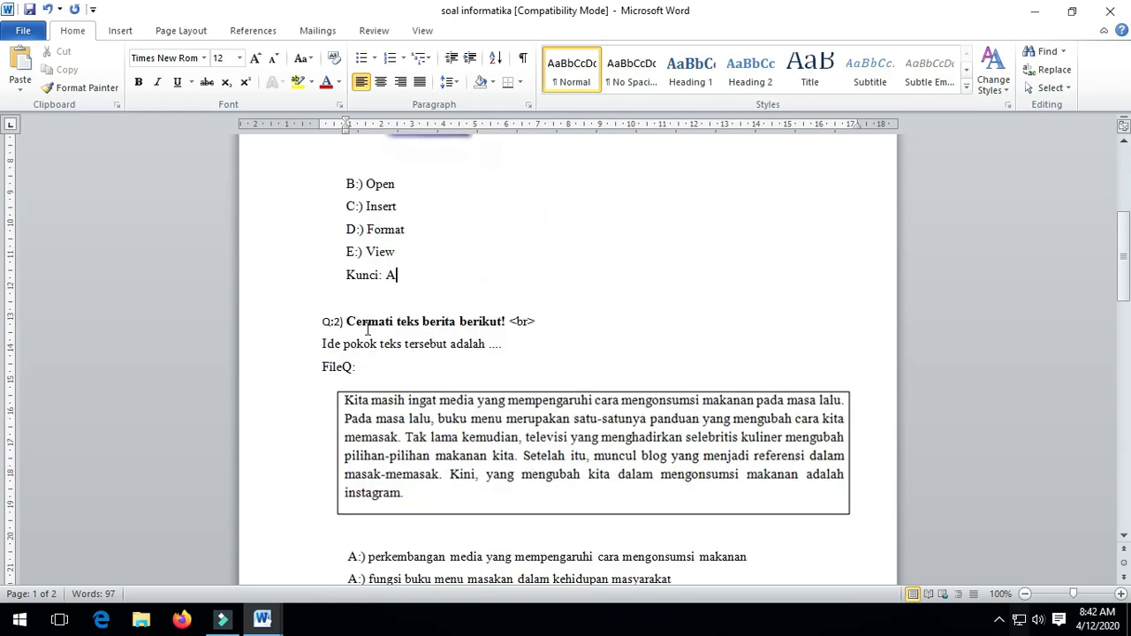
Retitle Q:2 'Perhatikan gambar berikut' and reword its question to 'Ikon untuk menyimpan file ditunjukan pada nomor'.
drag(346, 322, 484, 321)
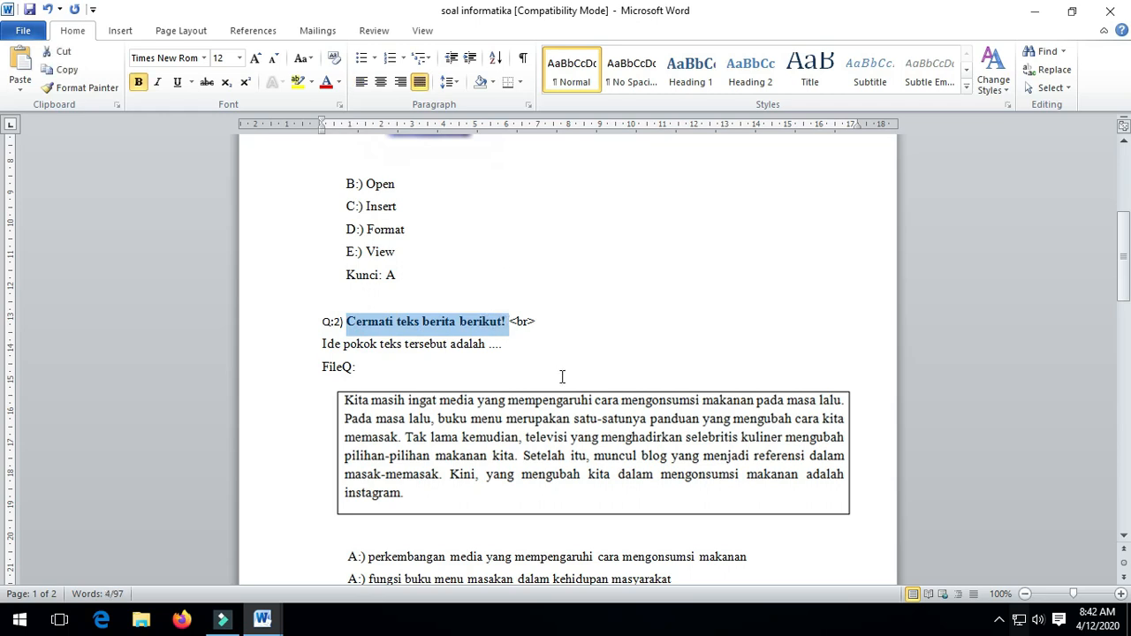
text(Perhatikan)
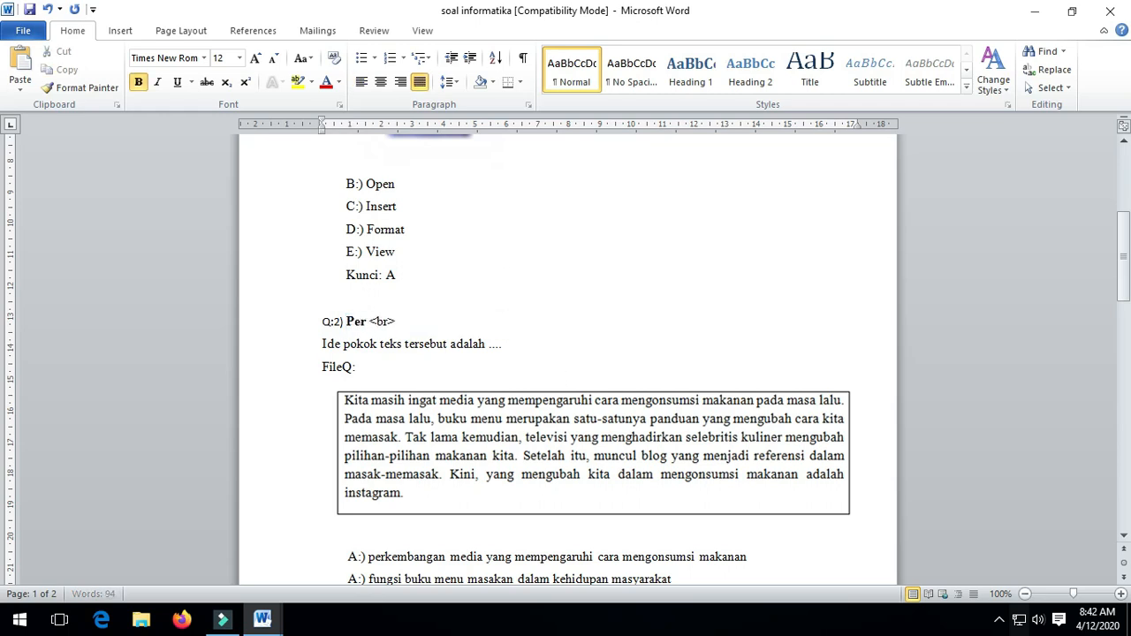
text( gambar berikut)
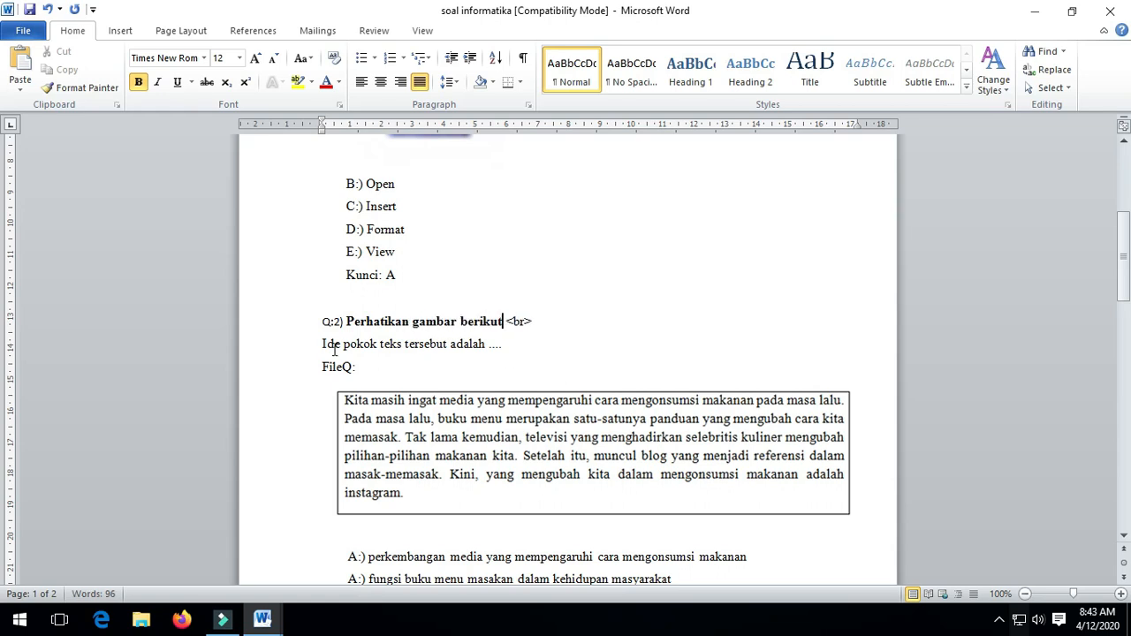
drag(324, 345, 488, 344)
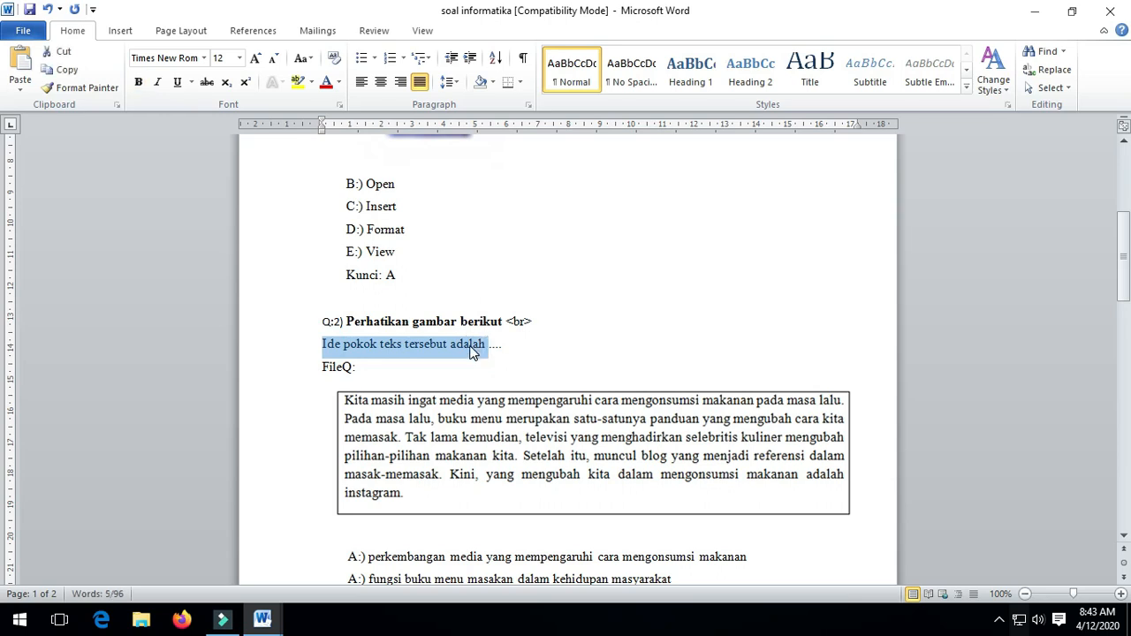
text(Ikon un)
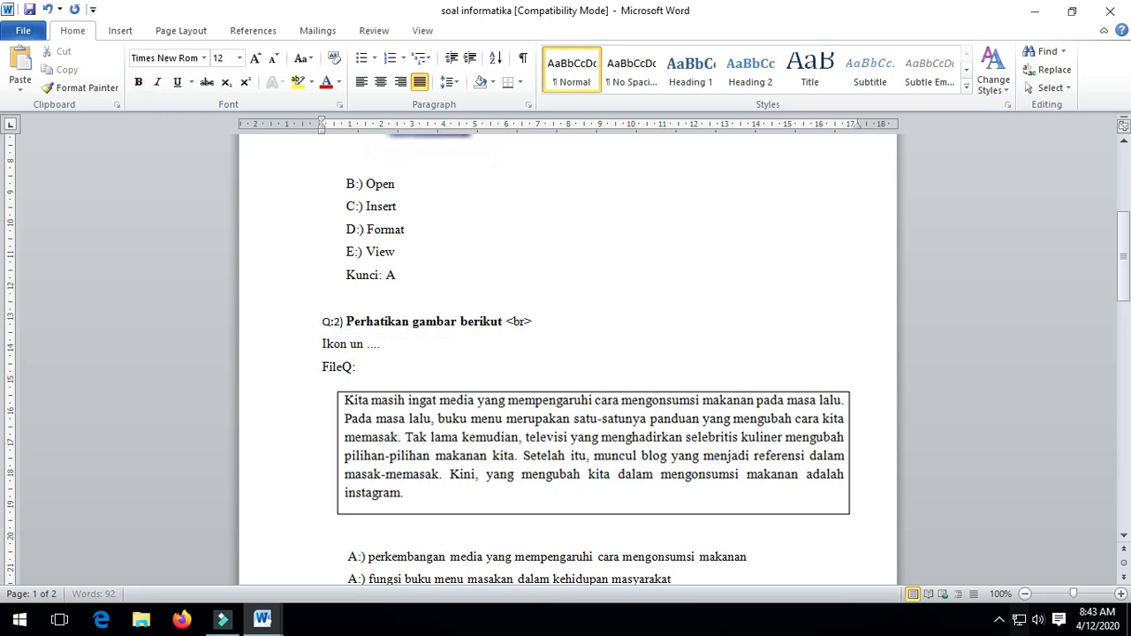
text(tuk menymp)
key(BackSpace)
key(BackSpace)
text(impan file ditunjukan pada nomor)
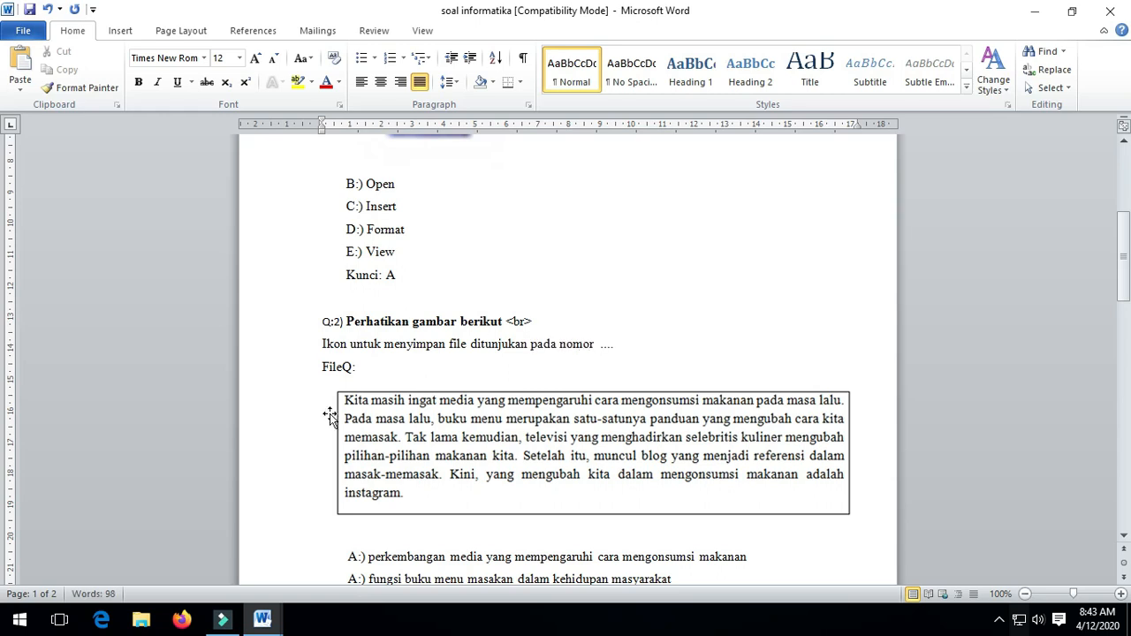
Move between Q1 and Q2, selecting the O in FileO: and the Q in FileQ:.
scroll(328, 416, down, 1)
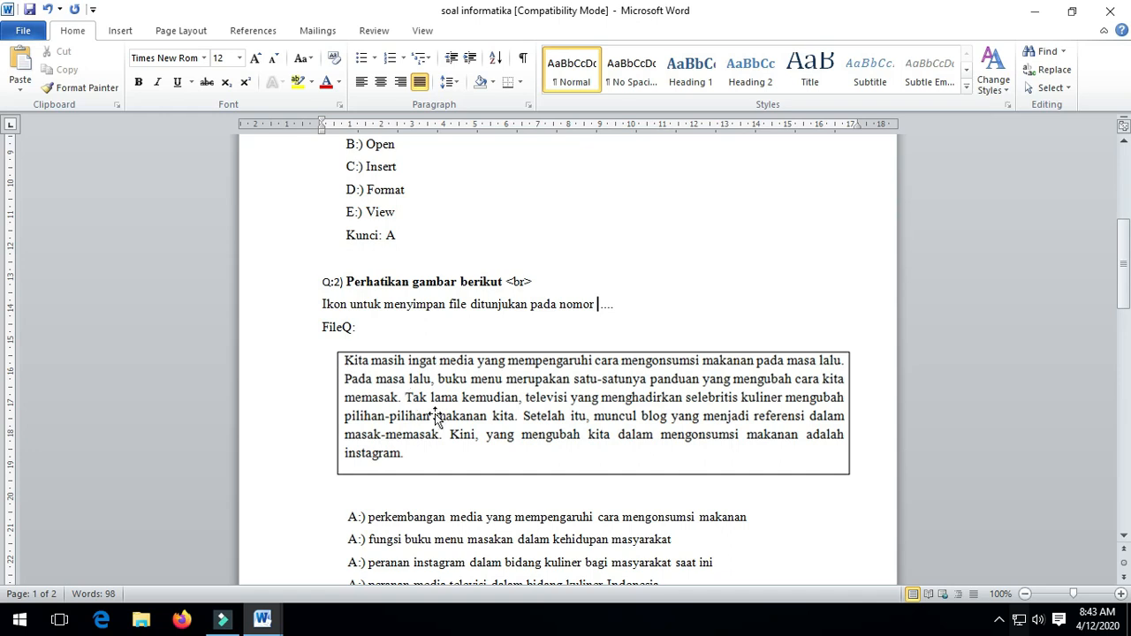
scroll(436, 417, up, 2)
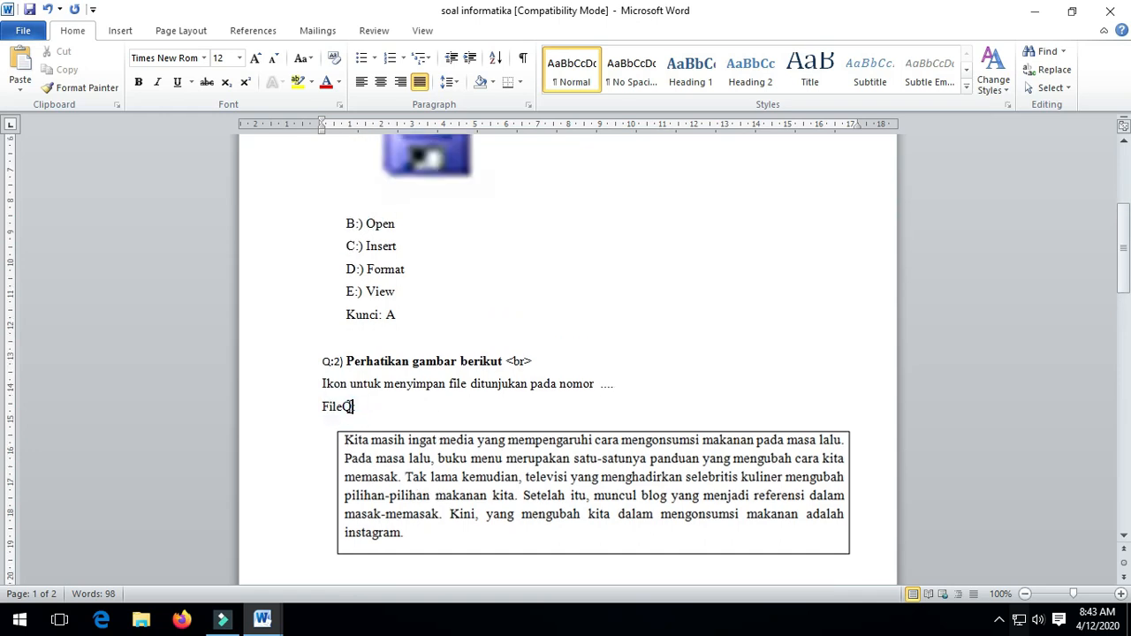
scroll(378, 314, up, 7)
click(378, 327)
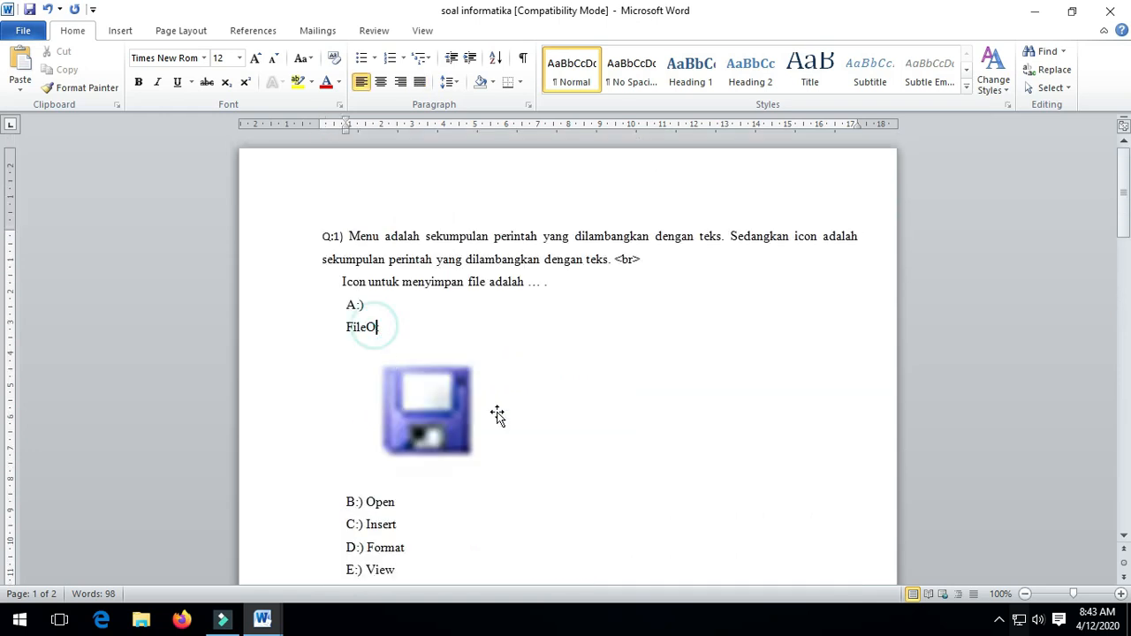
scroll(497, 417, down, 3)
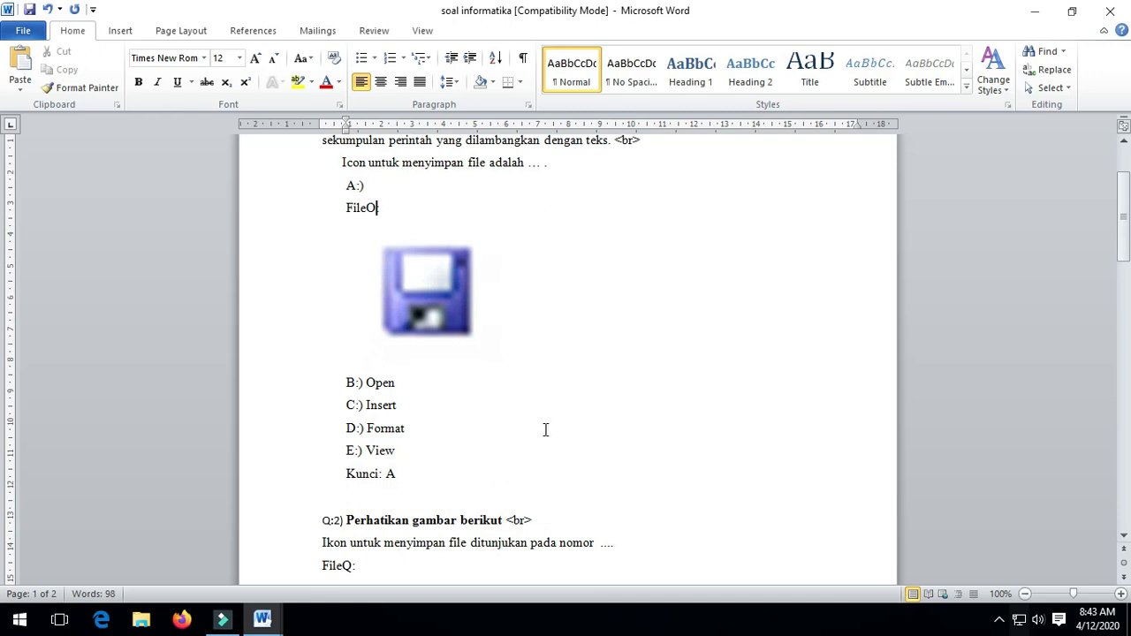
scroll(588, 458, down, 1)
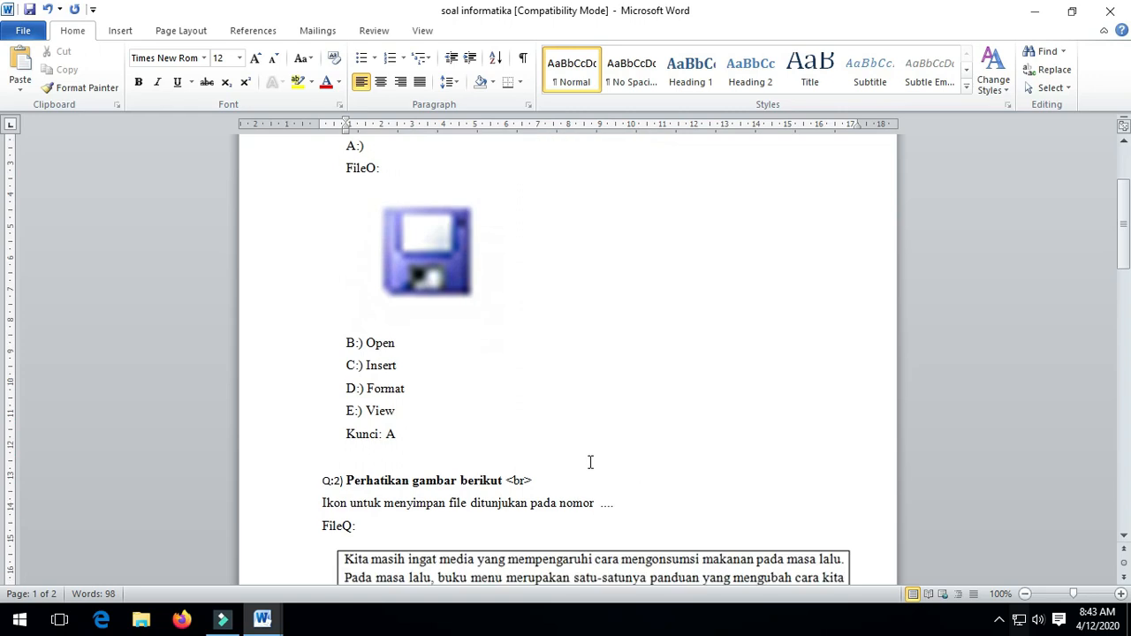
scroll(592, 463, down, 1)
scroll(448, 317, up, 4)
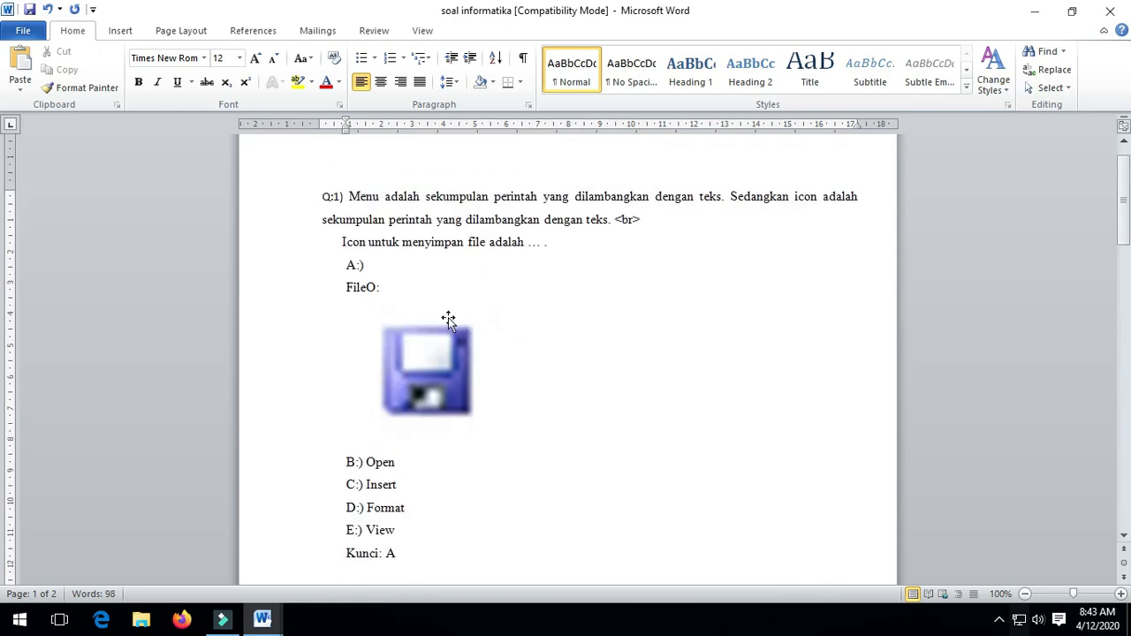
click(367, 292)
click(439, 390)
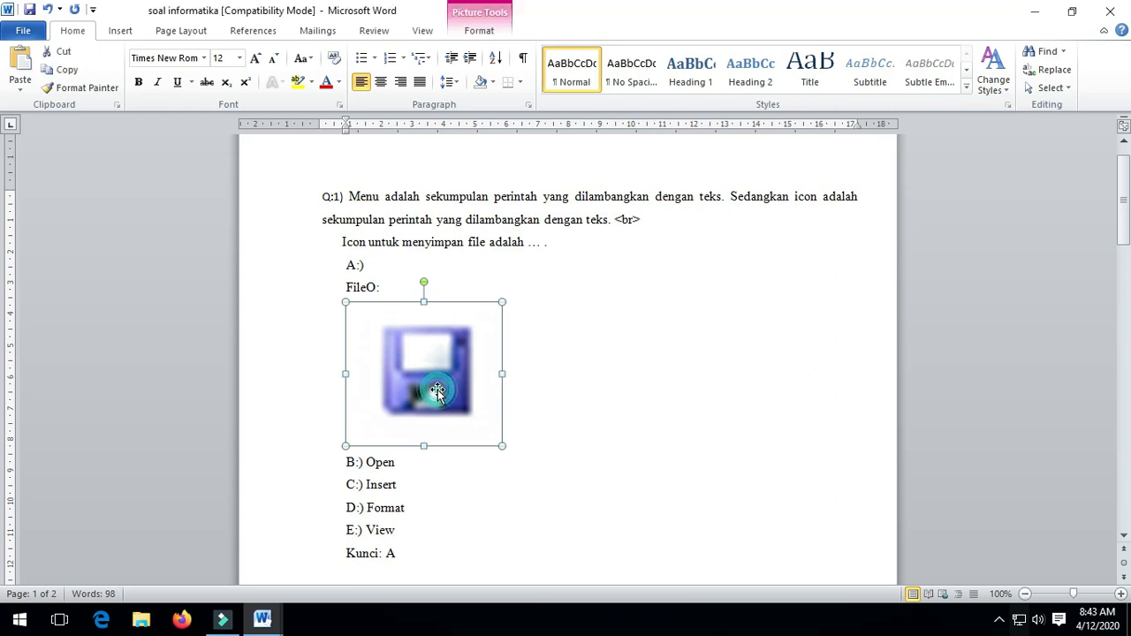
click(369, 289)
drag(365, 289, 376, 291)
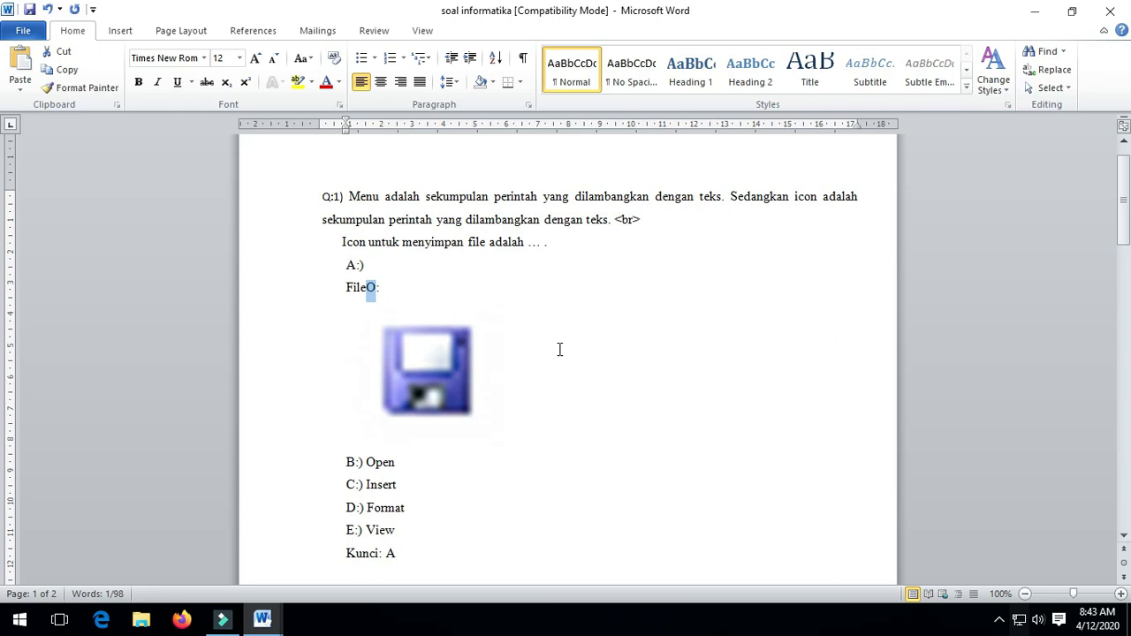
scroll(498, 377, down, 6)
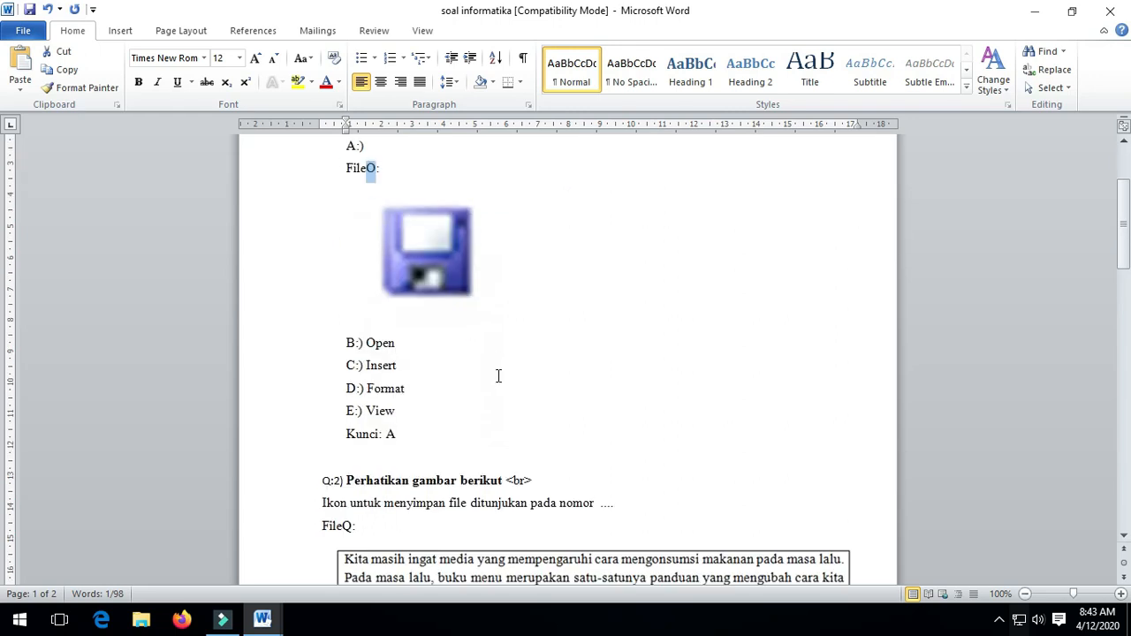
click(350, 367)
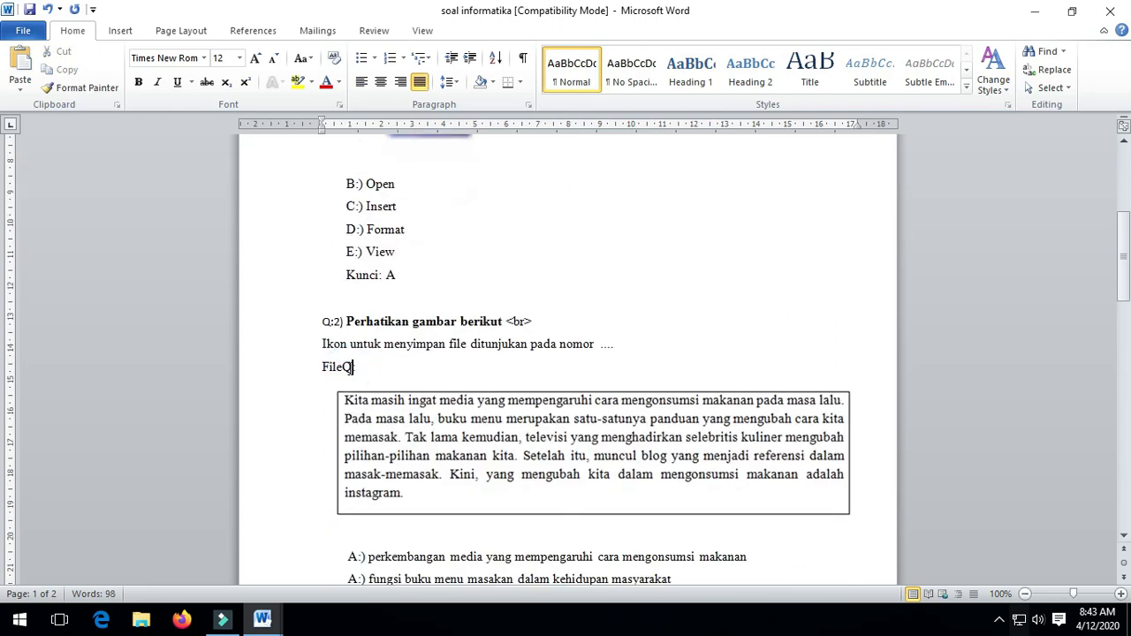
drag(342, 368, 353, 367)
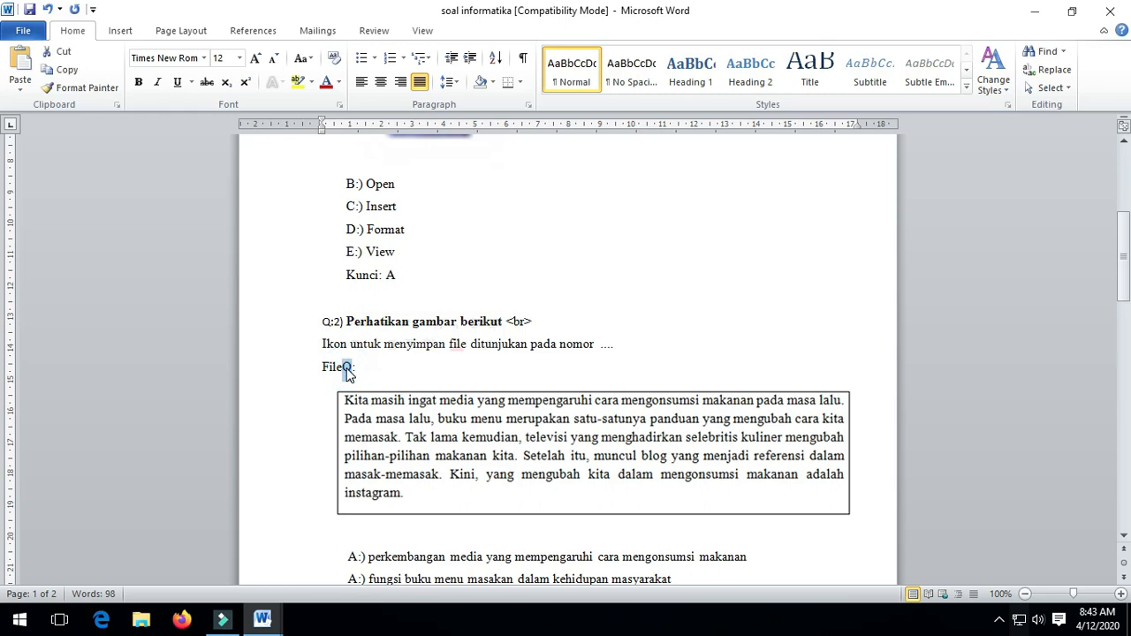
Select the passage picture under Q:2 and choose Change Picture for it.
click(415, 437)
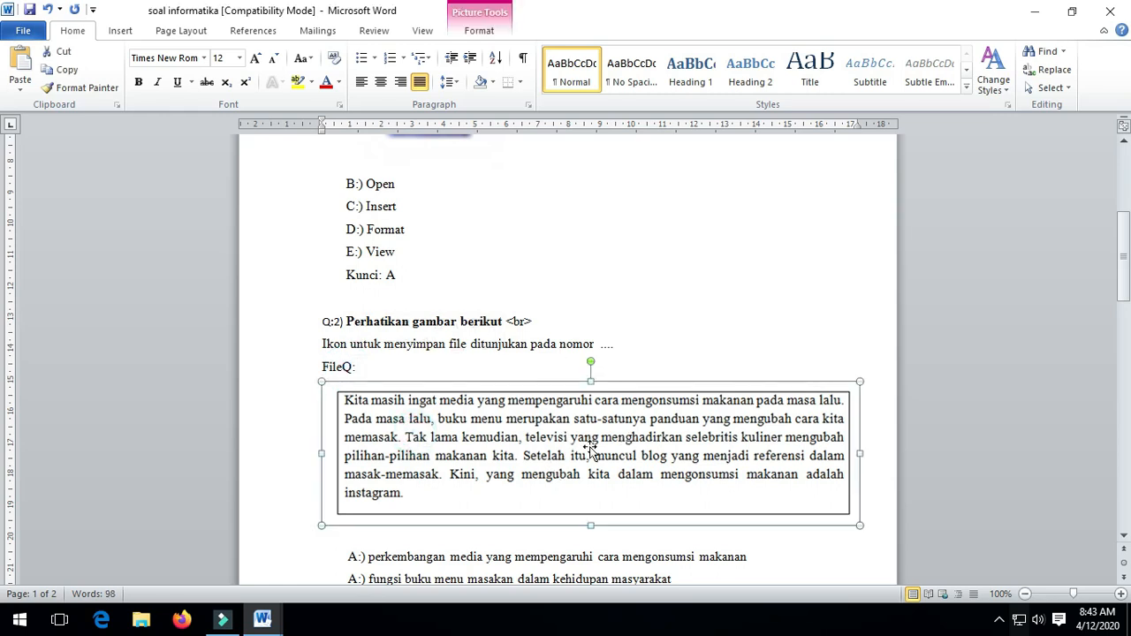
scroll(595, 449, up, 5)
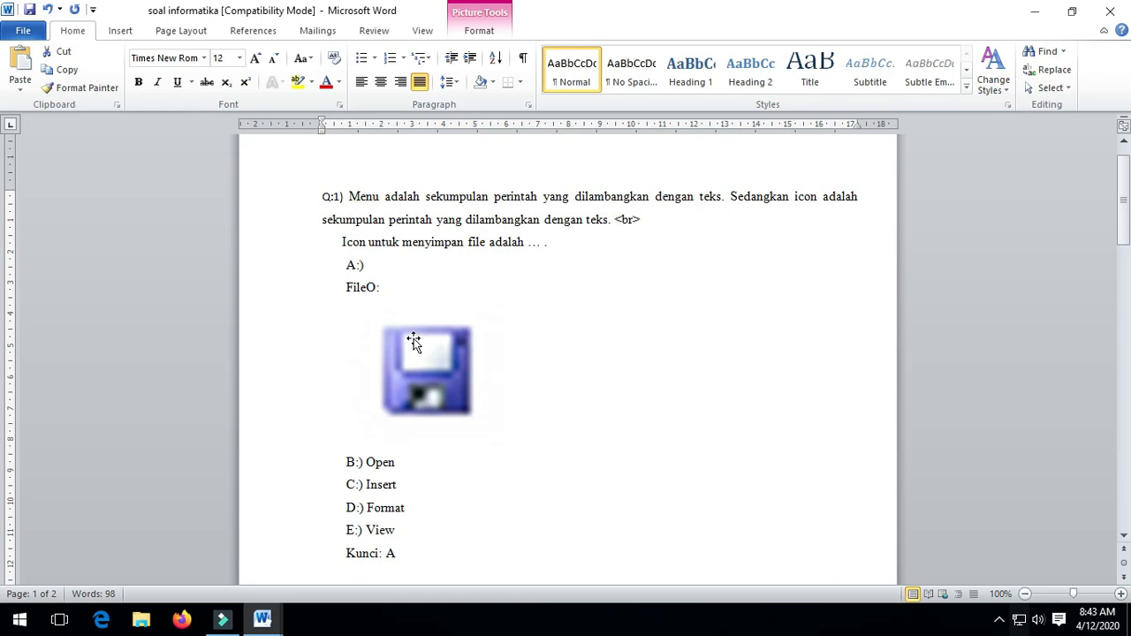
click(362, 286)
scroll(532, 433, down, 5)
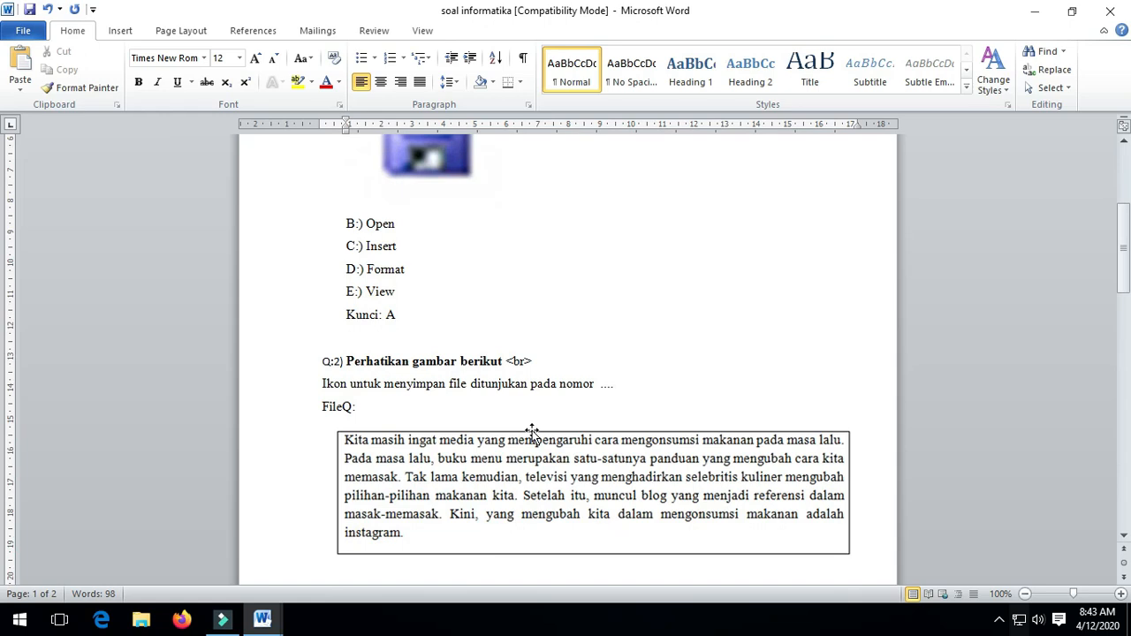
click(348, 408)
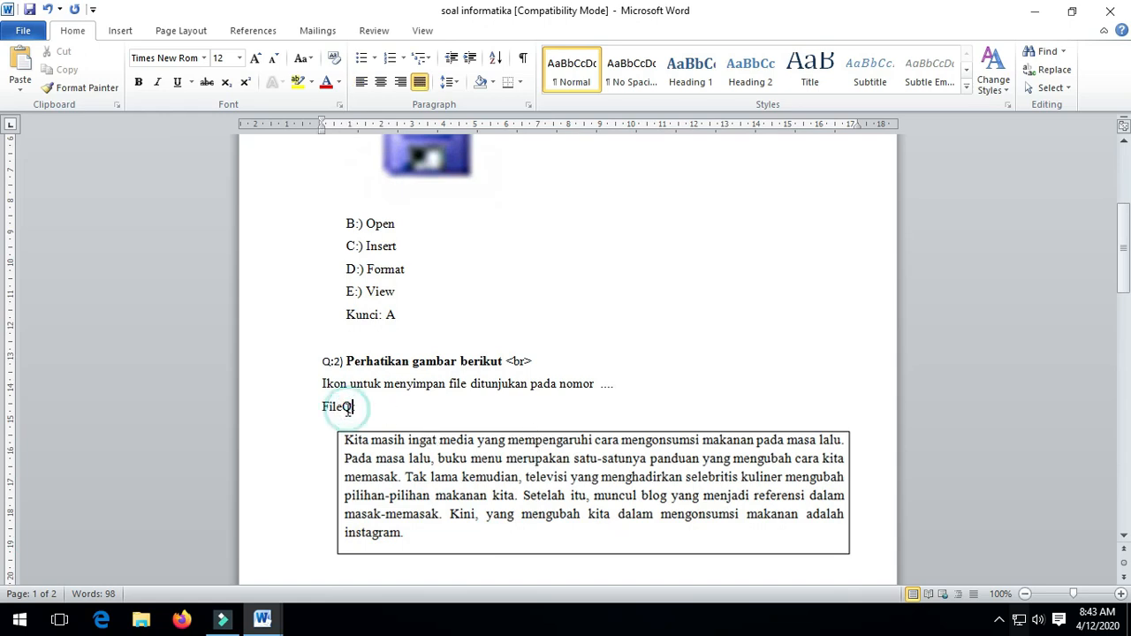
scroll(557, 464, down, 3)
click(548, 376)
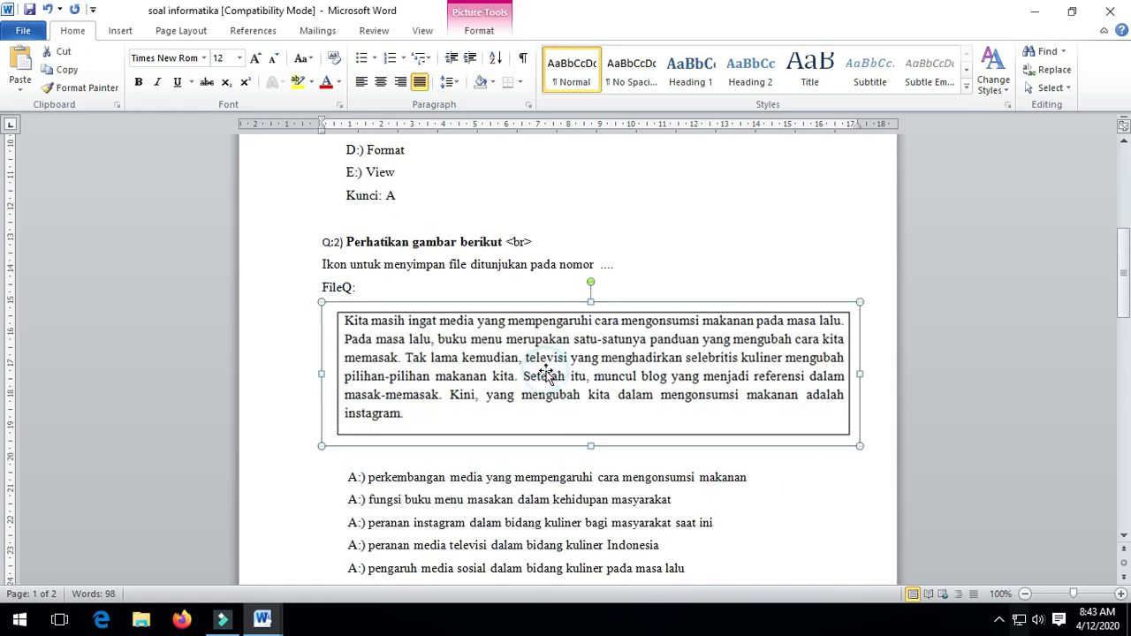
right_click(541, 371)
click(633, 201)
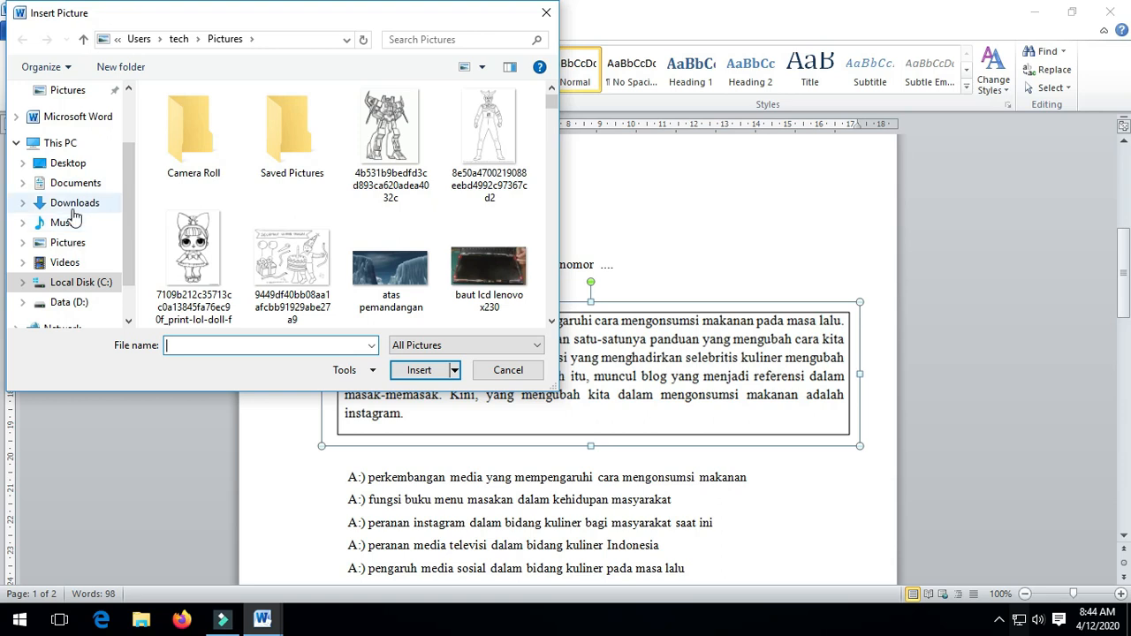
Insert the 'tes cbt' image from Pictures in place of the Q:2 passage picture.
click(68, 242)
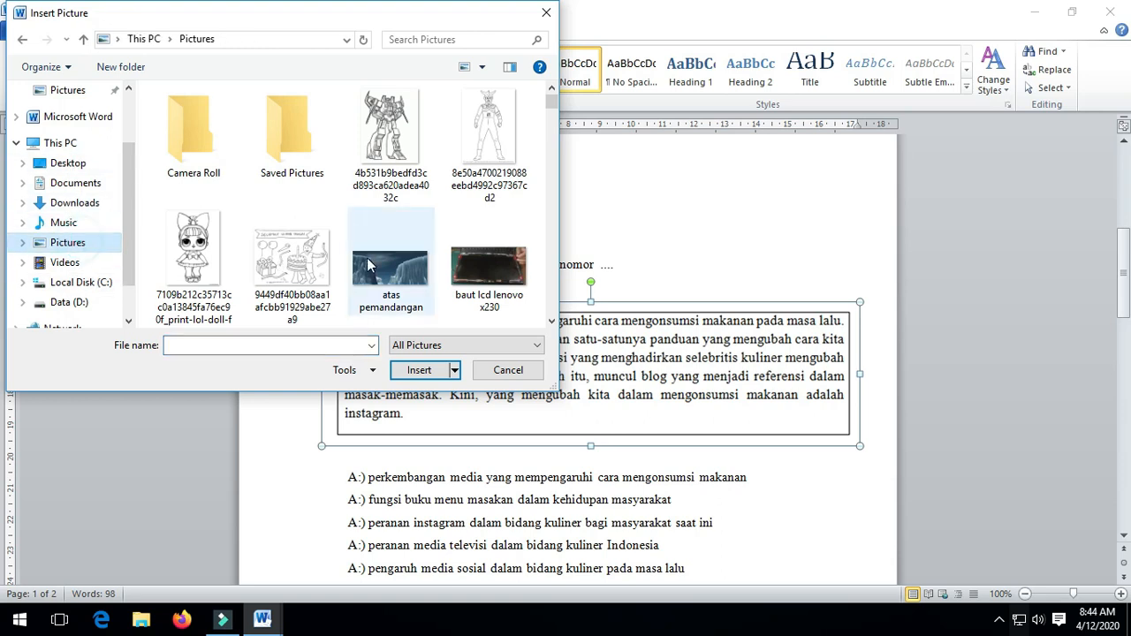
click(370, 265)
key(c)
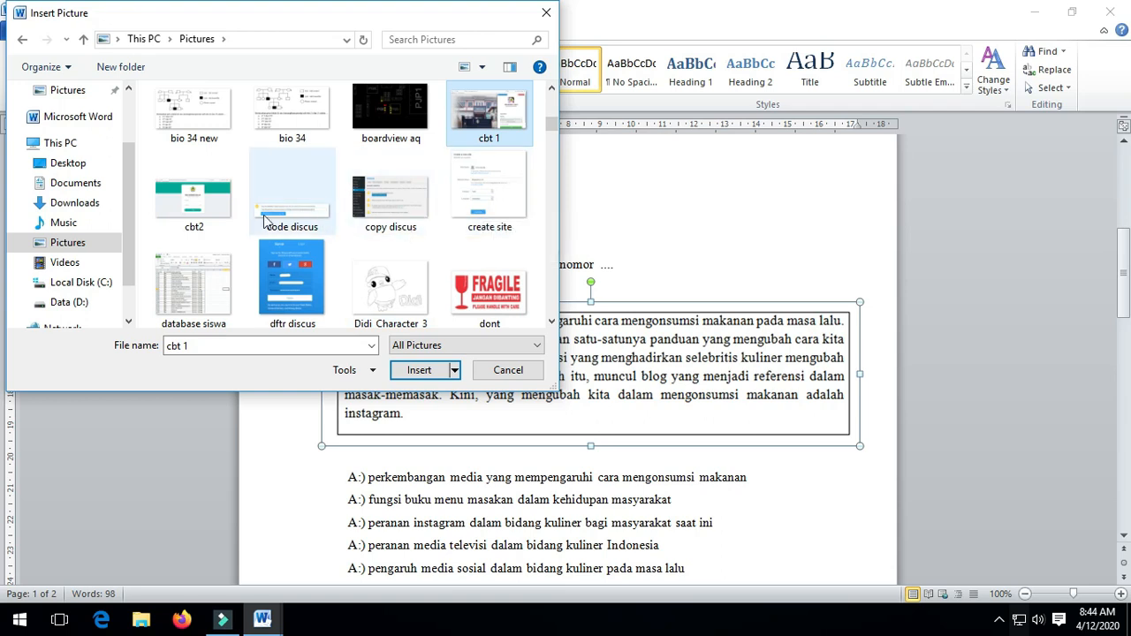
click(380, 280)
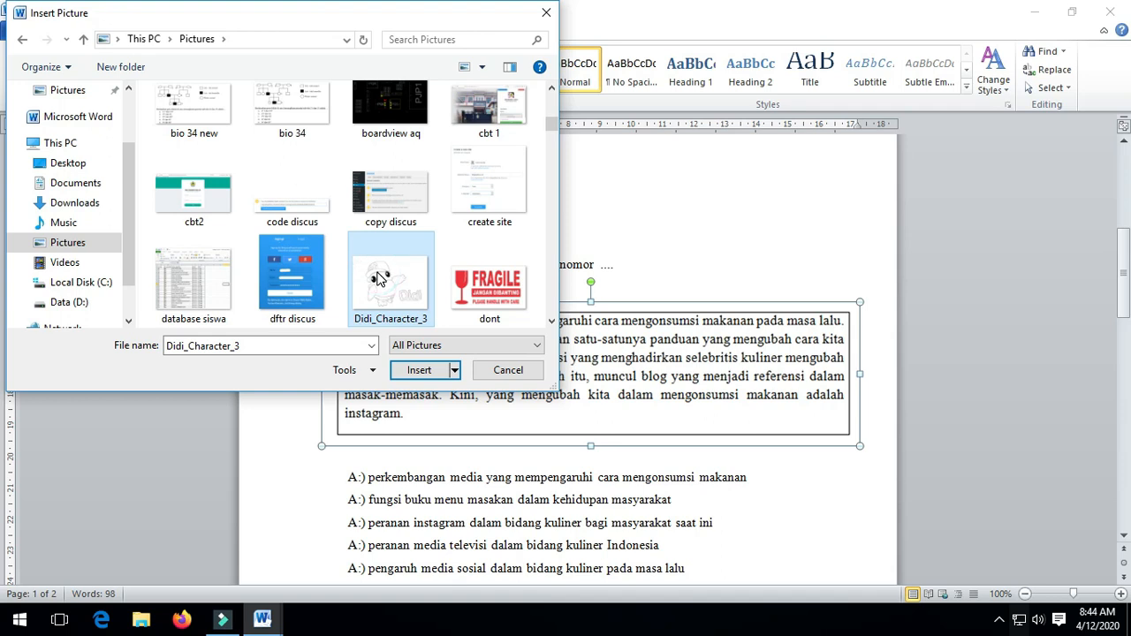
text(tes)
double_click(193, 238)
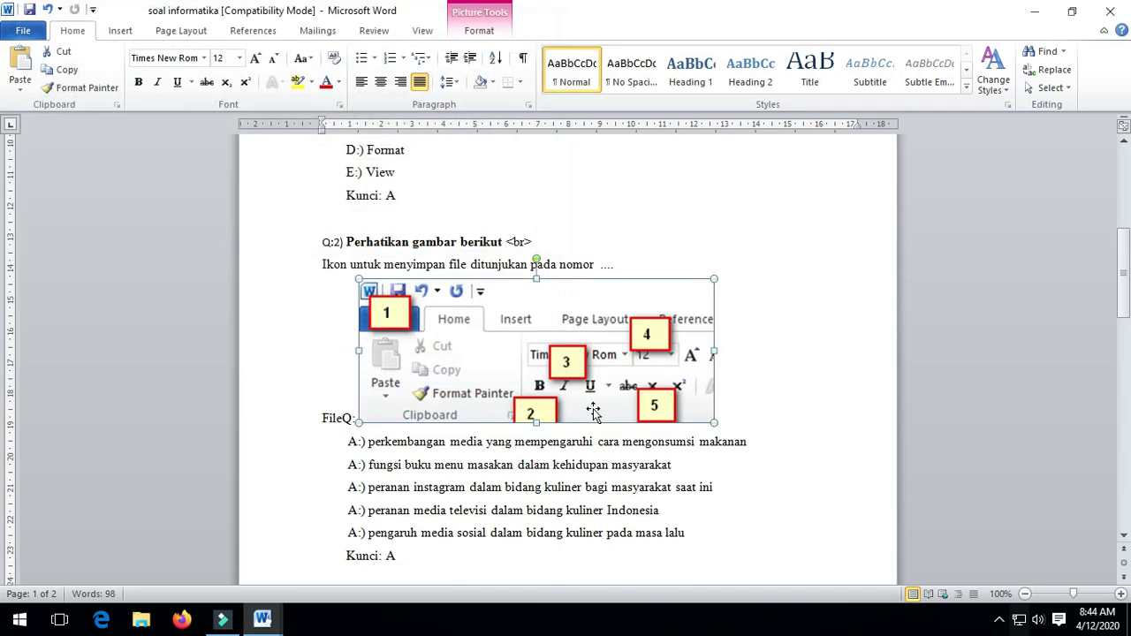
Drag the ribbon picture around and add a blank line before Q:2's first answer.
scroll(642, 393, down, 2)
drag(530, 261, 529, 364)
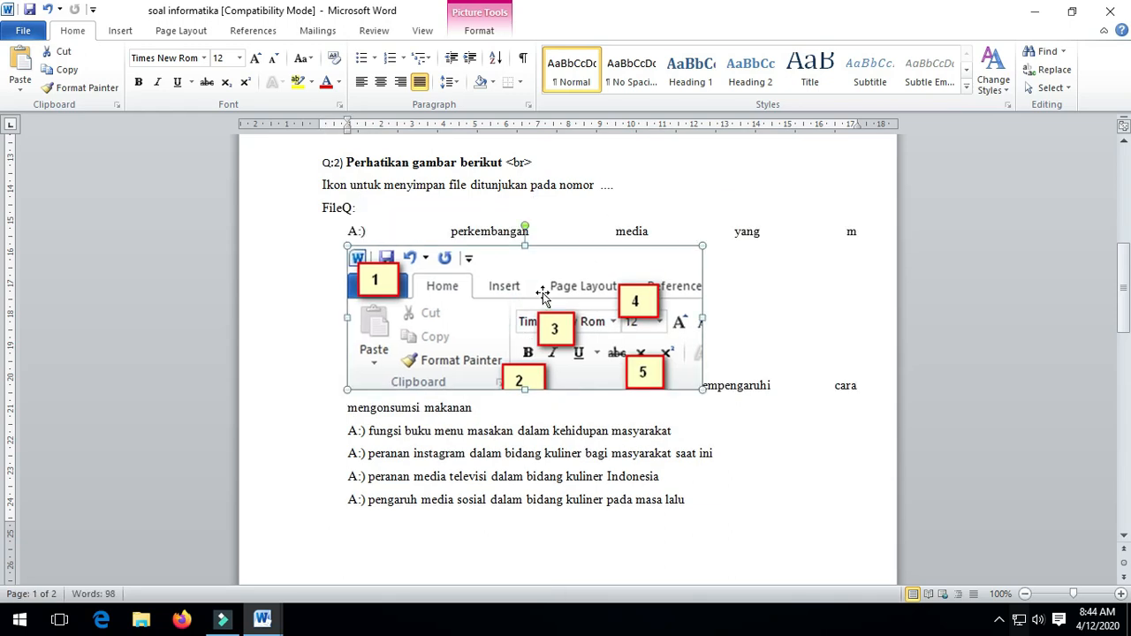
drag(509, 320, 491, 237)
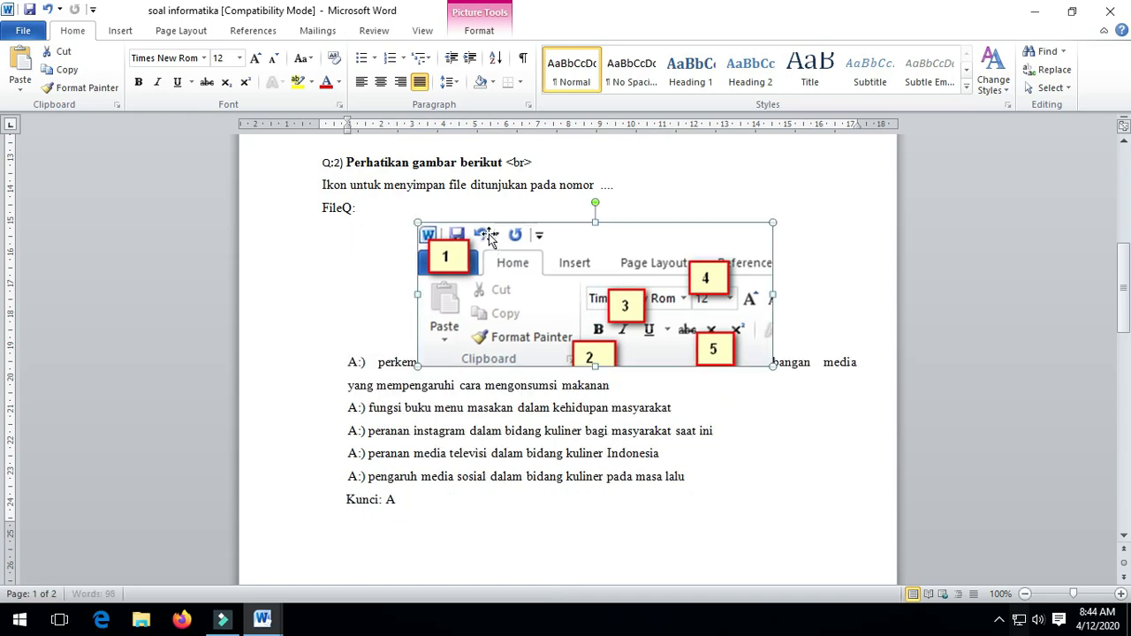
click(368, 331)
click(831, 335)
click(363, 350)
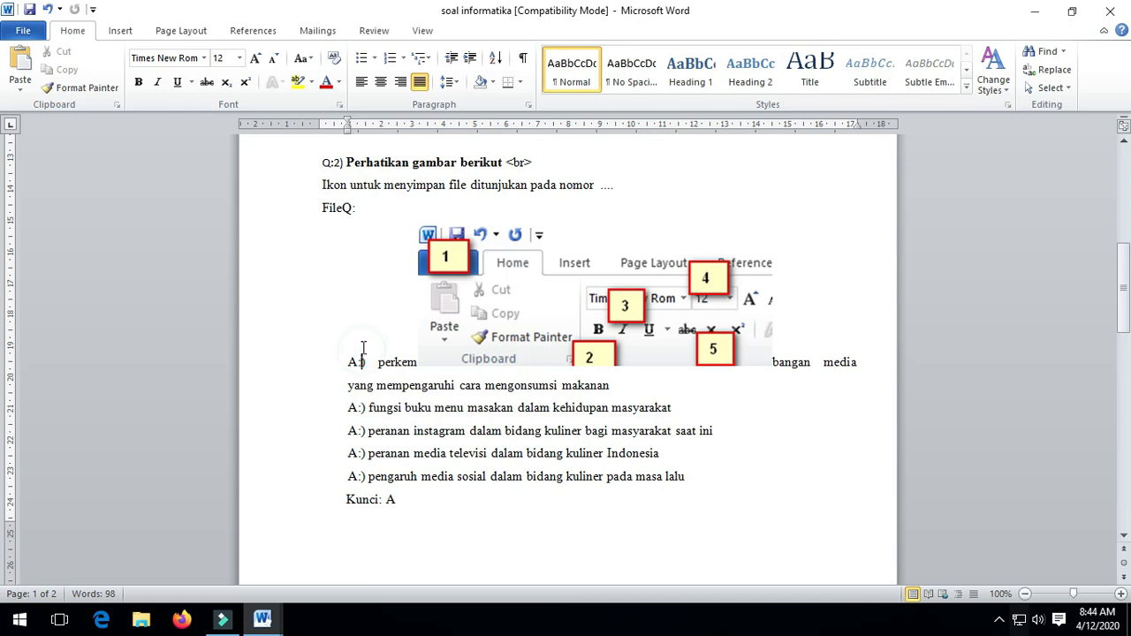
click(343, 351)
key(Return)
key(Return)
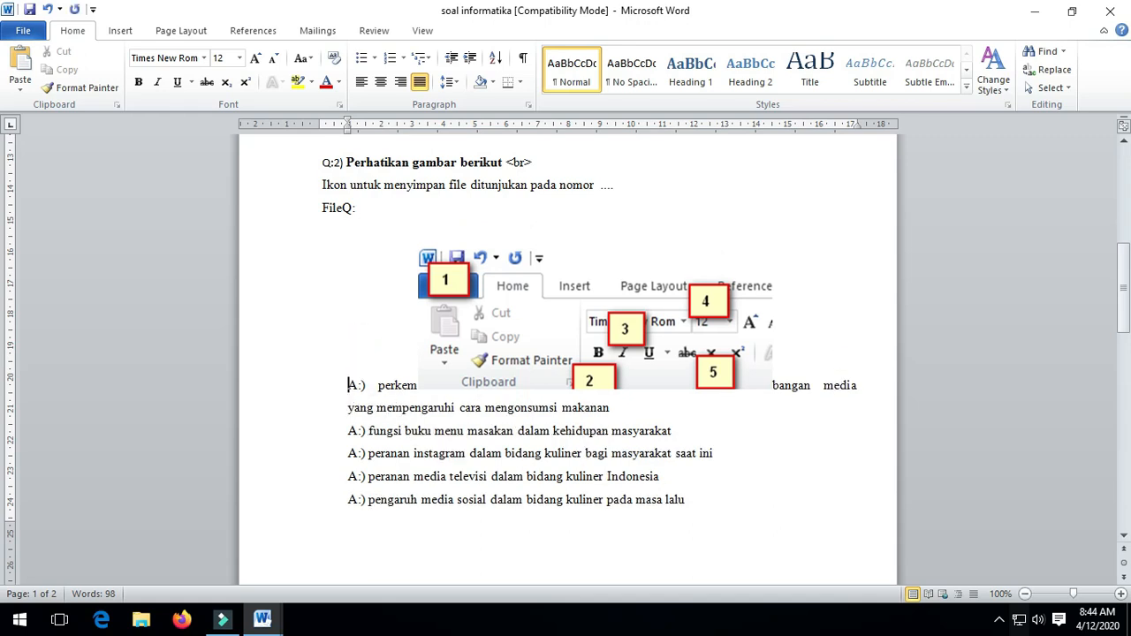
drag(478, 365, 391, 300)
Set the ribbon picture to In Line with Text and place it directly under FileQ:.
click(477, 32)
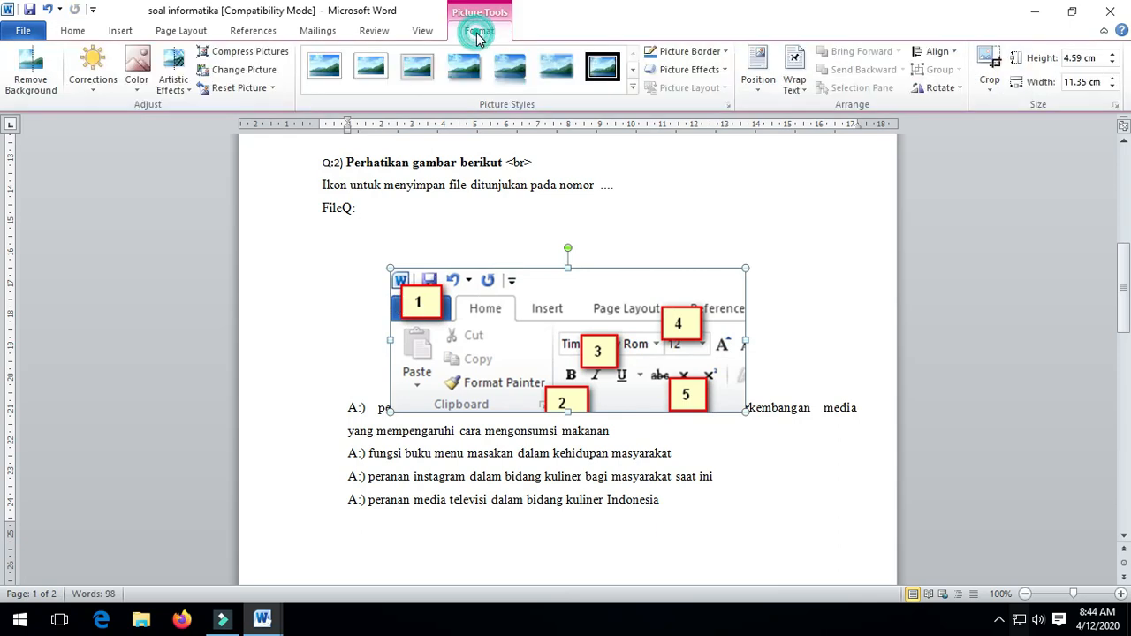
click(793, 83)
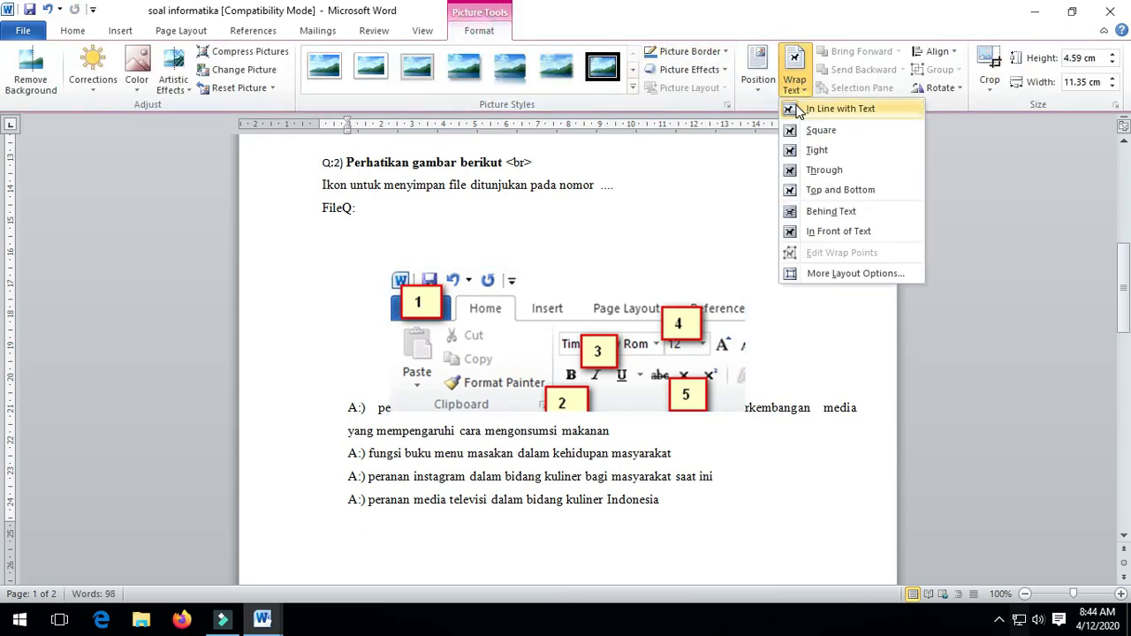
click(840, 107)
drag(550, 323, 446, 251)
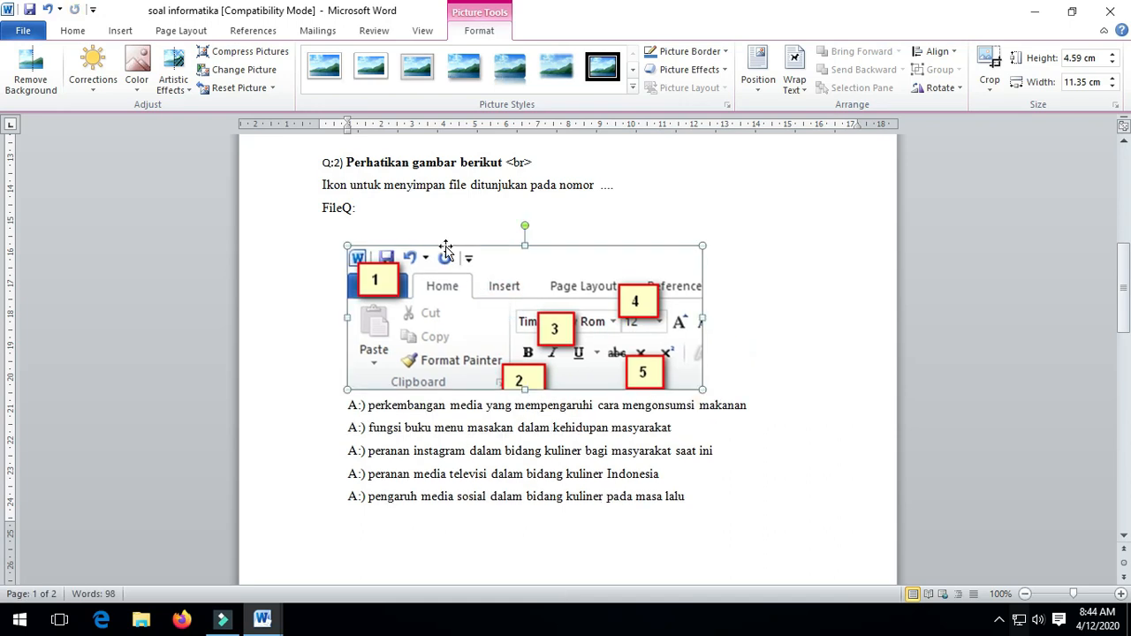
drag(440, 309, 424, 268)
click(422, 475)
Check Q1's answers and put the caret at the start of Q:2's first answer.
scroll(640, 482, down, 1)
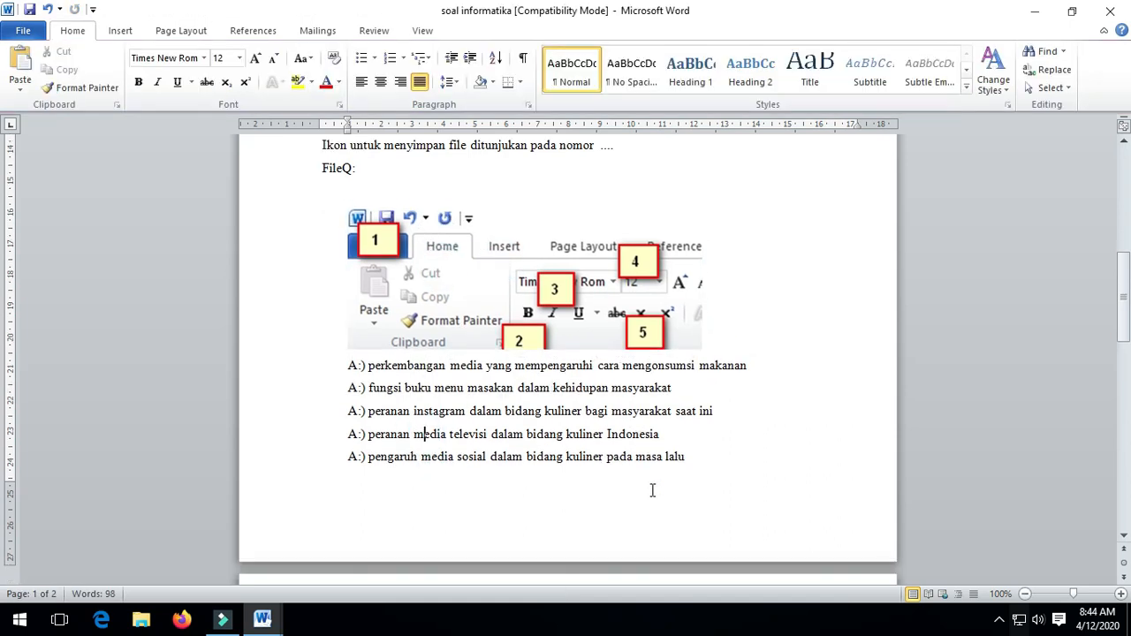
scroll(654, 487, down, 4)
scroll(654, 488, up, 4)
click(350, 362)
scroll(353, 359, up, 6)
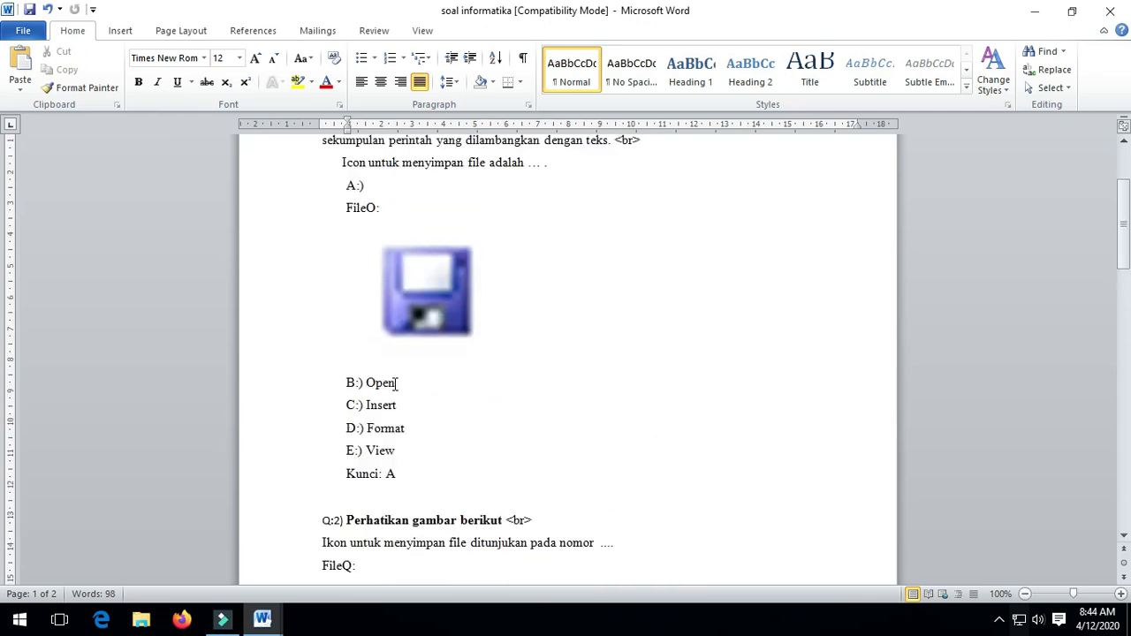
click(350, 382)
scroll(352, 394, down, 5)
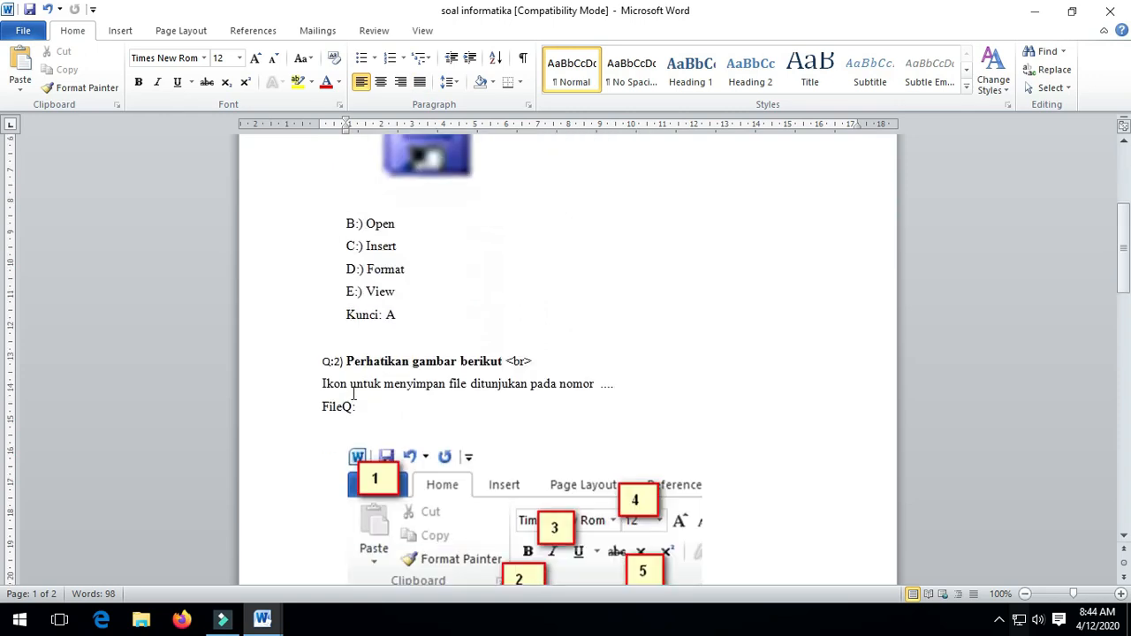
click(351, 443)
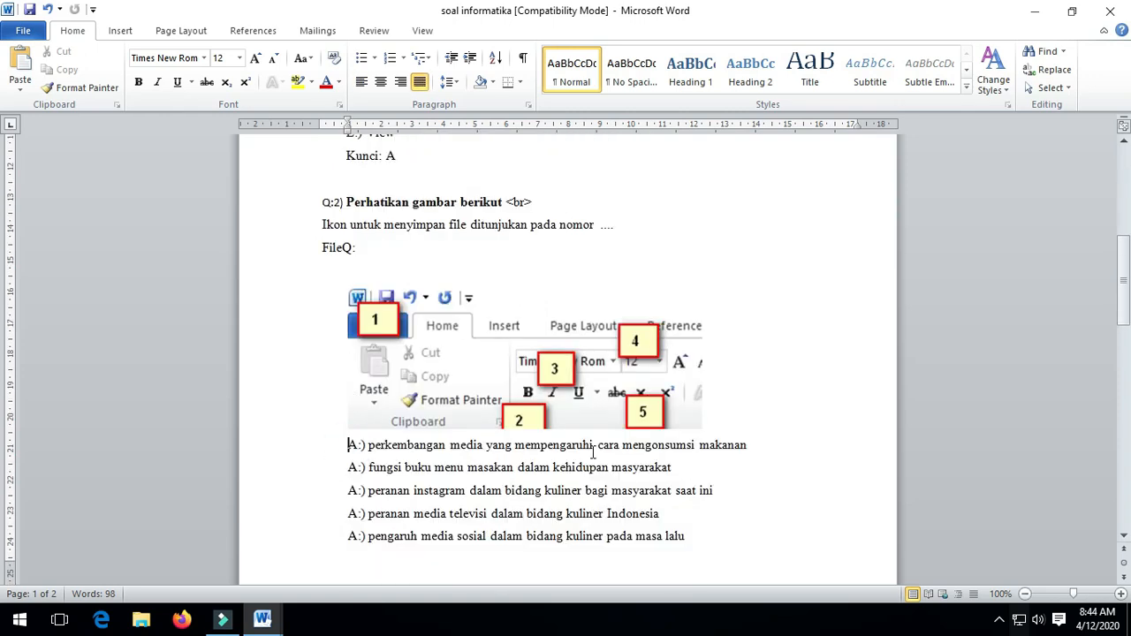
Make Q:2's first three options read A:) 1, B:) 2 and C:) 3.
key(shift+Right)
key(shift+Right)
key(shift+Right)
key(shift+Right)
key(shift+Right)
key(shift+Right)
key(shift+Right)
key(shift+Right)
key(shift+Right)
key(shift+Right)
key(shift+Right)
key(shift+Right)
key(shift+Right)
key(shift+Right)
key(shift+Right)
key(shift+Right)
key(shift+Right)
key(shift+Right)
key(shift+Right)
key(shift+Right)
key(shift+Right)
key(shift+Right)
key(shift+Right)
key(shift+Right)
key(shift+Right)
key(shift+Right)
key(shift+Right)
key(shift+Right)
key(shift+Right)
key(shift+Right)
key(shift+Right)
key(shift+Right)
key(shift+Right)
key(shift+Right)
key(shift+Right)
key(shift+Right)
key(shift+Right)
key(shift+Right)
key(shift+Right)
key(shift+Right)
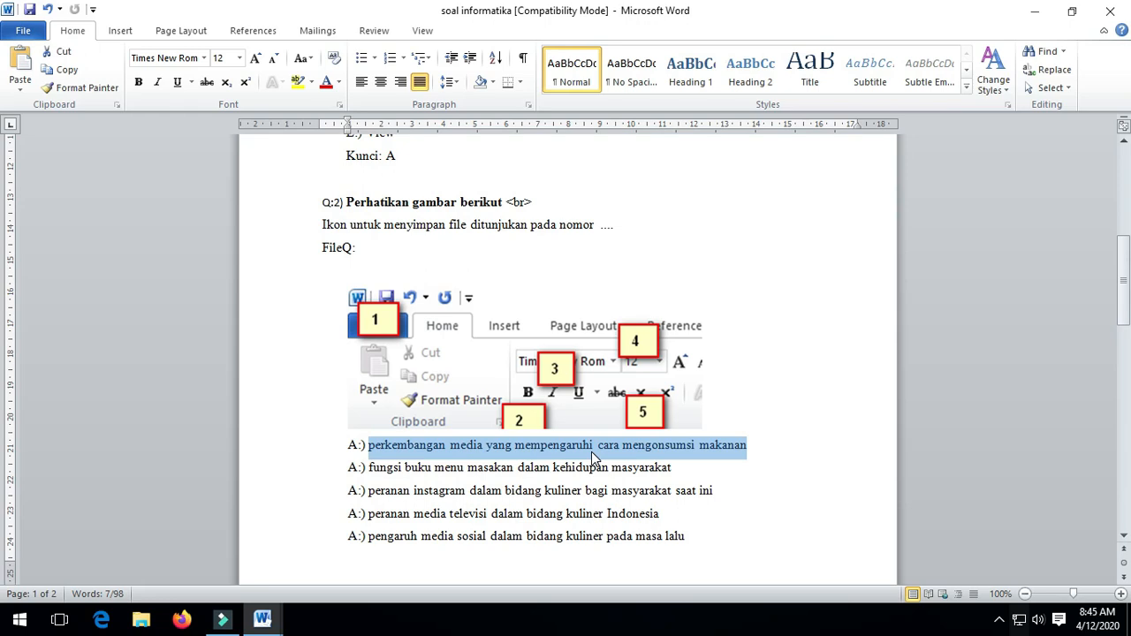
text(1)
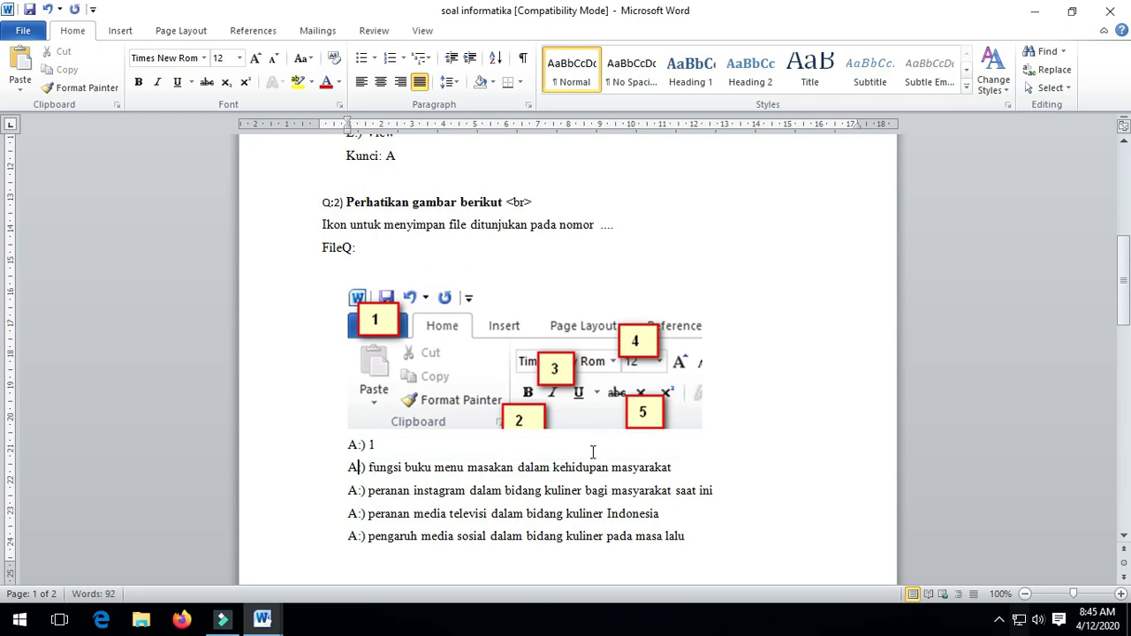
key(Right)
key(shift+Right)
text(B)
key(Right)
key(Right)
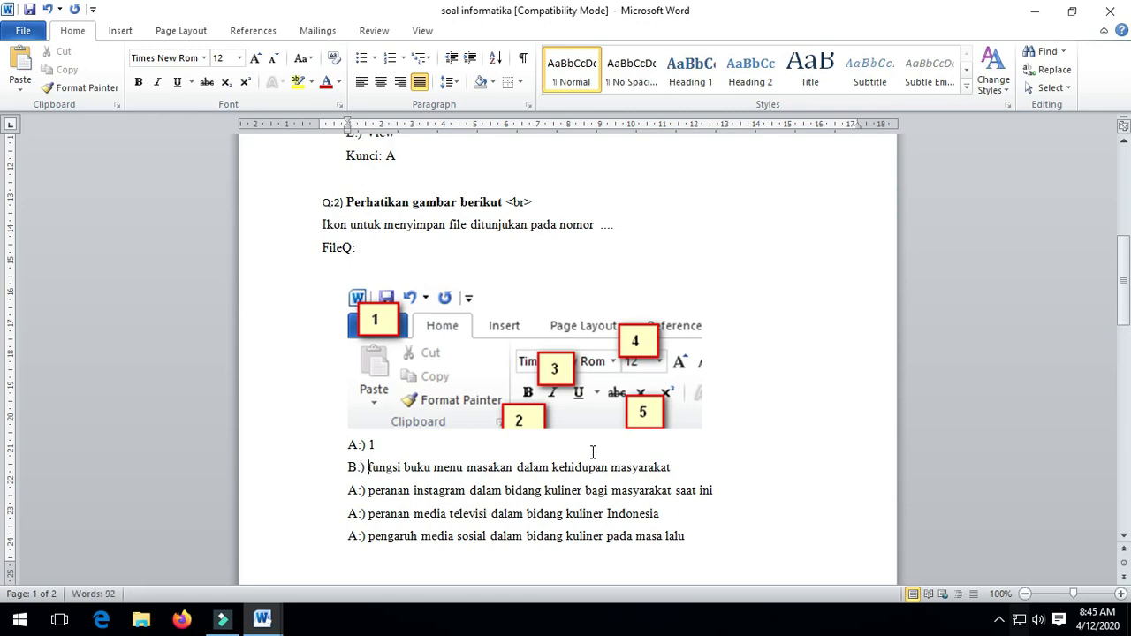
key(shift+End)
text(2)
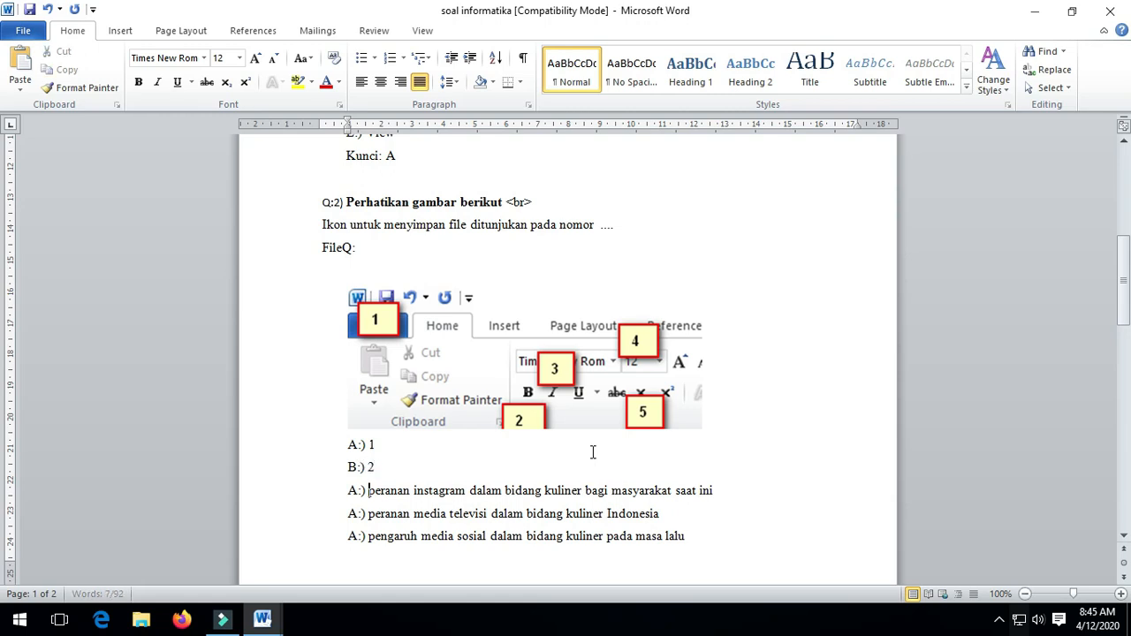
key(shift+Left)
text(C)
key(Right)
key(Right)
key(shift+End)
text(3)
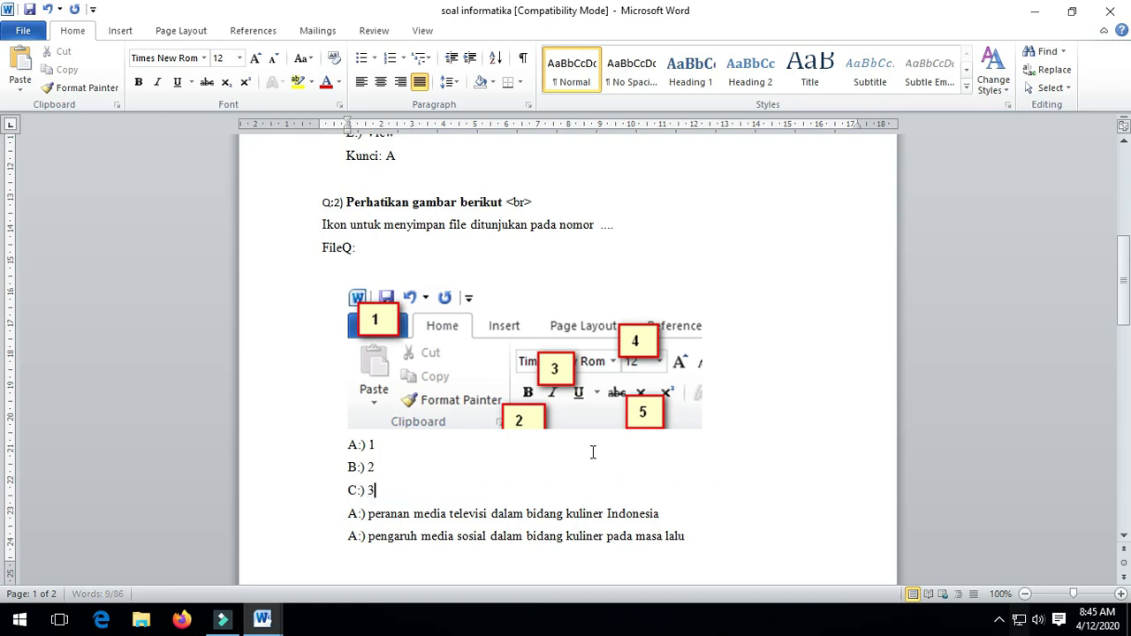
Make the last two options read D:) 4 and E:) 5.
key(shift+Left)
text(D)
key(Right)
key(Right)
key(shift+End)
text(4)
key(Left)
key(Left)
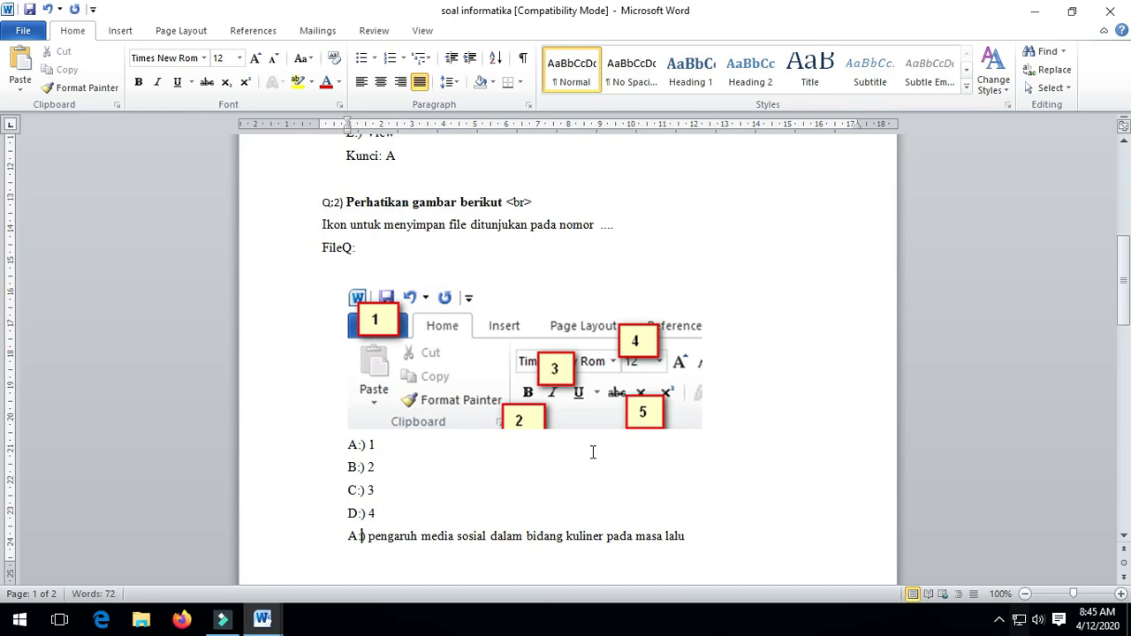
key(shift+Left)
text(E)
key(Right)
key(Right)
key(Right)
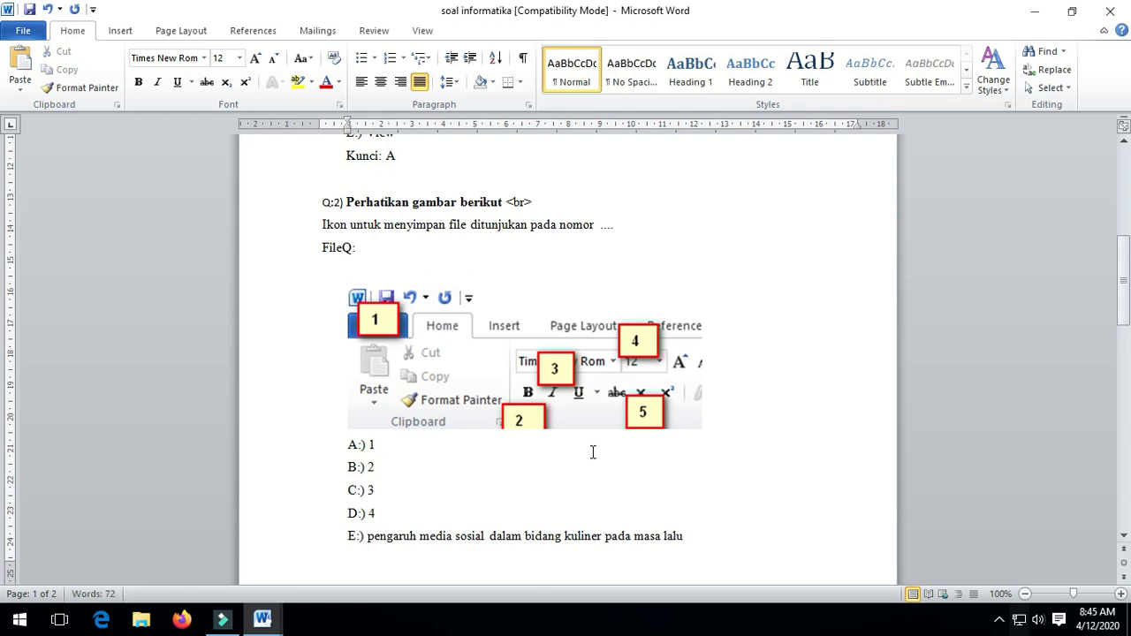
key(shift+End)
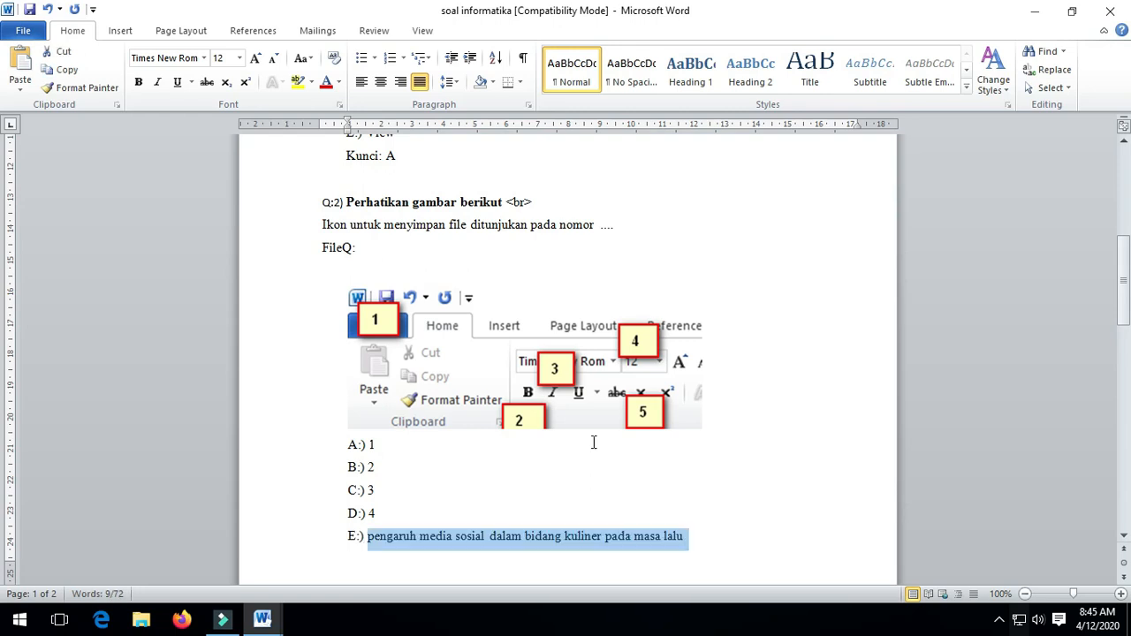
text(5)
Scroll to page 2 to check Q:2's answer key Kunci: A.
scroll(583, 450, down, 6)
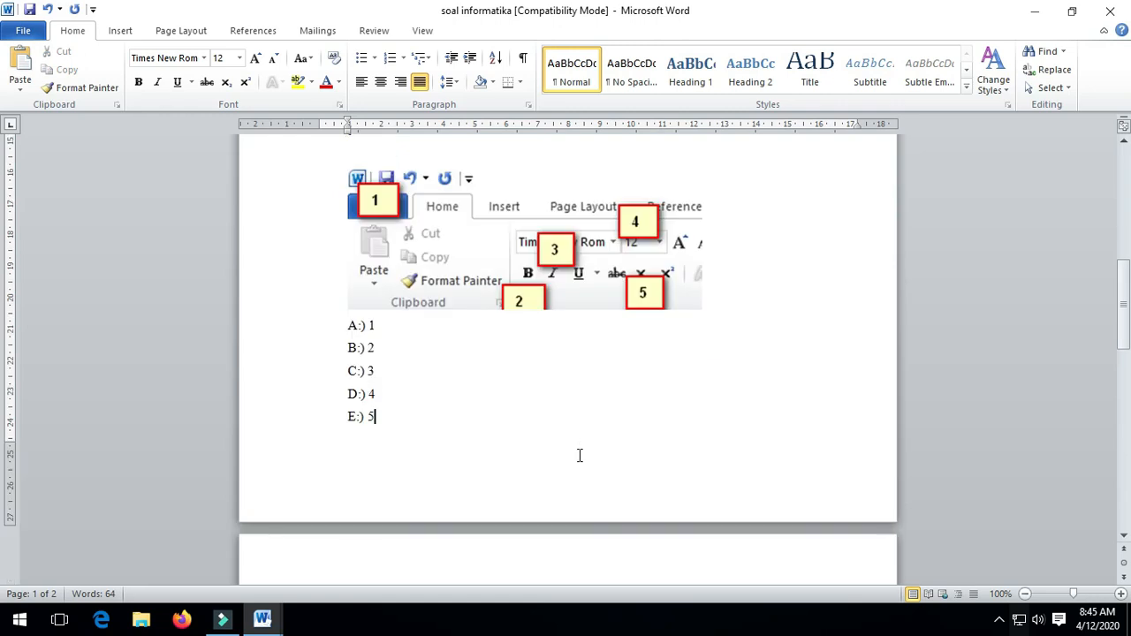
click(392, 312)
click(368, 308)
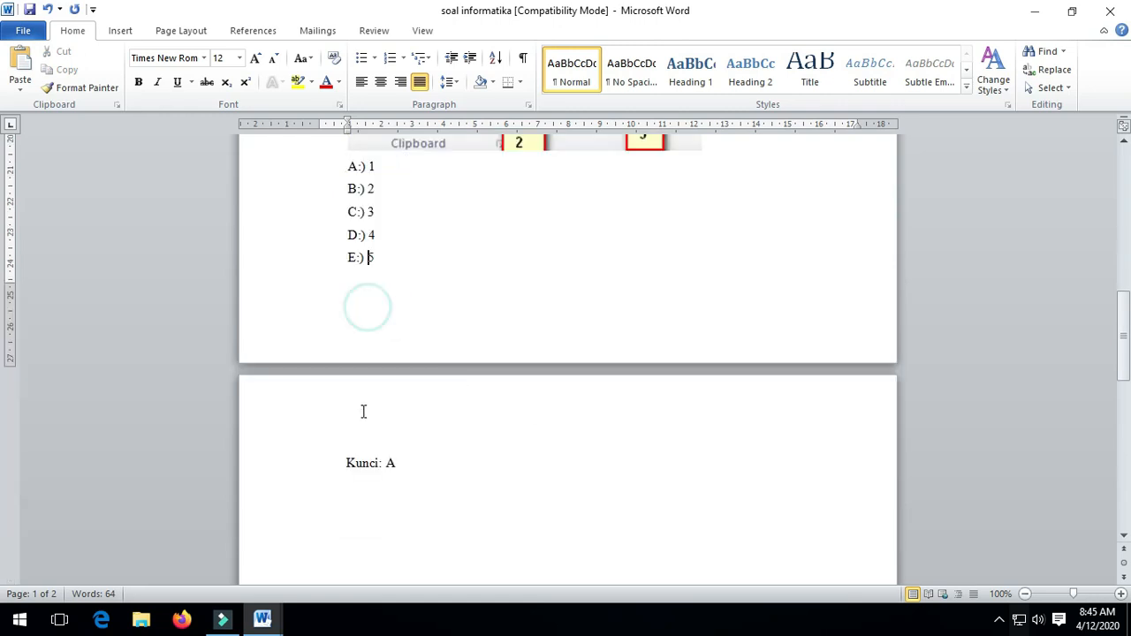
click(363, 410)
scroll(422, 457, up, 3)
scroll(423, 457, up, 4)
scroll(389, 522, down, 7)
click(408, 457)
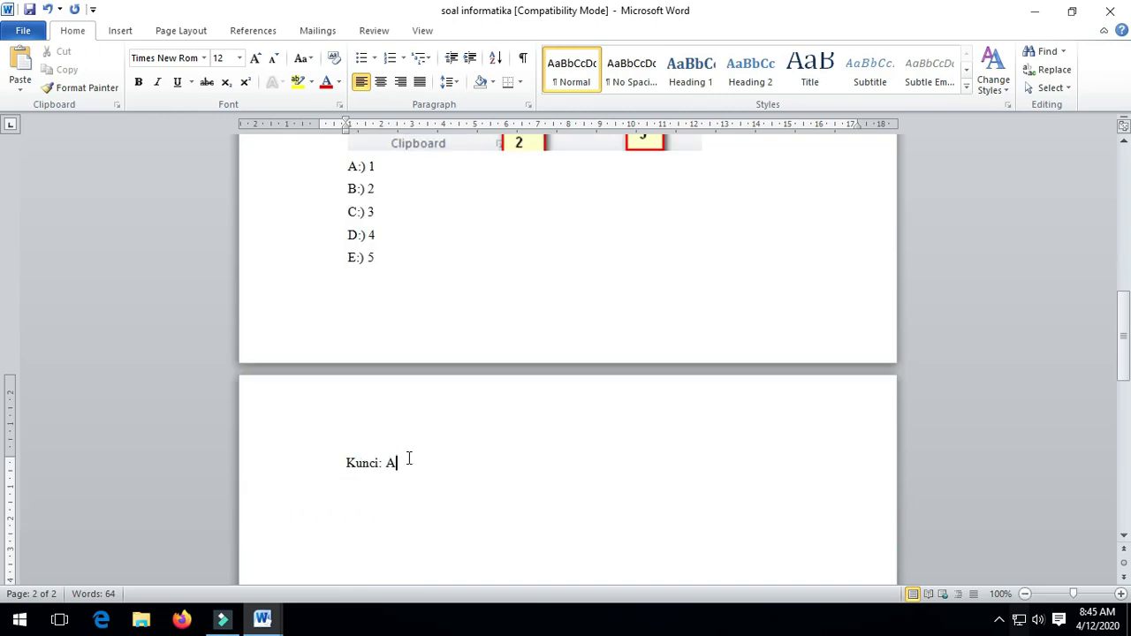
scroll(455, 442, up, 16)
scroll(456, 442, up, 2)
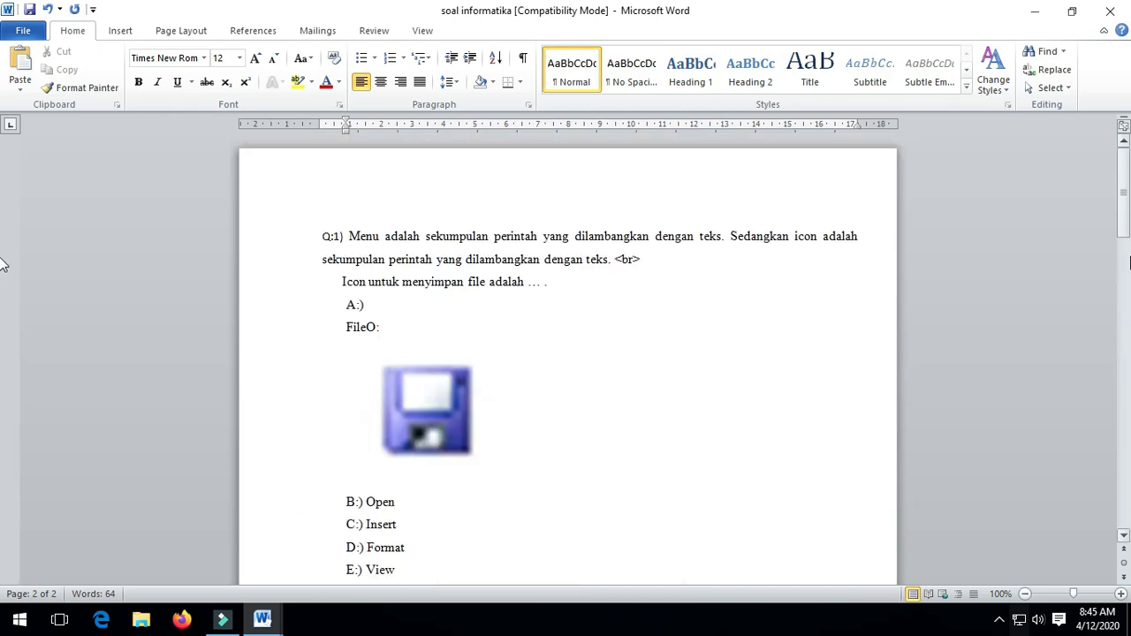
Save the soal informatika exam document.
click(1125, 196)
mouse_move(1125, 196)
mouse_down()
mouse_move(1125, 500)
mouse_move(1125, 193)
mouse_up()
click(29, 9)
Close the exam document and exit Word, discarding the unsaved Document1.
click(1116, 22)
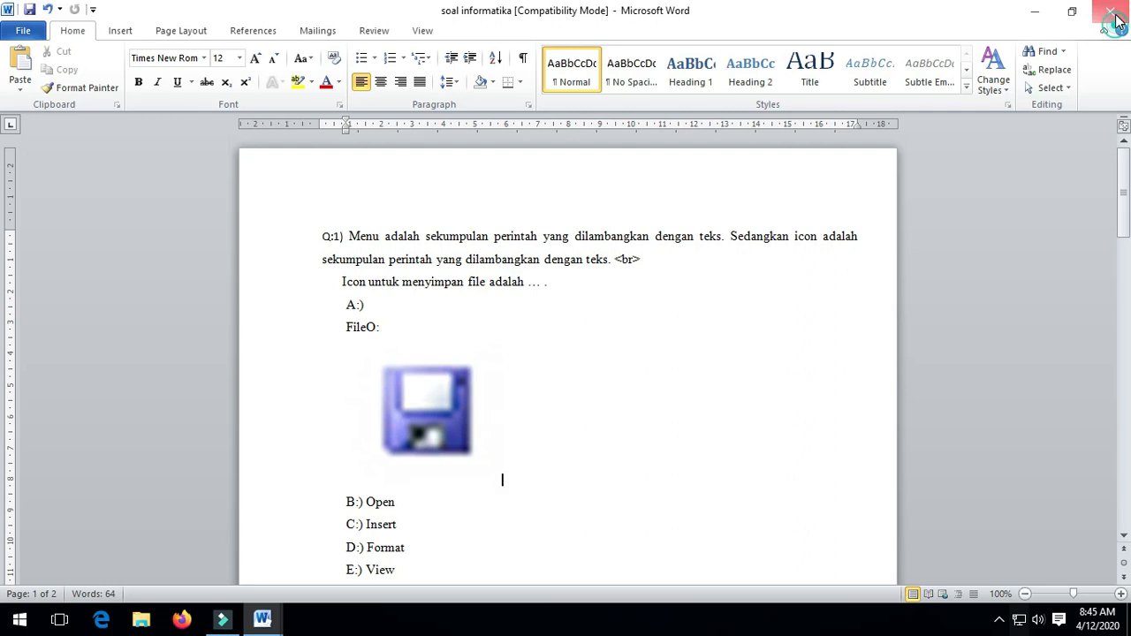
click(1125, 8)
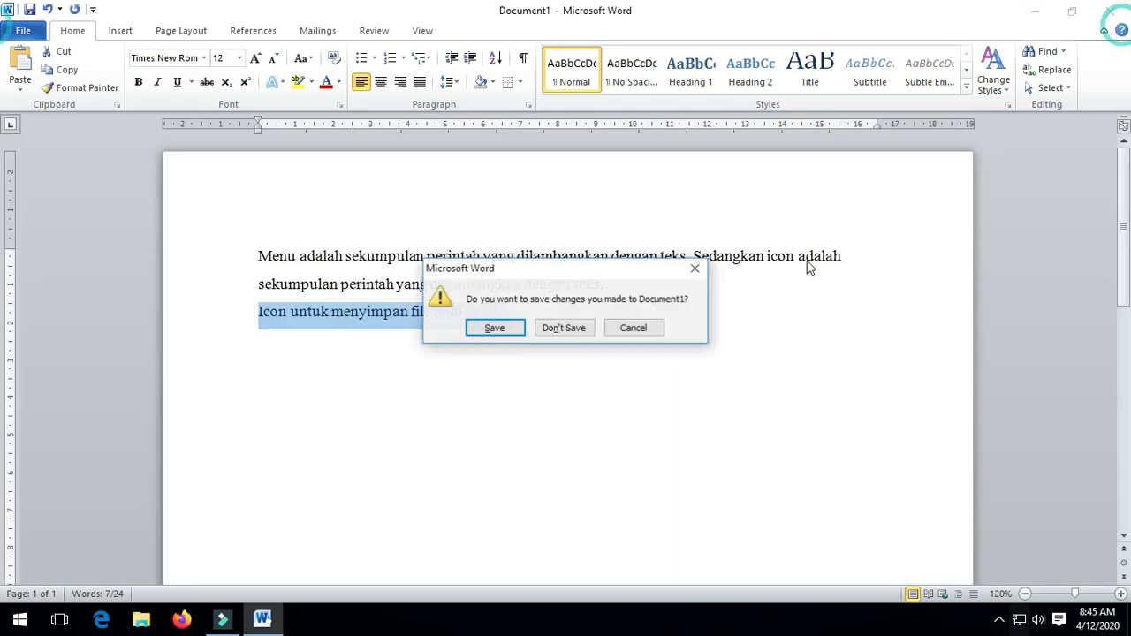
click(566, 327)
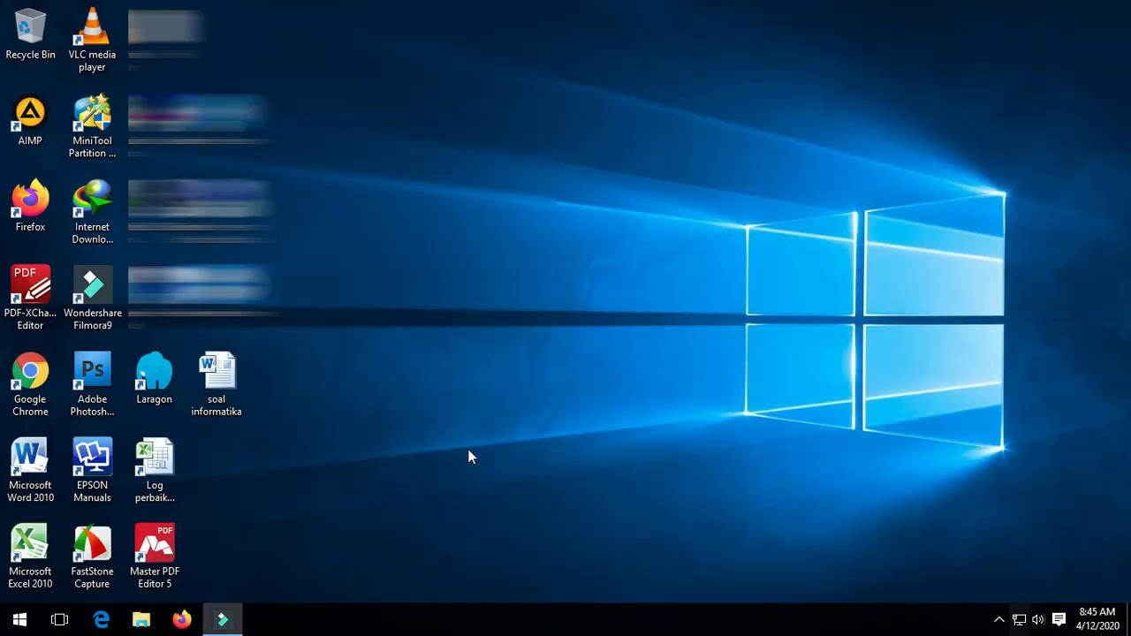
Launch Chrome and load the CBT SMAN 1 Maja admin login page from the suggested server address.
double_click(30, 376)
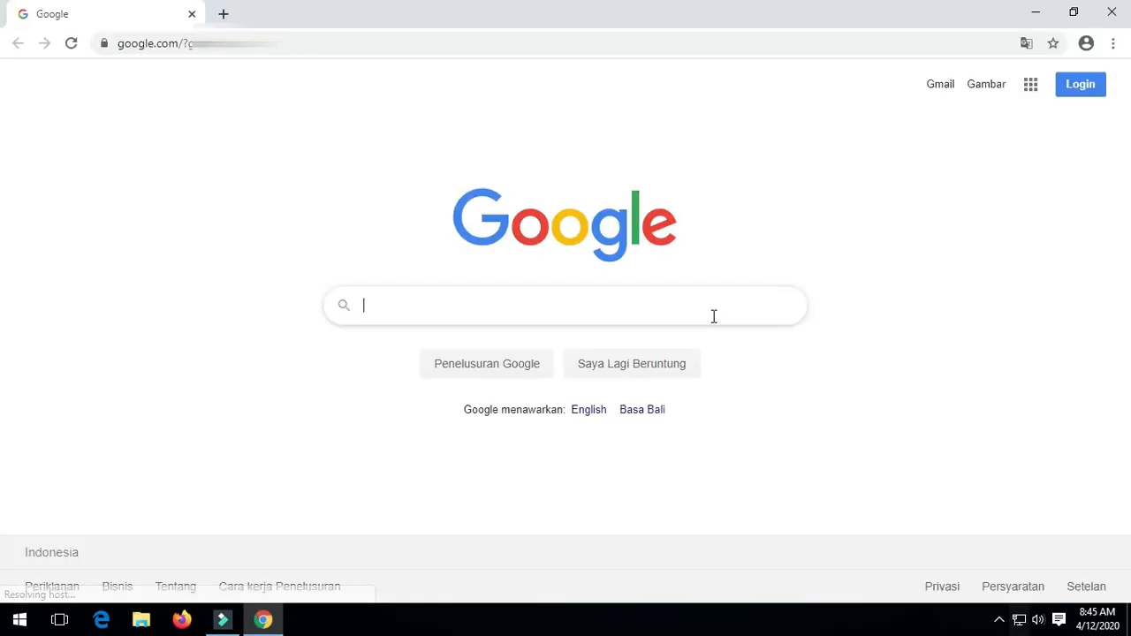
key(ctrl+l)
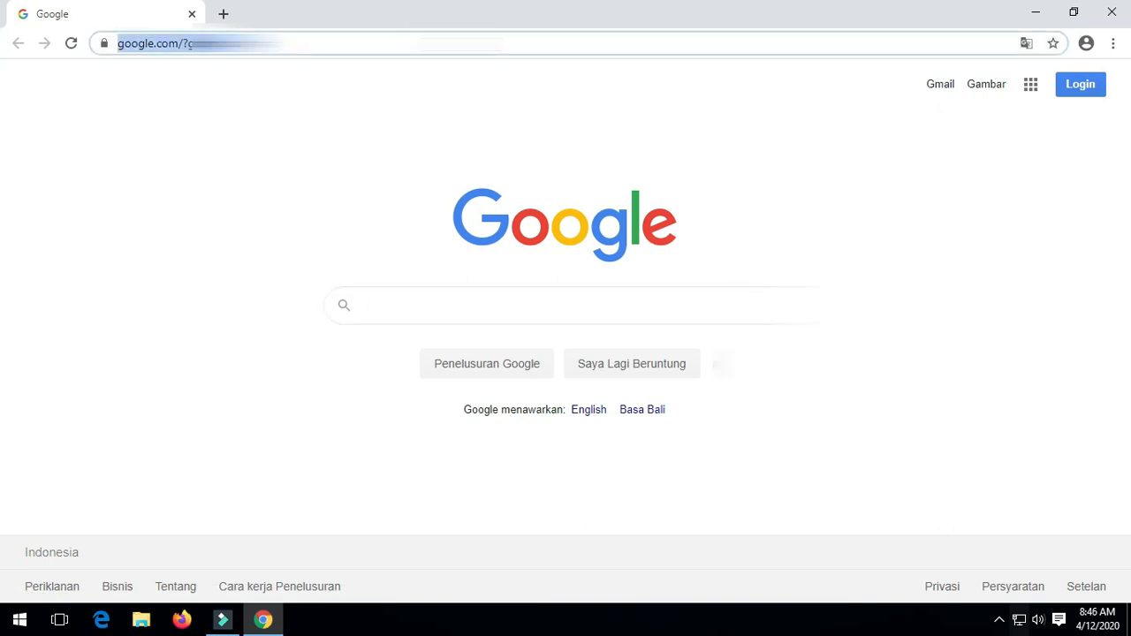
text(202.157.184.)
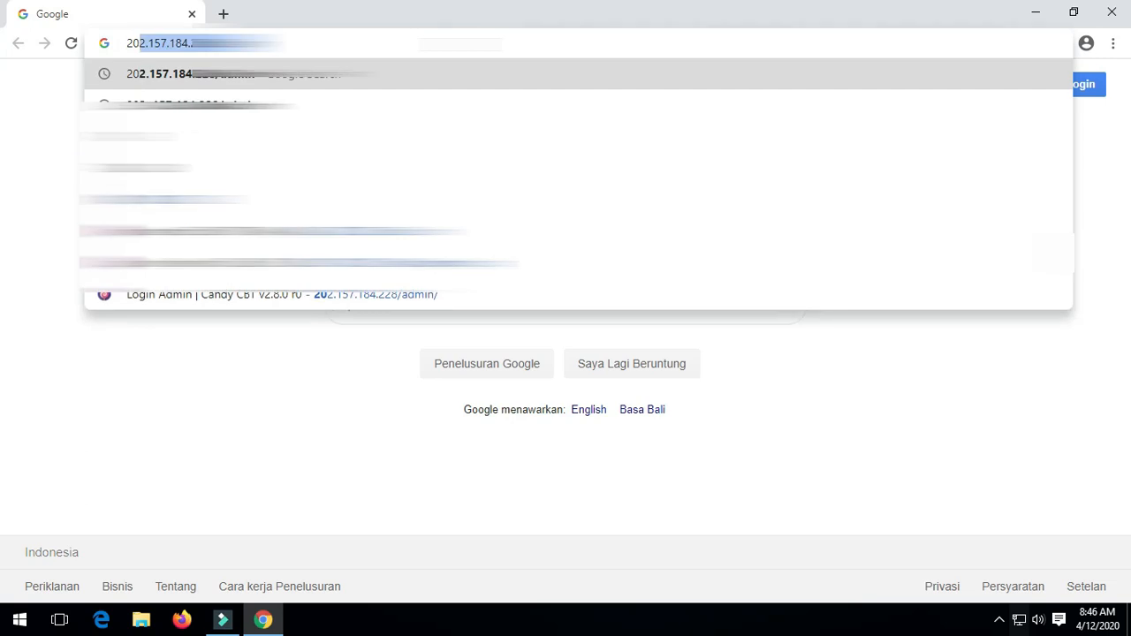
key(Right)
key(Return)
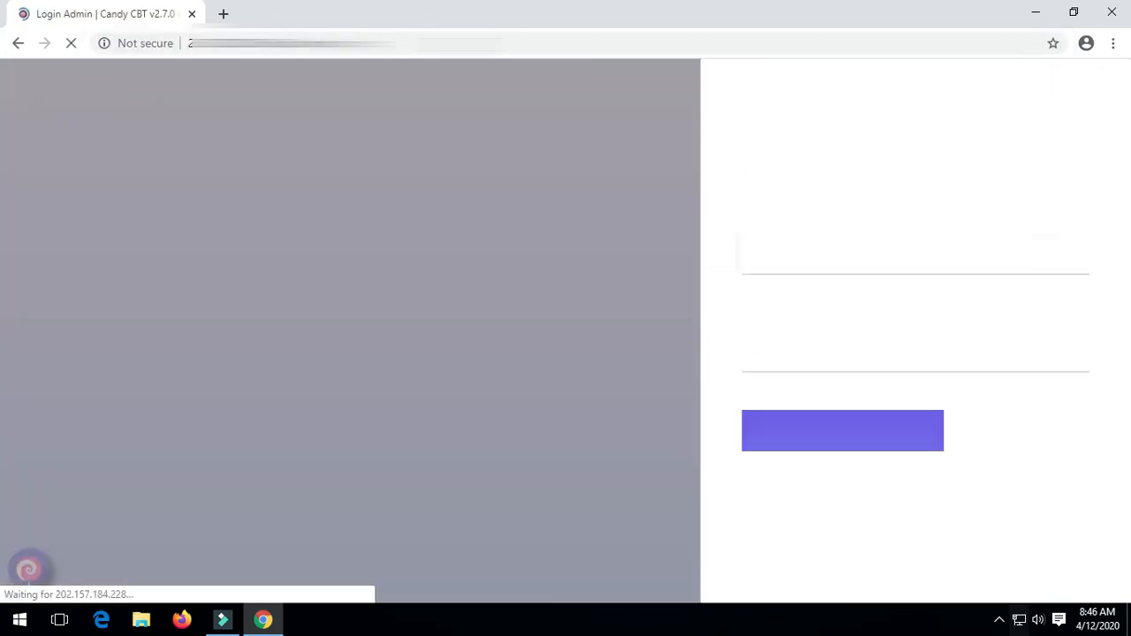
Enter the admin username in the Username field, then delete its last character.
click(889, 263)
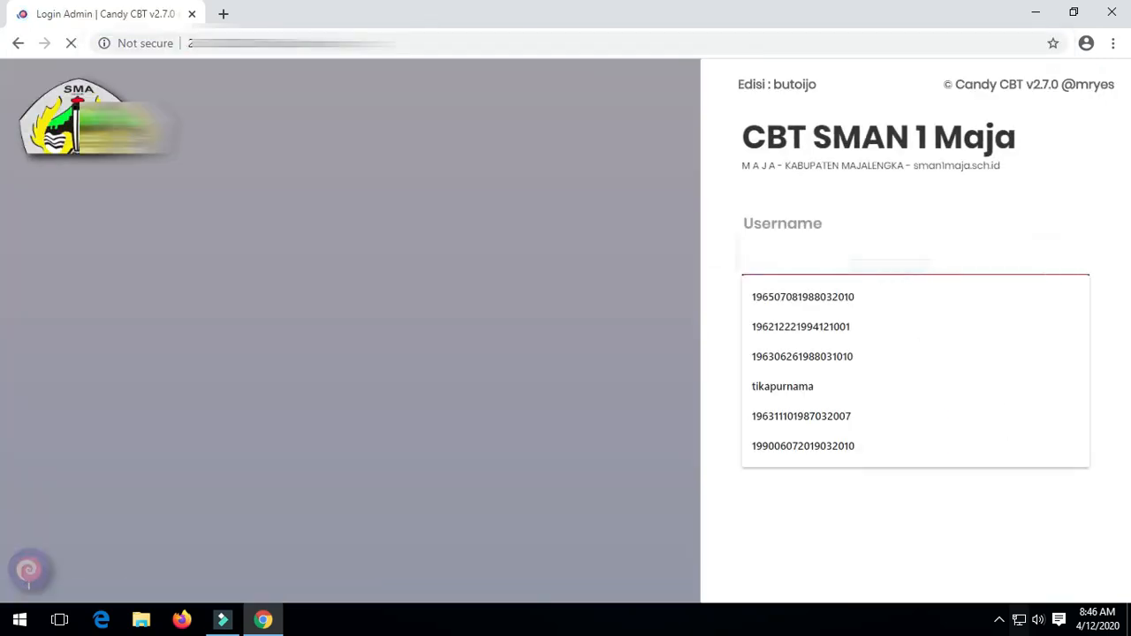
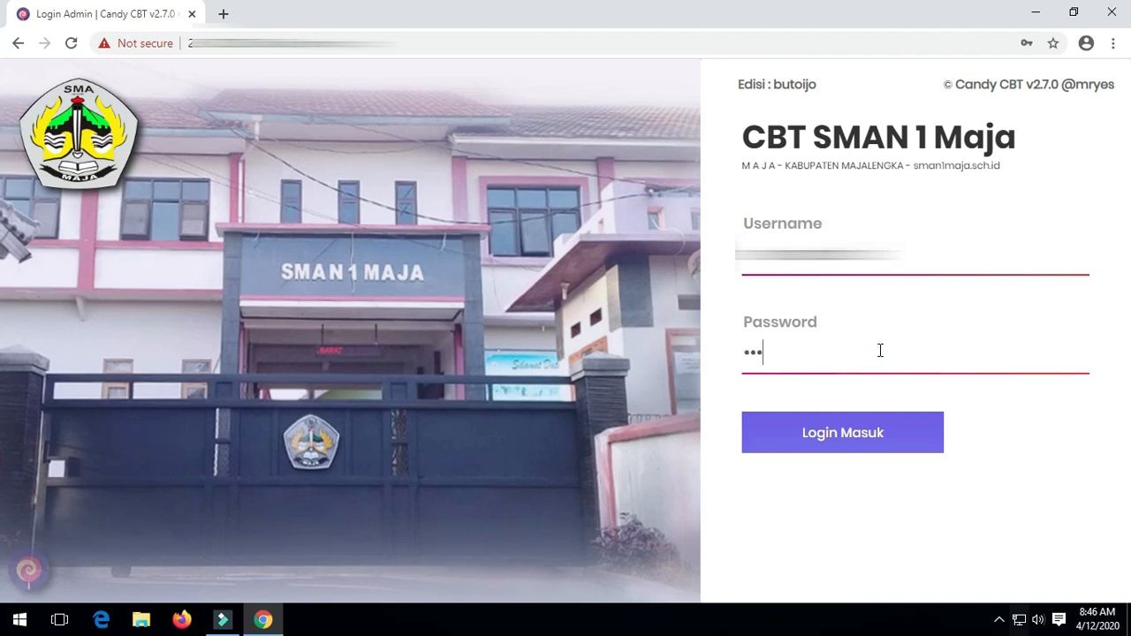
Log in as administrator, expand and collapse the UBK sidebar item, then open Bank Soal.
click(867, 449)
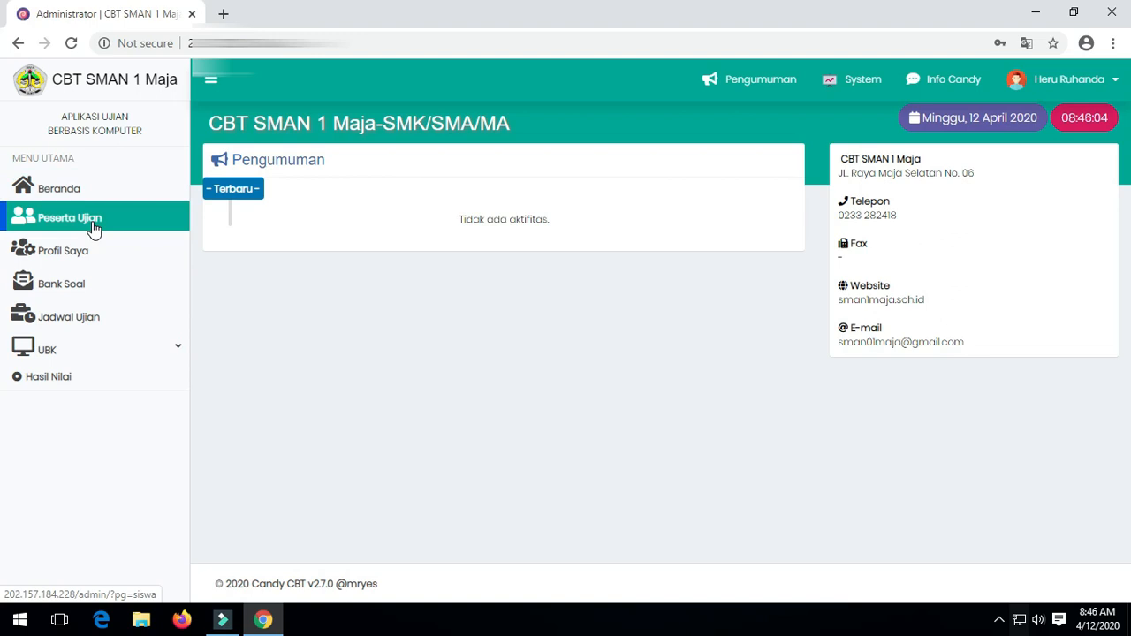
click(95, 350)
click(96, 345)
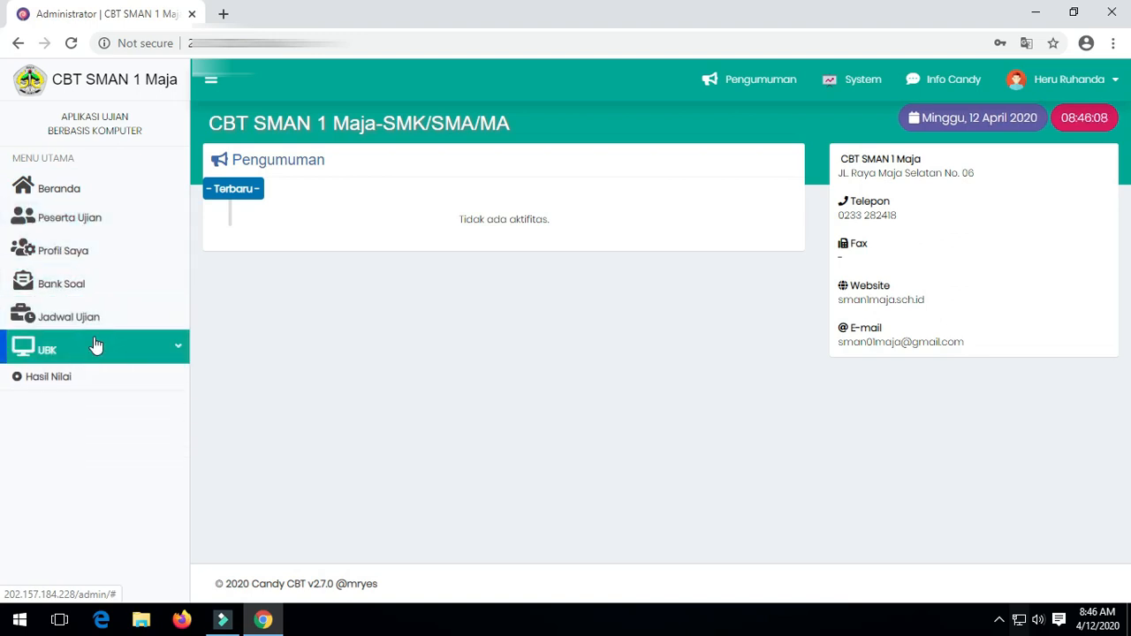
click(92, 292)
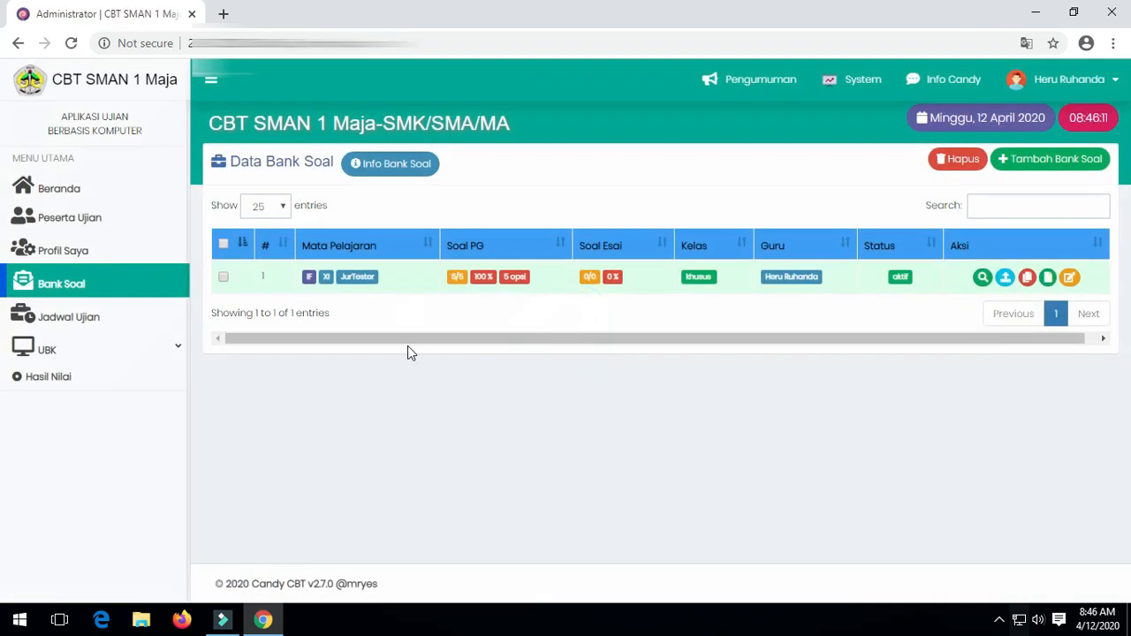
Open the new question bank form and its subject list, then close it without saving.
click(1047, 164)
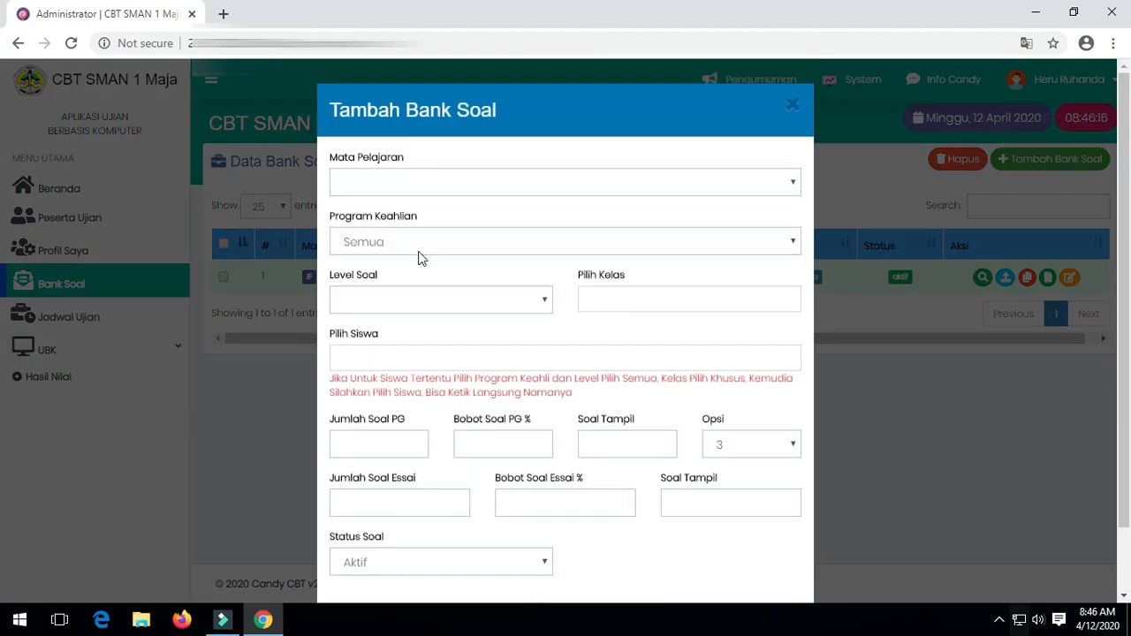
click(409, 182)
click(905, 430)
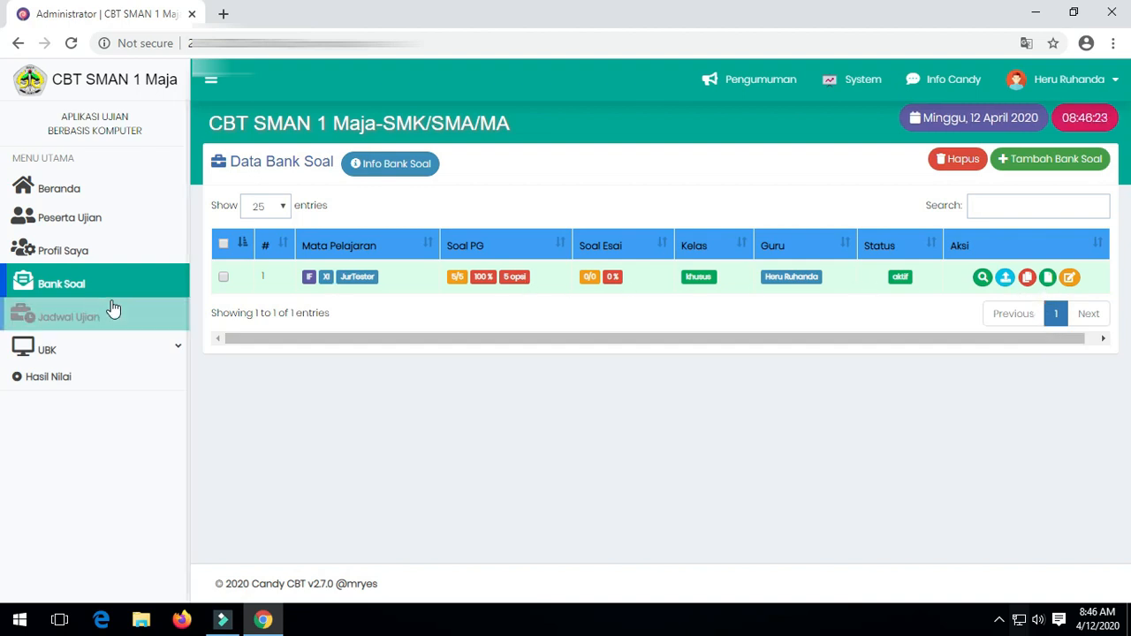
Tick the existing question bank and delete it, confirming with Ya, Hapus!
click(224, 280)
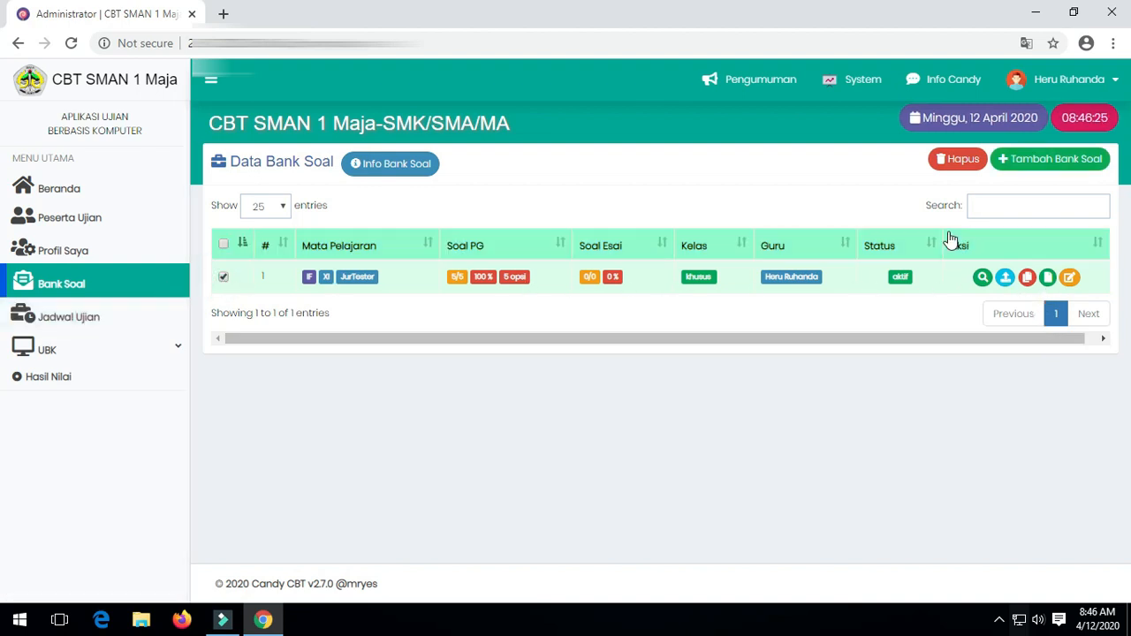
click(953, 161)
click(530, 439)
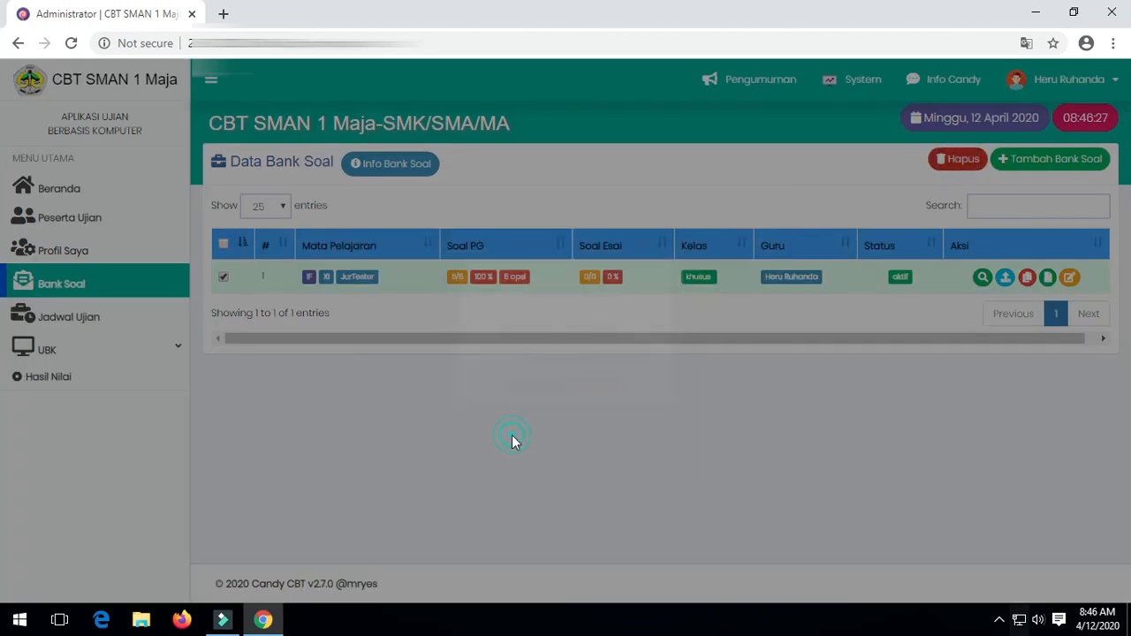
Start a new bank: Informatika, Tester Jurusan, level X, class TesterK, with the tester student.
click(1065, 160)
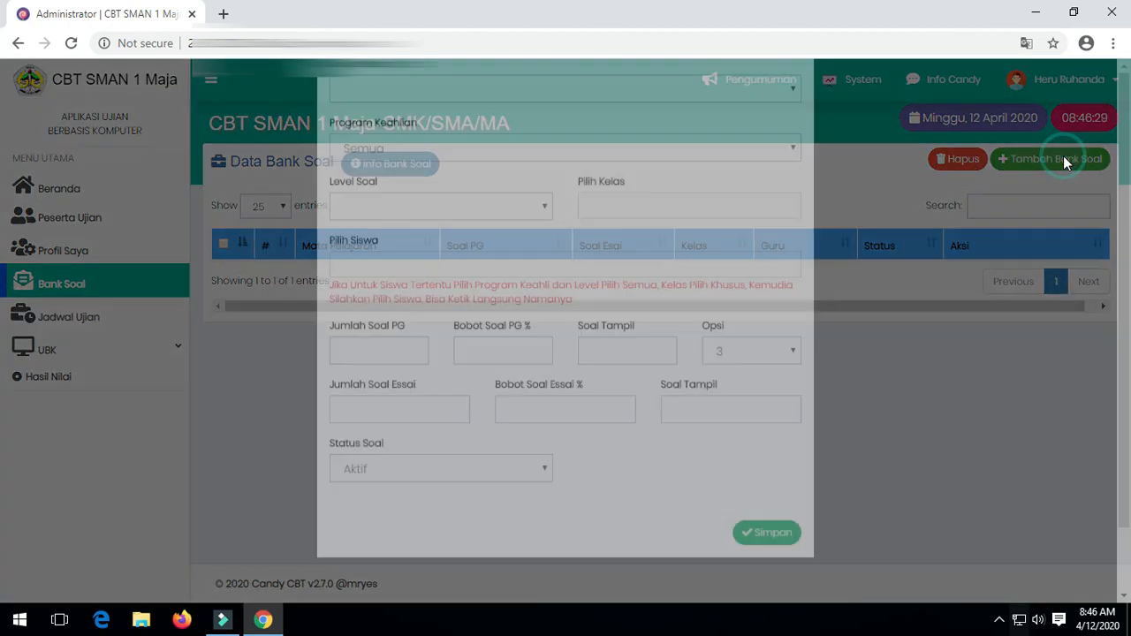
click(499, 186)
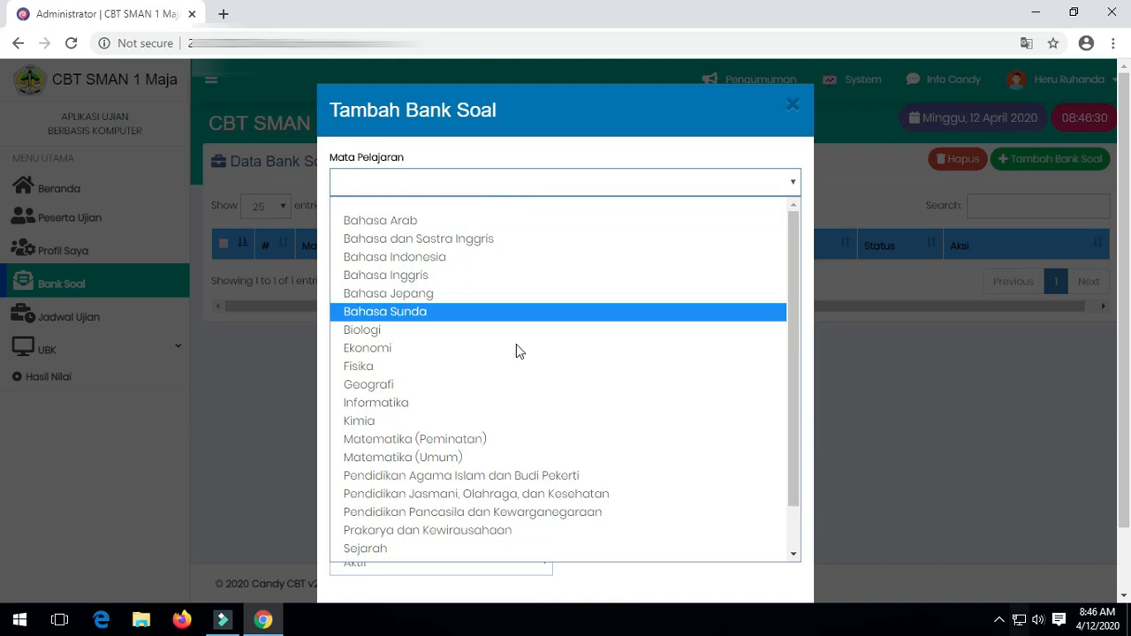
click(512, 404)
click(574, 248)
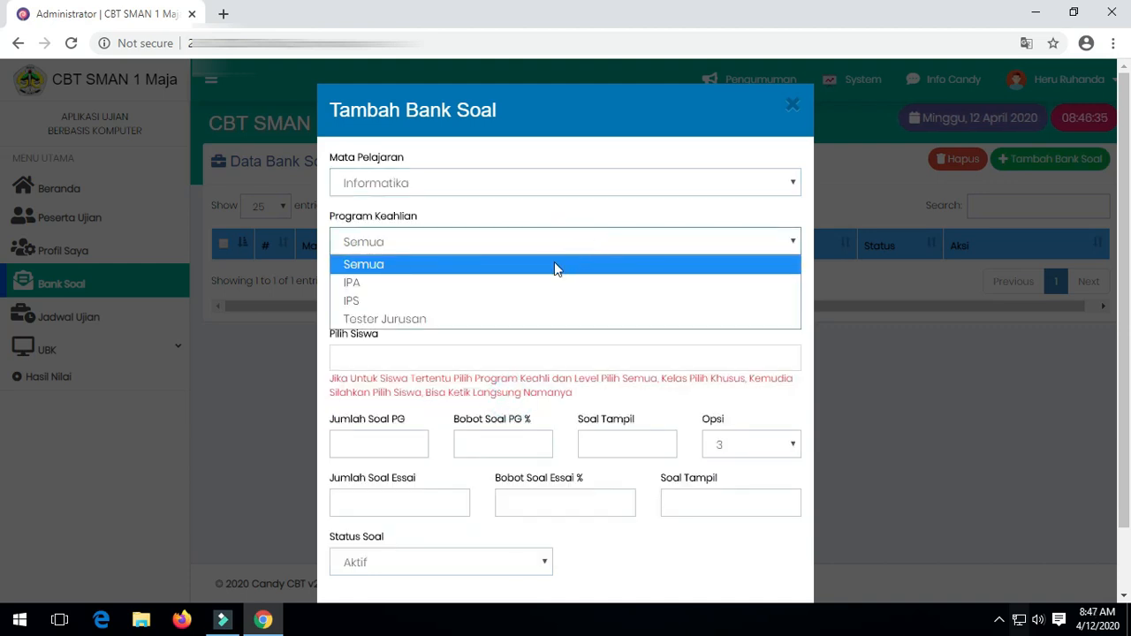
click(499, 319)
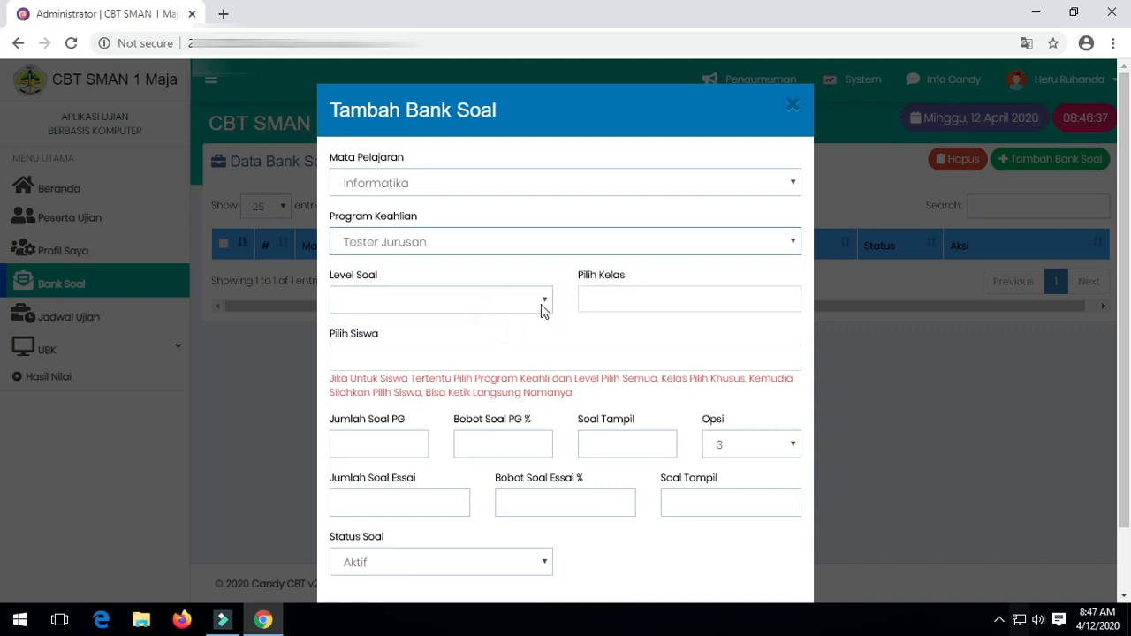
click(540, 304)
click(501, 368)
click(681, 300)
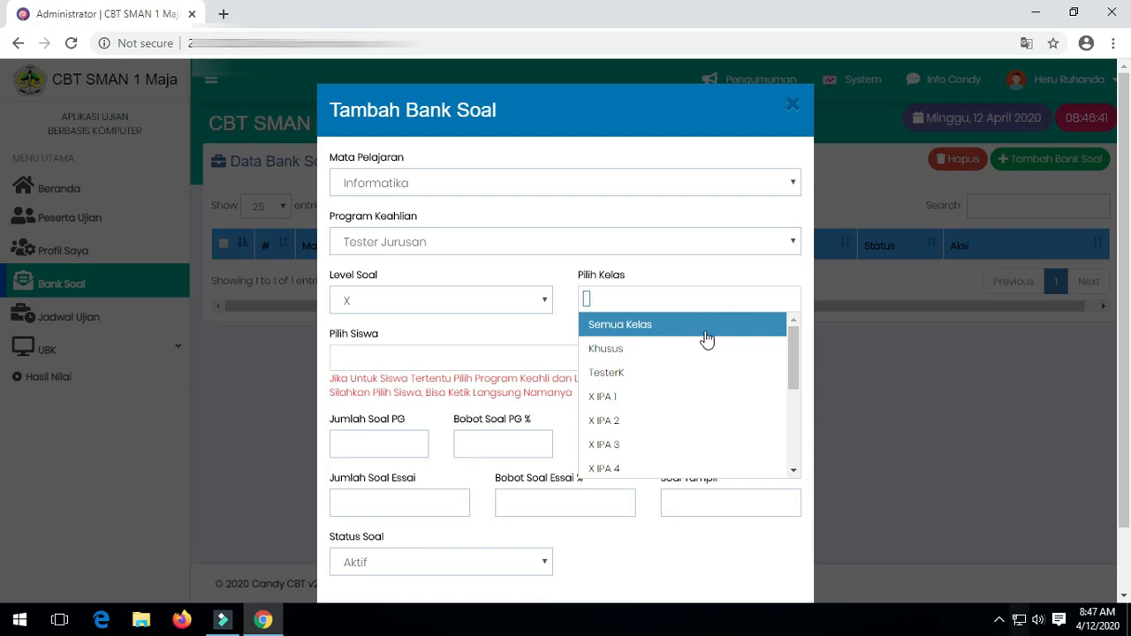
click(698, 373)
click(451, 352)
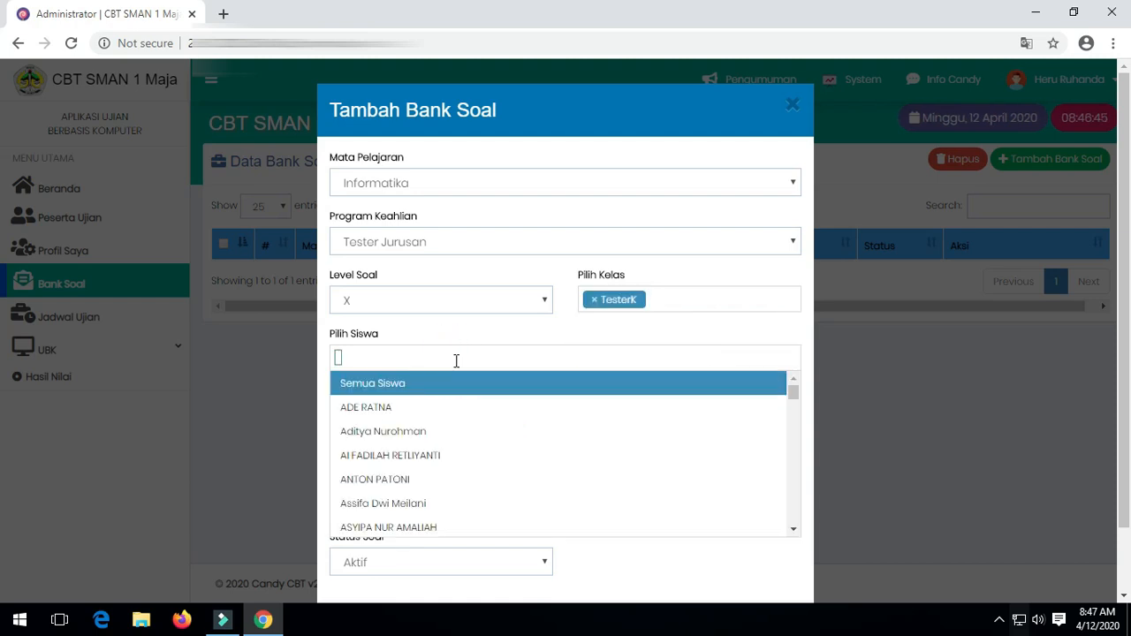
text(nama)
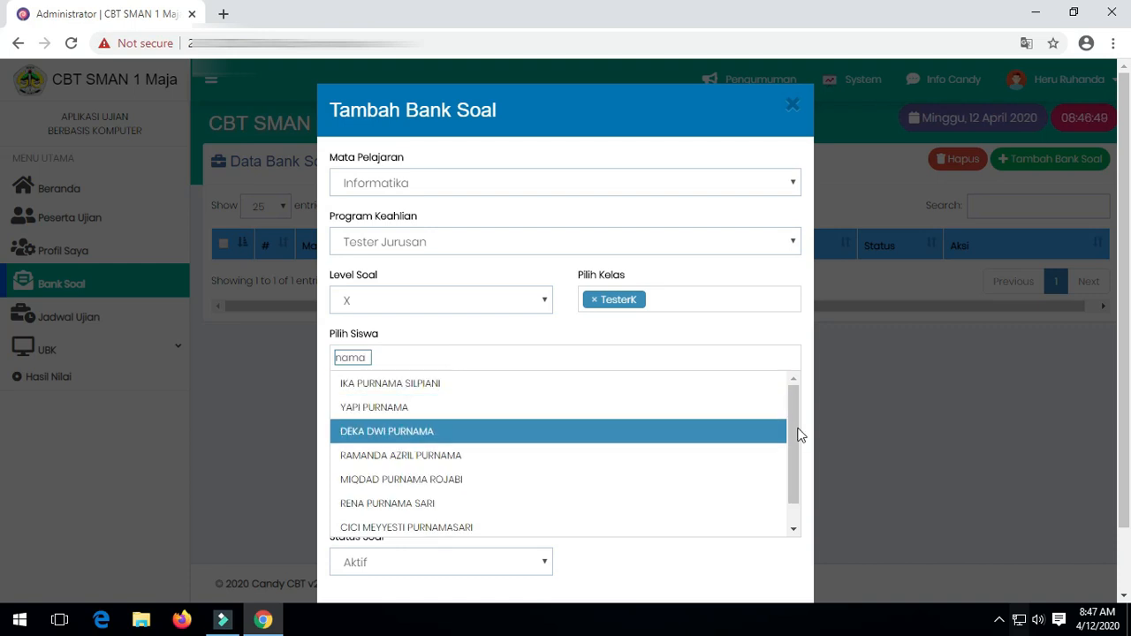
drag(795, 429, 795, 463)
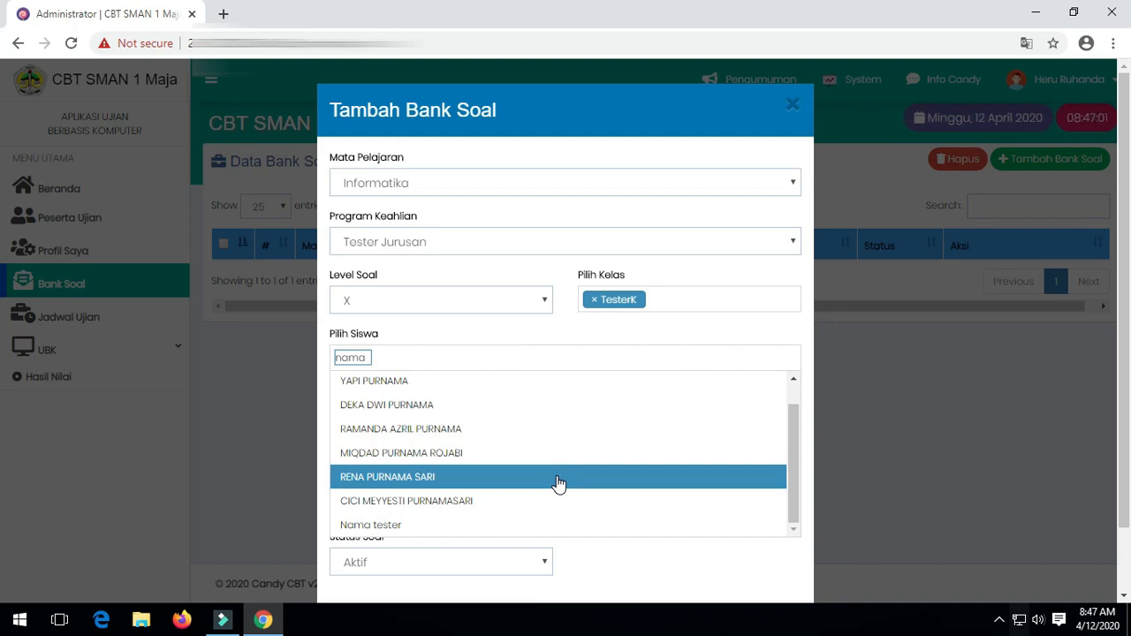
click(510, 526)
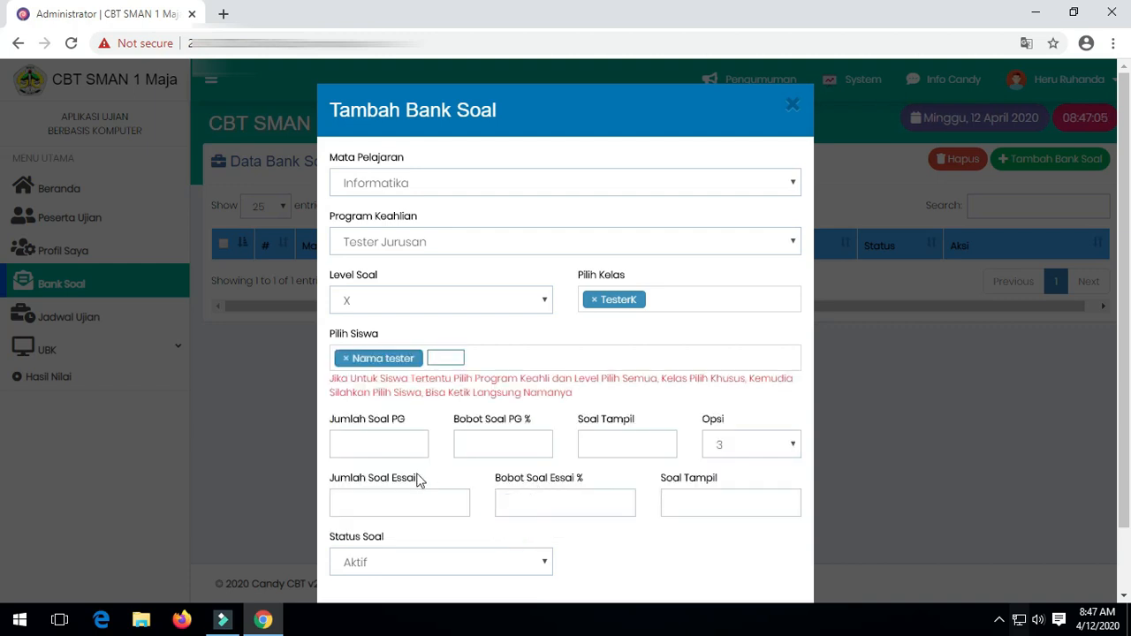
Set 3 multiple-choice questions at 100% with 5 options, 0 essays at 0%, and save.
click(380, 445)
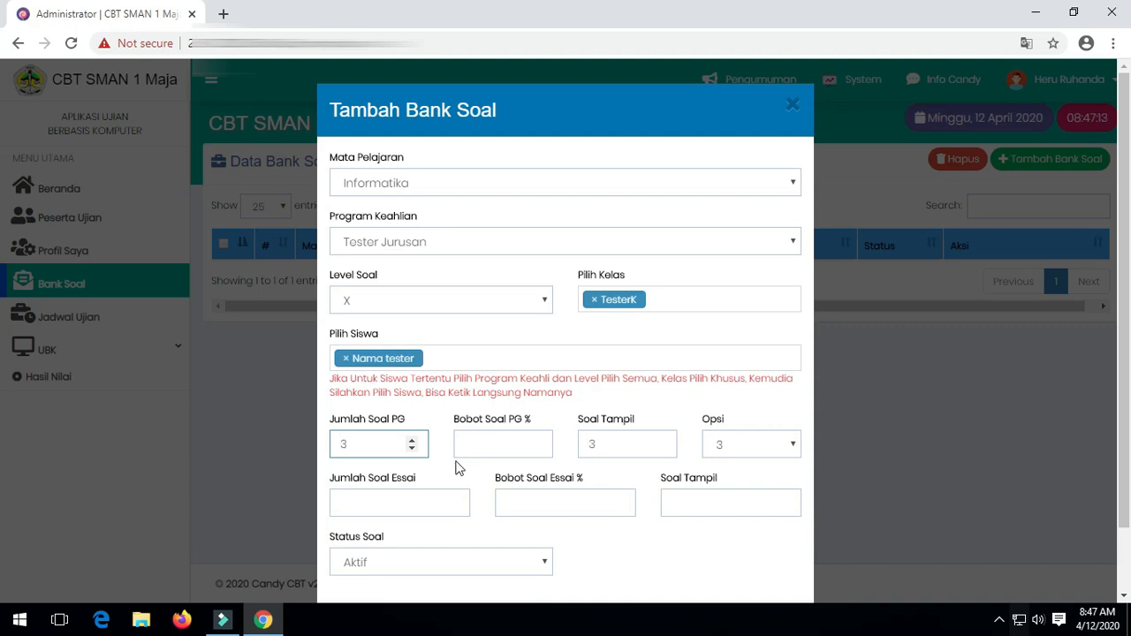
click(497, 442)
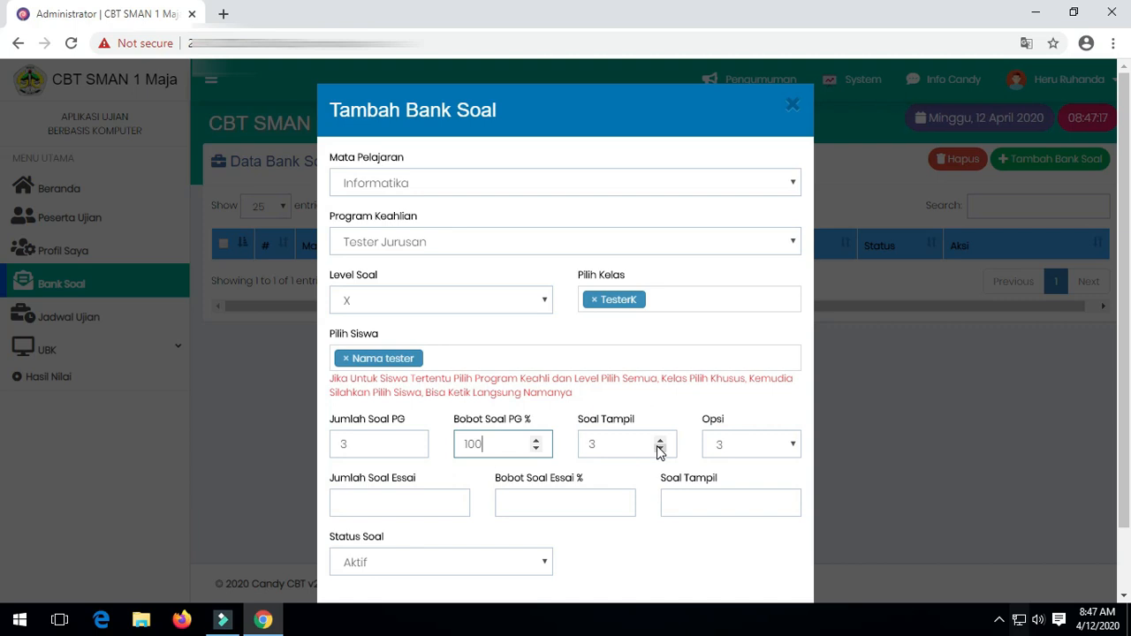
click(781, 446)
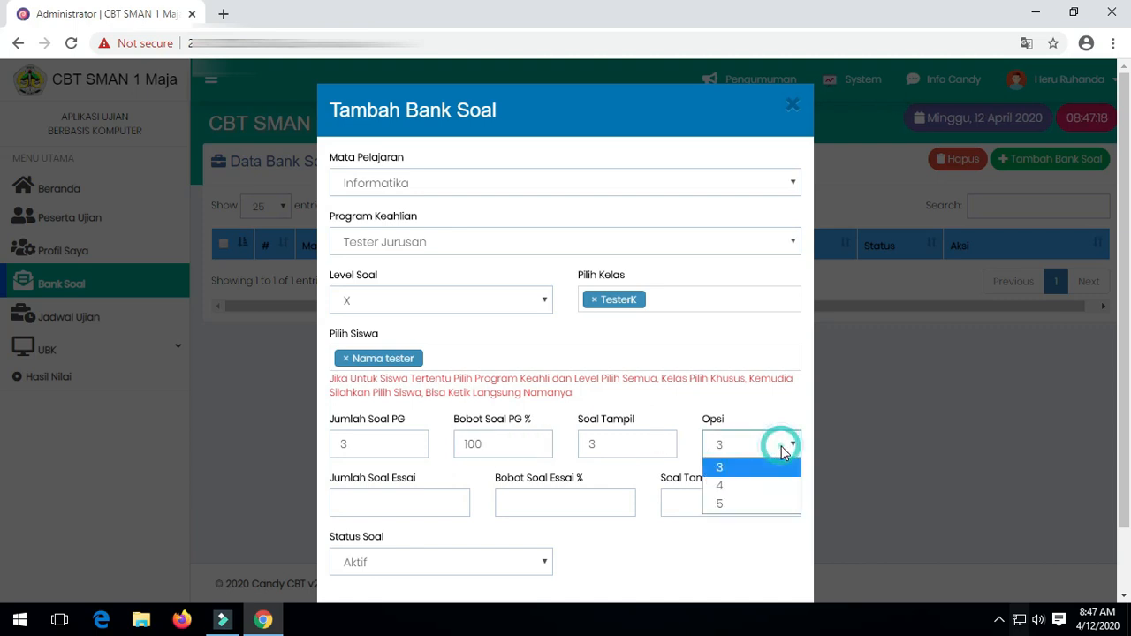
click(773, 505)
scroll(415, 523, down, 1)
click(453, 434)
double_click(420, 431)
text(0)
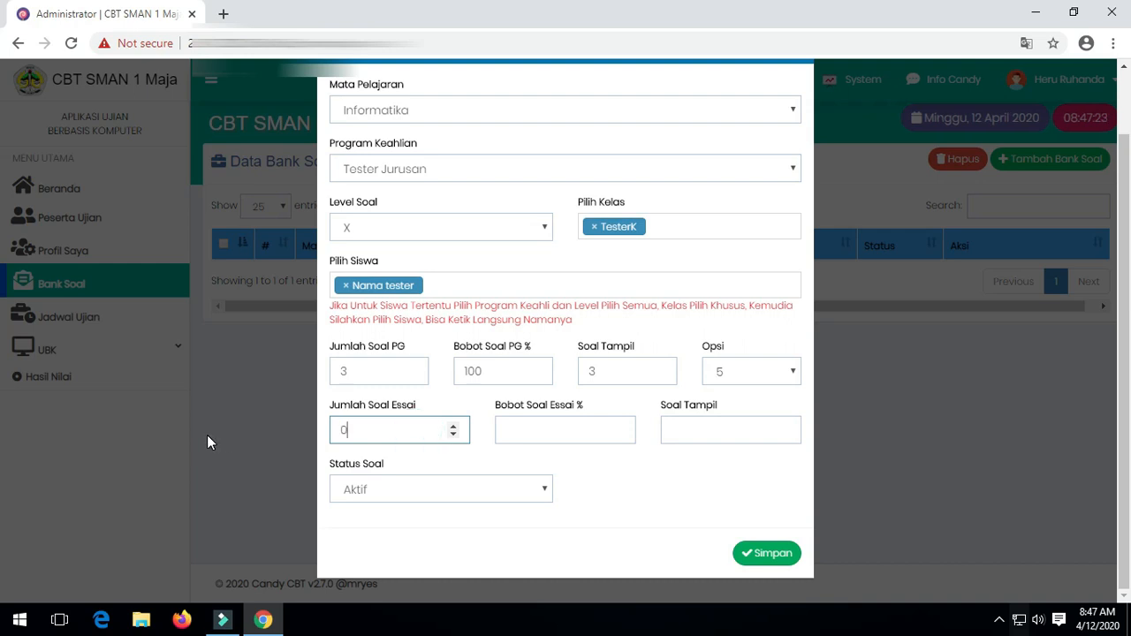
click(592, 433)
text(0)
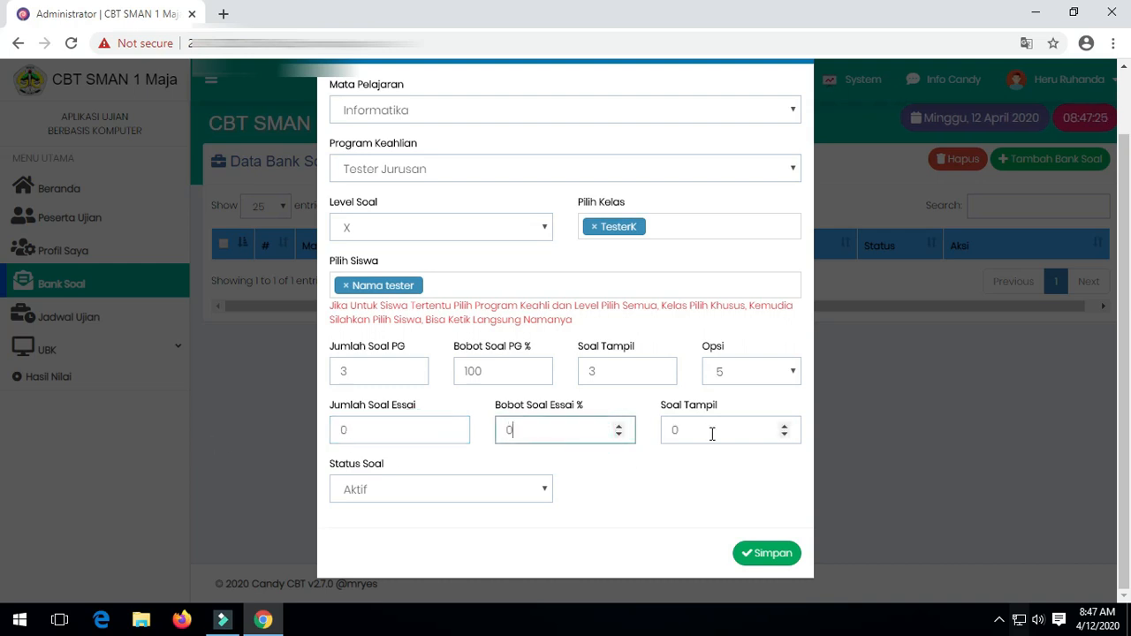
click(764, 548)
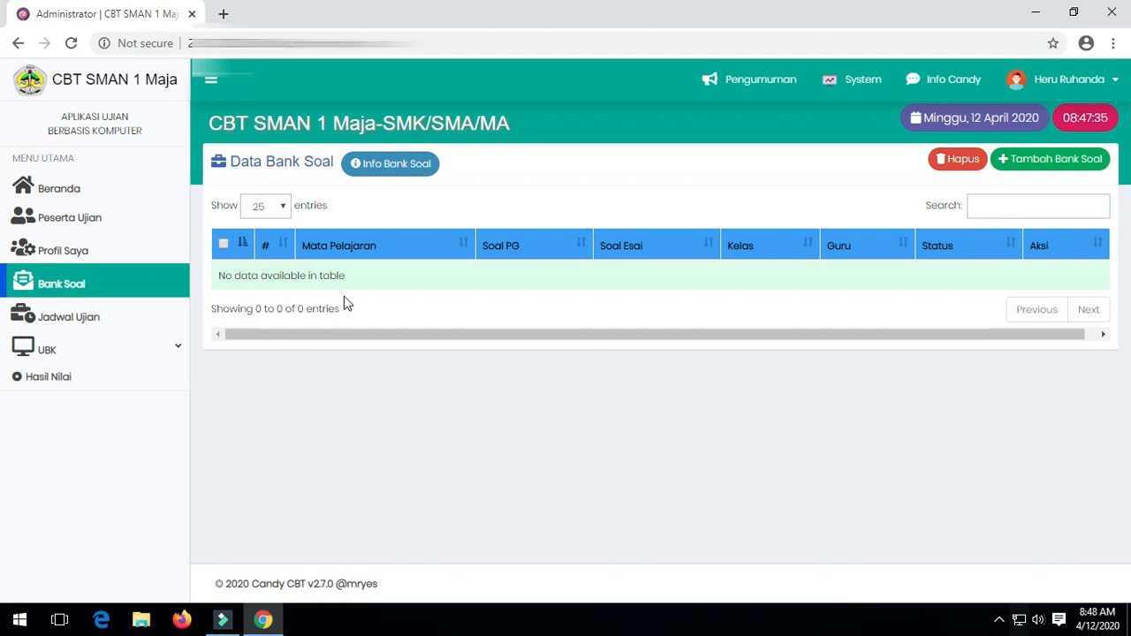
click(72, 43)
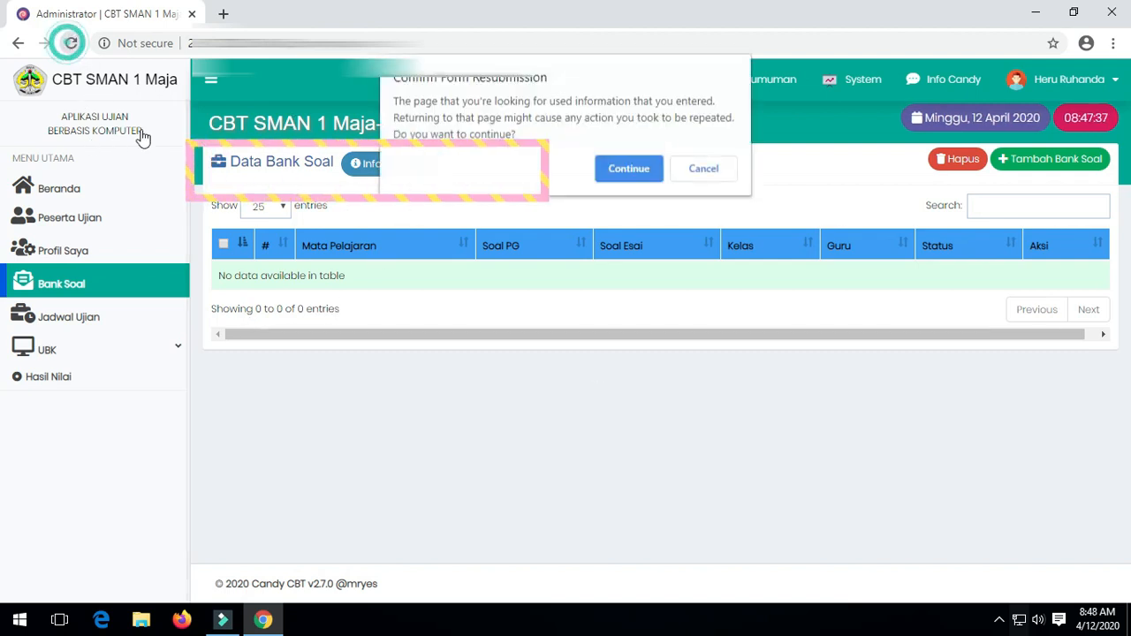
click(628, 169)
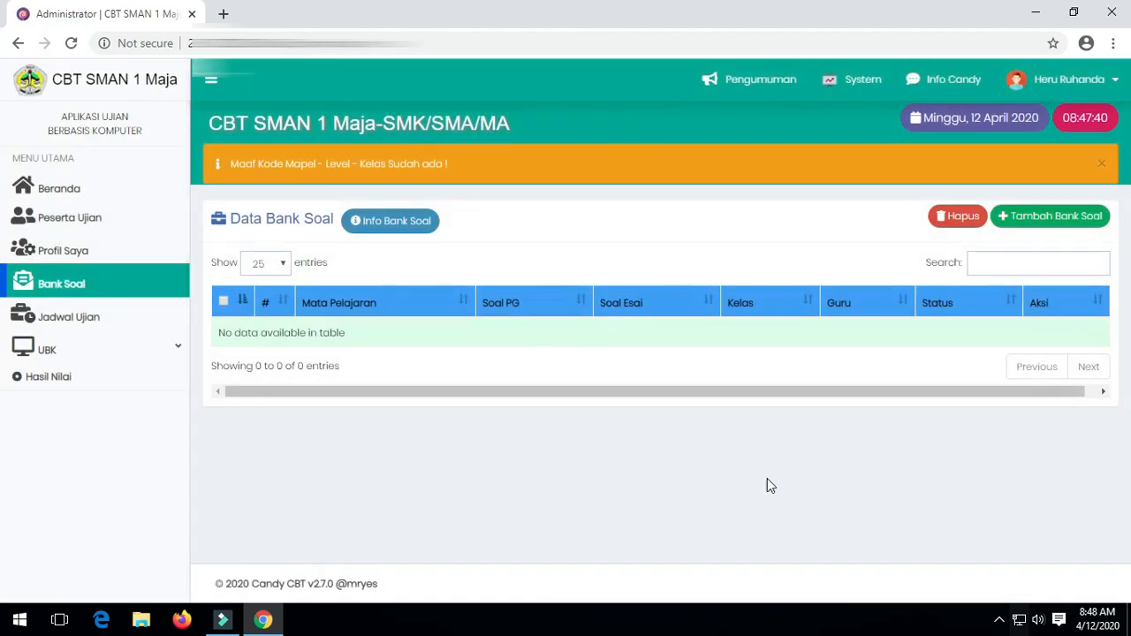
click(71, 43)
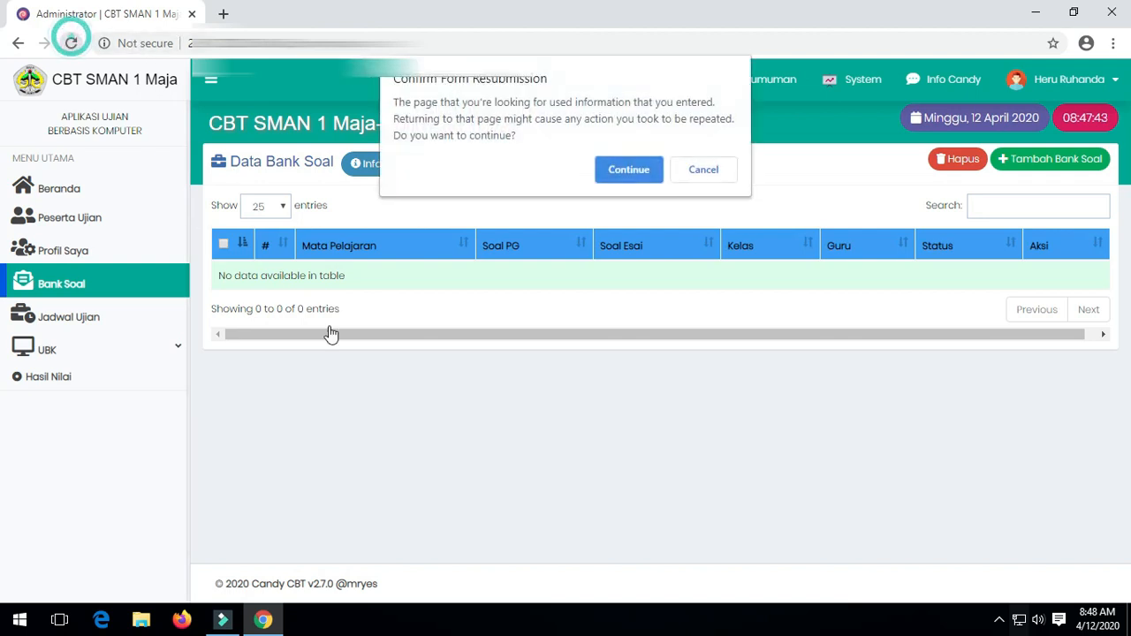
click(629, 171)
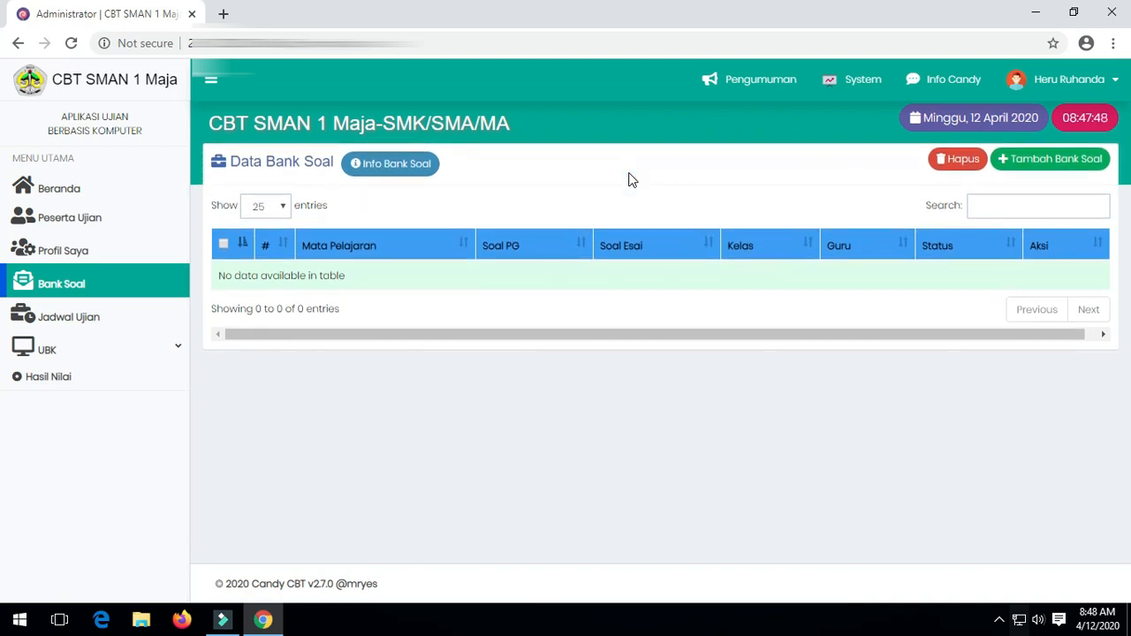
Start a new question bank with subject Informatika, study program Tester Jurusan and level XI.
click(1057, 160)
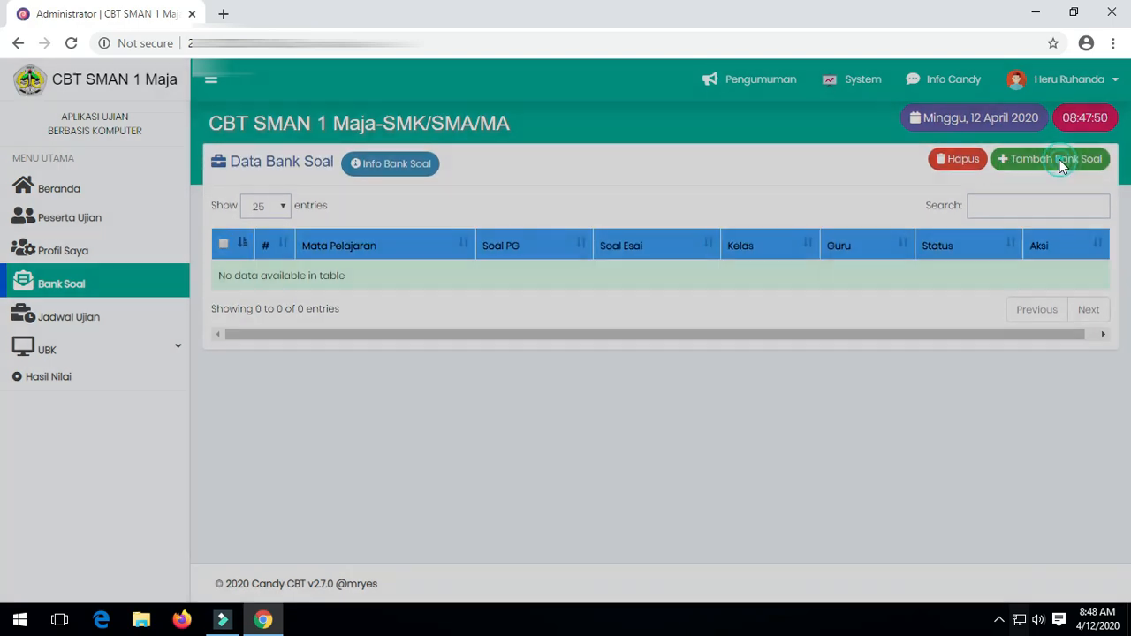
click(513, 299)
click(513, 300)
click(478, 183)
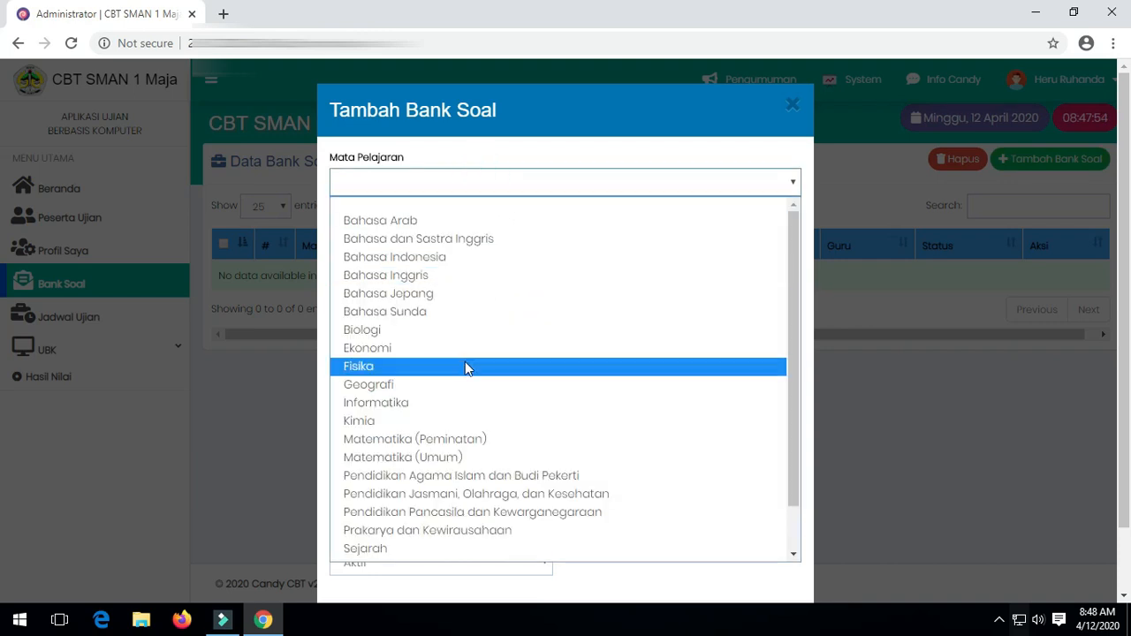
click(463, 397)
click(497, 242)
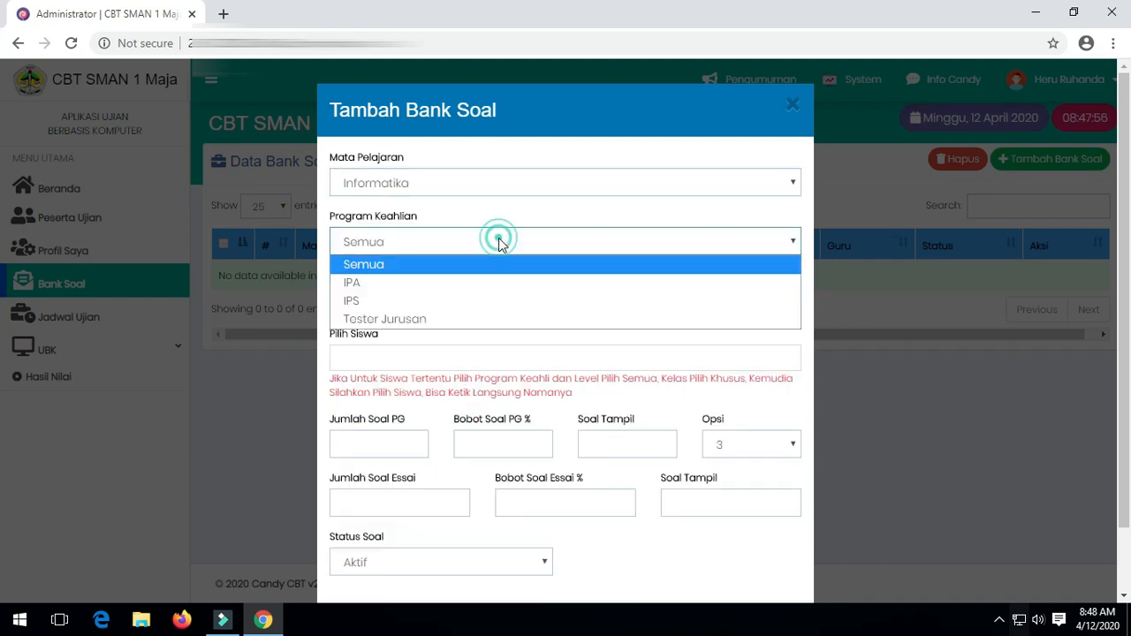
click(505, 322)
click(532, 302)
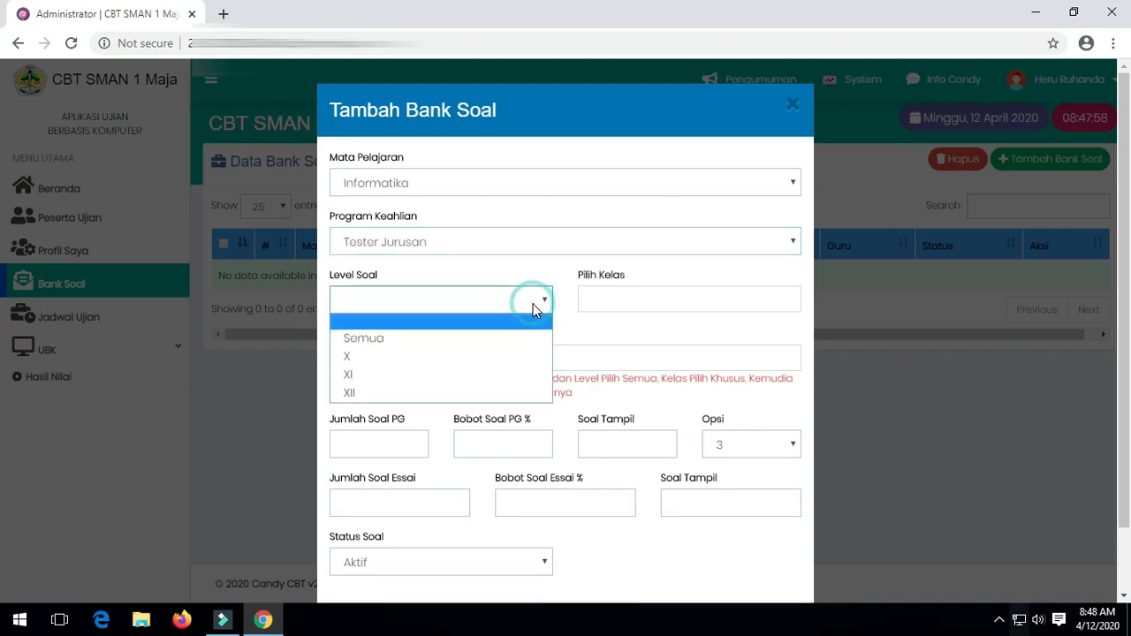
click(532, 370)
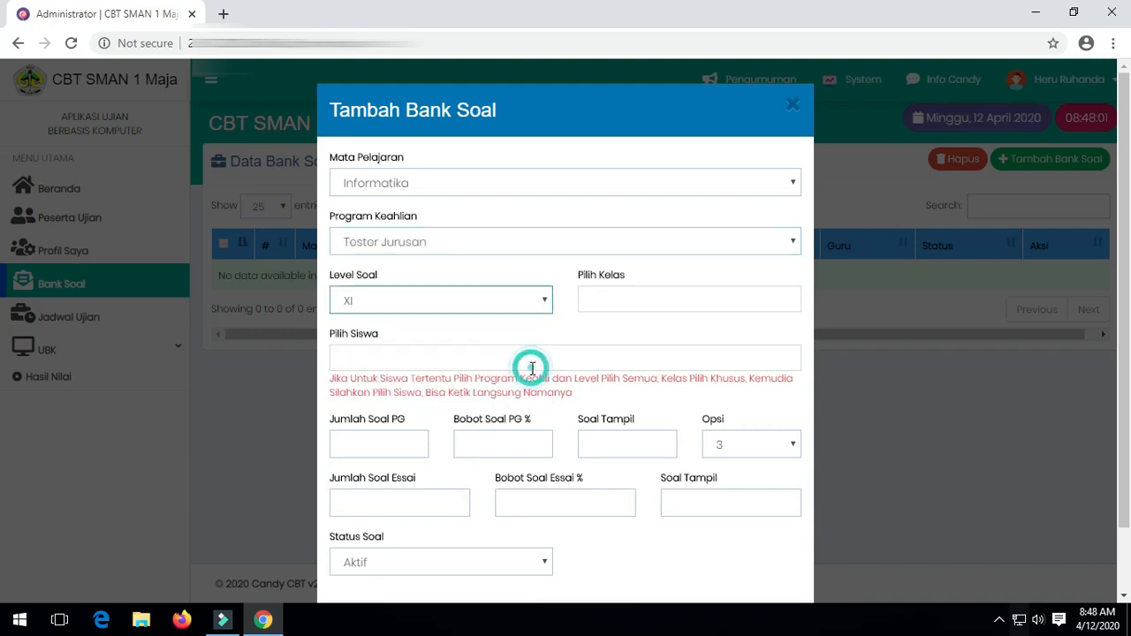
Assign the bank to class Khusus and add the test student.
click(703, 292)
scroll(721, 362, down, 3)
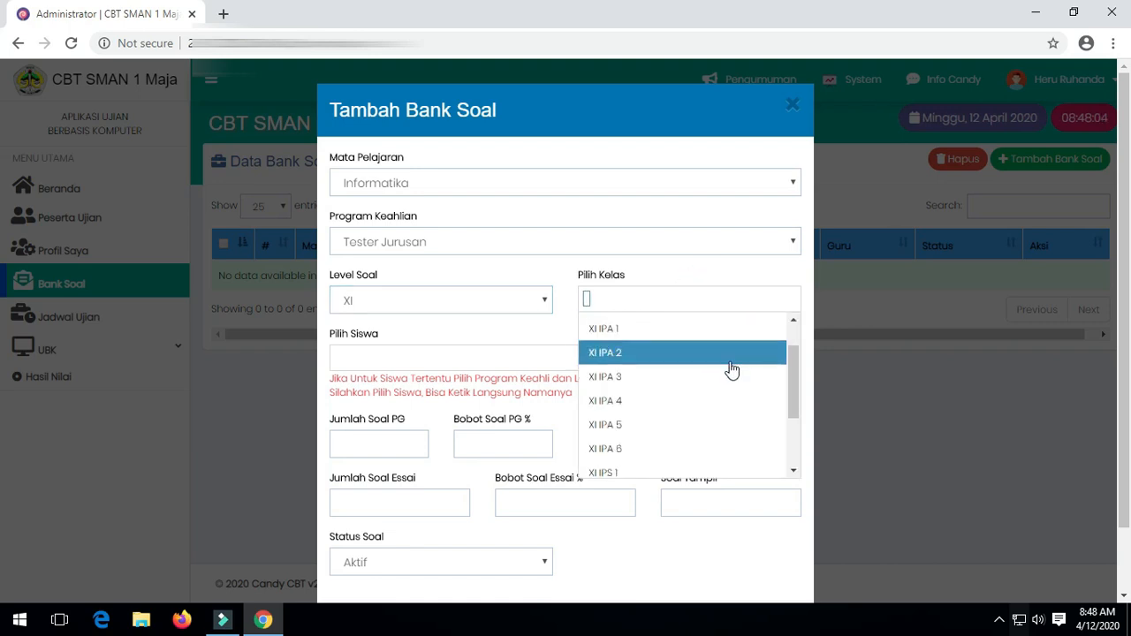
scroll(723, 372, up, 3)
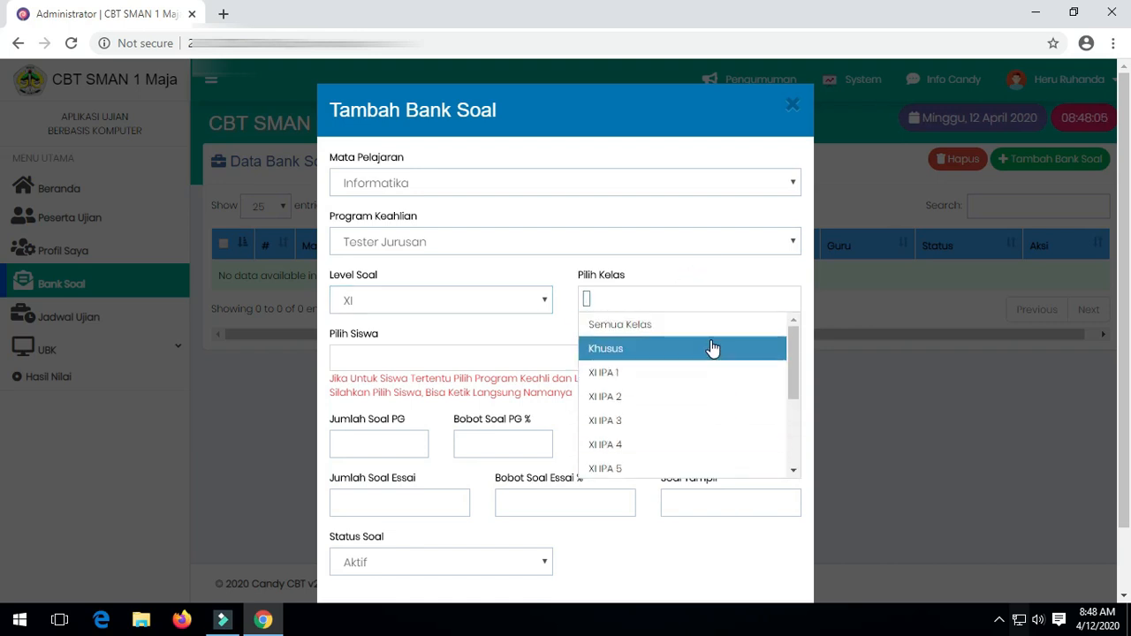
click(714, 349)
click(412, 359)
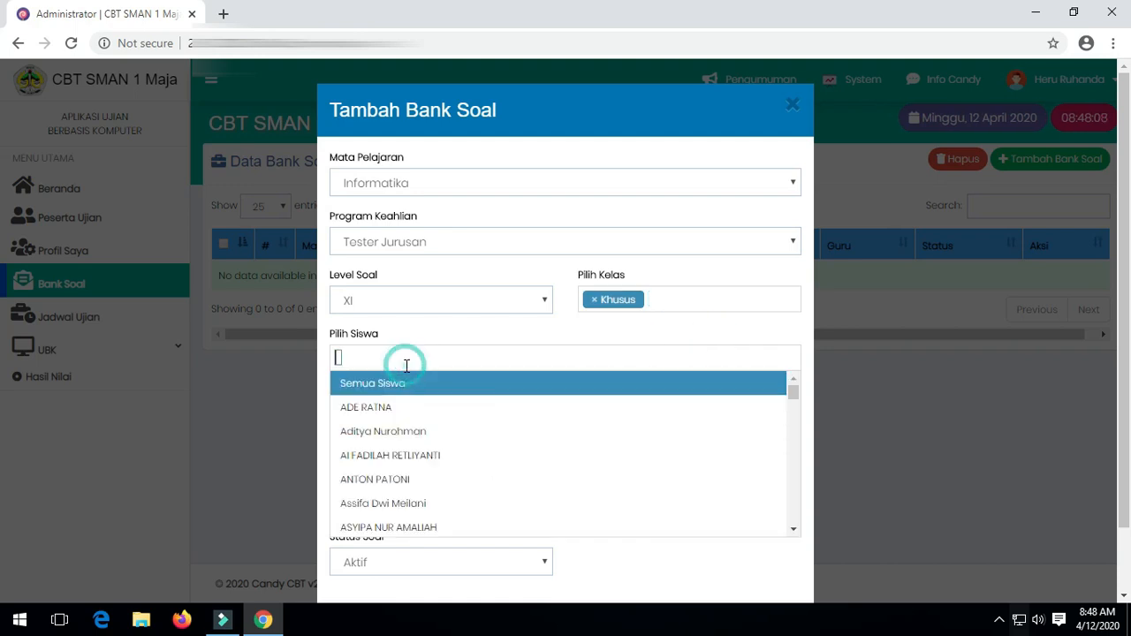
text(nama)
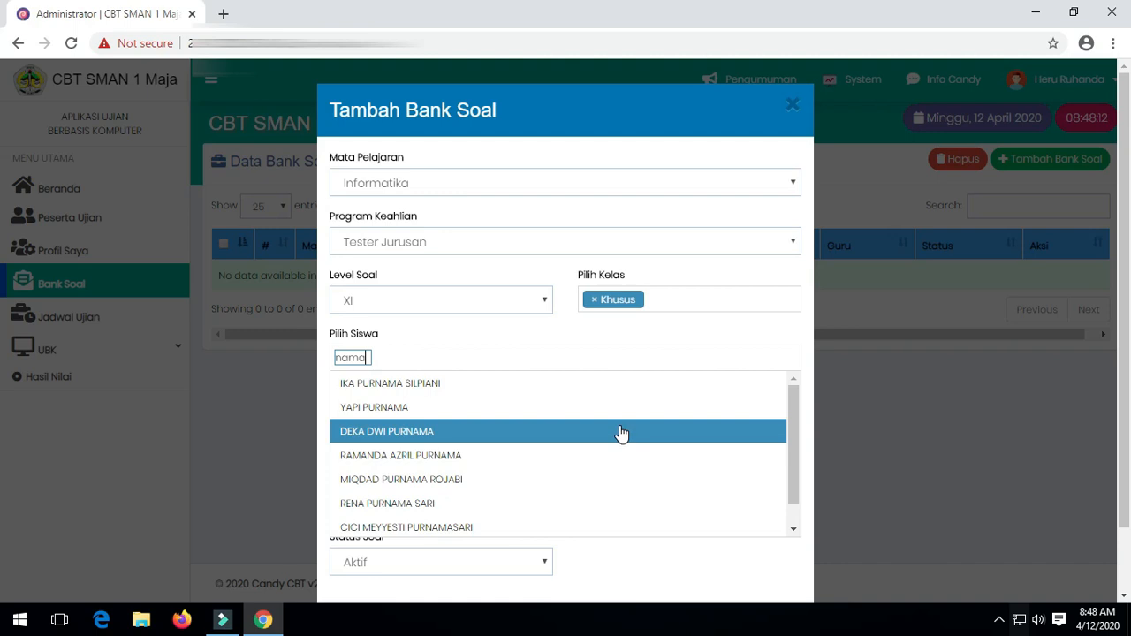
text( te)
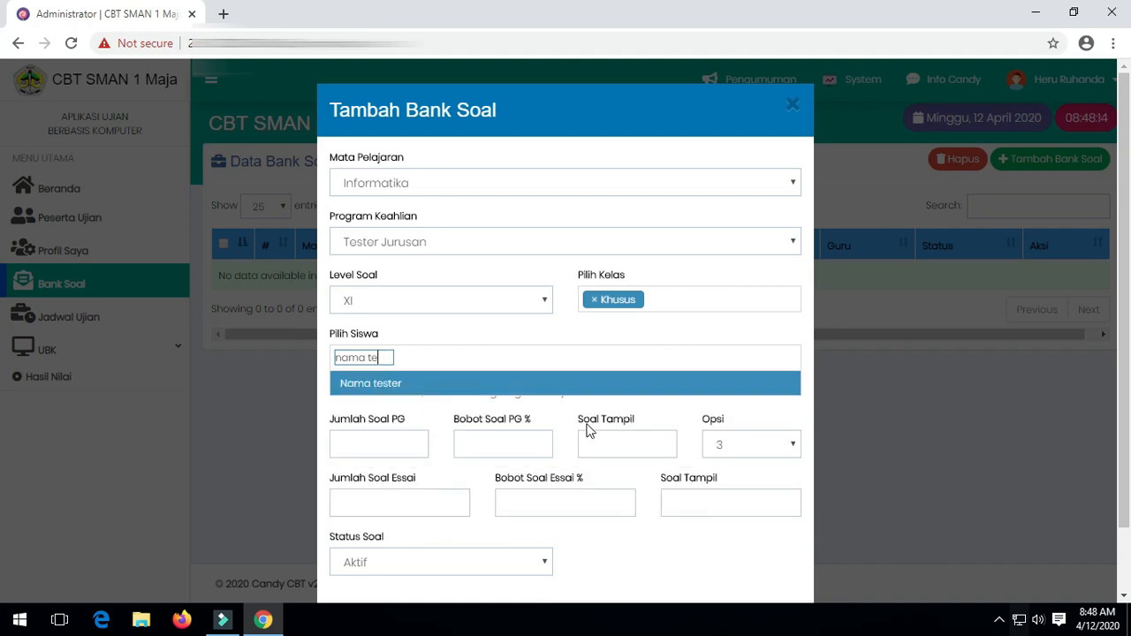
click(461, 387)
Set 3 multiple-choice questions at 100% with 5 options, 0 essays at 0%, and save.
click(396, 444)
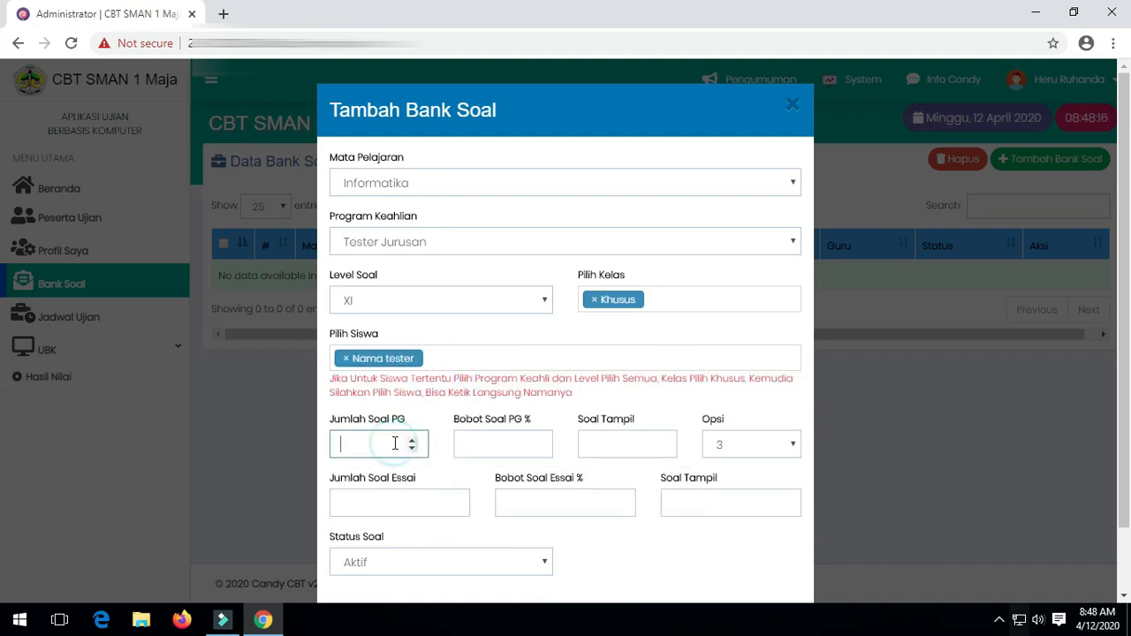
text(3)
click(487, 445)
text(100)
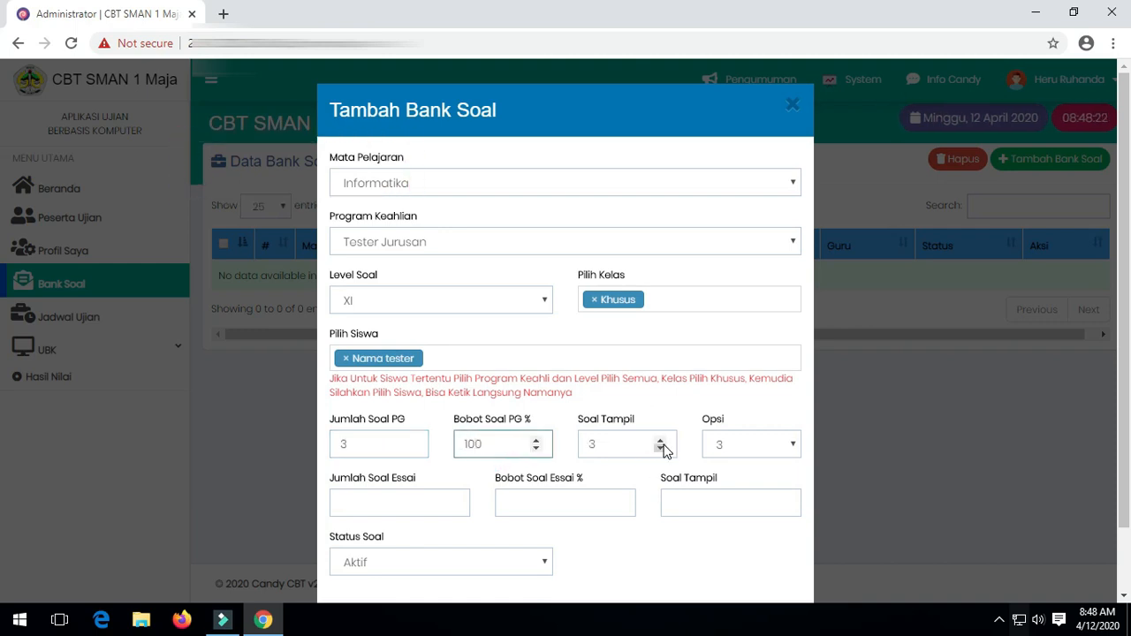
click(765, 447)
click(751, 497)
click(441, 506)
text(0)
click(548, 502)
text(0)
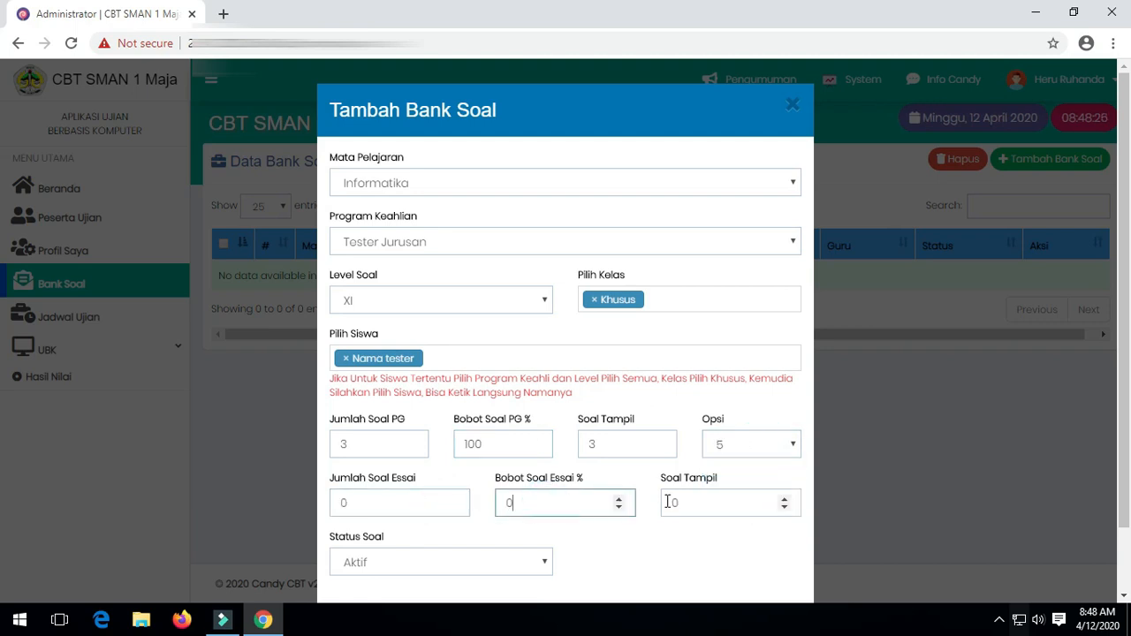
scroll(500, 531, down, 1)
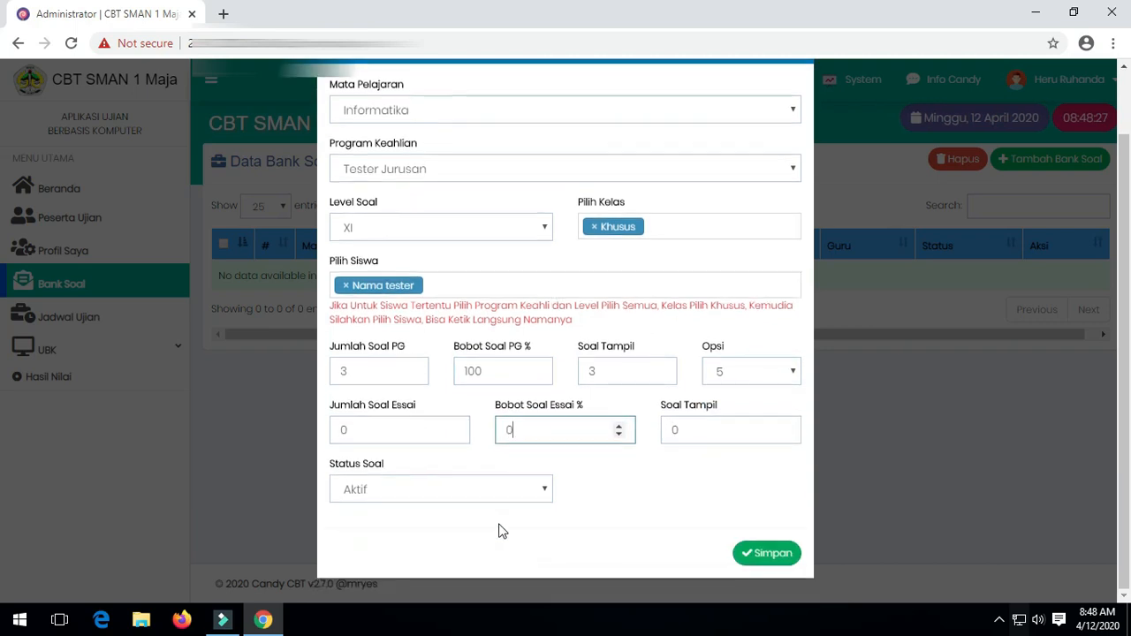
click(745, 555)
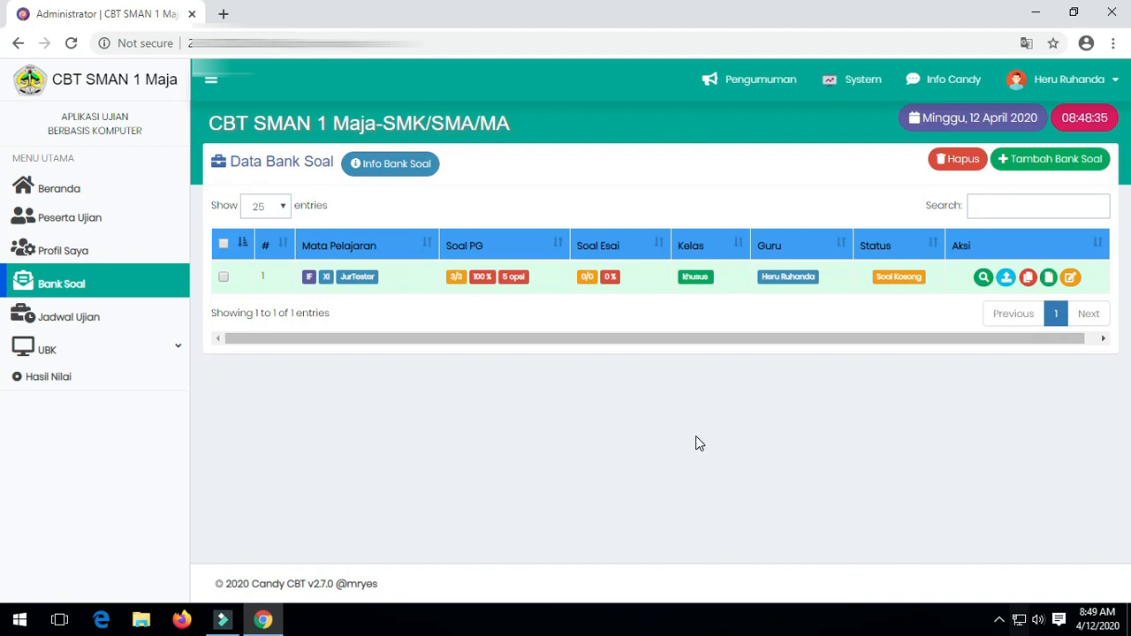
Attach soal informatika.docx from the Desktop in the Ms Word import panel and import it.
click(1008, 280)
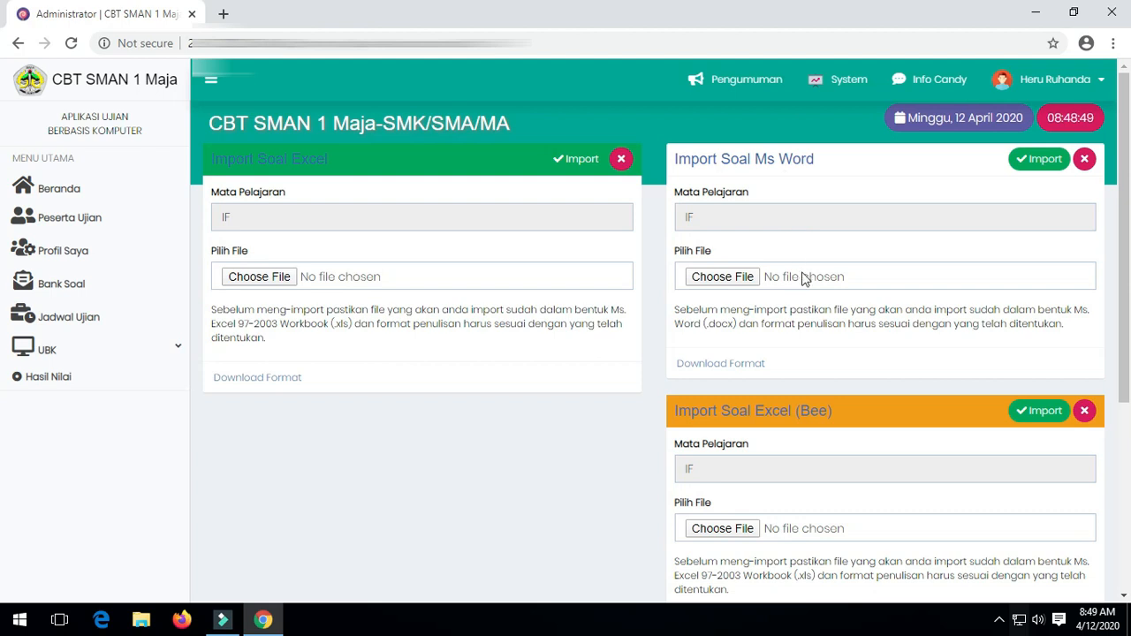
click(723, 277)
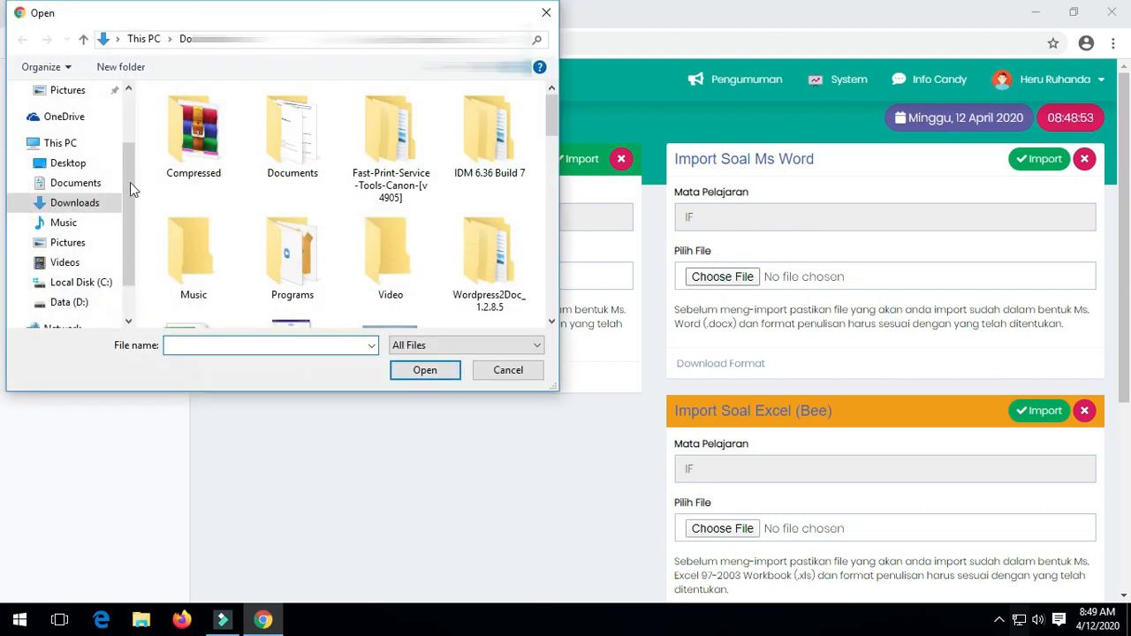
click(88, 166)
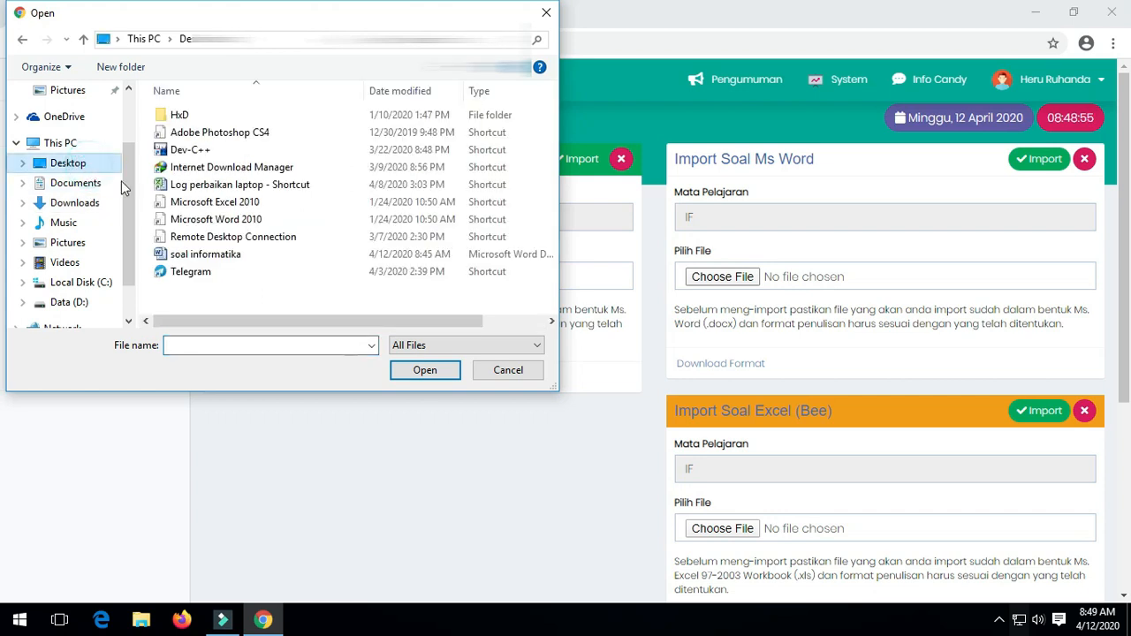
click(246, 255)
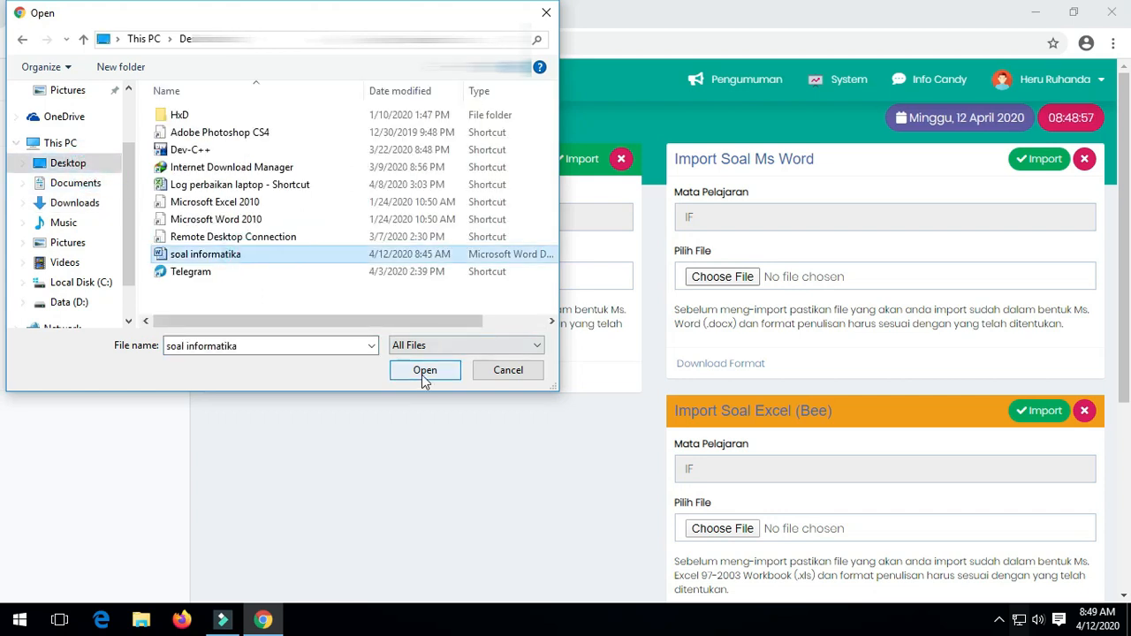
click(421, 371)
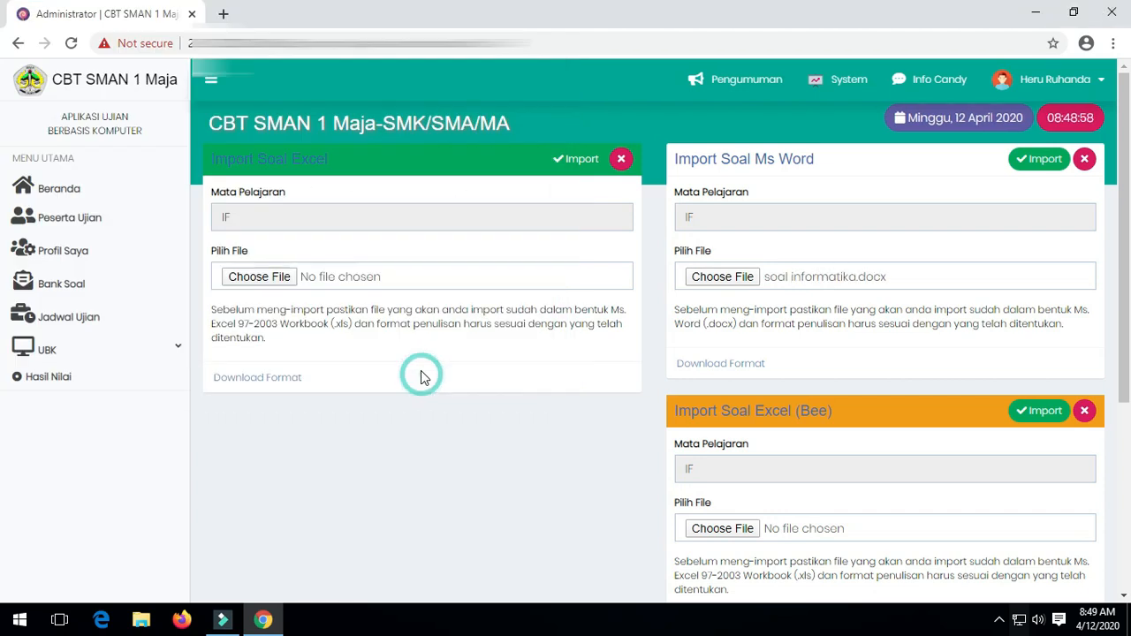
click(1039, 174)
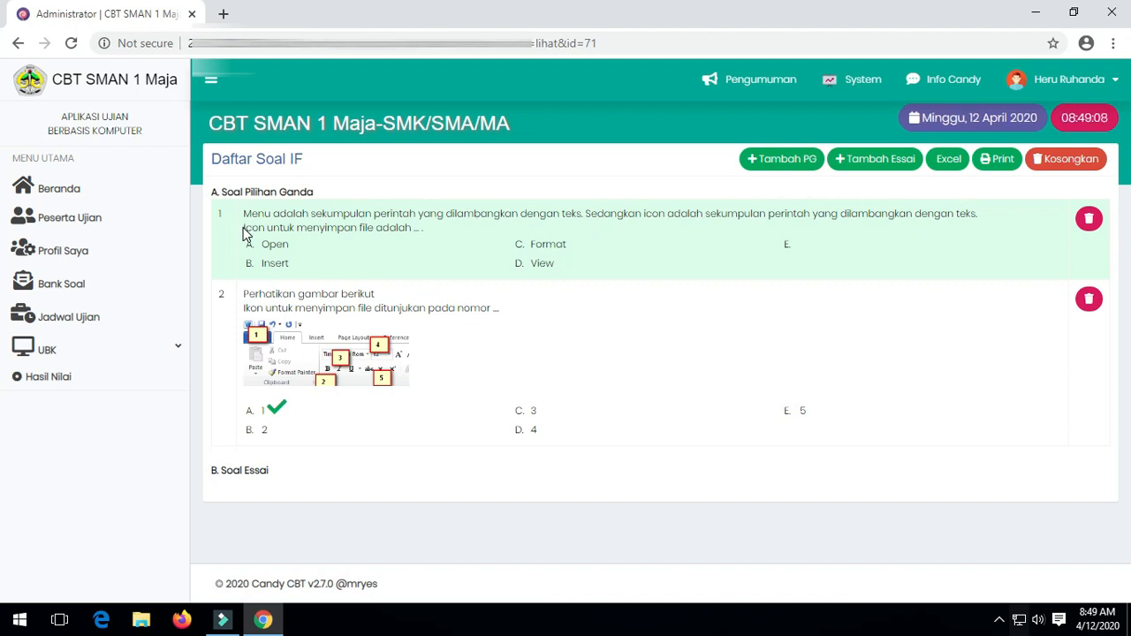
Highlight part of question 1's second line in the imported list, then clear the highlight.
drag(246, 232, 354, 240)
click(424, 234)
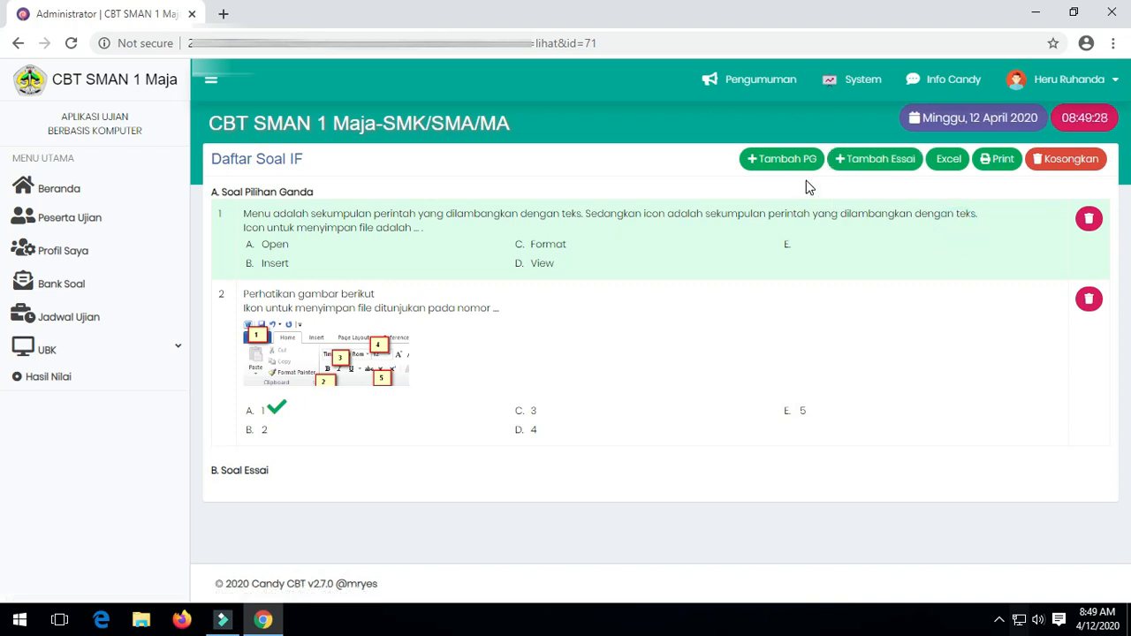
Start a new multiple-choice question and expand answer choice A for editing.
click(781, 167)
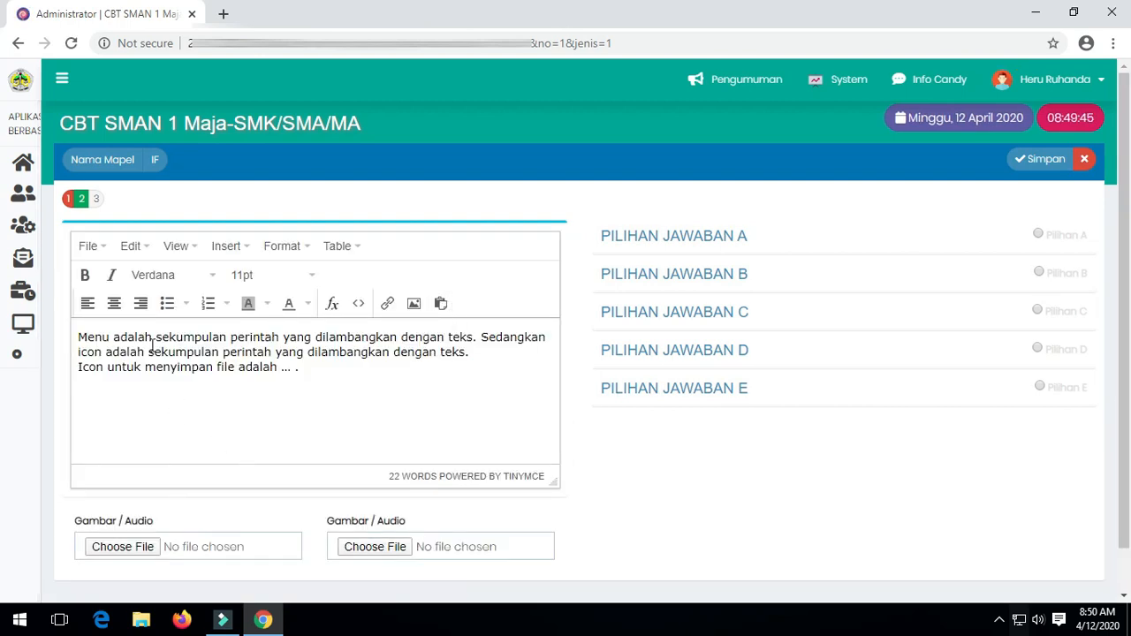
click(734, 242)
click(697, 384)
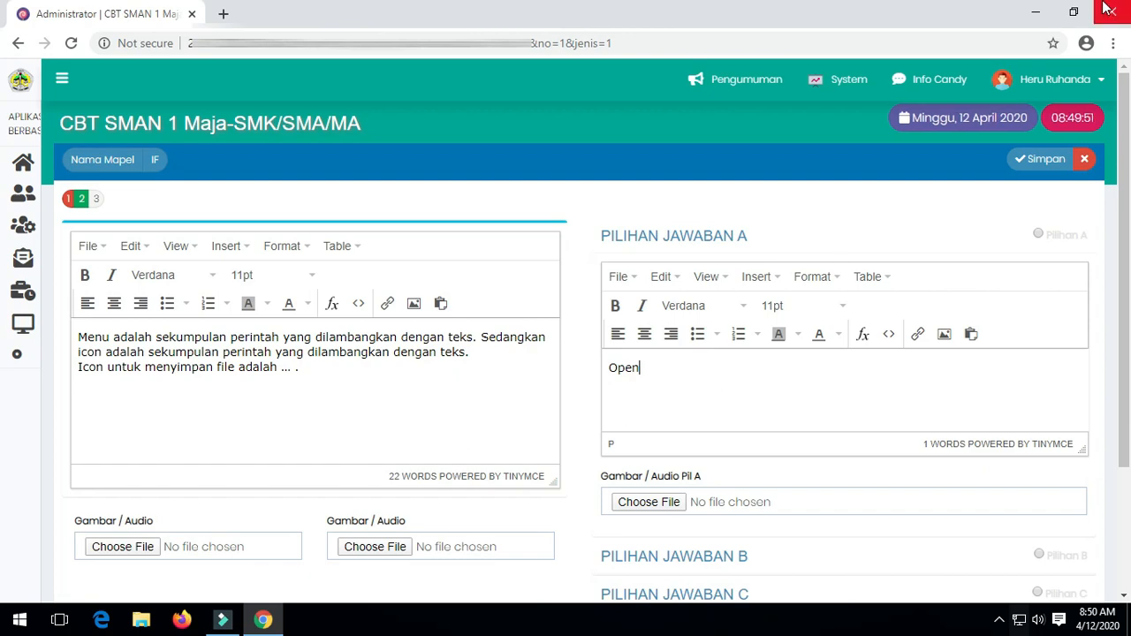
Open soal informatika in Word from the desktop and select its floppy-disk picture.
click(1036, 13)
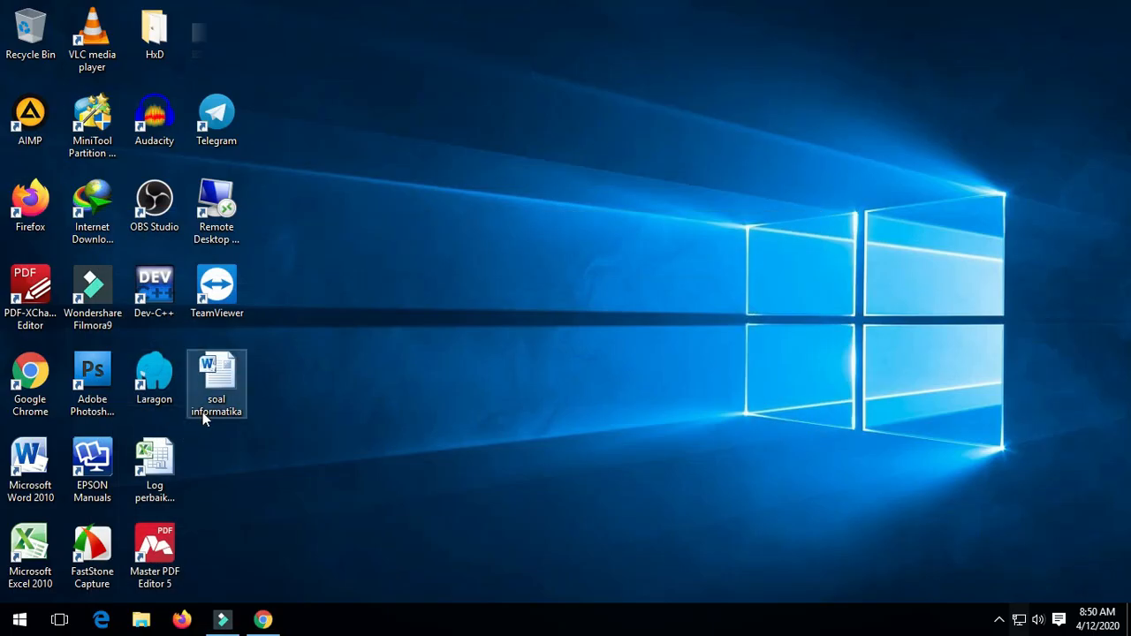
double_click(213, 398)
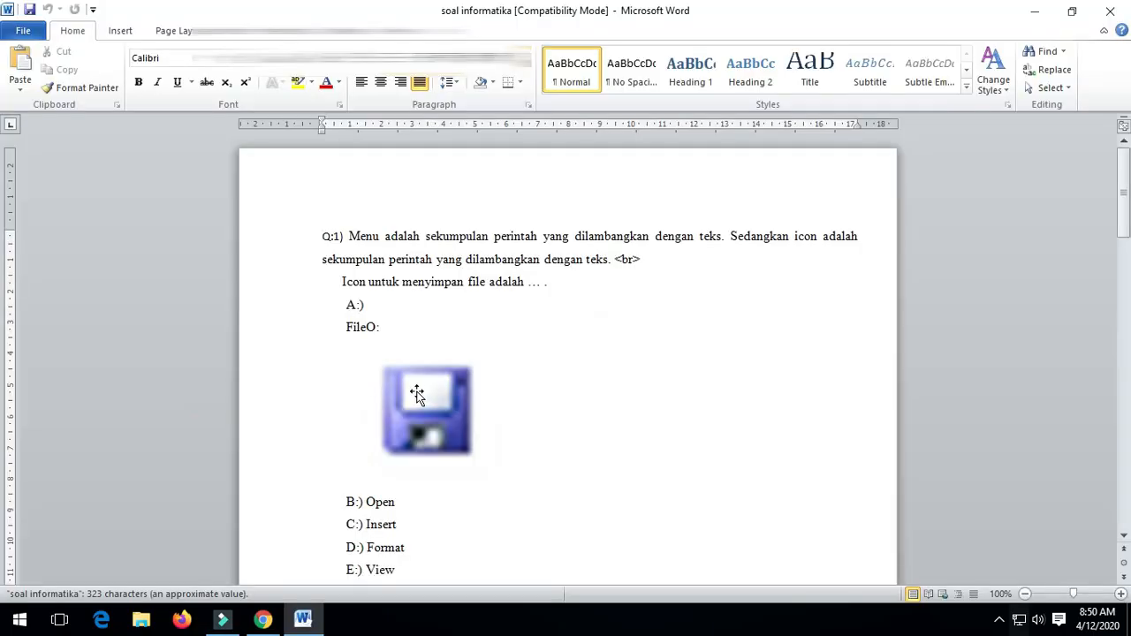
click(419, 394)
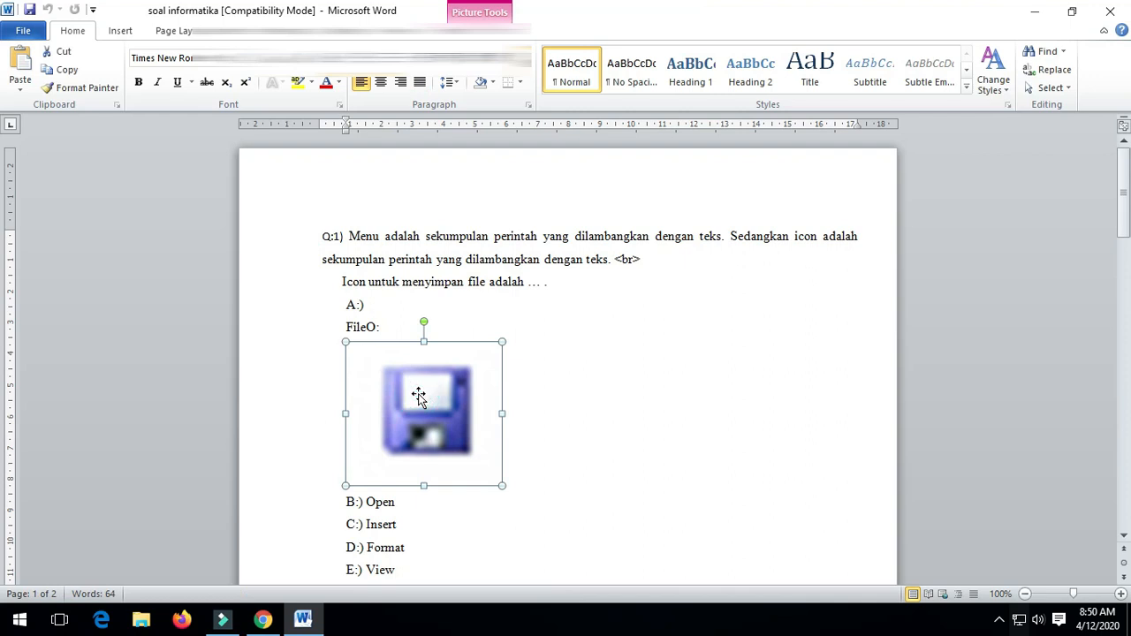
click(262, 618)
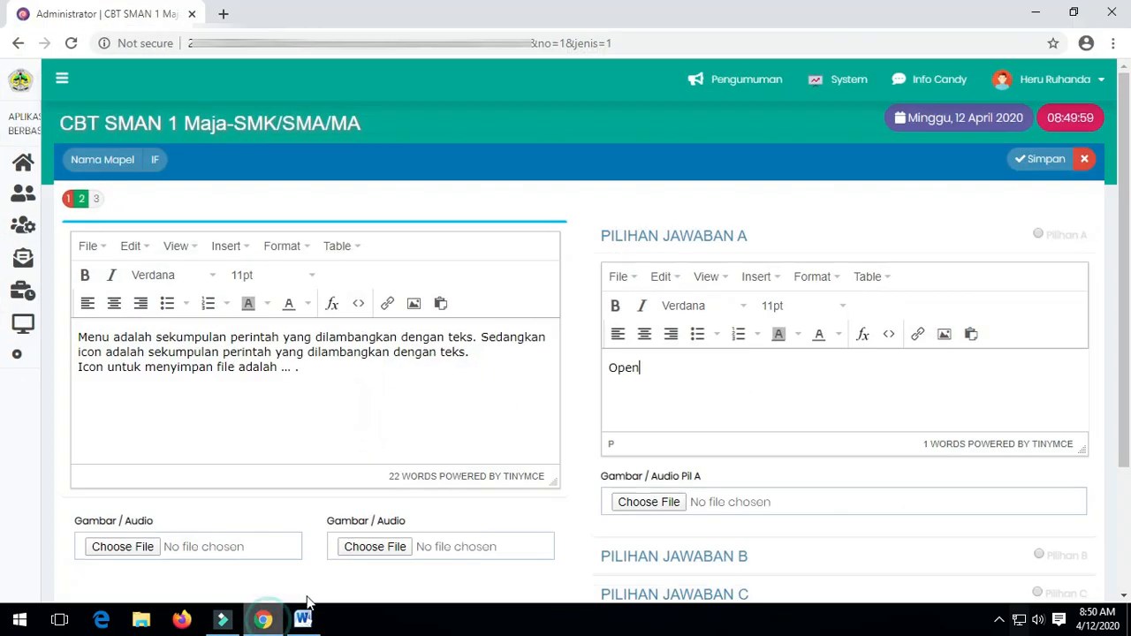
Expand answer choices B through E, then reopen answer A to check it reads Open.
scroll(630, 435, down, 3)
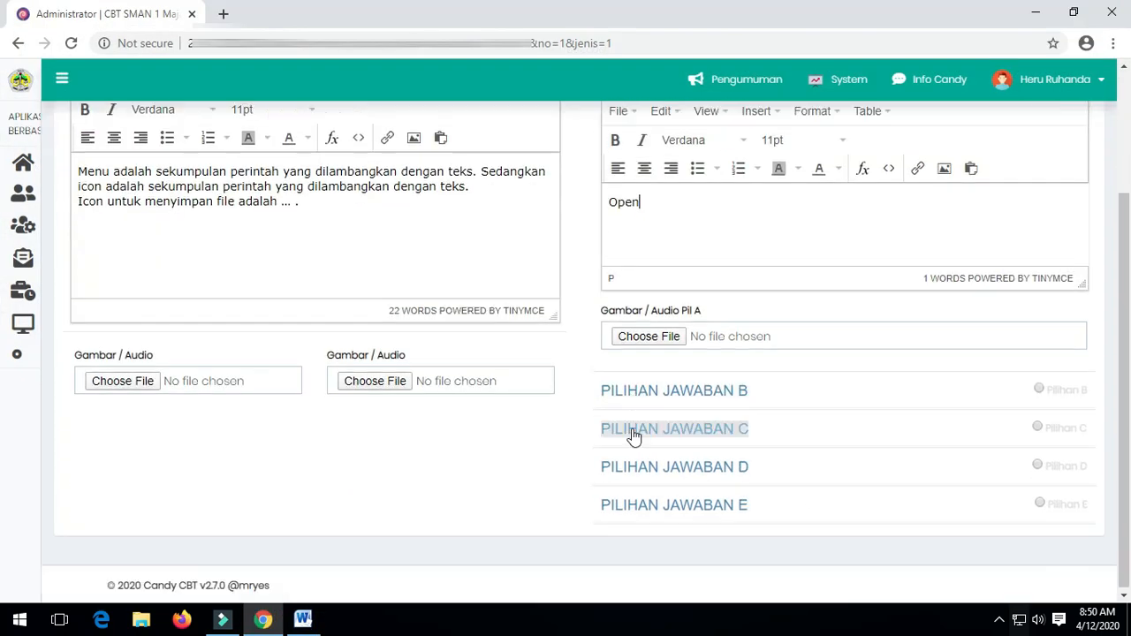
click(714, 390)
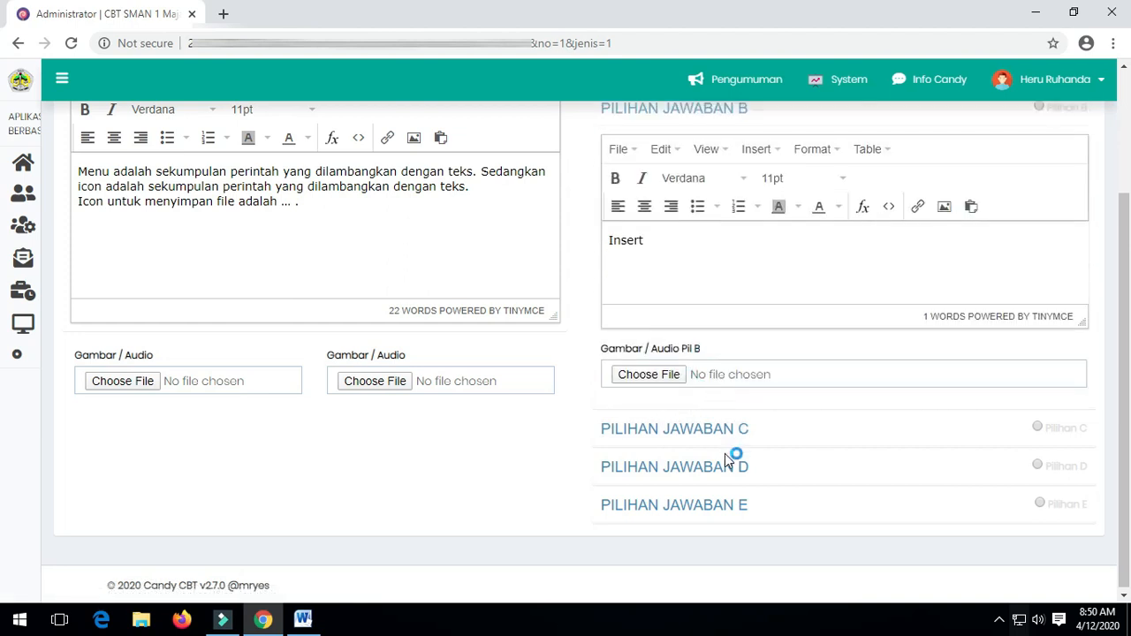
click(707, 432)
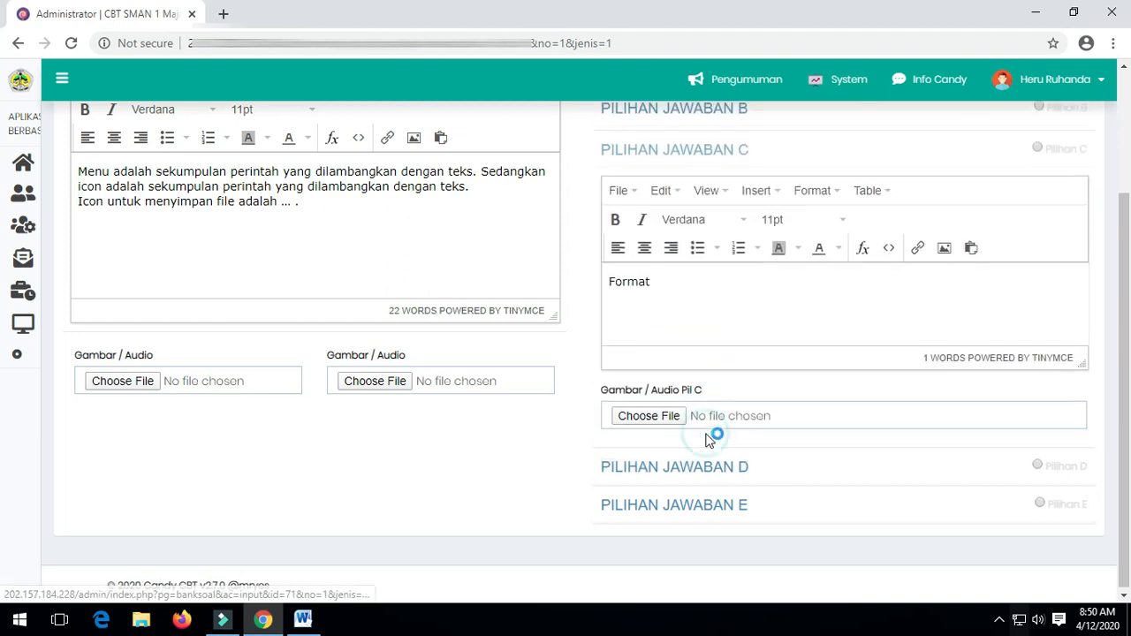
click(705, 470)
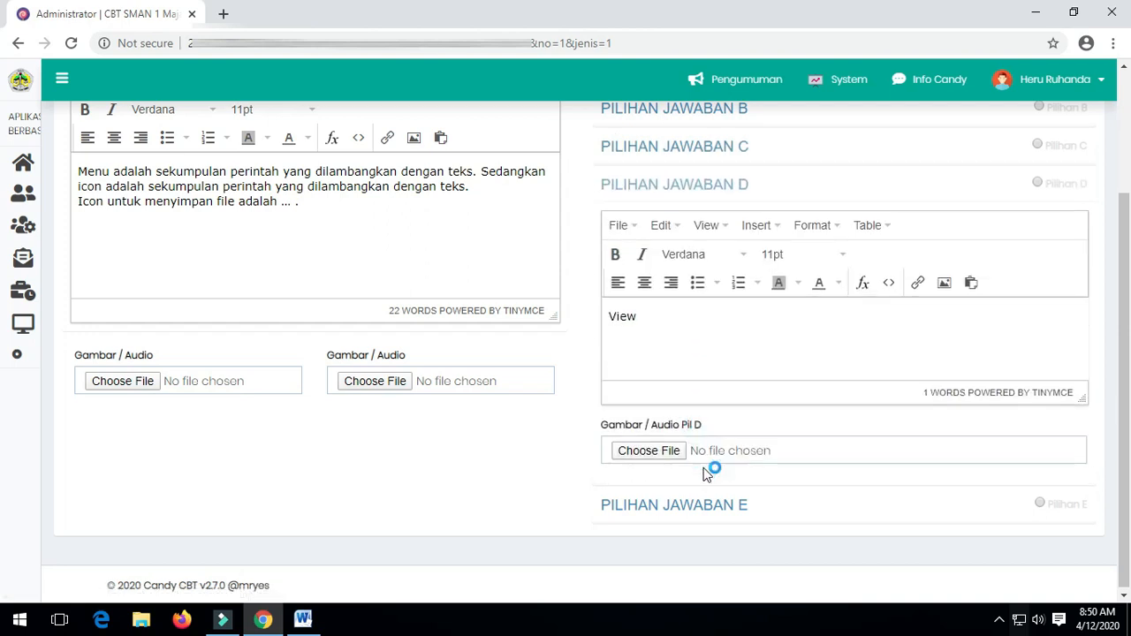
click(700, 506)
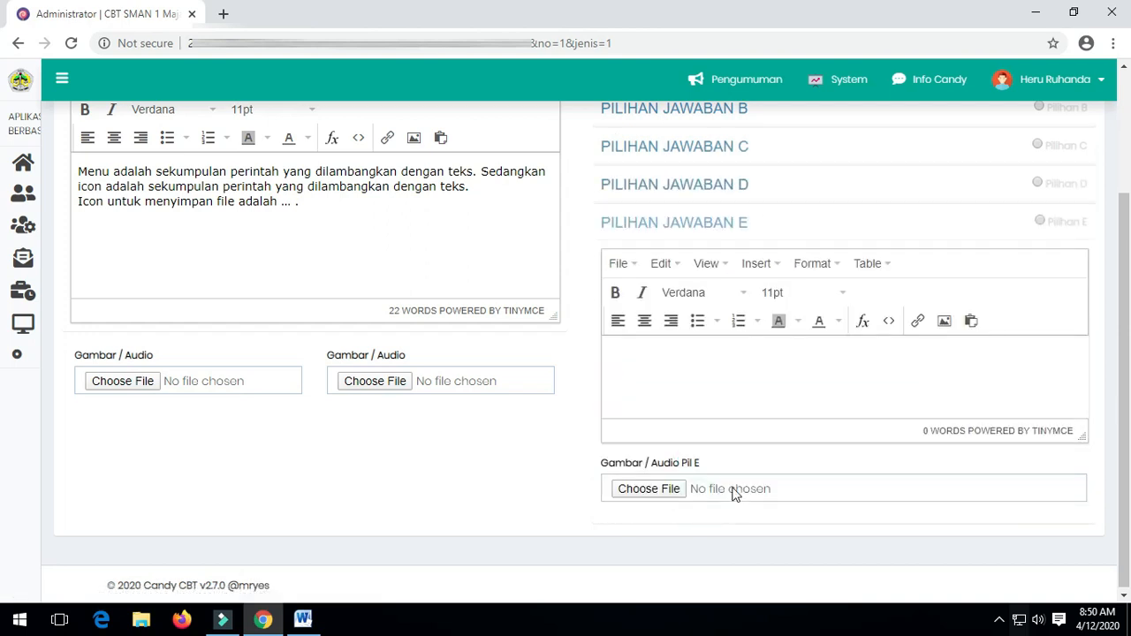
scroll(734, 490, up, 2)
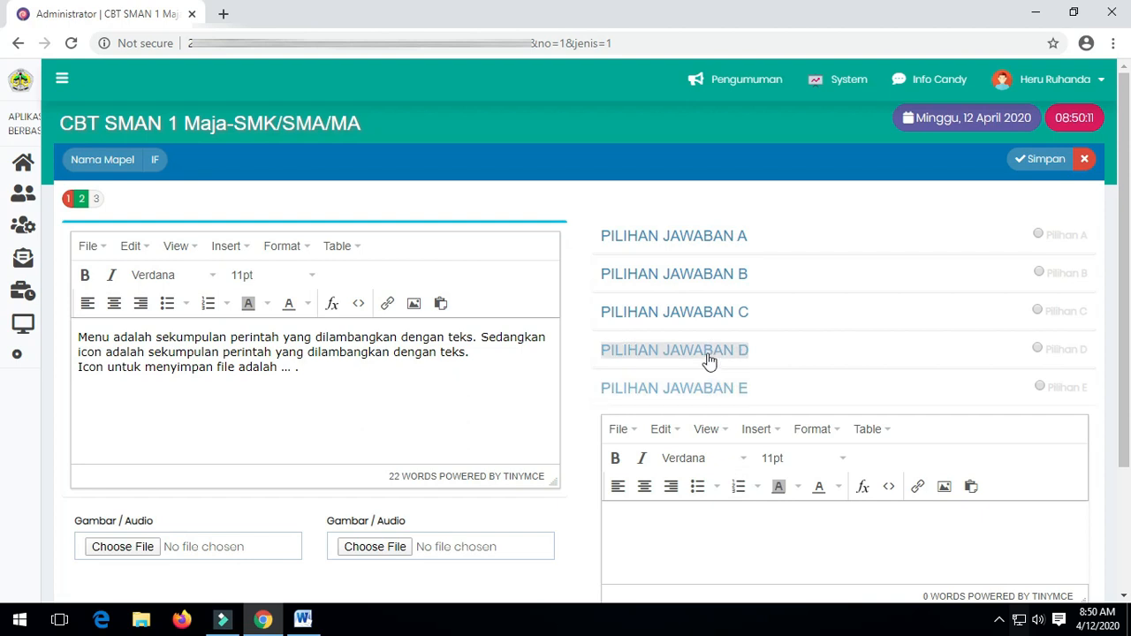
click(719, 248)
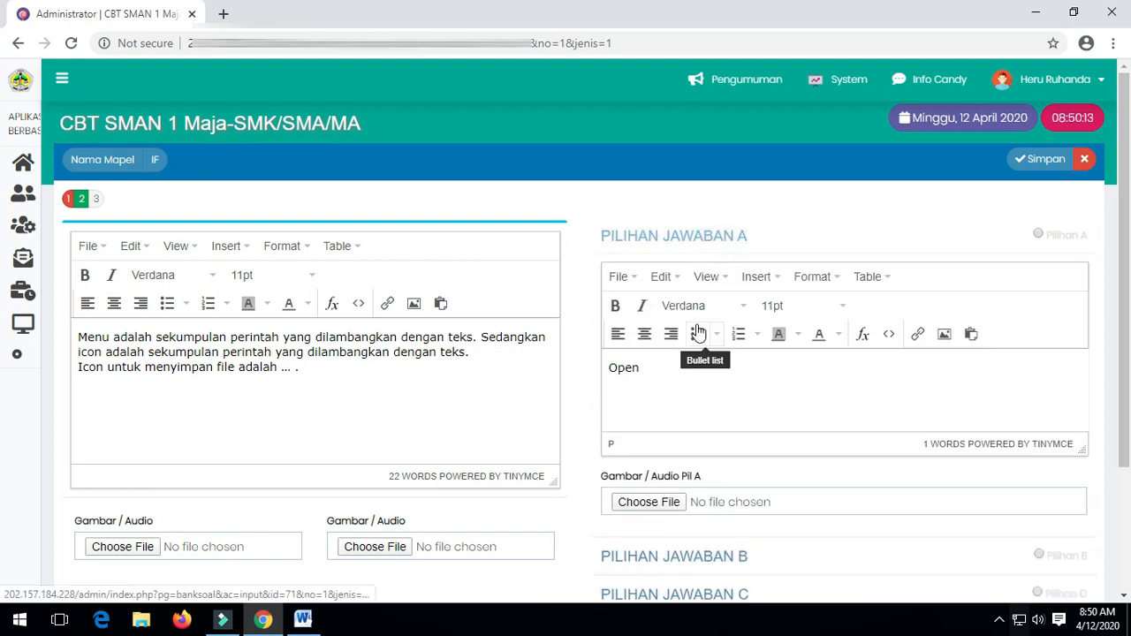
click(675, 371)
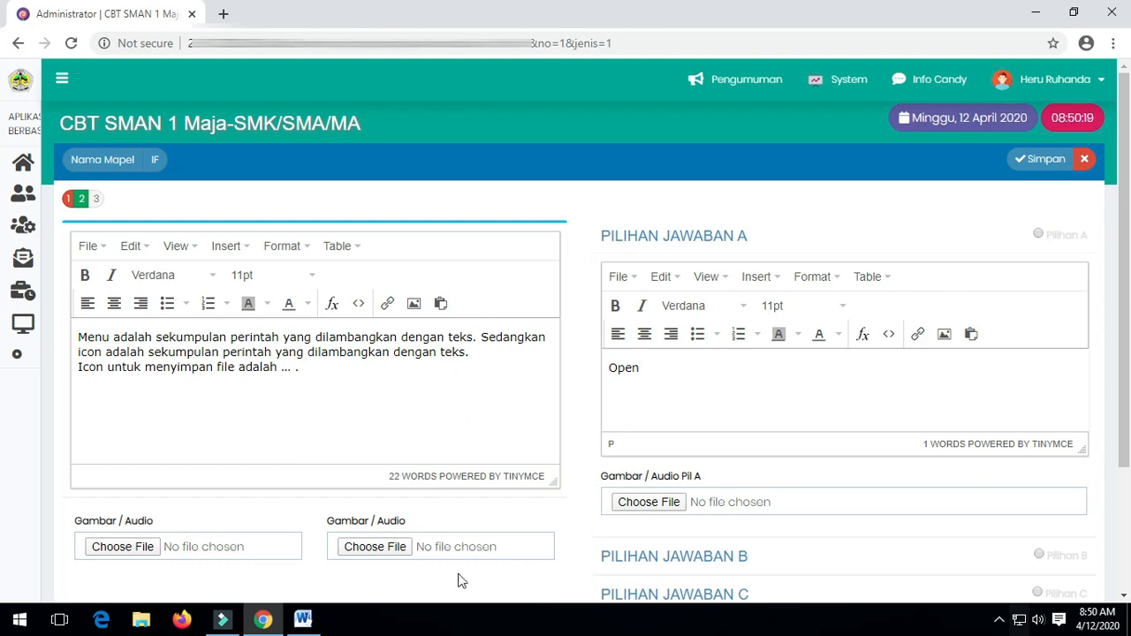
In Word, insert &nbsp; after A:) in question 1 and save soal informatika.
click(303, 619)
scroll(572, 442, down, 5)
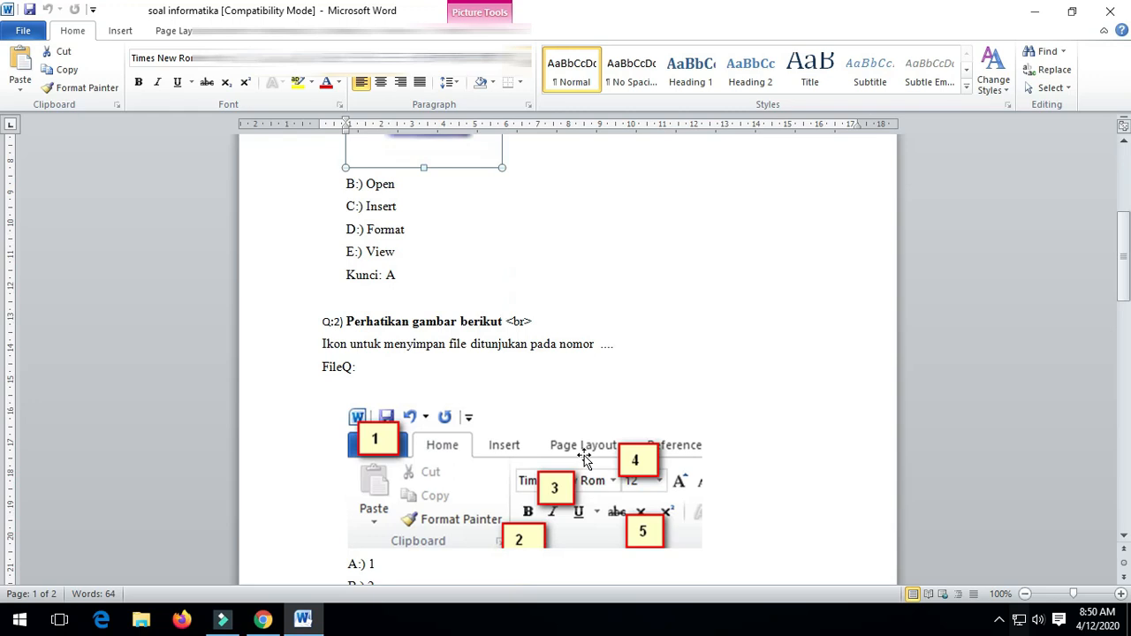
scroll(583, 460, down, 3)
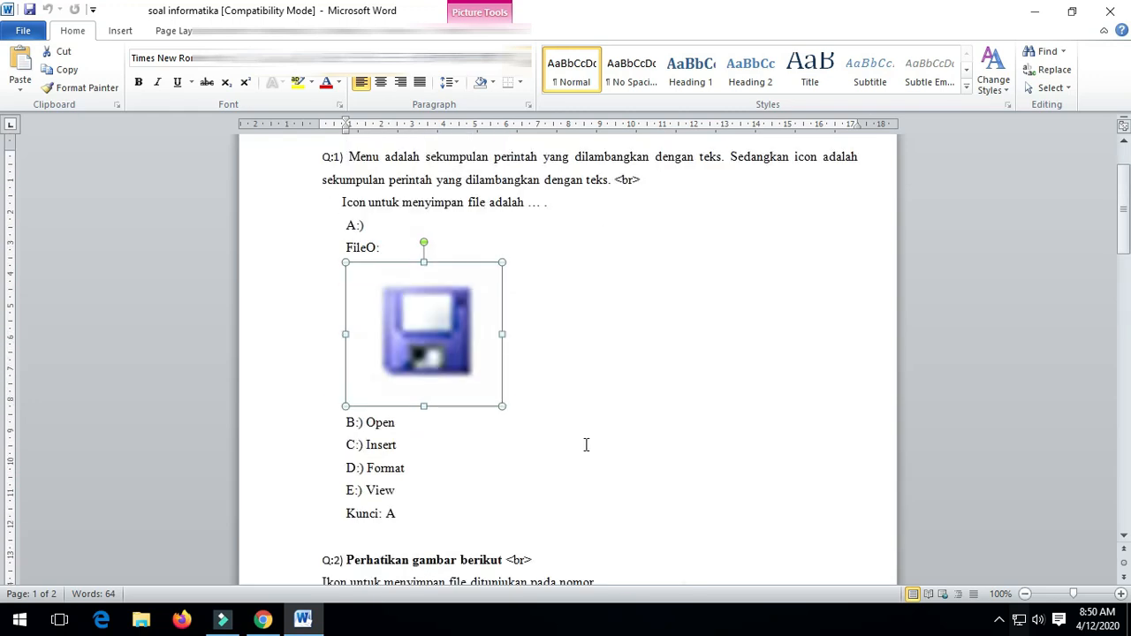
click(387, 225)
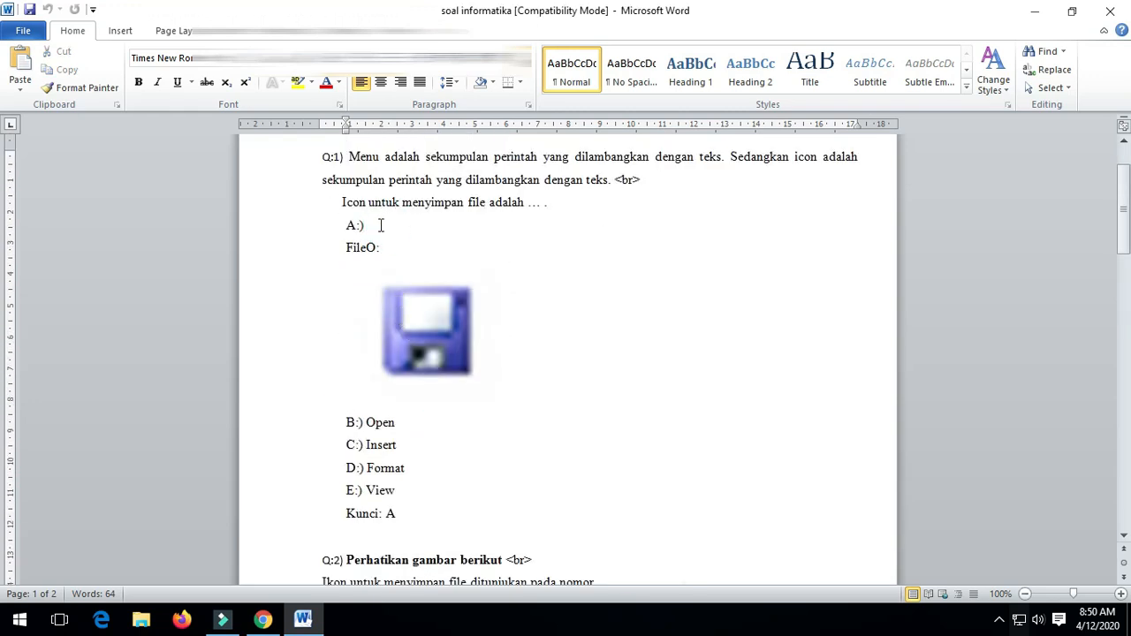
text(&nbsp;)
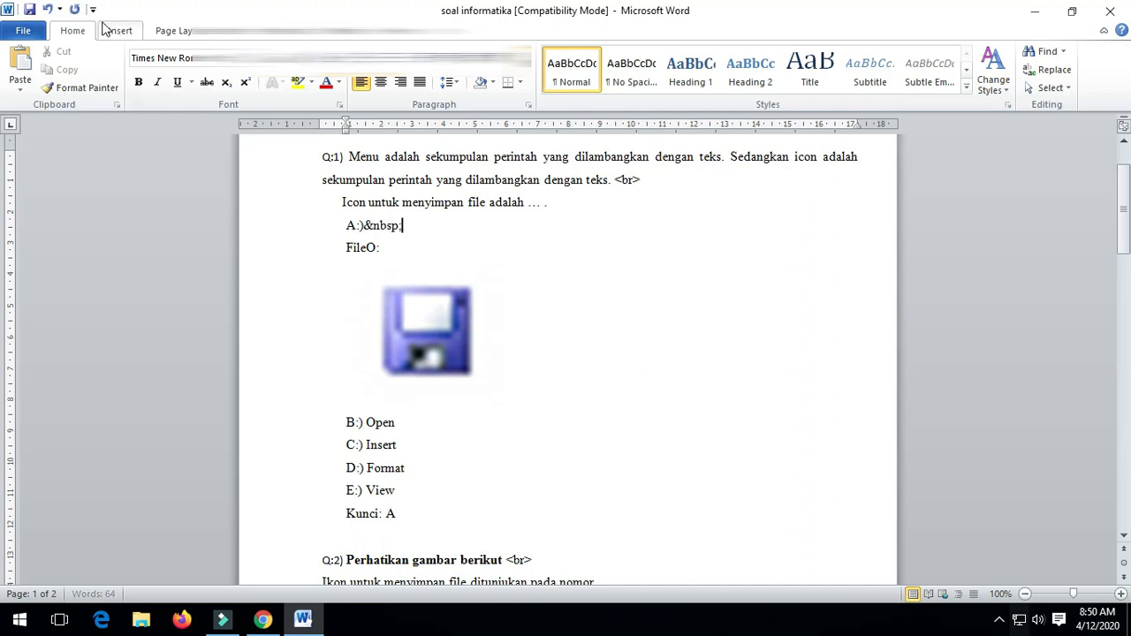
click(29, 9)
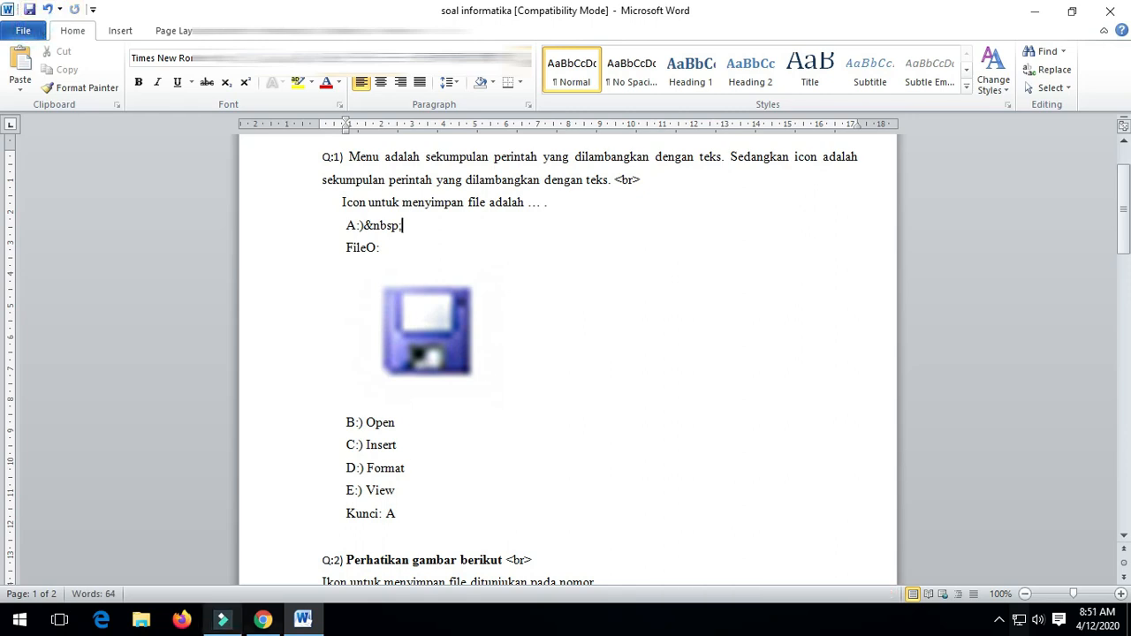
click(262, 618)
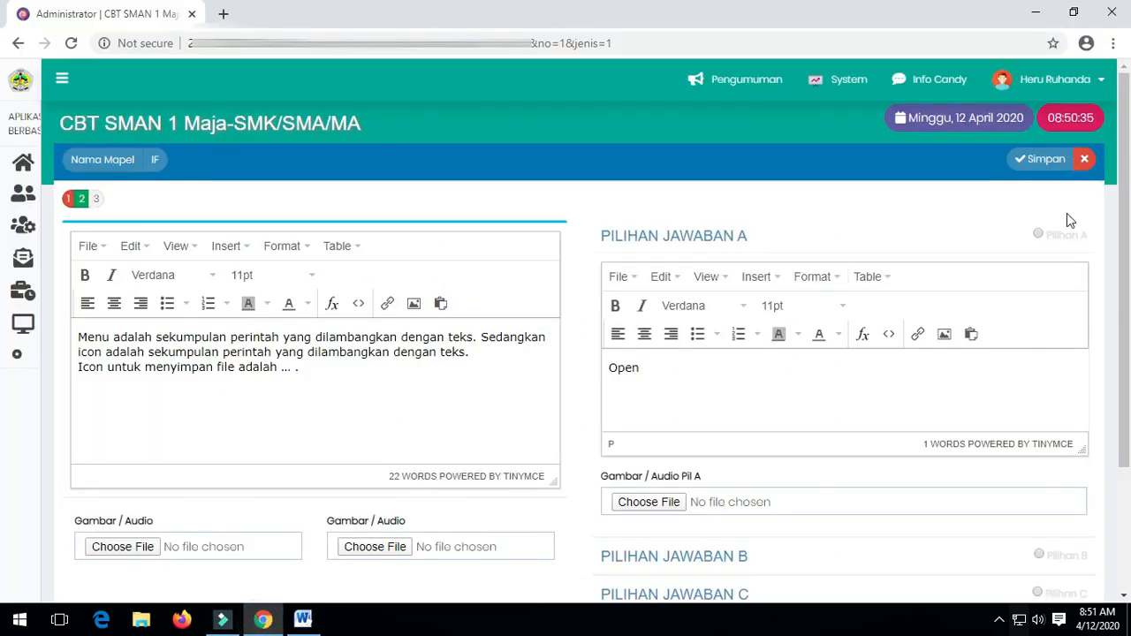
Close the question editor, empty Daftar Soal IF with Kosongkan, and go back to Bank Soal.
click(1057, 160)
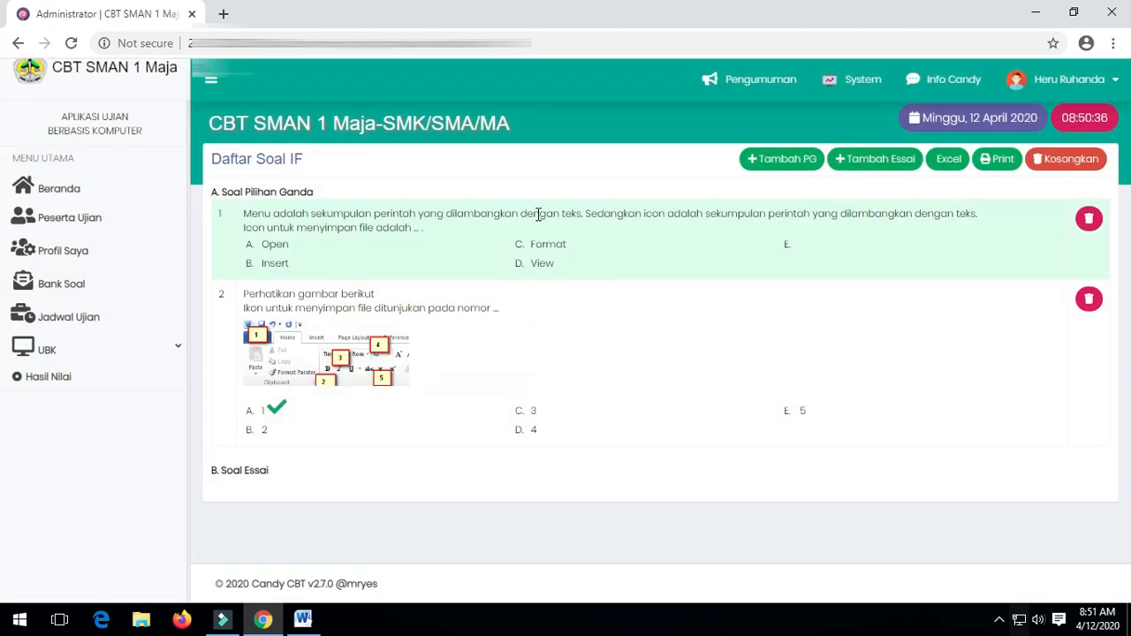
click(1061, 169)
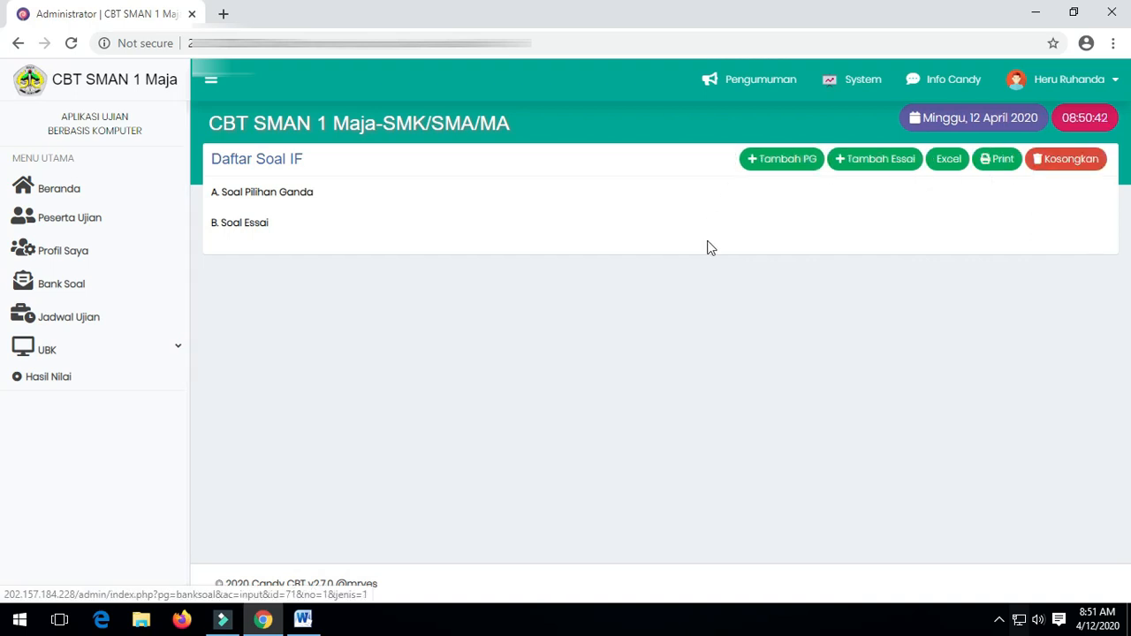
click(76, 289)
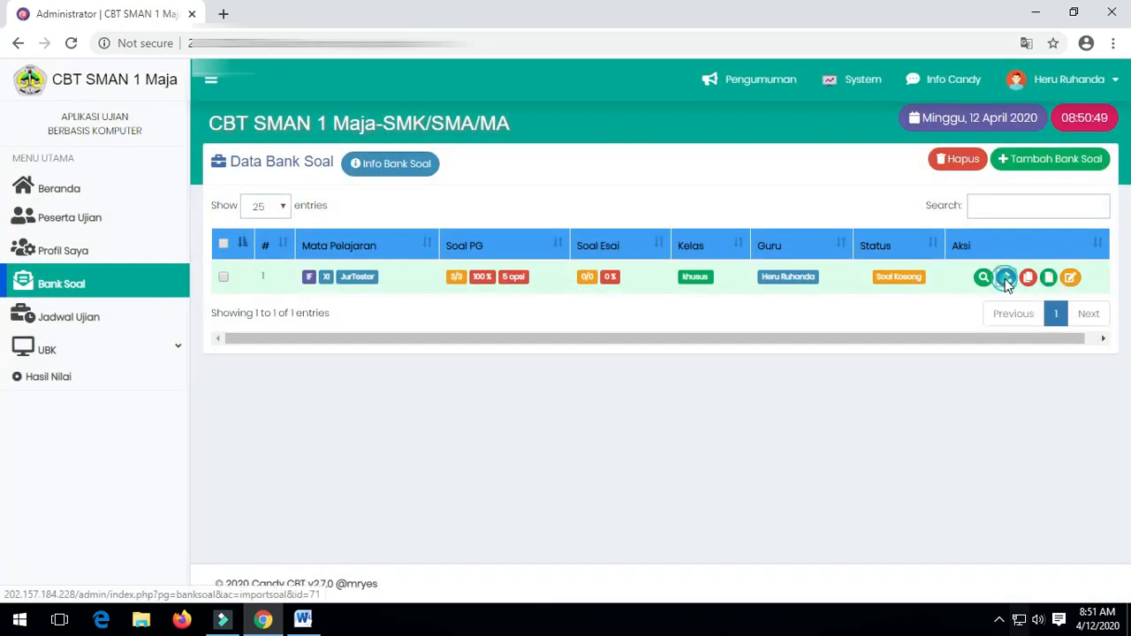
Re-import soal informatika.docx into the IF bank through the Ms Word panel.
click(1005, 280)
click(745, 276)
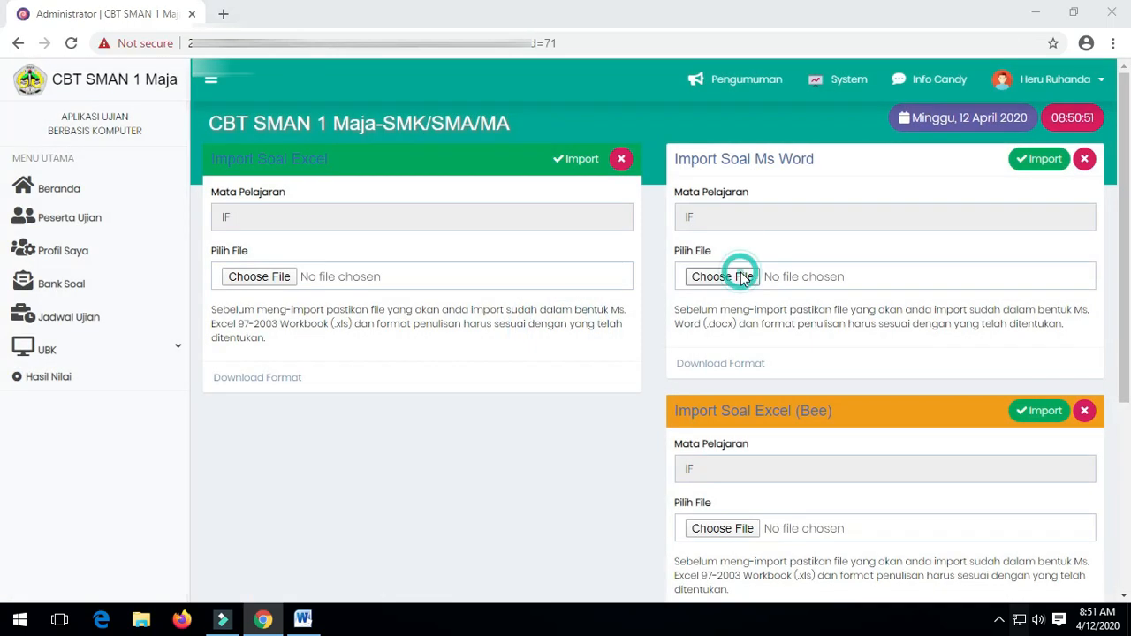
click(227, 255)
double_click(227, 254)
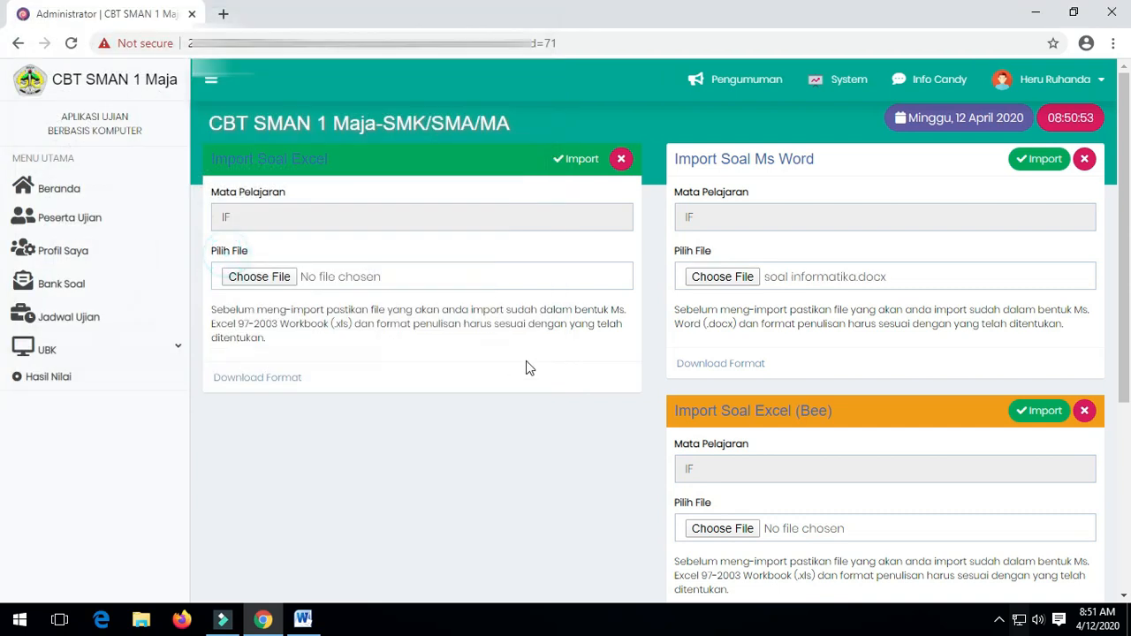
click(1041, 167)
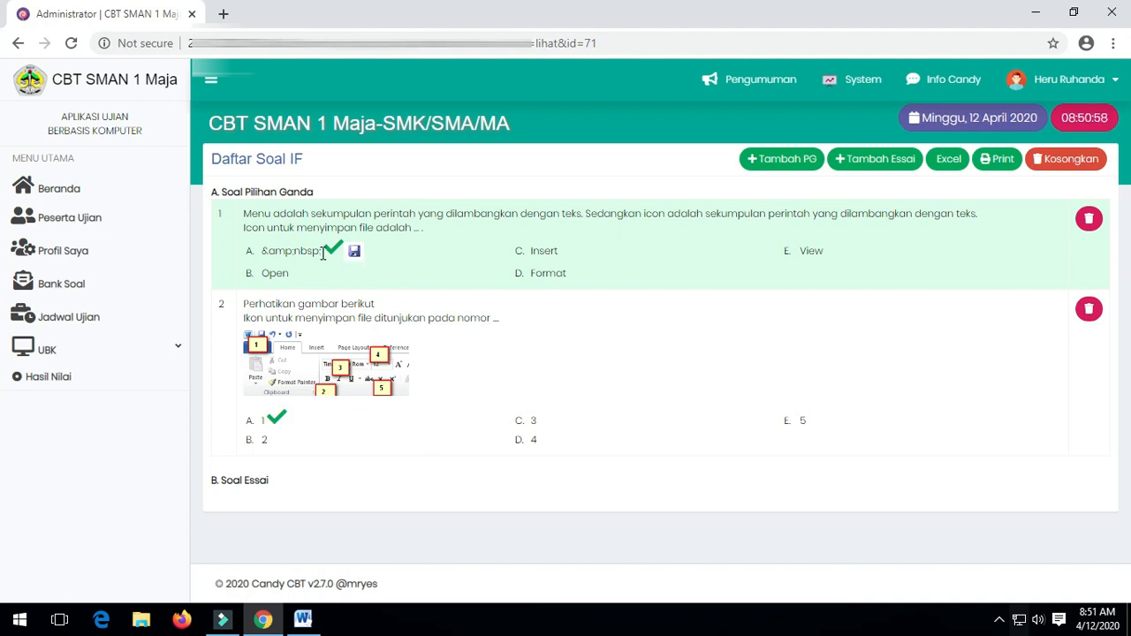
Delete the stray &nbsp; text from question 1's answer A and save the question.
drag(324, 254, 260, 251)
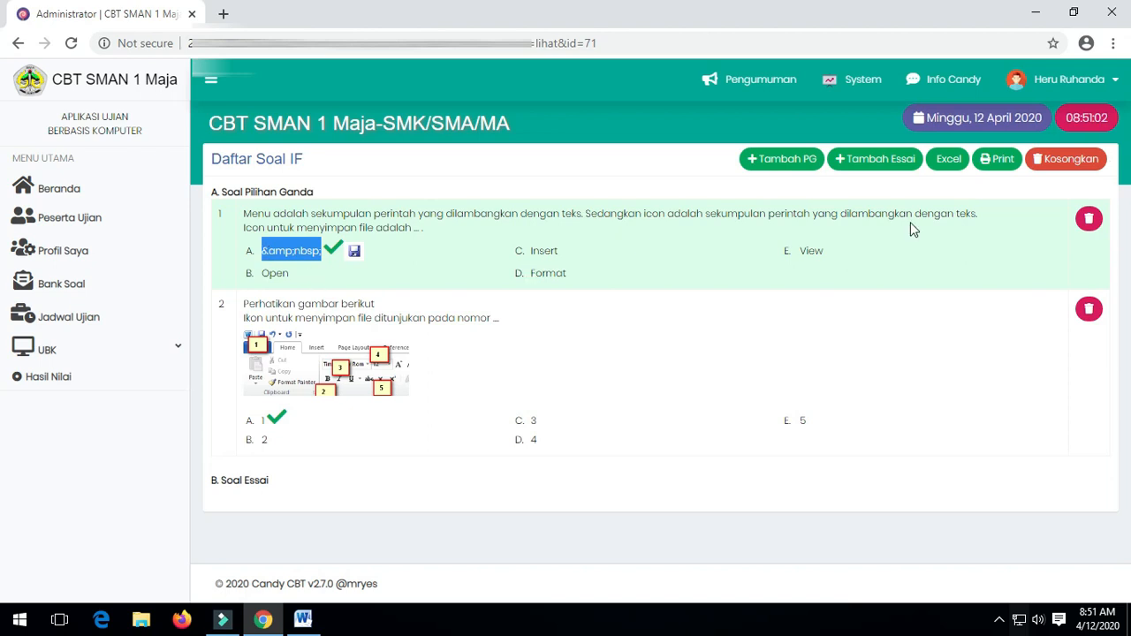
click(800, 160)
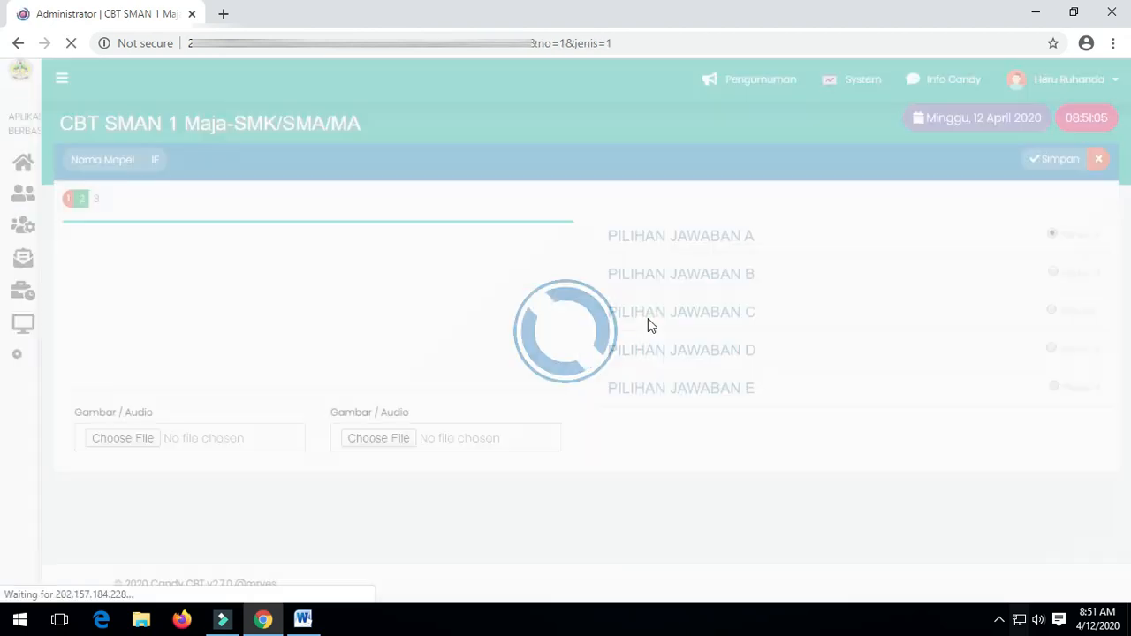
click(712, 237)
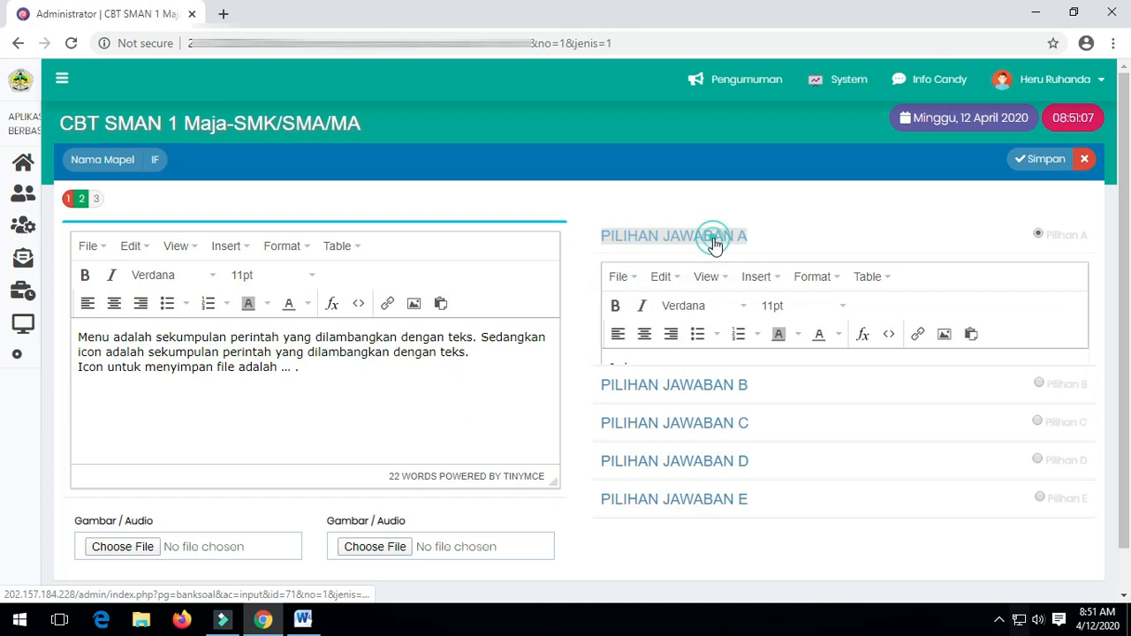
click(658, 381)
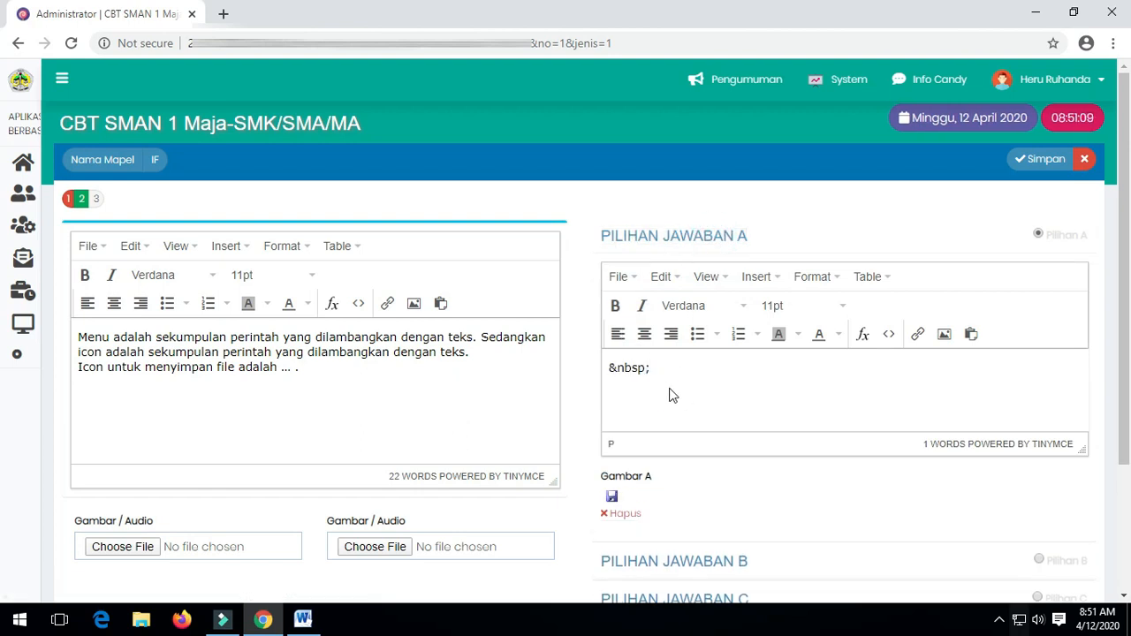
click(660, 369)
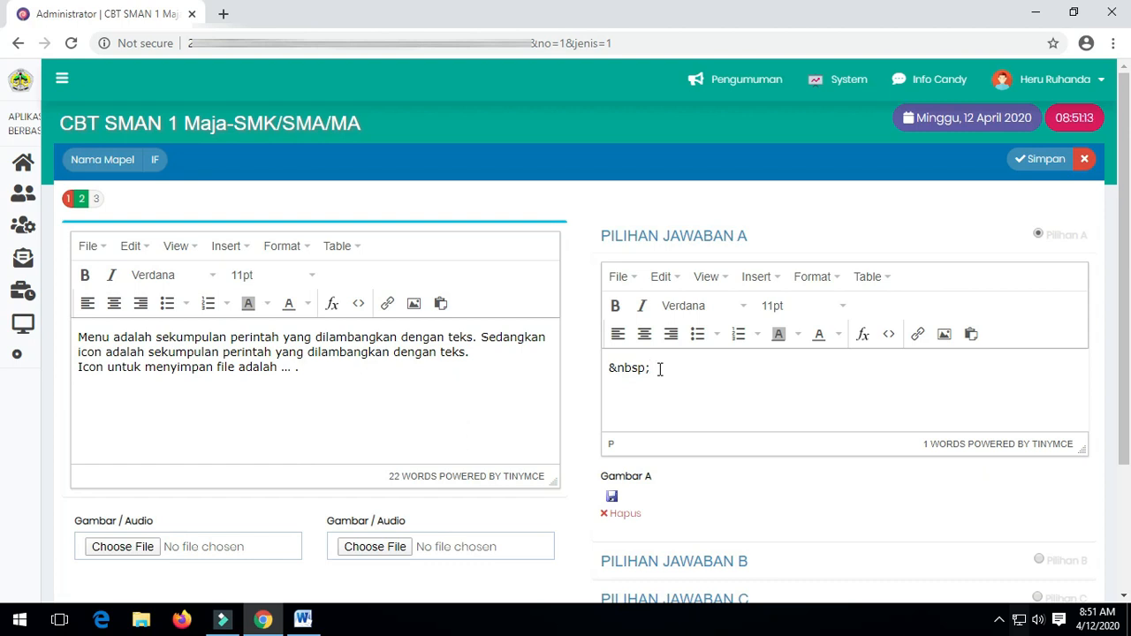
key(BackSpace)
key(BackSpace)
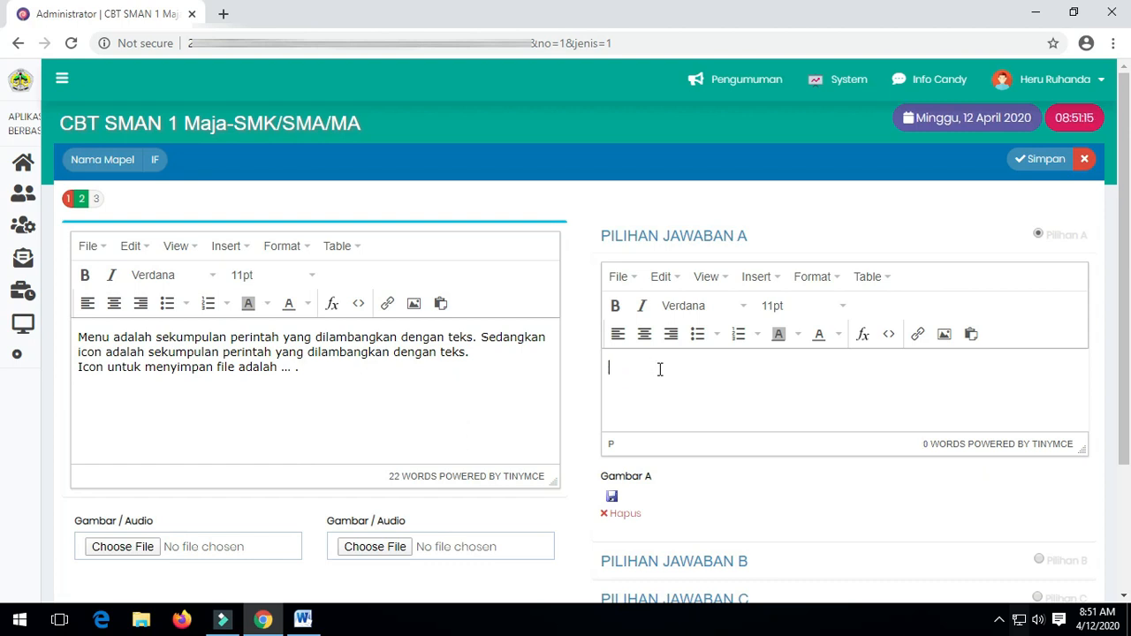
click(1038, 160)
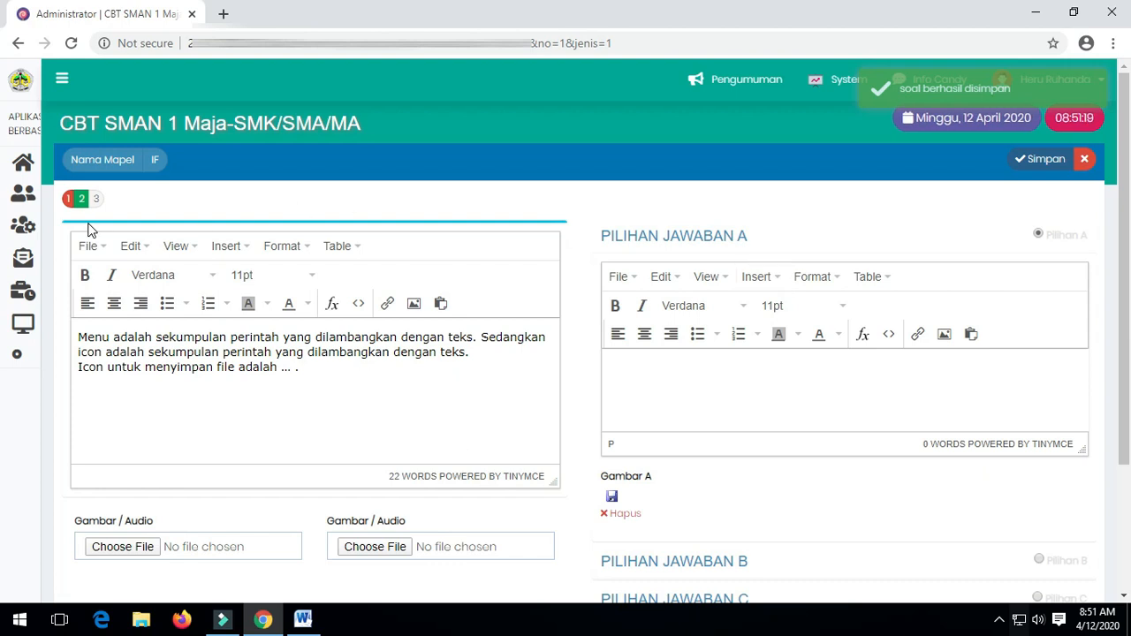
Open question 2 for review, dismiss the translation popup, and close the editor.
click(73, 200)
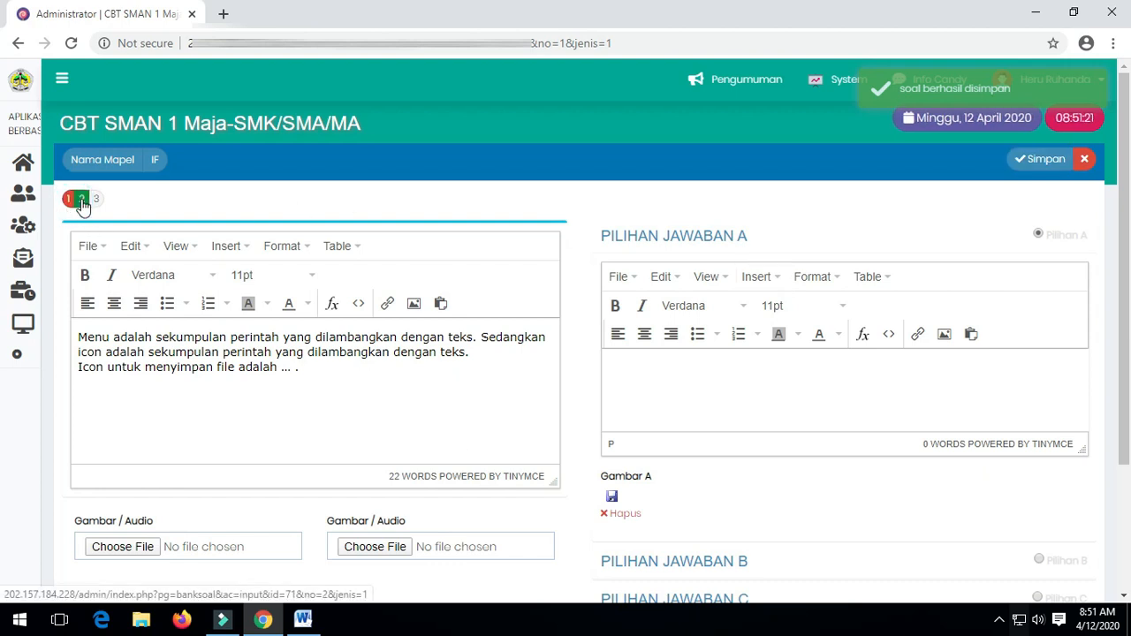
click(81, 201)
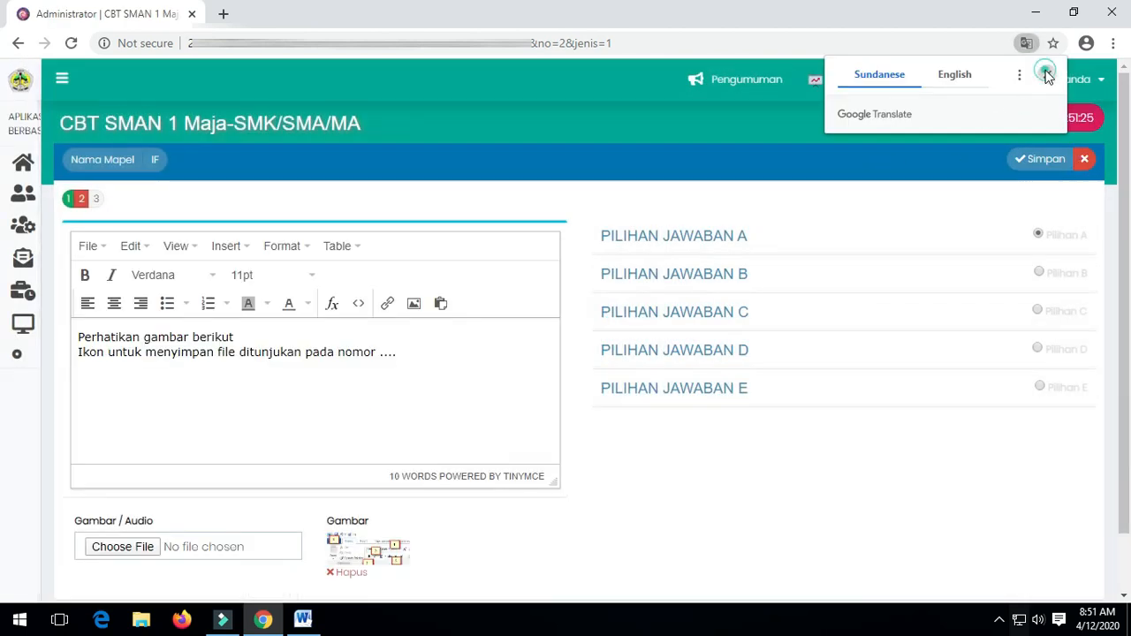
click(1047, 75)
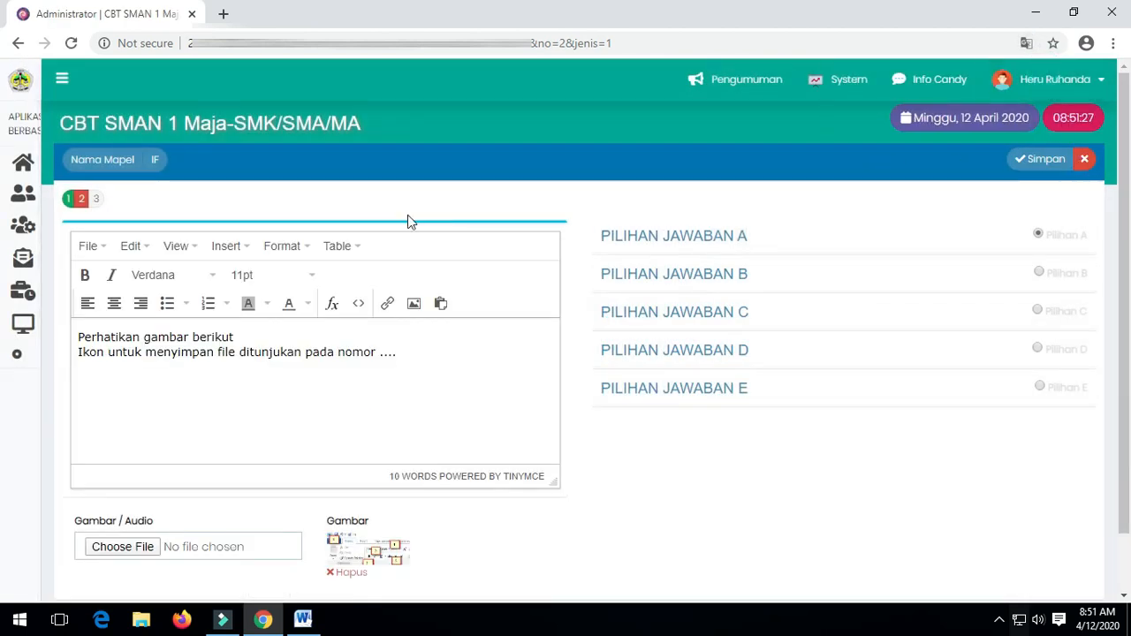
click(1084, 160)
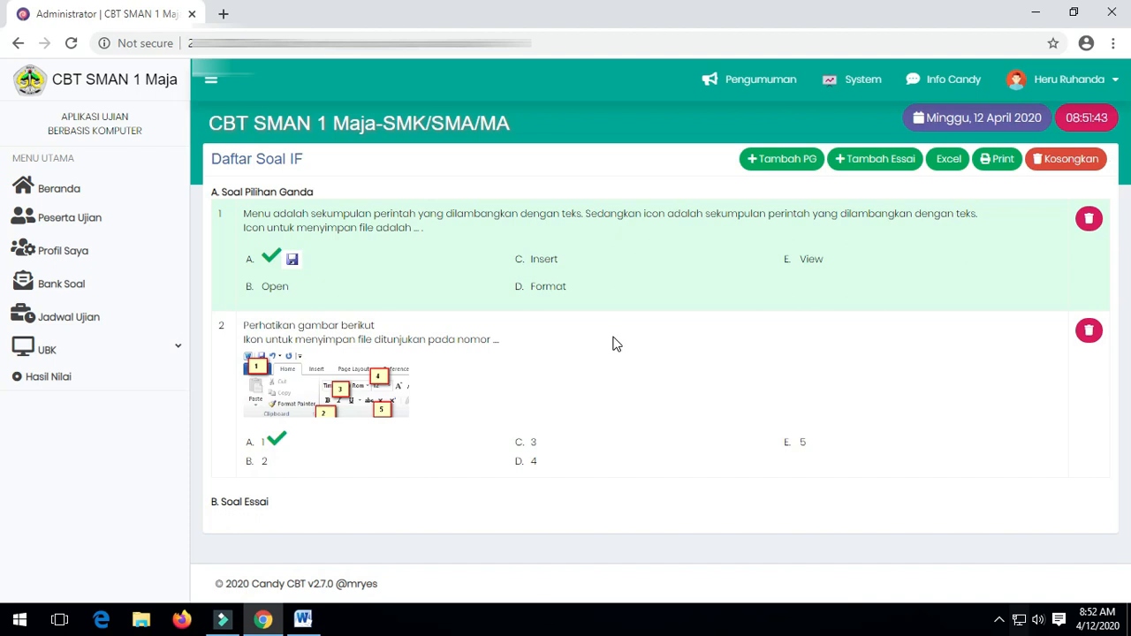
click(303, 619)
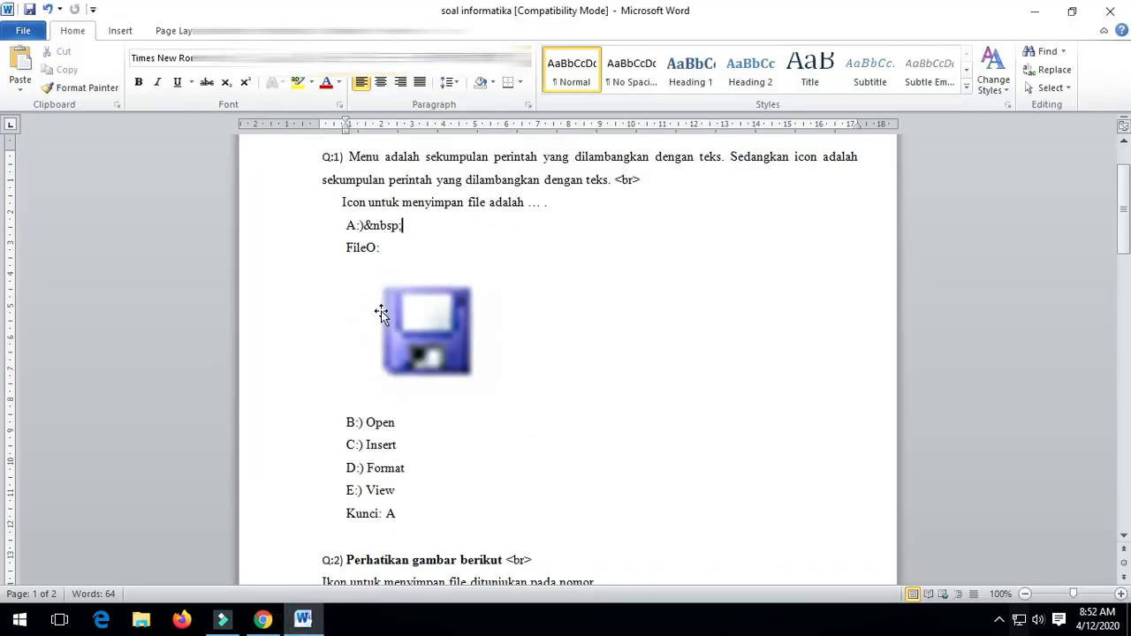
drag(413, 225, 357, 226)
click(526, 437)
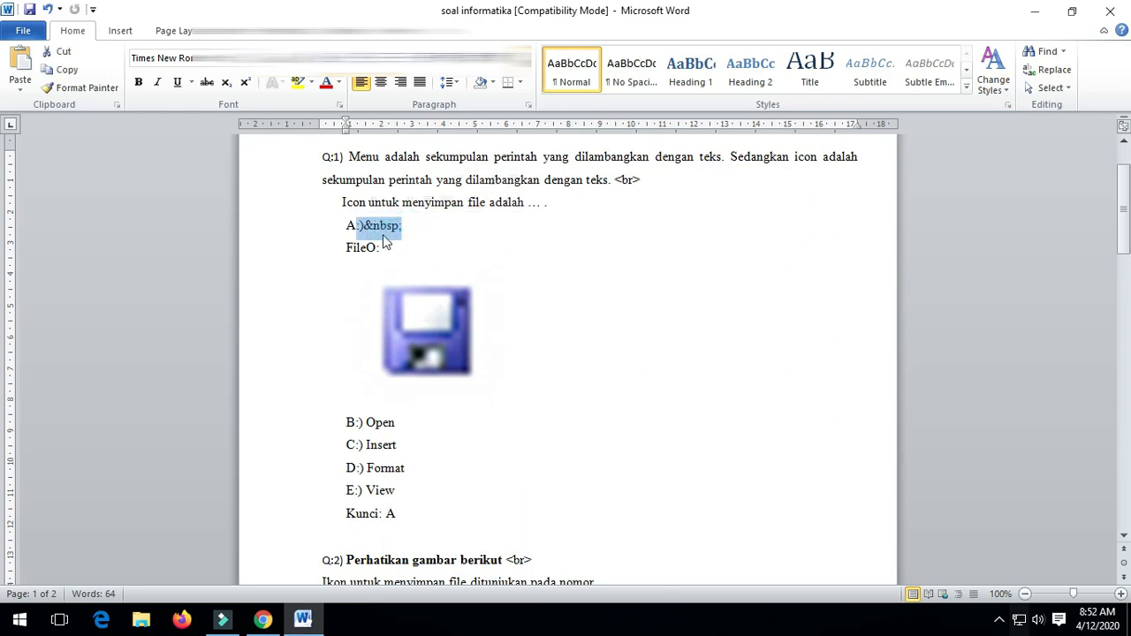
click(280, 624)
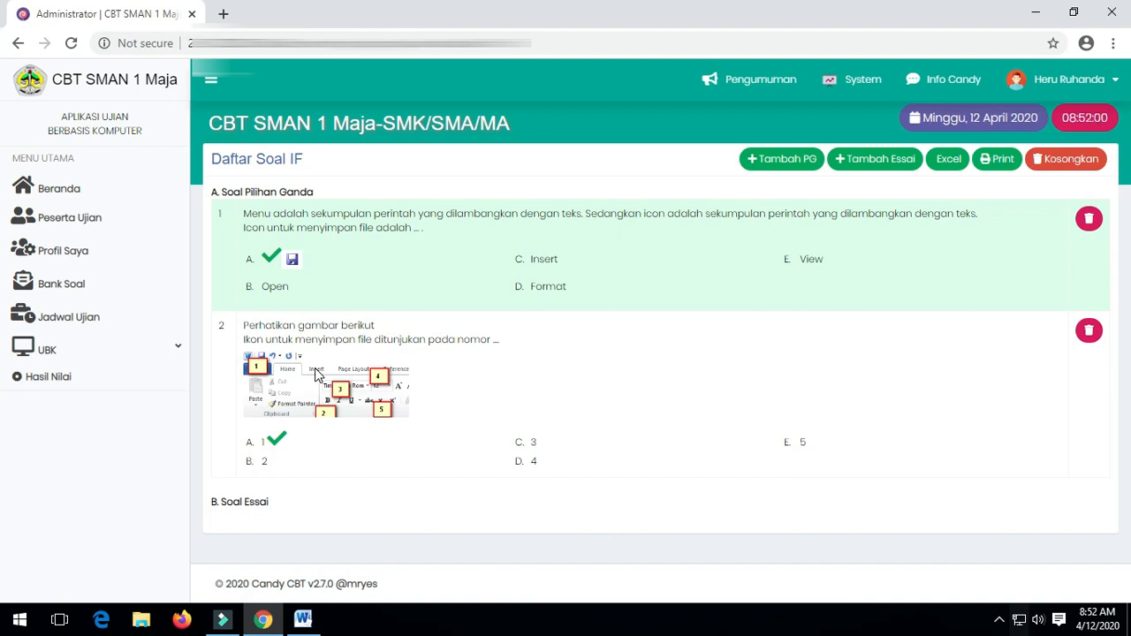
click(648, 361)
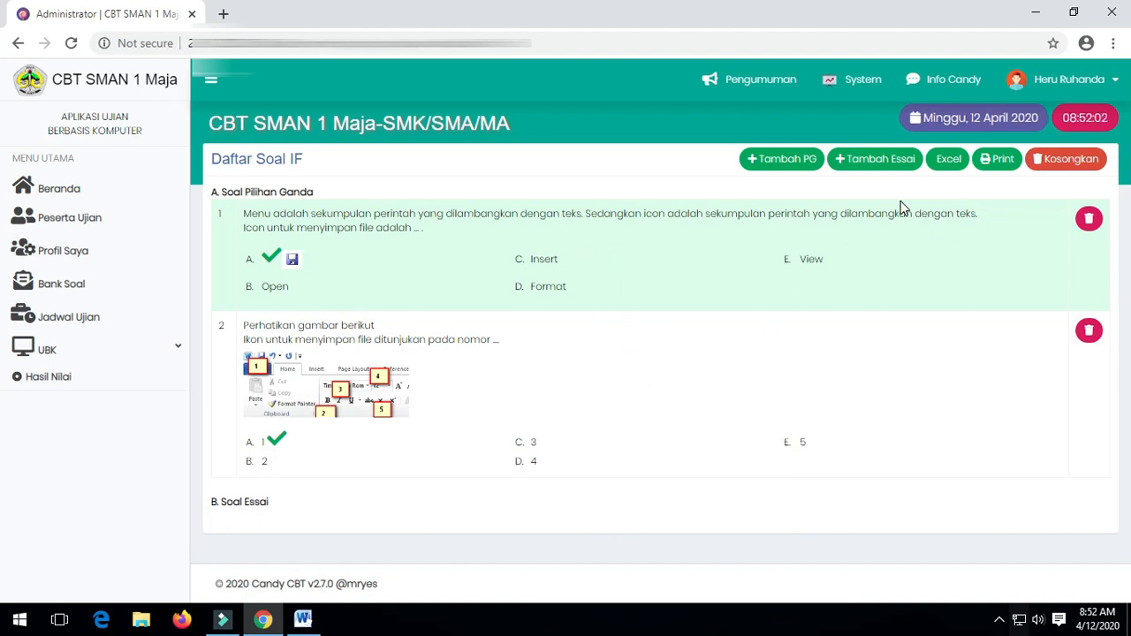
Open question 3 in Tambah PG and enter 'Yang dimaksud dengan microsoft word adalah ...' as its text.
click(791, 159)
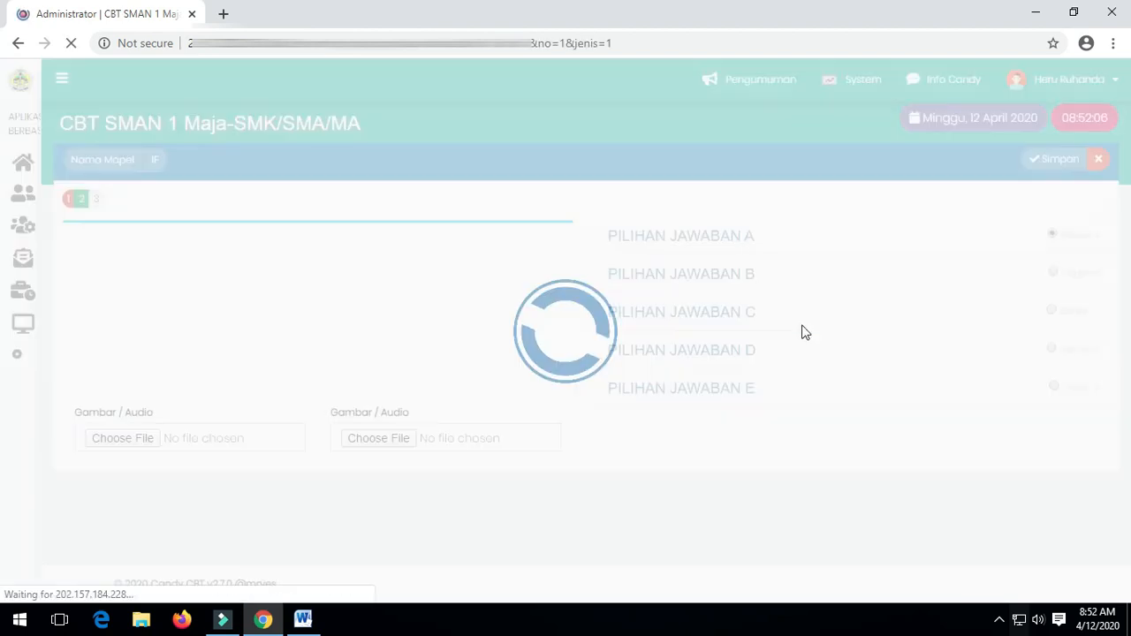
click(100, 200)
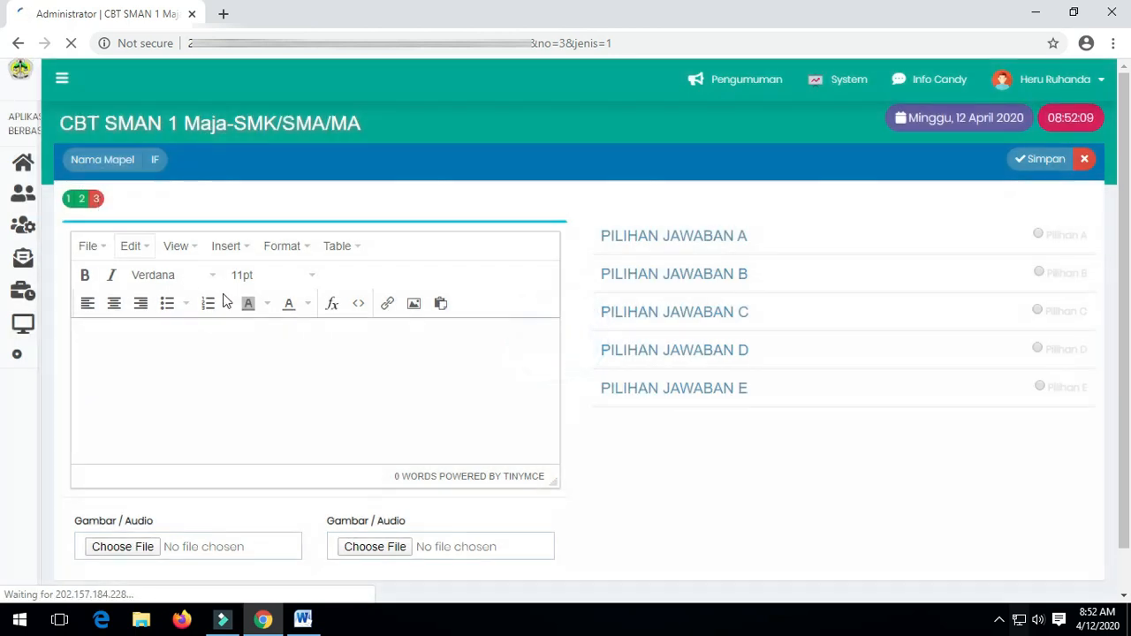
click(332, 346)
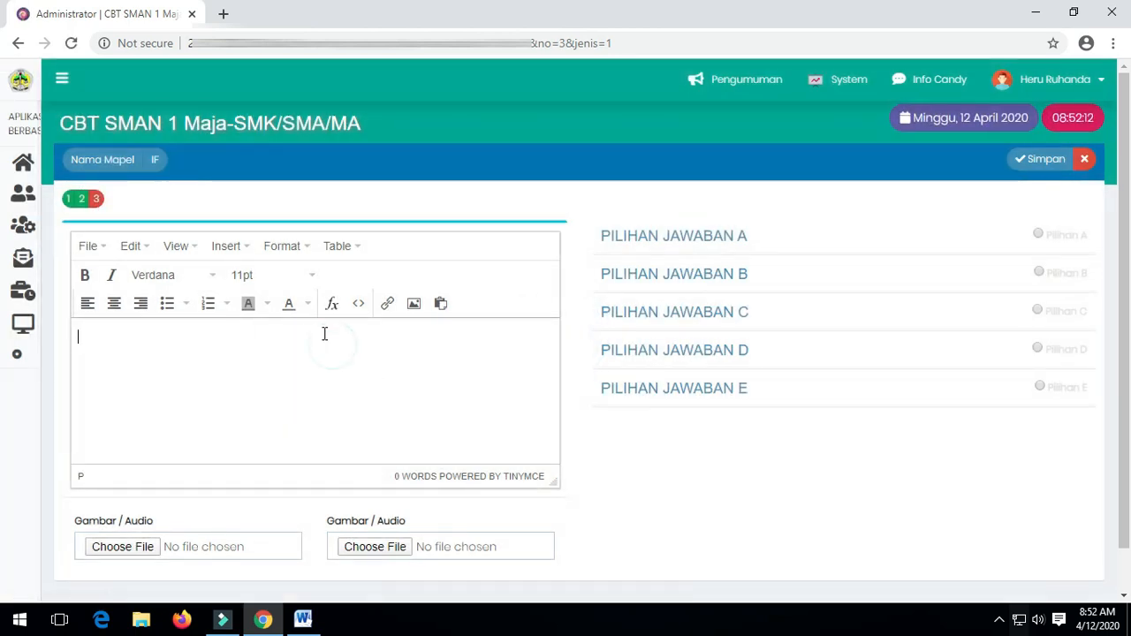
text(Yan)
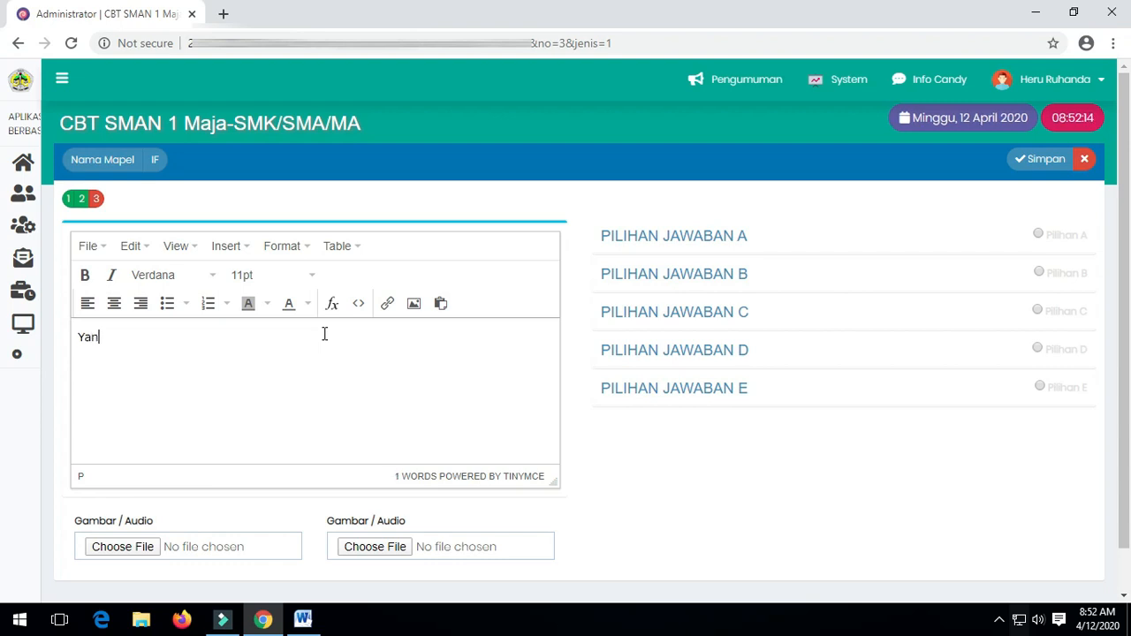
text(g dimaksud dengan microsoft)
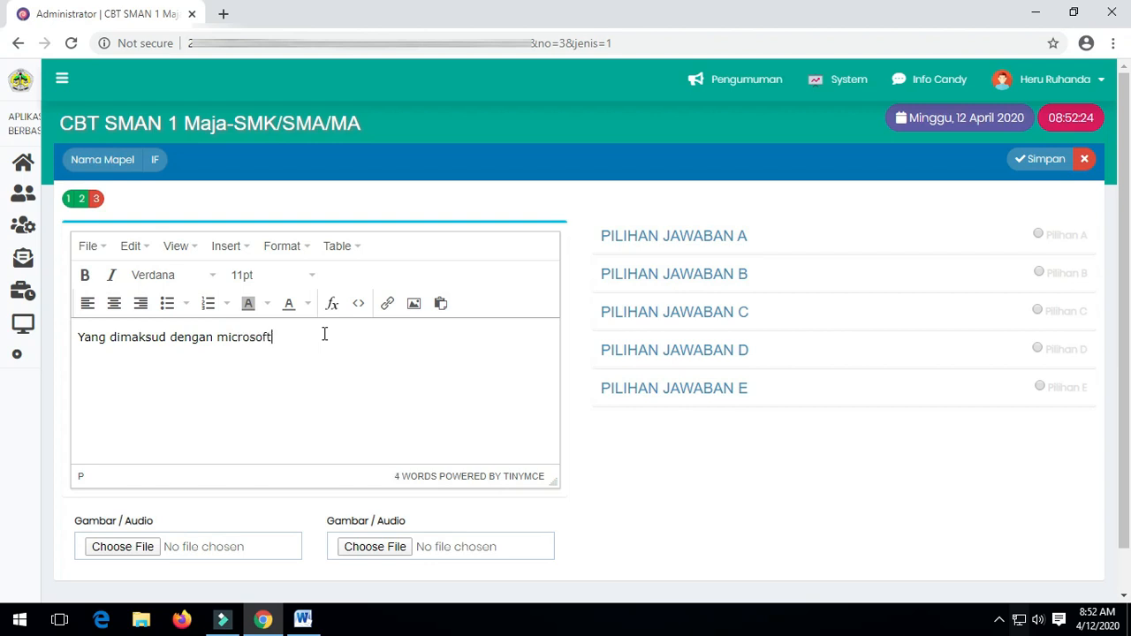
key(BackSpace)
key(BackSpace)
text(ord adalah ...)
click(733, 235)
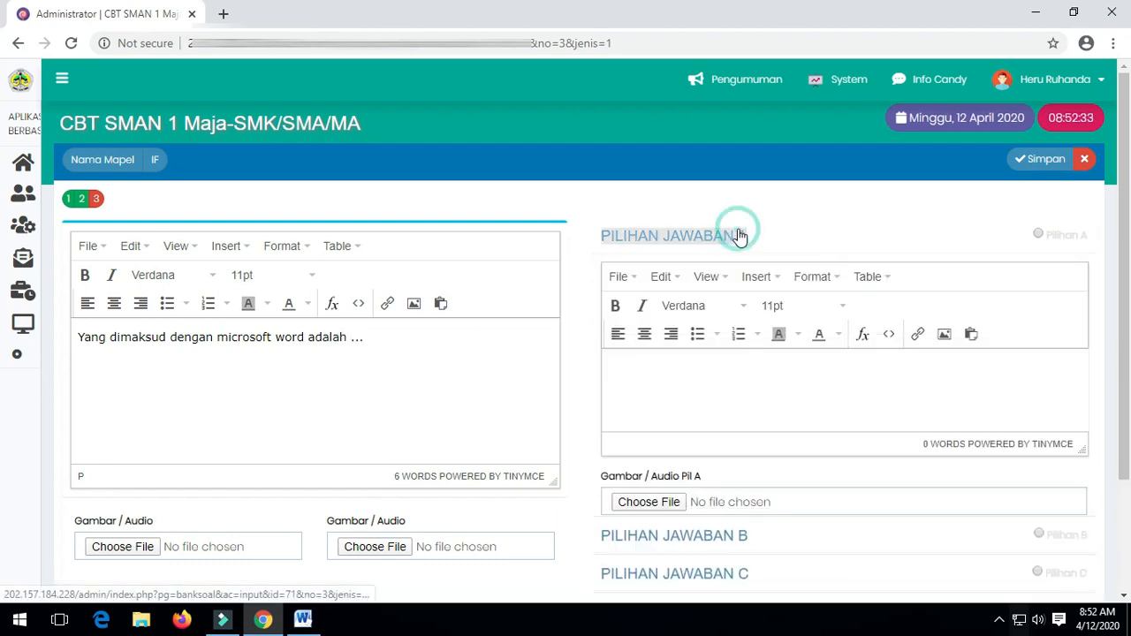
Enter answer choices A 'Pengolah angka', B 'Pengolah kata' and C 'Pengolah database'.
click(733, 371)
text(Pen)
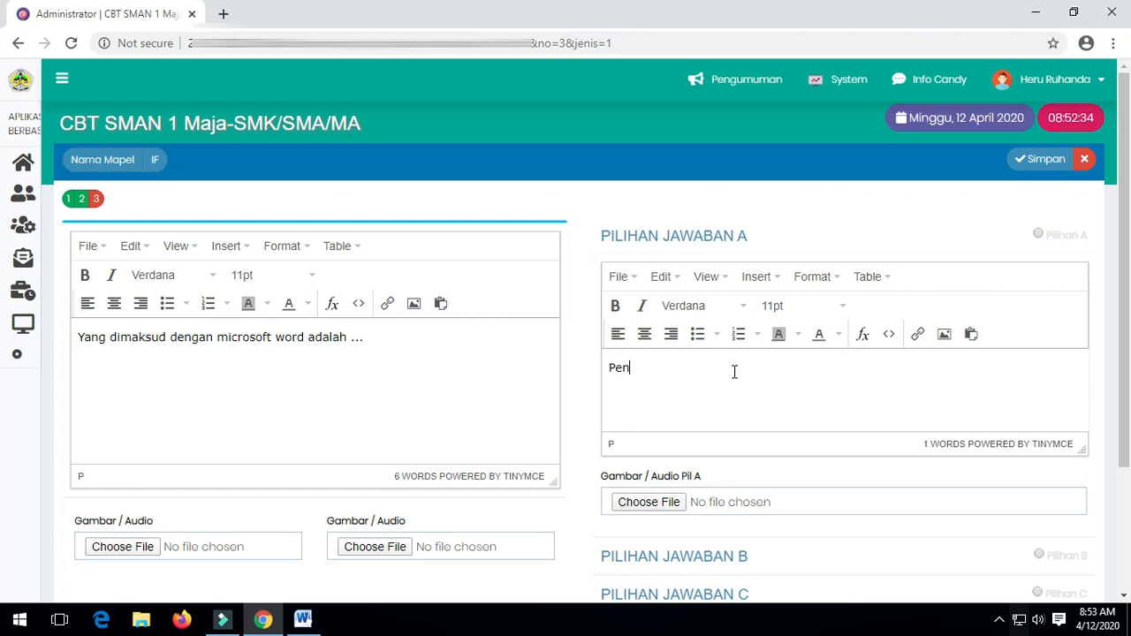
text(golah angka)
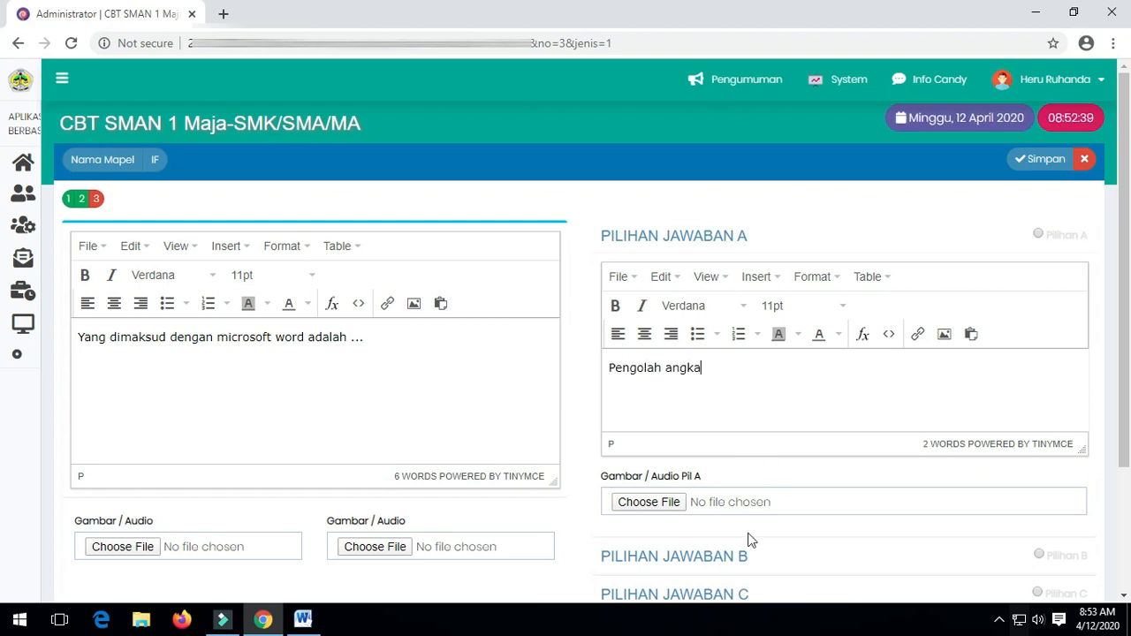
click(730, 555)
click(758, 449)
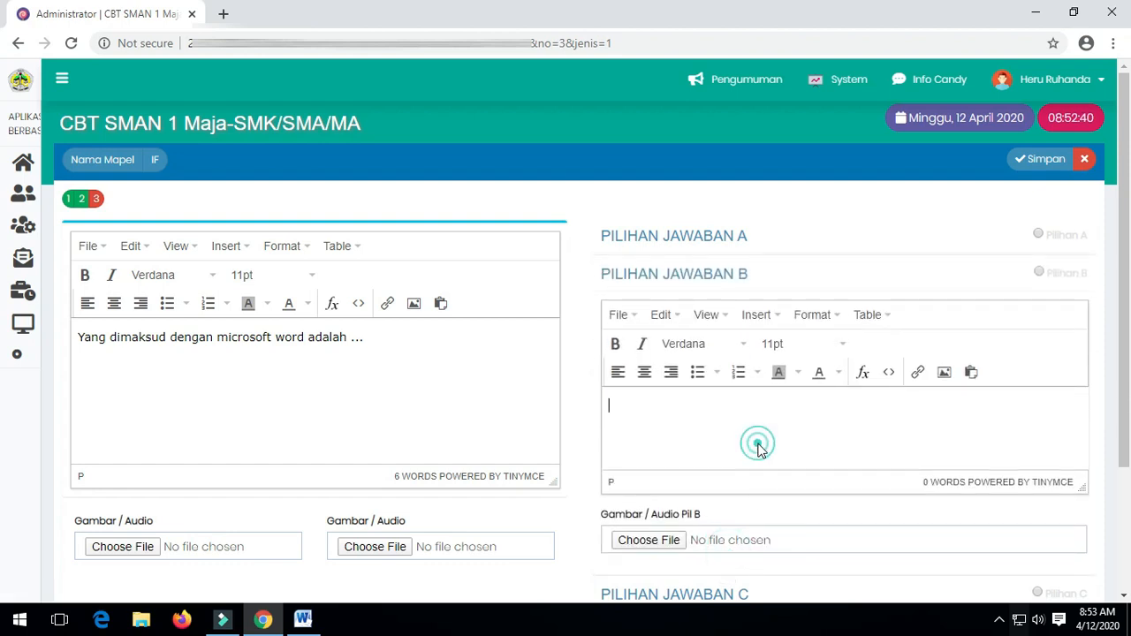
text(Pengolah ka)
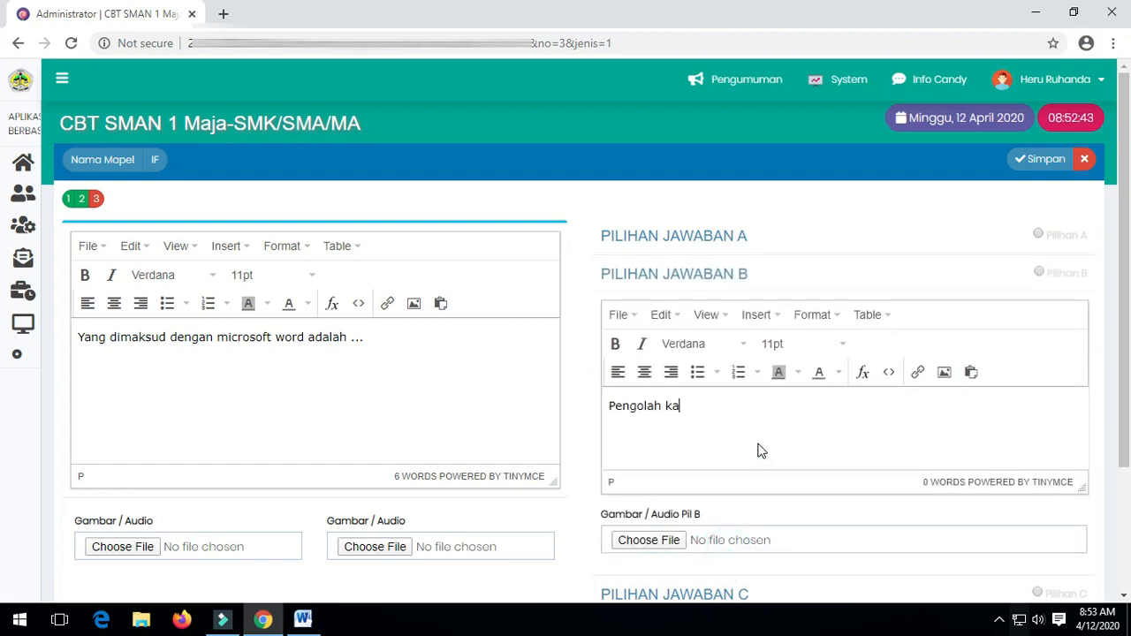
scroll(846, 362, down, 2)
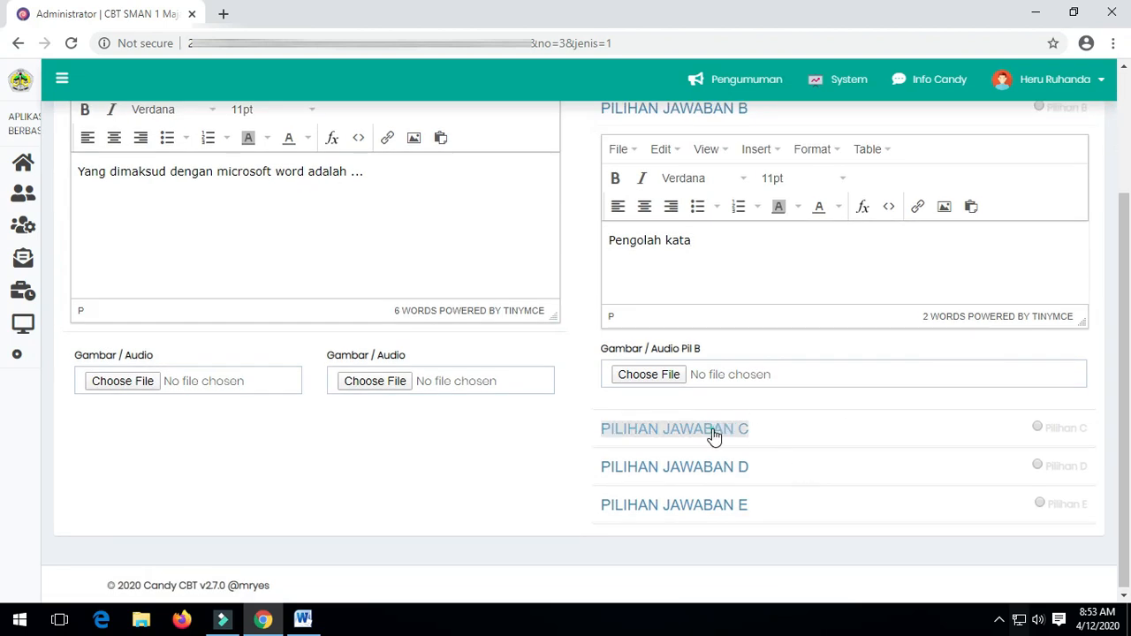
click(714, 431)
click(710, 307)
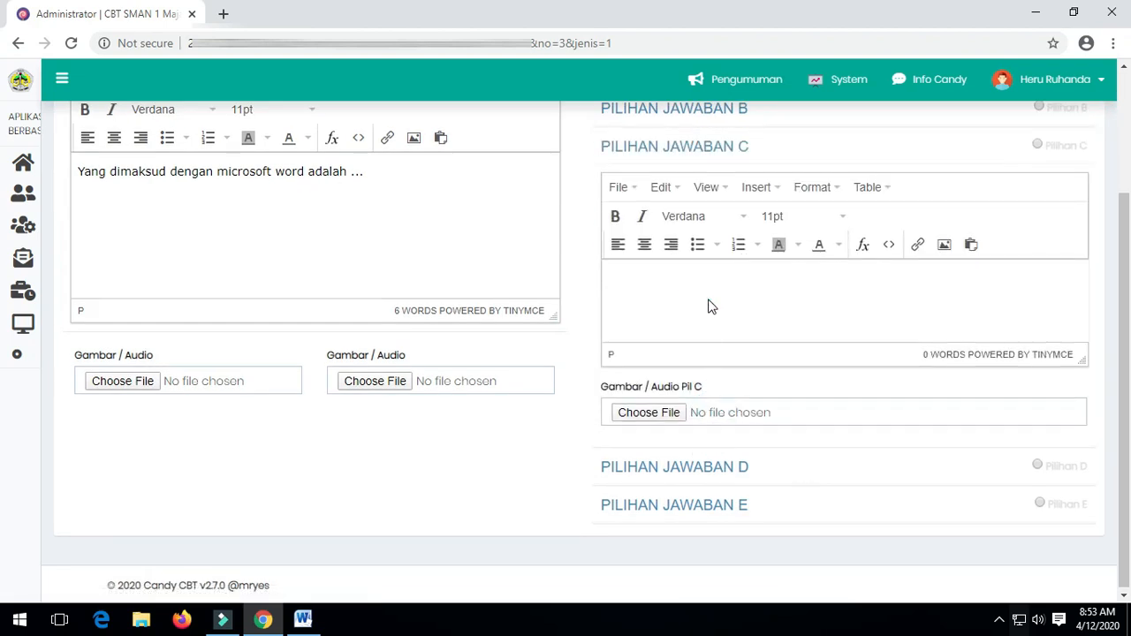
text(Pengolah databas)
Enter answer choices D 'Pengolah gambar' and E 'Aplikasi jaringan'.
click(748, 464)
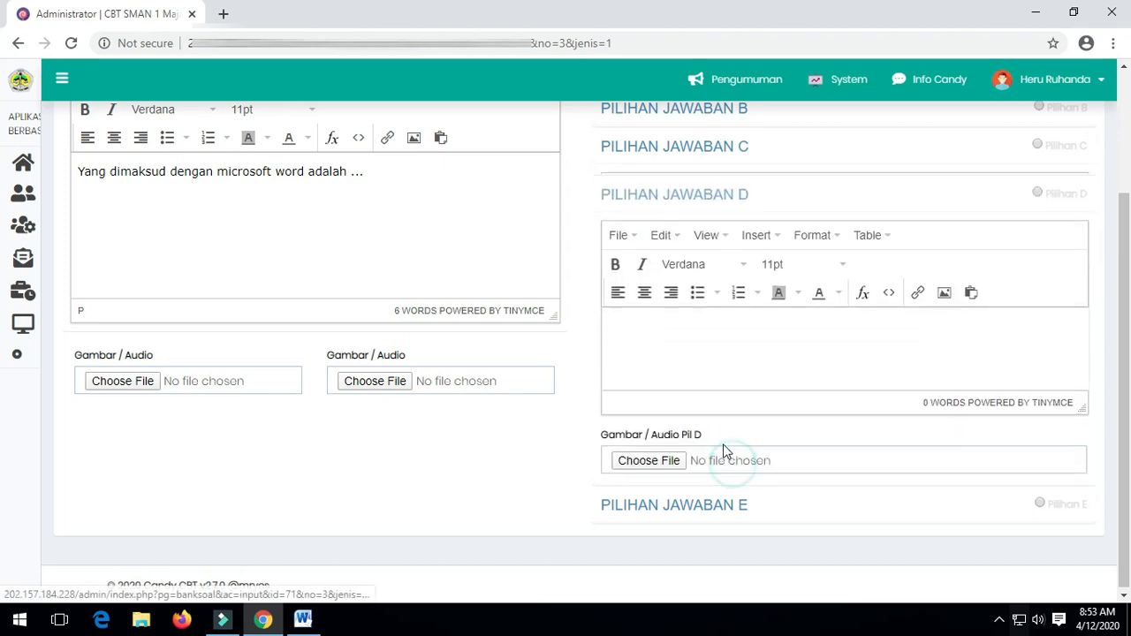
click(712, 362)
text(Pengo)
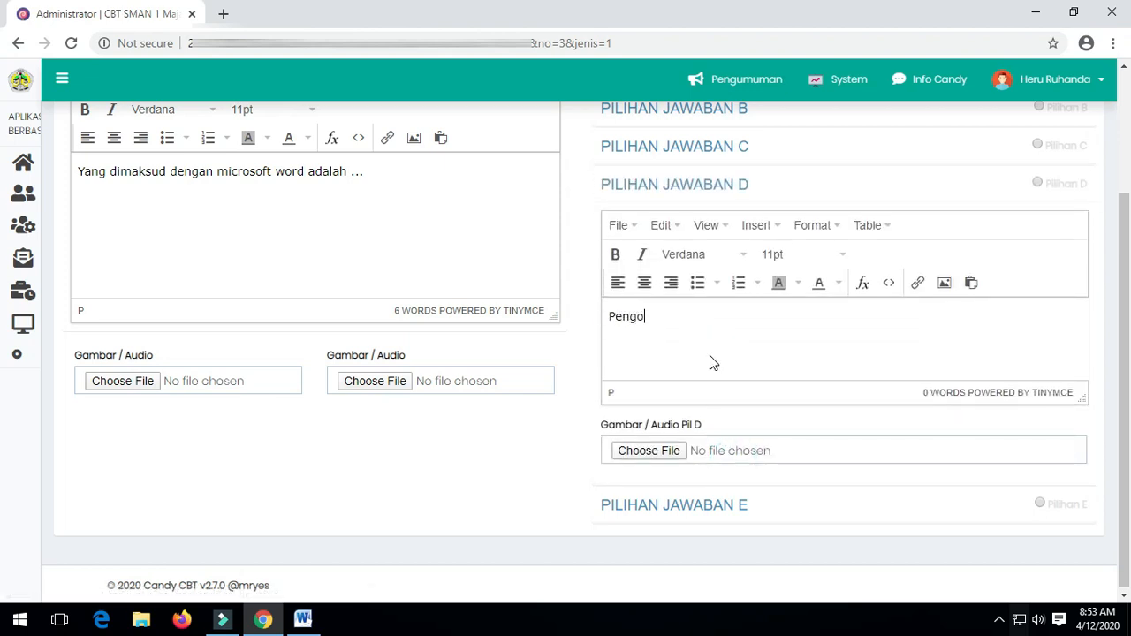
text(lah gambar)
click(712, 505)
click(680, 372)
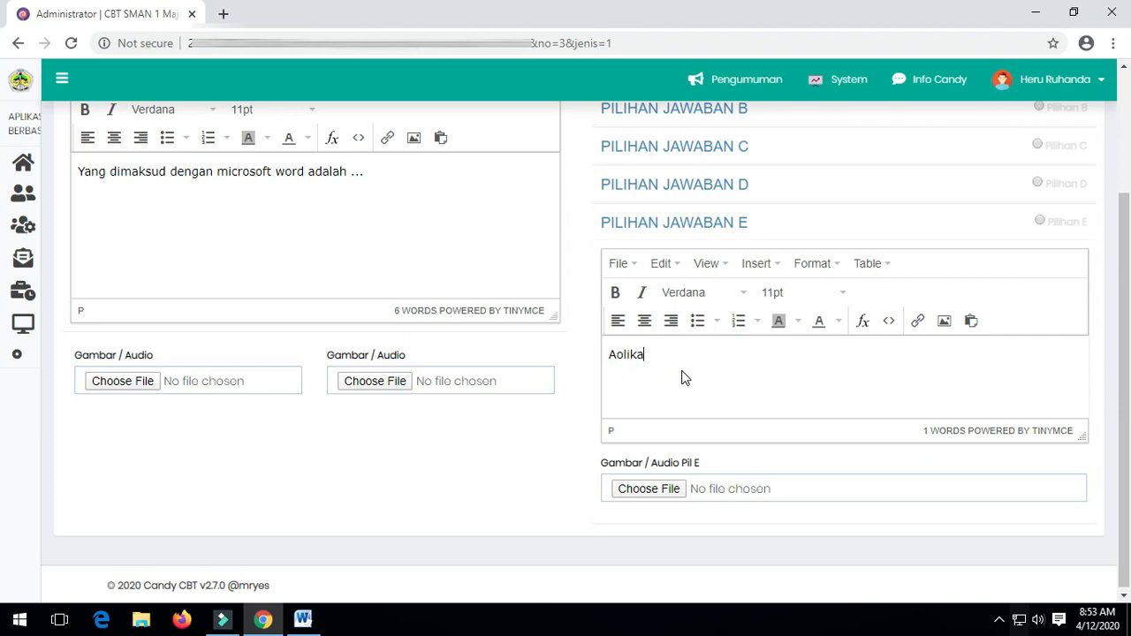
text(Aplikasi jaringan)
scroll(955, 389, up, 2)
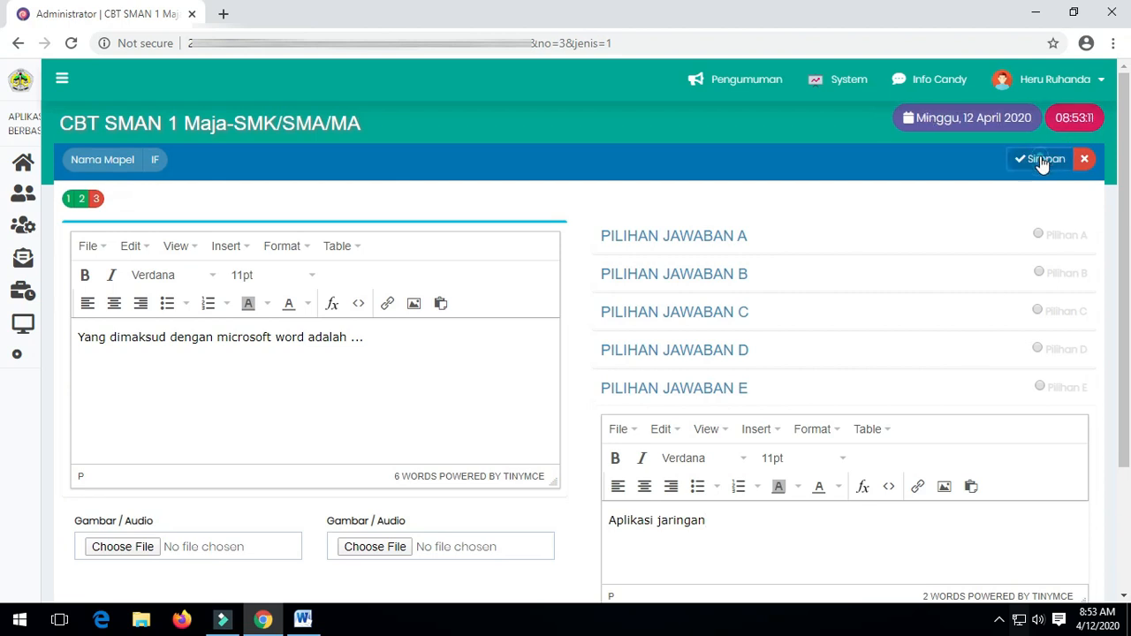
Mark choice B 'Pengolah kata' as the correct answer for question 3.
click(1043, 161)
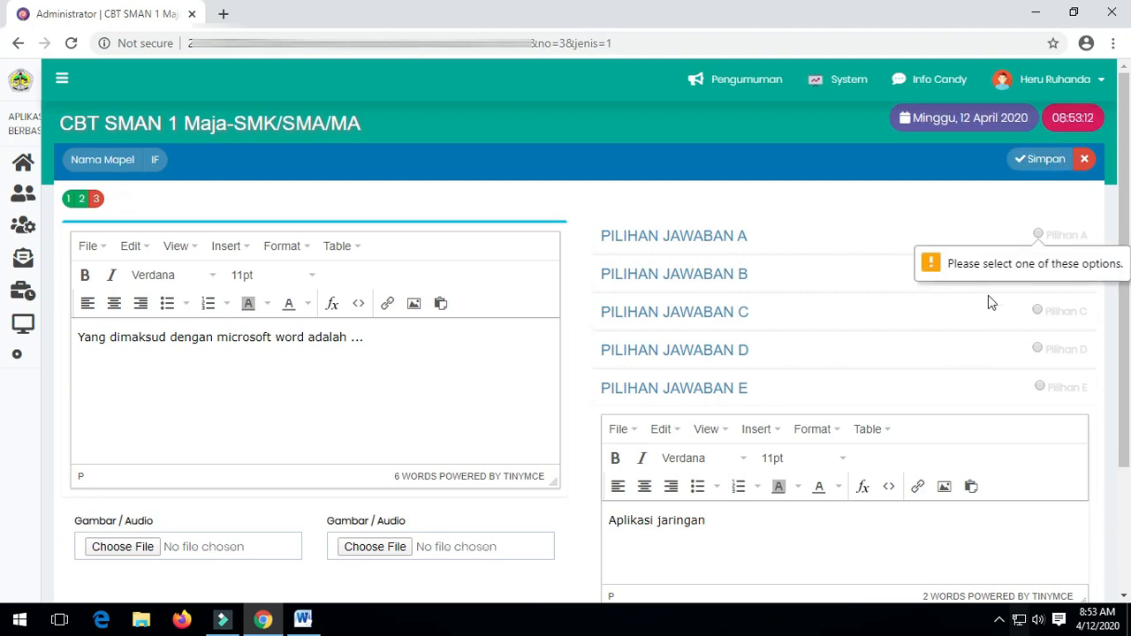
scroll(955, 468, down, 1)
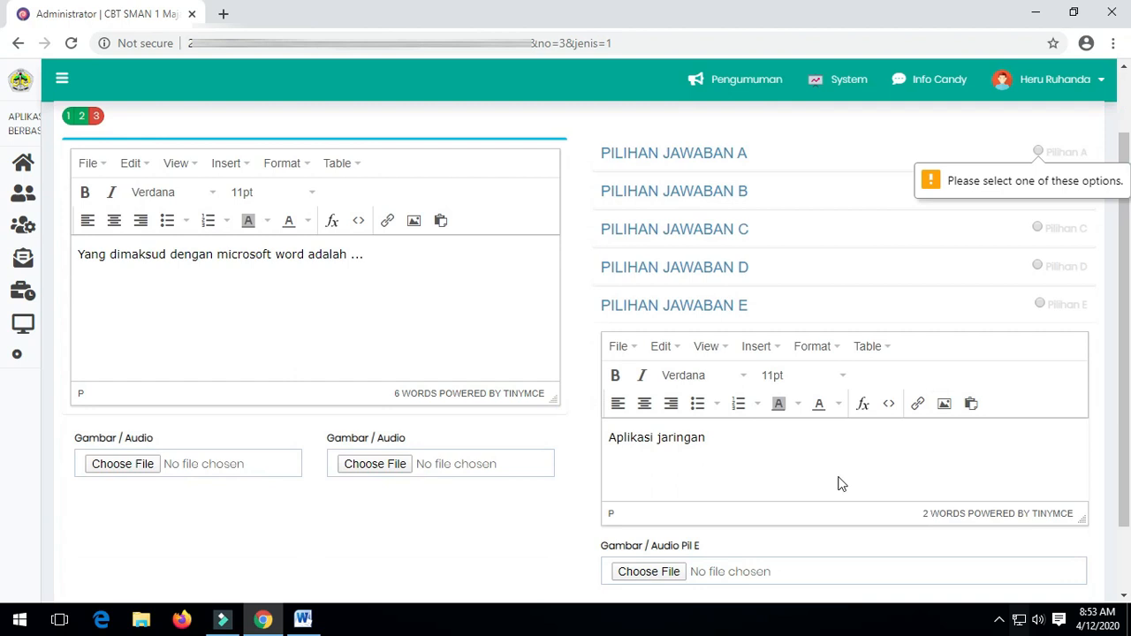
scroll(990, 439, up, 1)
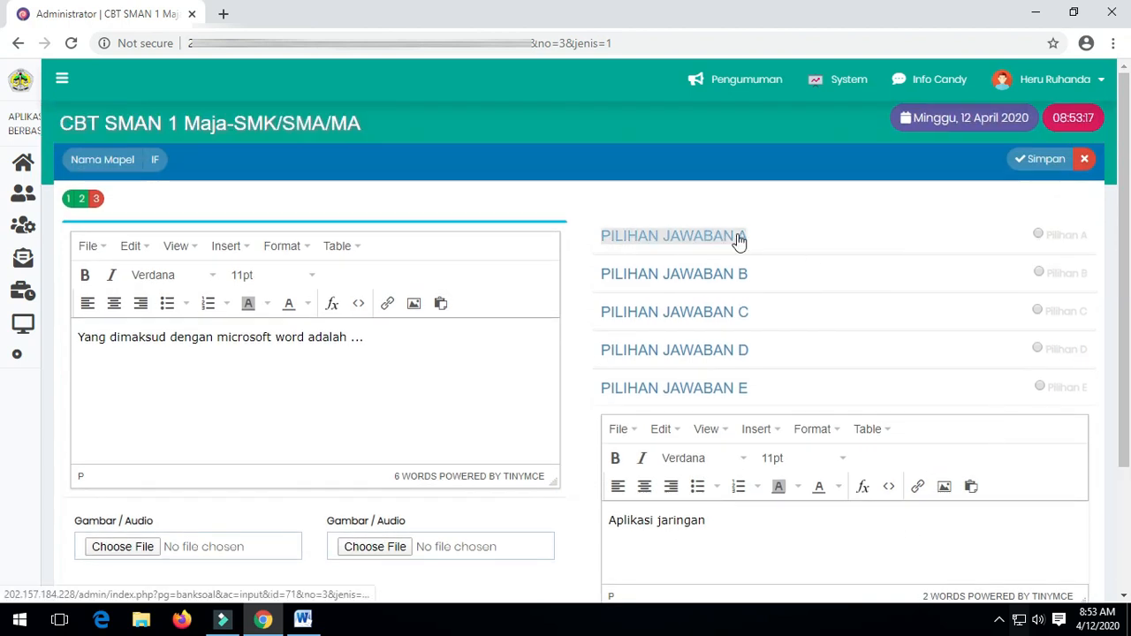
click(736, 279)
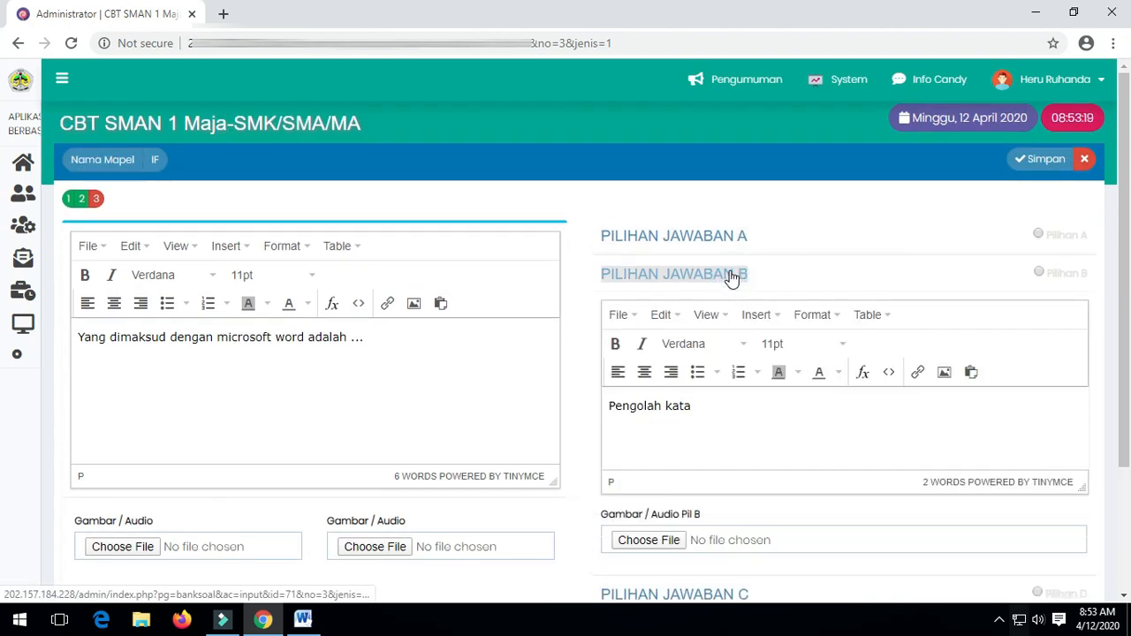
click(1038, 274)
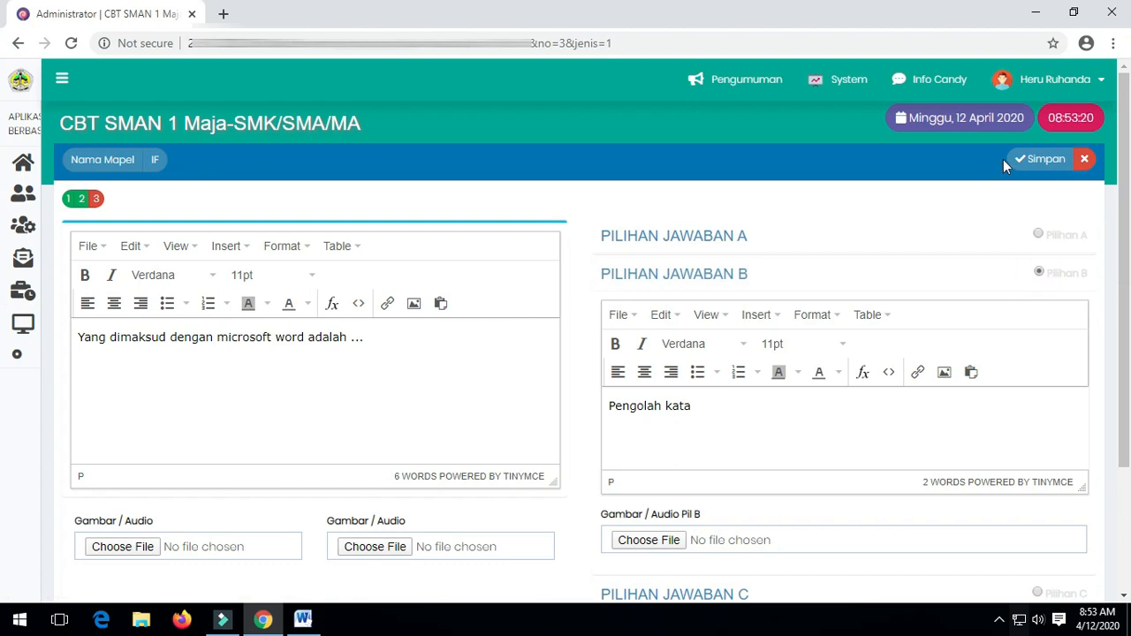
Save question 3 and close it to return to the IF question list.
click(1026, 166)
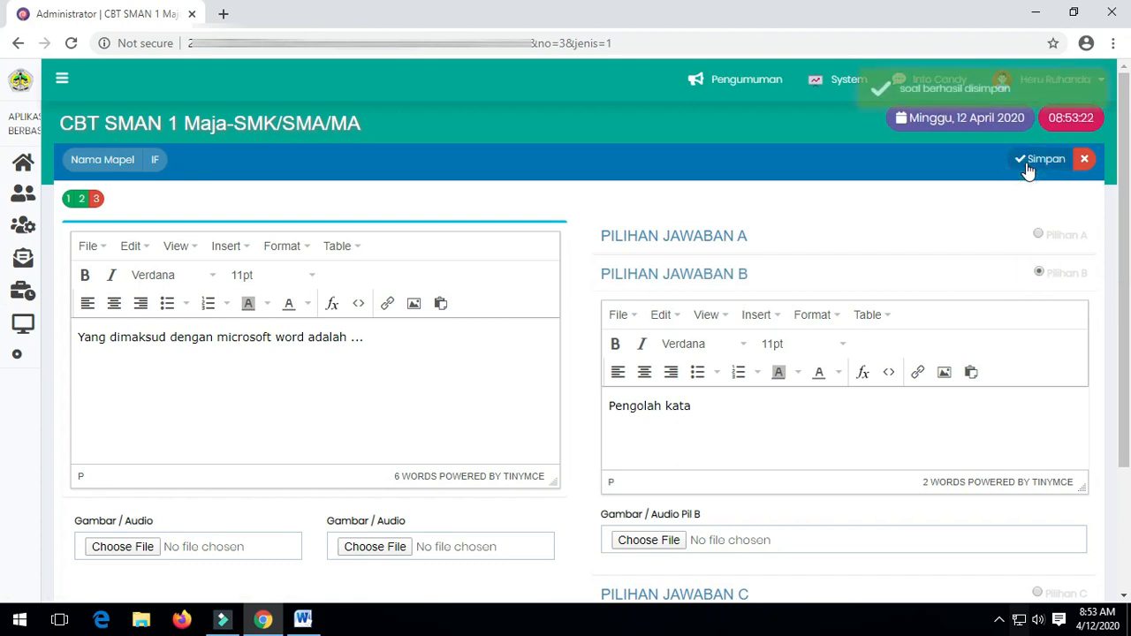
click(1084, 160)
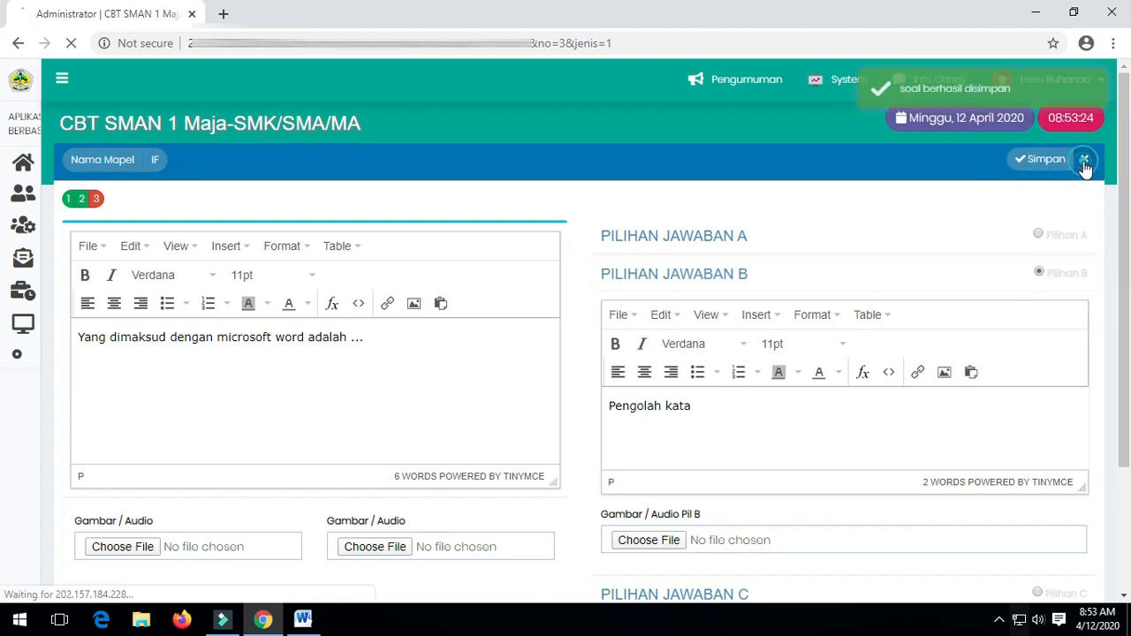
scroll(688, 381, down, 3)
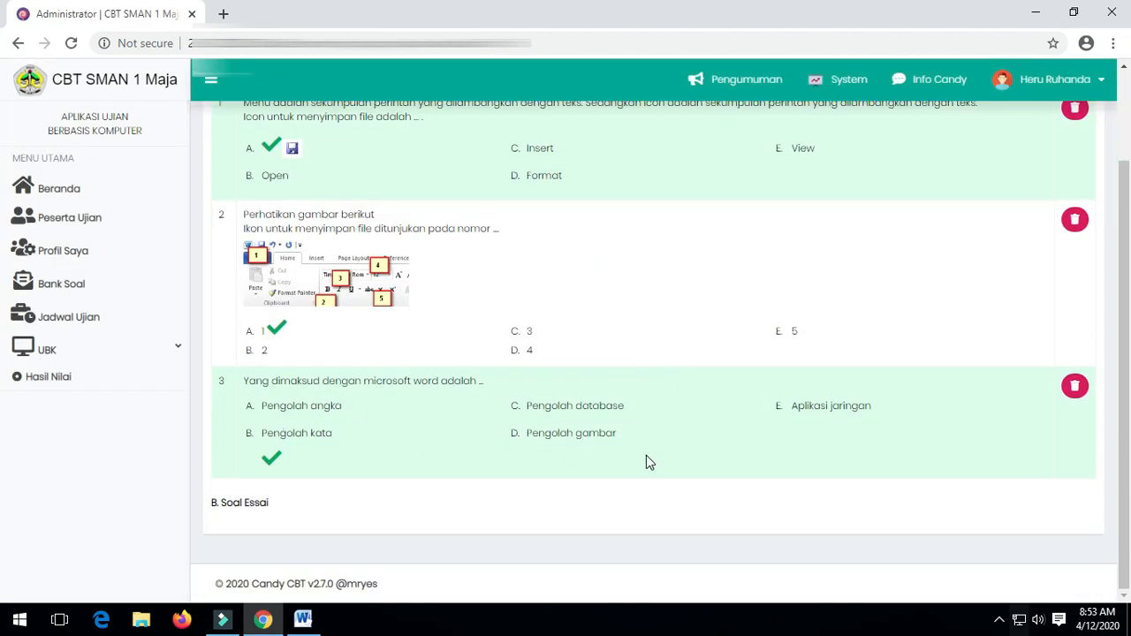
scroll(372, 418, up, 3)
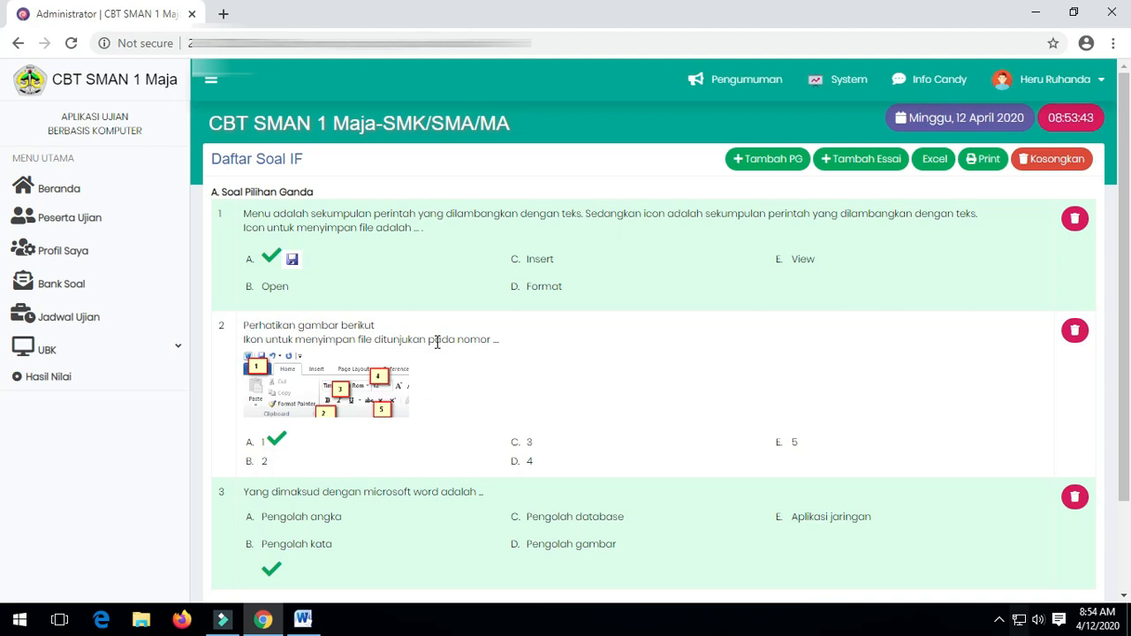
scroll(539, 367, down, 3)
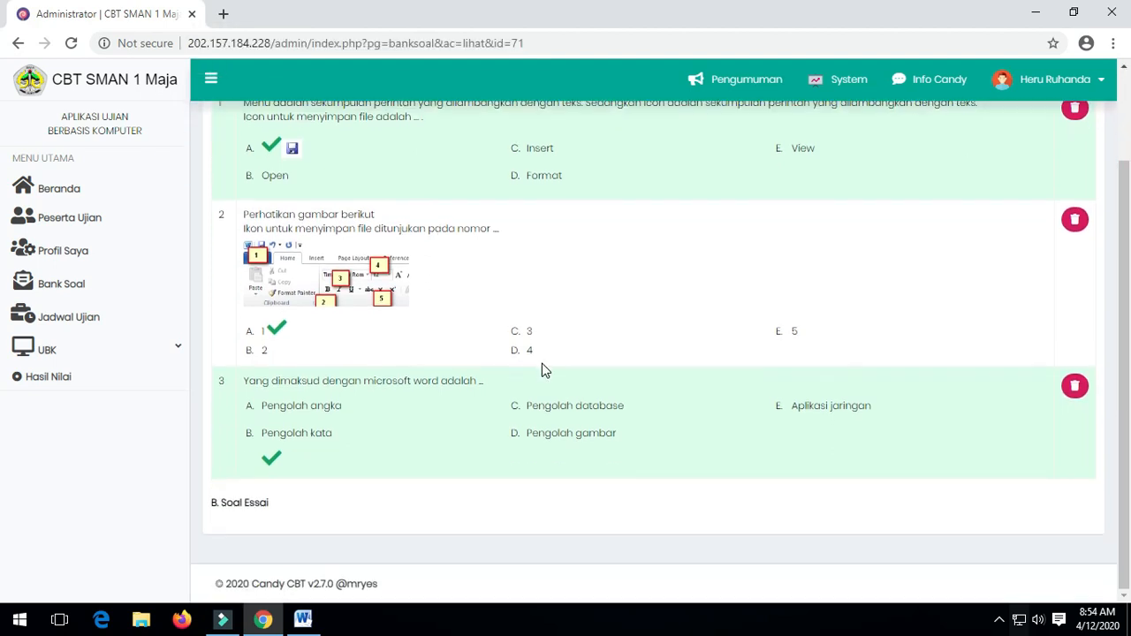
scroll(591, 392, up, 3)
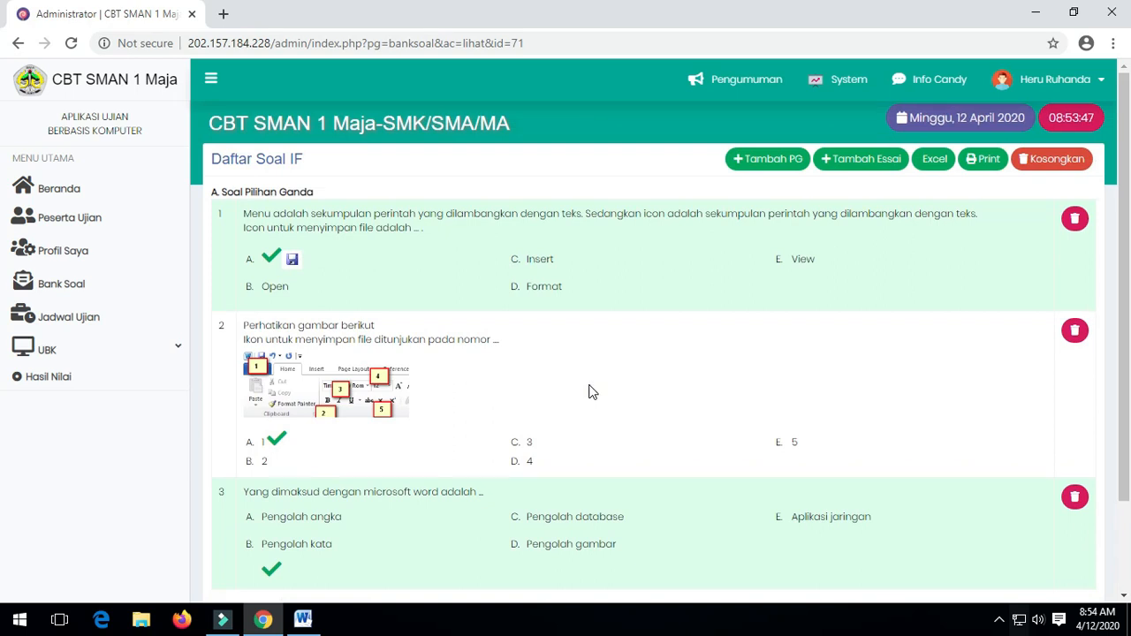